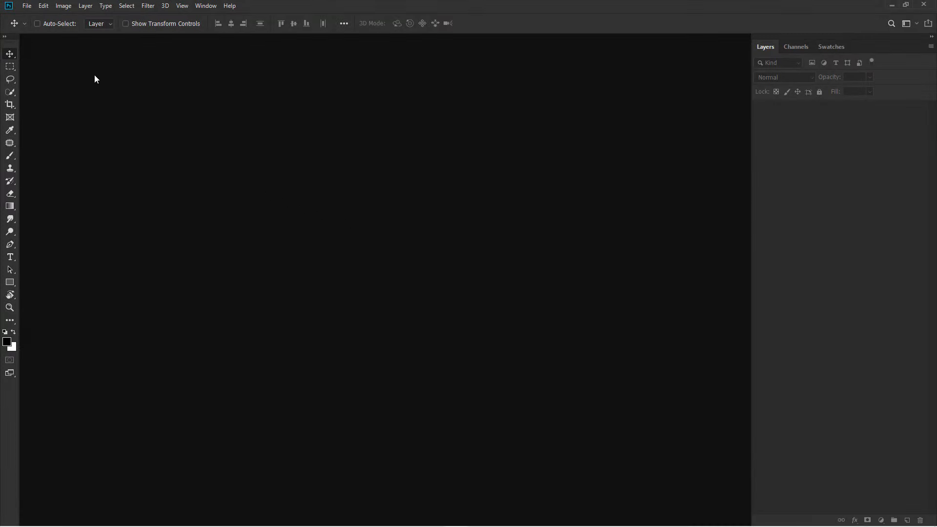
Create a new 3000 × 3000 px document at 300 ppi (Untitled-1)
click(27, 6)
click(52, 17)
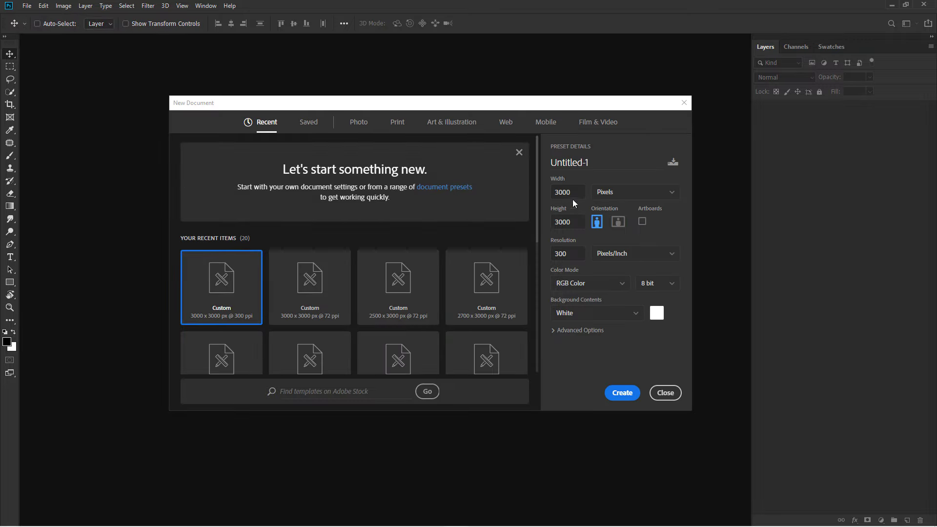
click(570, 194)
click(576, 225)
click(580, 253)
click(620, 392)
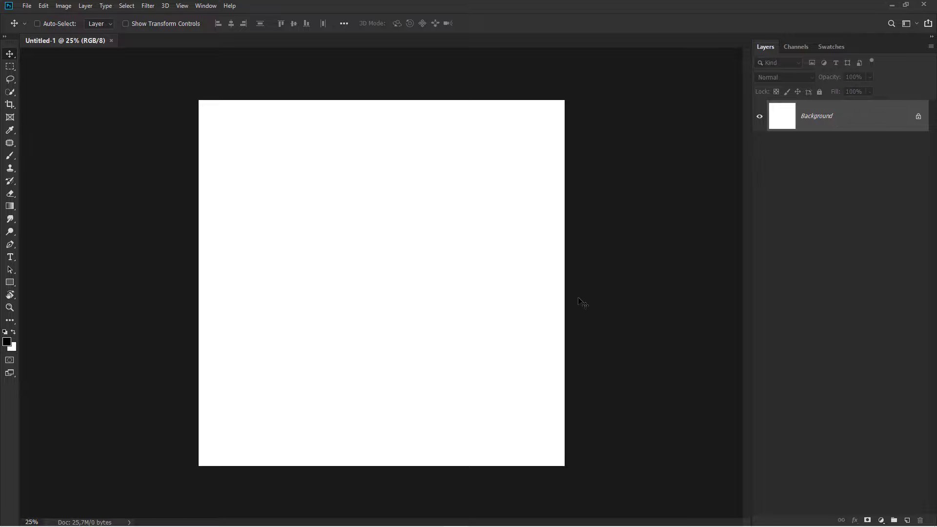
Place the underwater photo, stretch it to the canvas width and lower its top edge
click(431, 518)
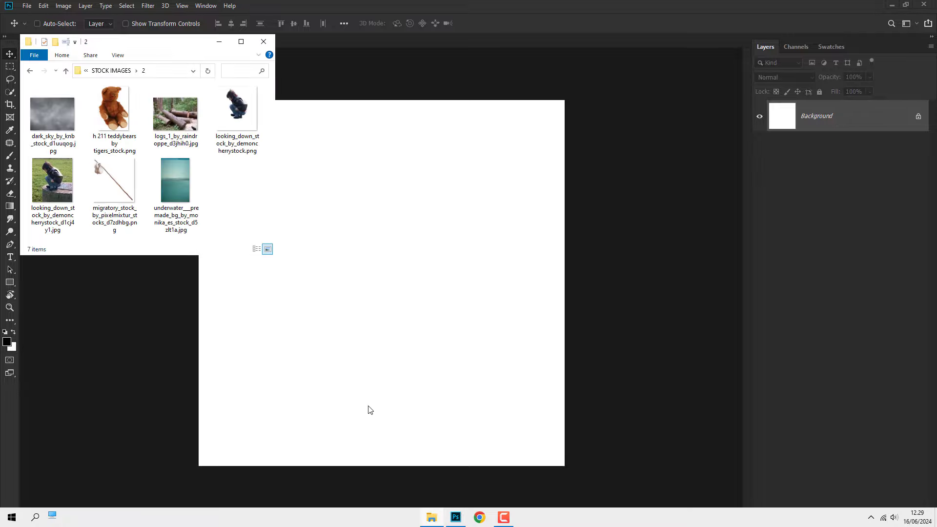
mouse_move(175, 181)
mouse_down()
mouse_move(383, 284)
mouse_move(454, 303)
mouse_up()
drag(501, 285, 566, 284)
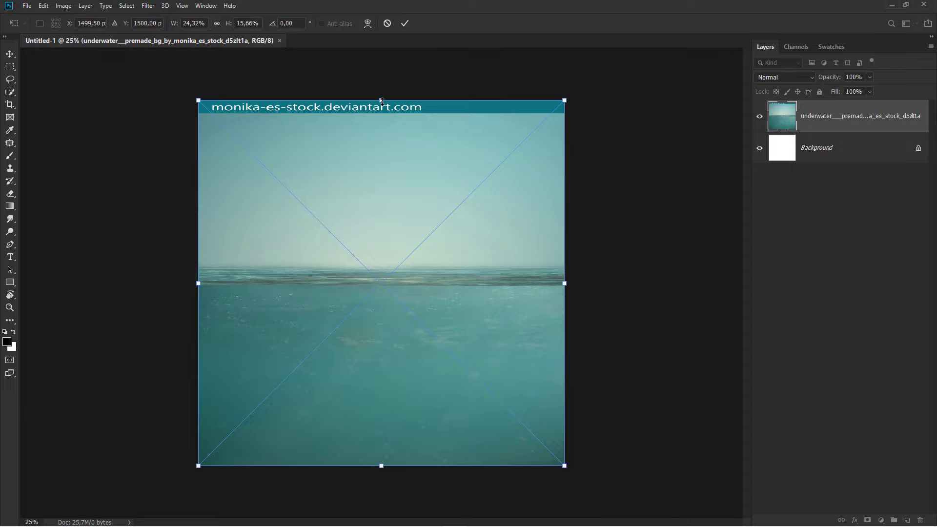
drag(381, 100, 376, 210)
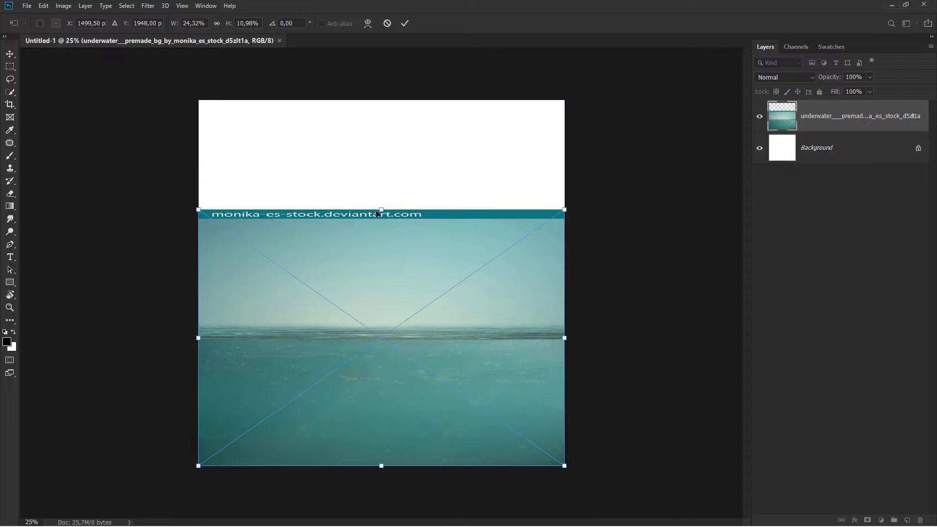
key(Return)
Mask the underwater layer to a rectangular selection of the sea below the horizon
click(9, 67)
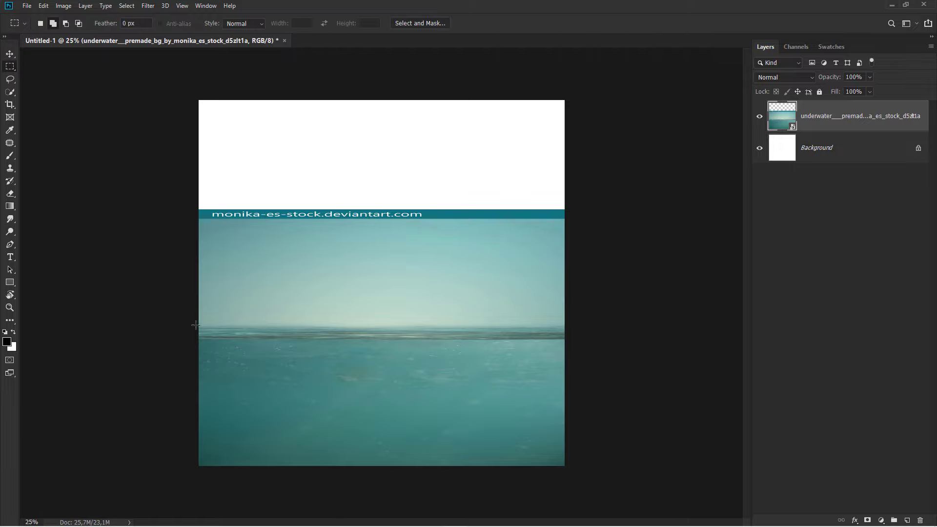
drag(196, 325, 613, 470)
click(867, 520)
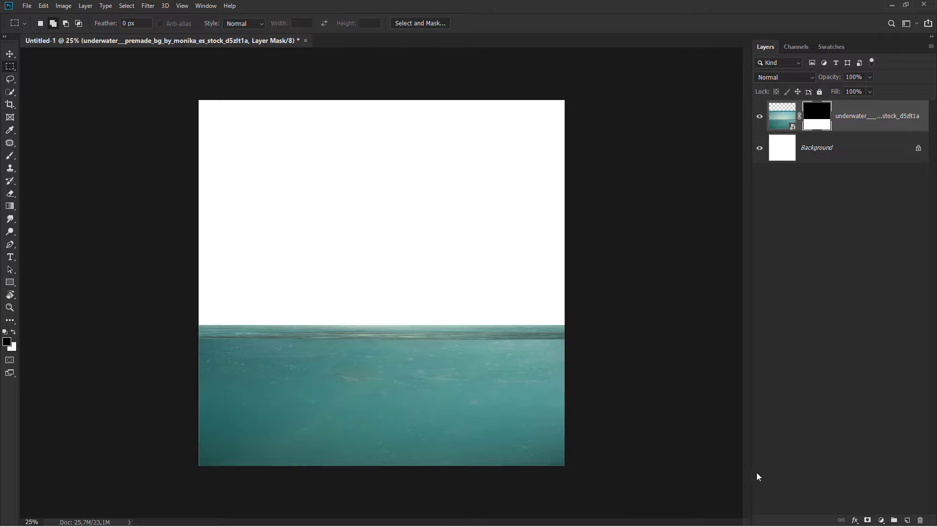
click(847, 118)
key(v)
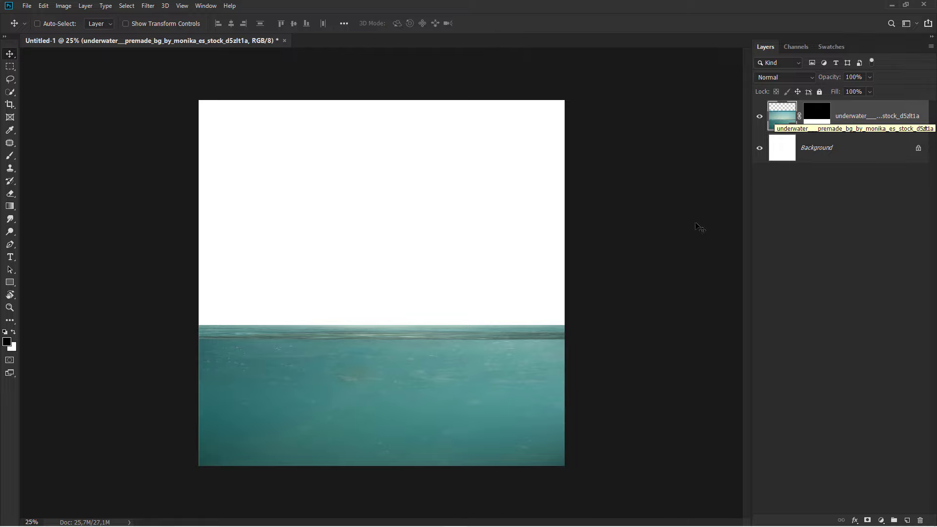
Place the dark_sky photo and move its layer below the underwater layer
mouse_move(434, 523)
click(434, 517)
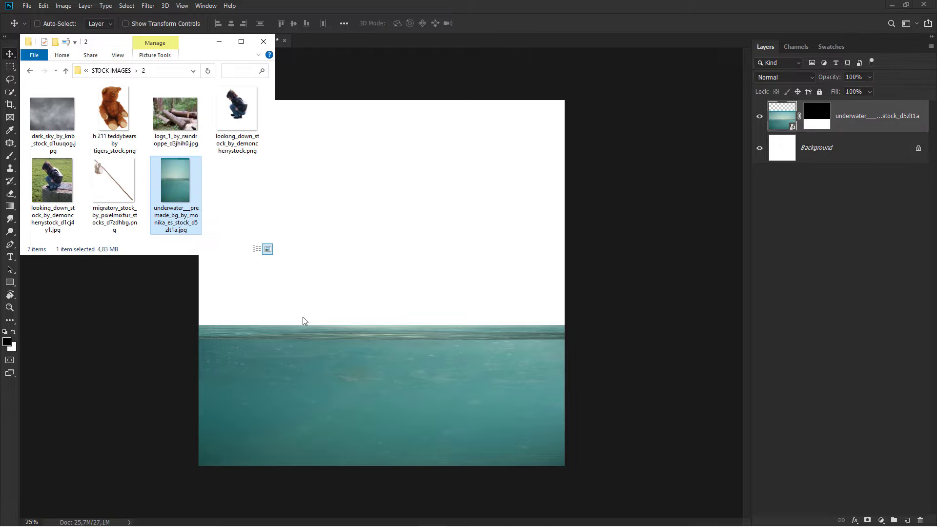
drag(78, 140, 359, 224)
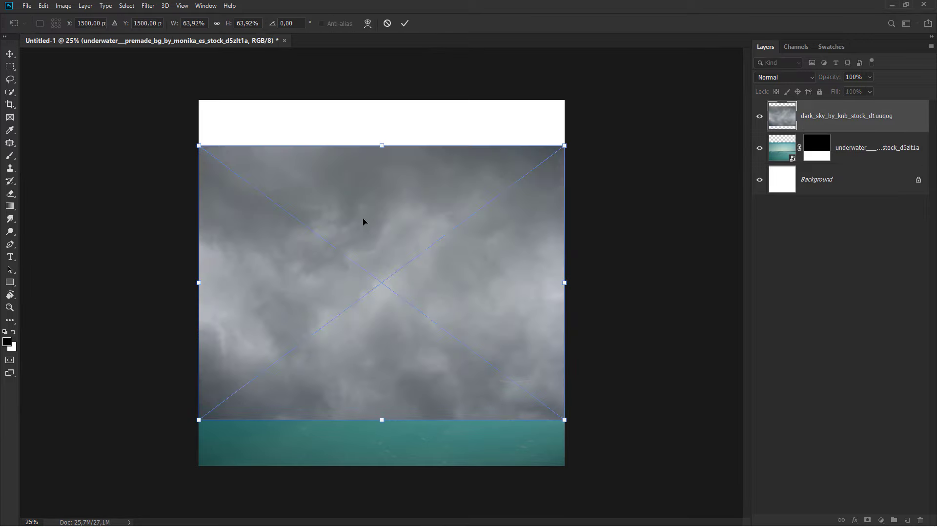
click(405, 23)
drag(819, 117, 830, 154)
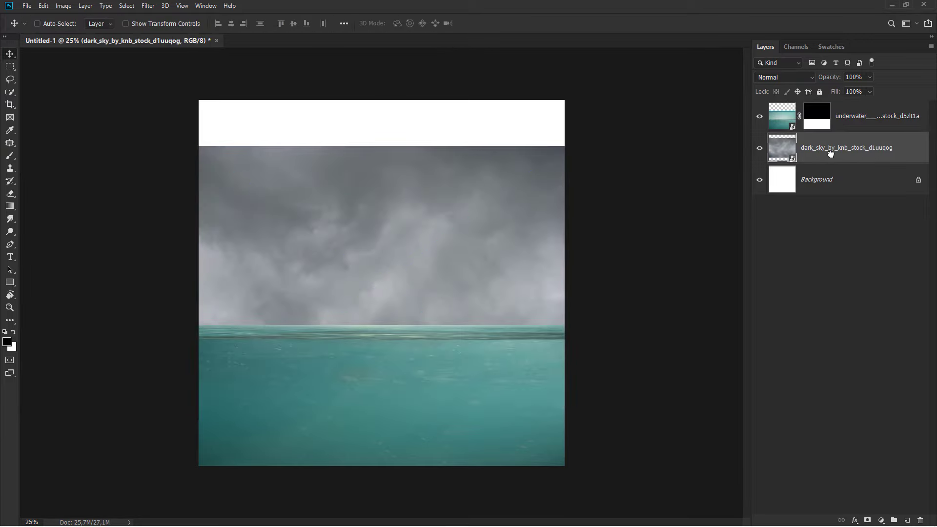
Move the sky up and resize it to fill the canvas down to the horizon
drag(375, 223, 377, 177)
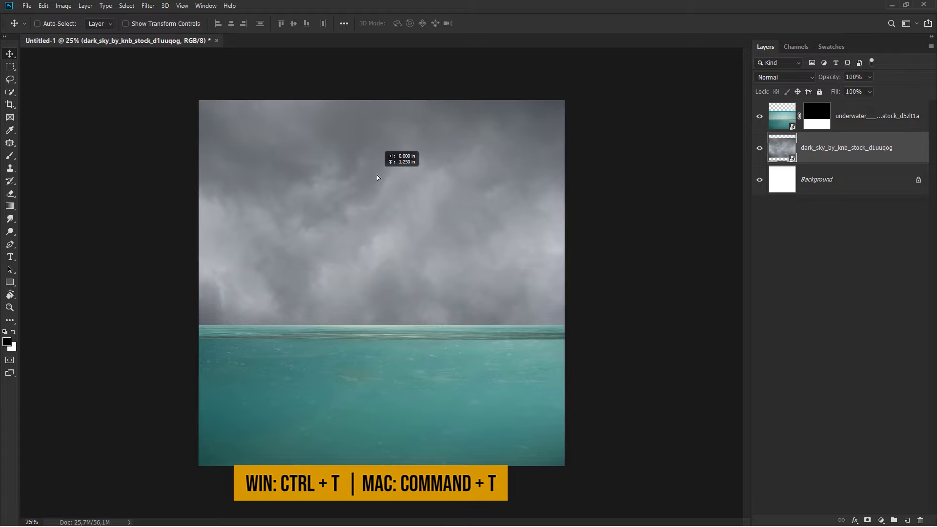
key(ctrl+t)
drag(381, 374, 398, 332)
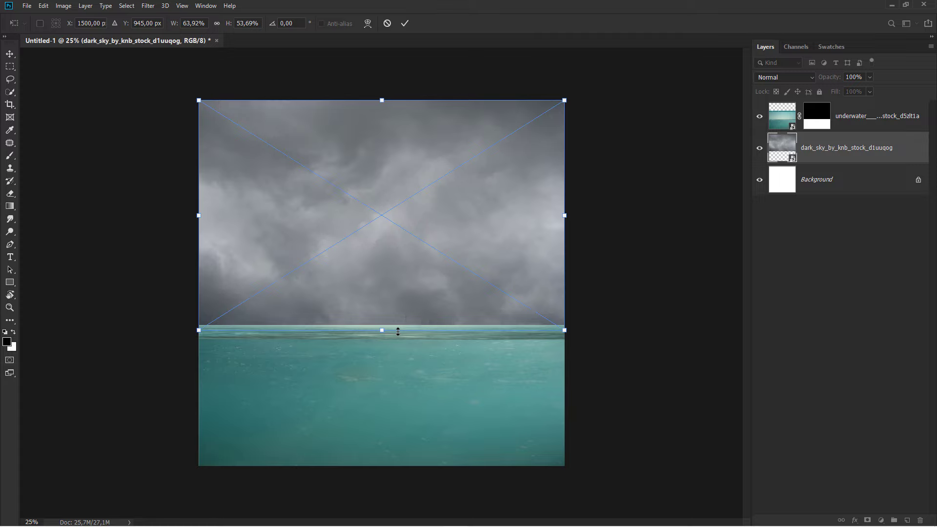
key(Return)
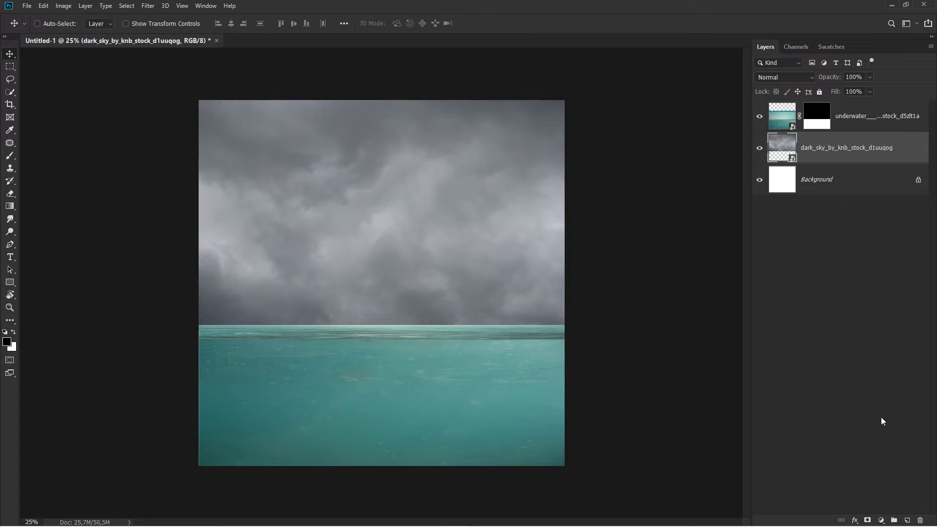
click(881, 520)
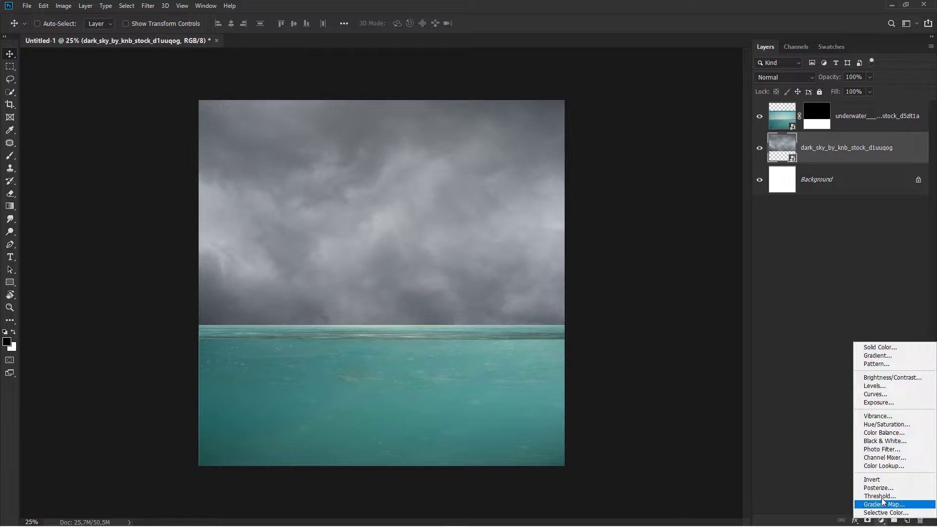
Add a Brightness/Contrast layer clipped to the sky with Brightness -150
click(892, 383)
click(668, 360)
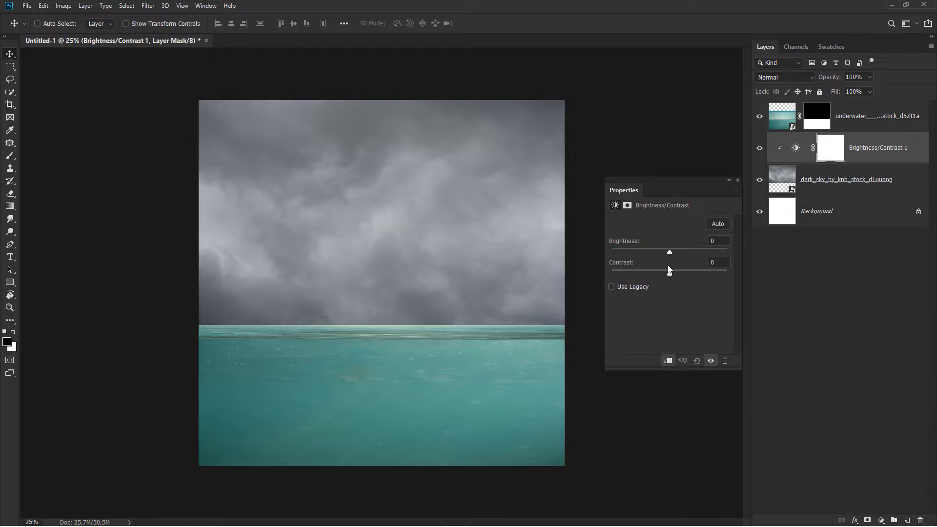
drag(669, 252, 608, 248)
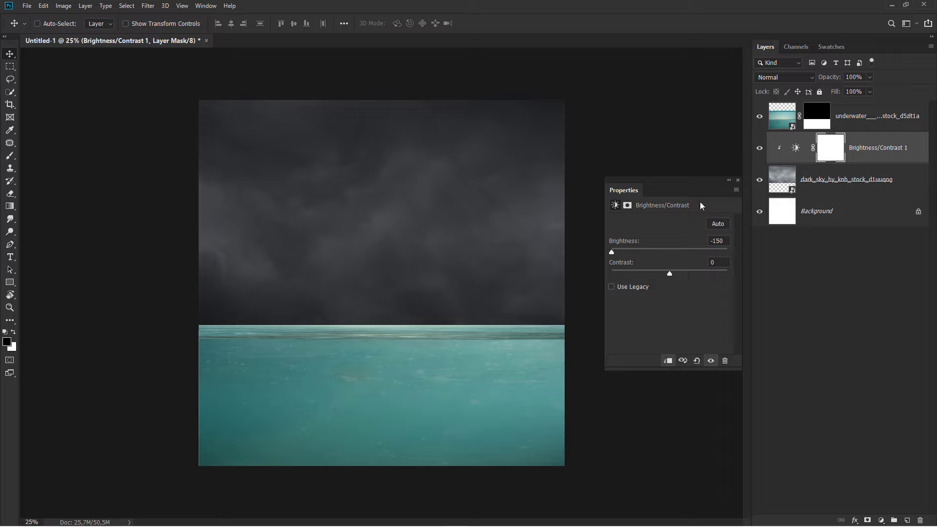
click(737, 180)
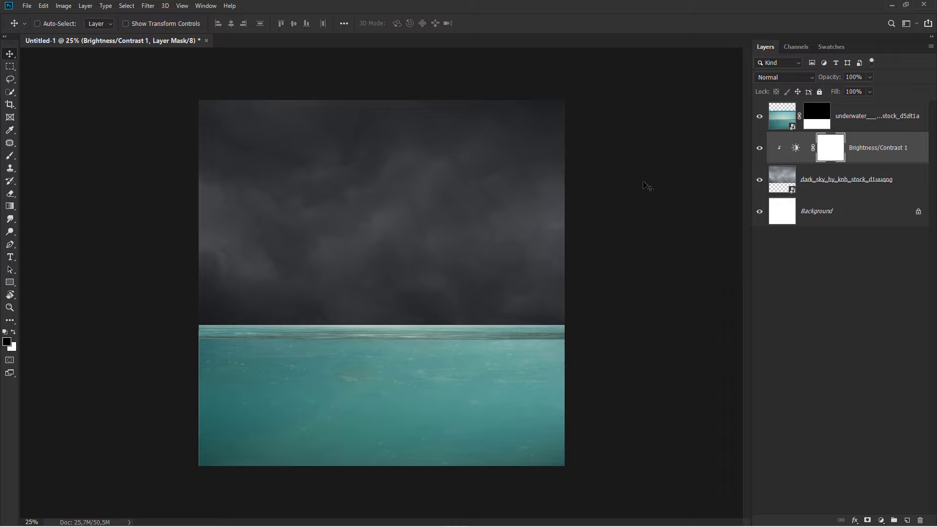
Set up the Gradient tool with a preset gradient at 47% opacity
click(10, 206)
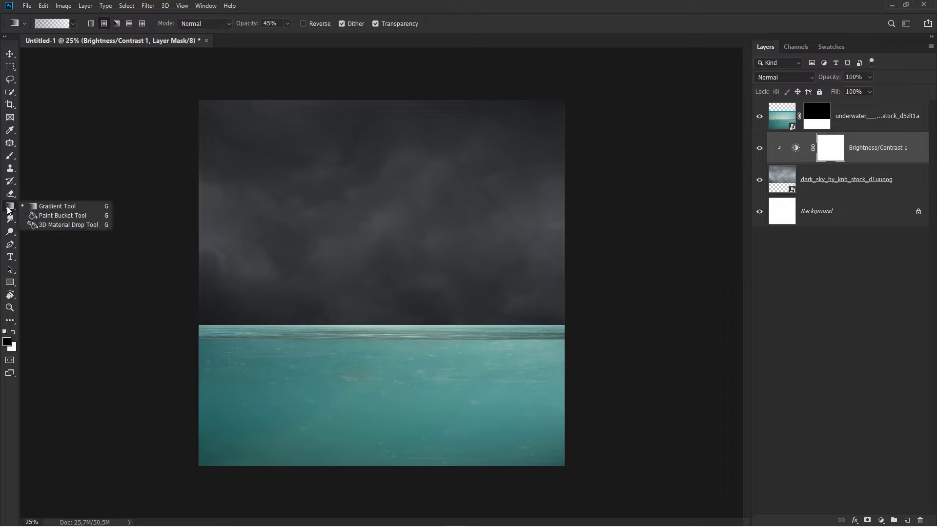
click(42, 205)
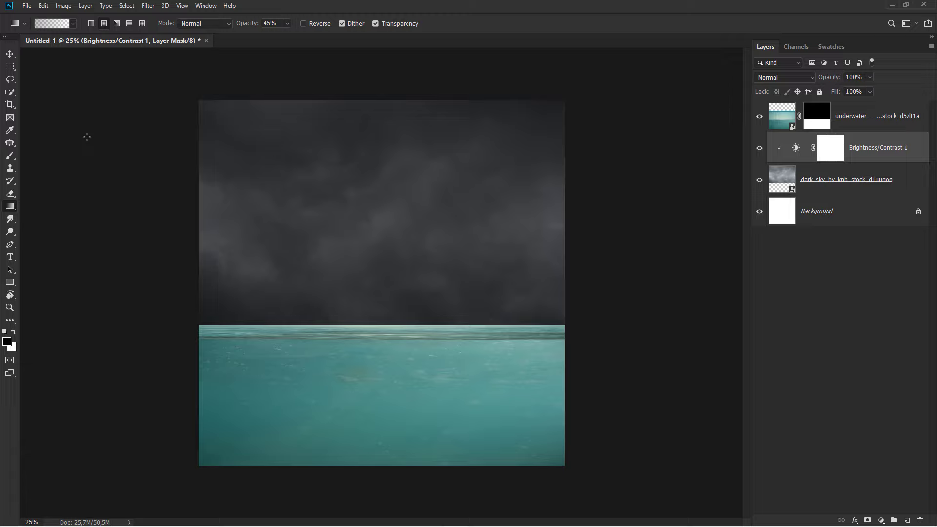
click(73, 24)
click(258, 6)
click(287, 24)
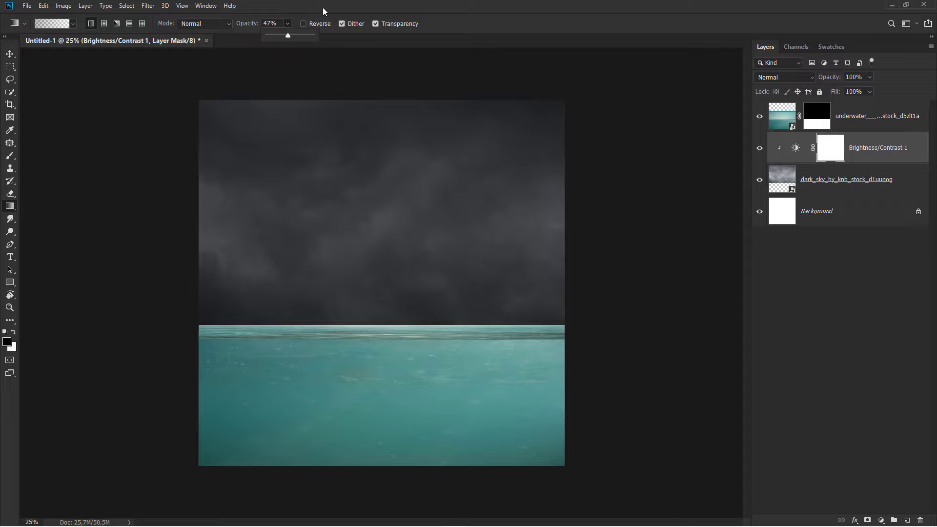
click(367, 128)
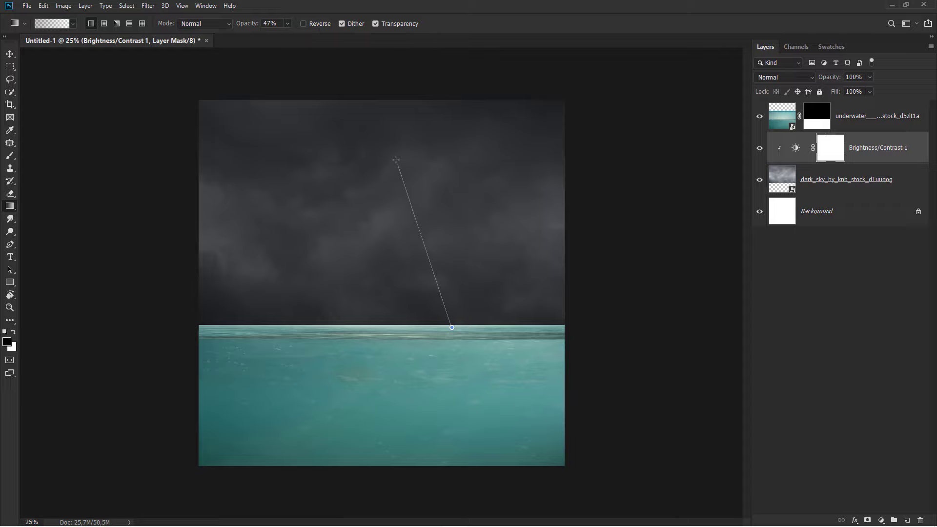
Draw a gradient on the adjustment mask so the sky stays lighter near the horizon
drag(451, 327, 399, 167)
scroll(485, 259, up, 1)
scroll(484, 258, up, 1)
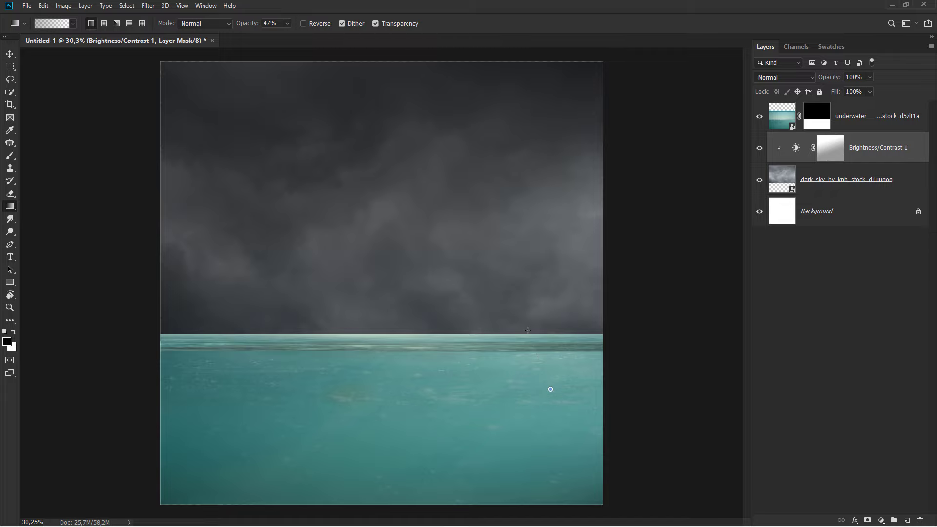
drag(528, 330, 495, 244)
drag(459, 147, 487, 150)
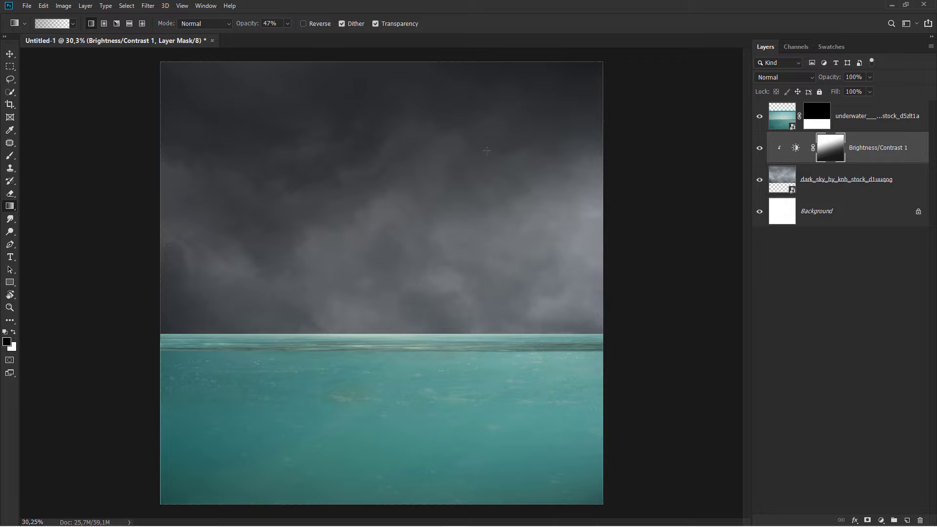
click(861, 154)
key(v)
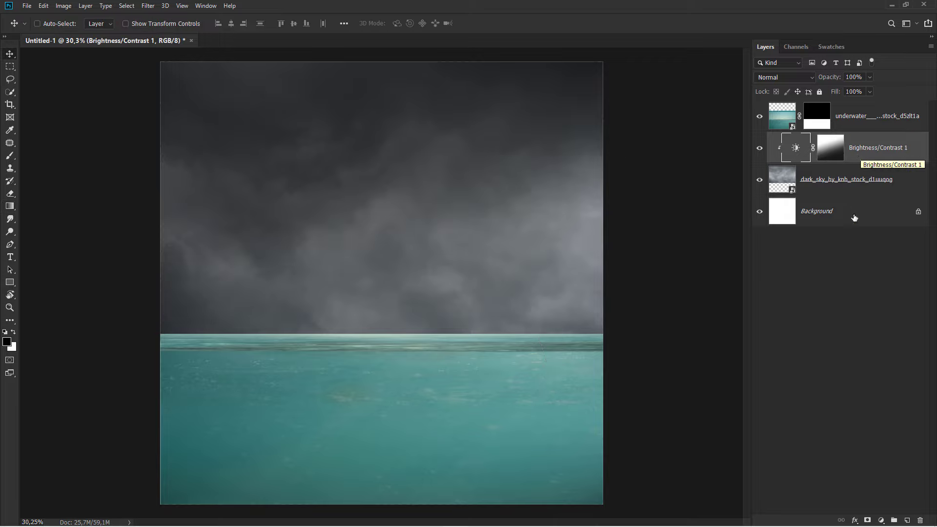
Add a Hue/Saturation adjustment clipped to the sky with Colorize enabled
click(881, 520)
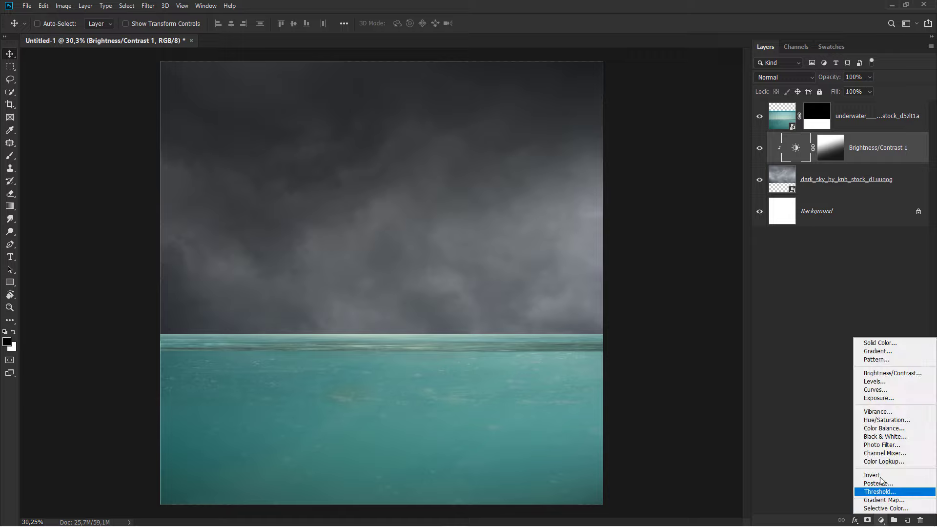
click(884, 420)
click(667, 361)
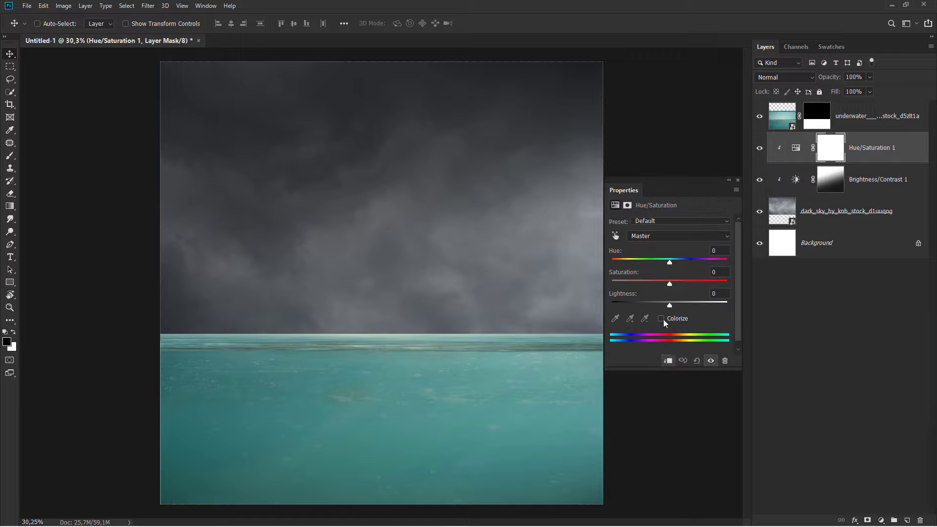
click(661, 318)
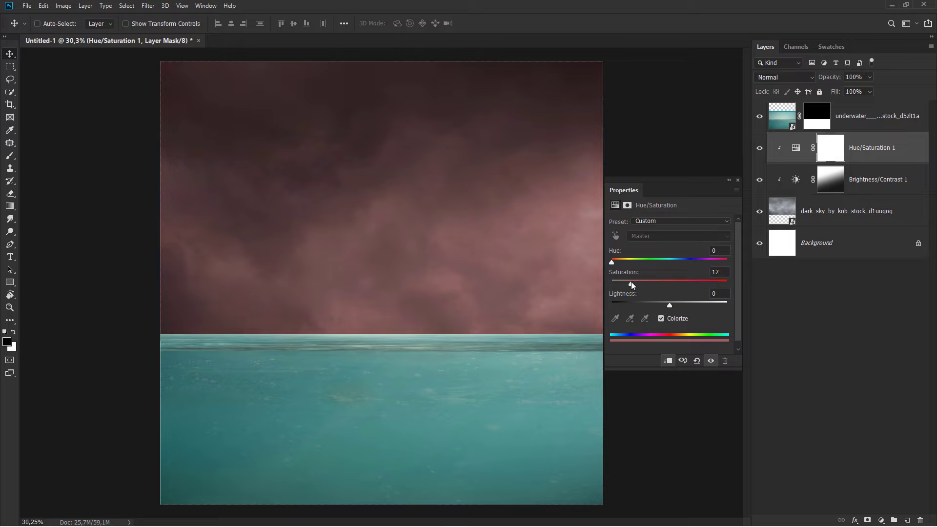
Set the colorized tint to Hue 213, Saturation 17, Lightness -18
click(665, 260)
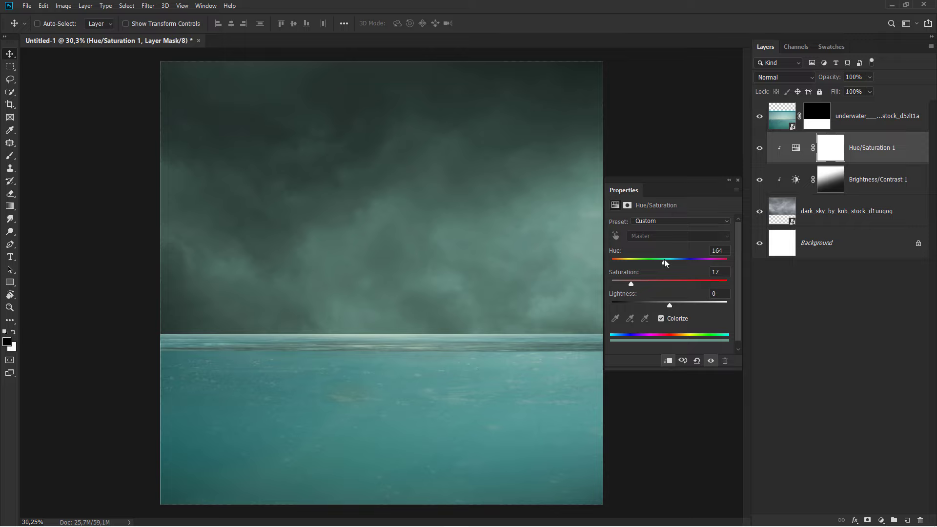
drag(664, 260, 680, 261)
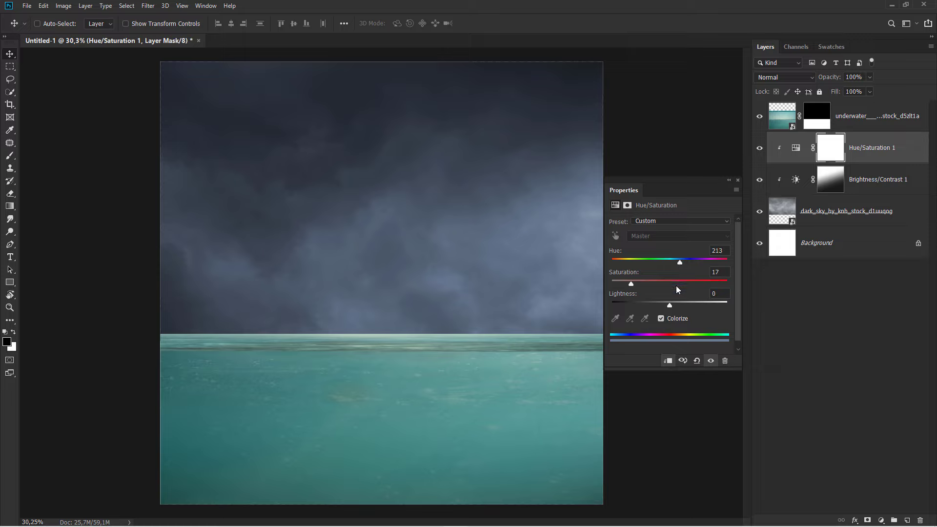
drag(668, 303, 659, 304)
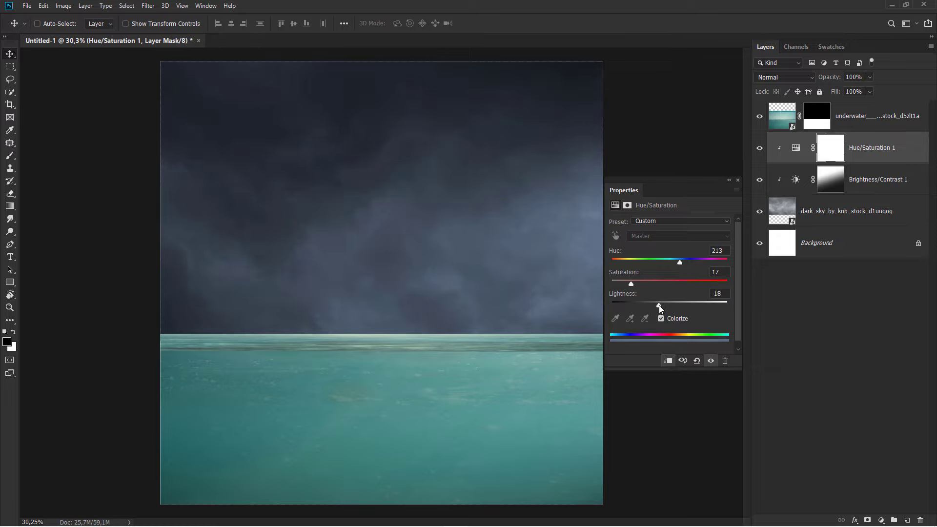
click(738, 182)
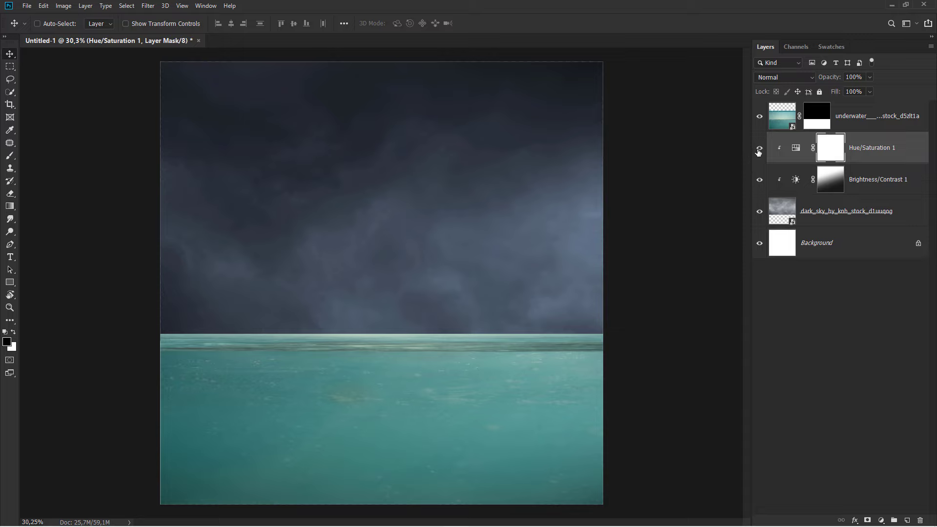
Toggle the sky tint off and on to compare, then select the underwater layer
click(759, 149)
click(759, 152)
click(865, 153)
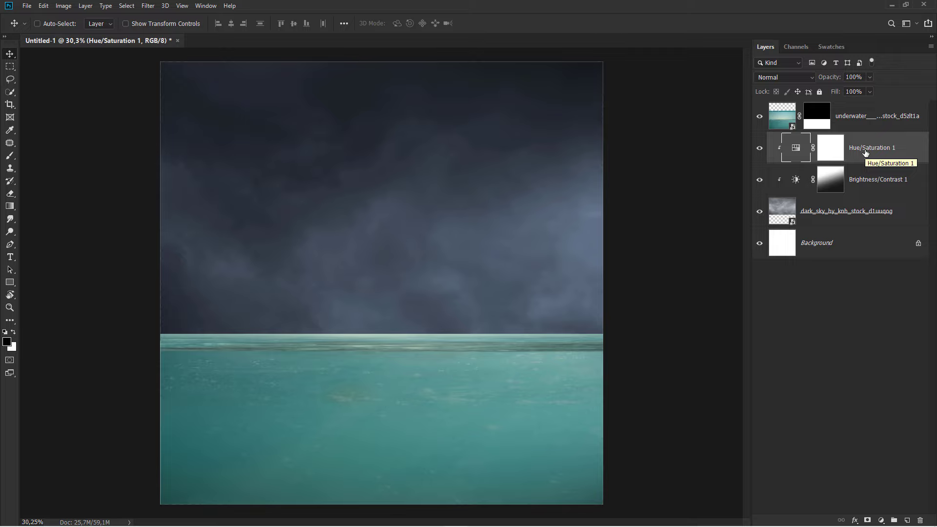
click(872, 121)
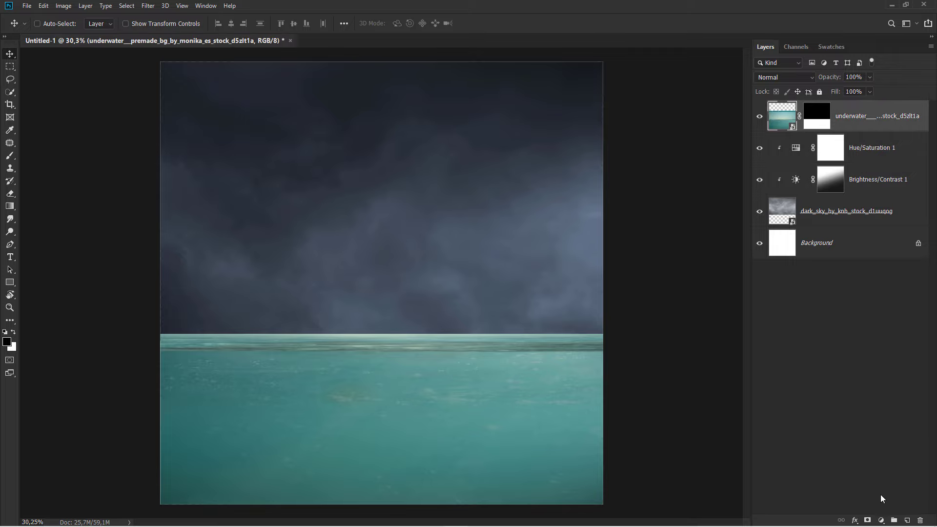
Add a Levels layer clipped to the sea with black input 49 and output white 194
click(881, 518)
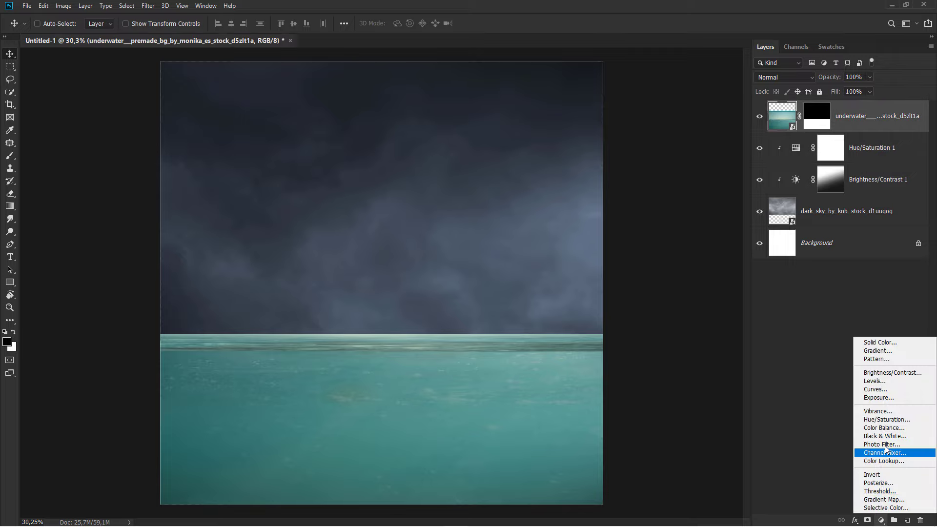
click(874, 388)
click(669, 361)
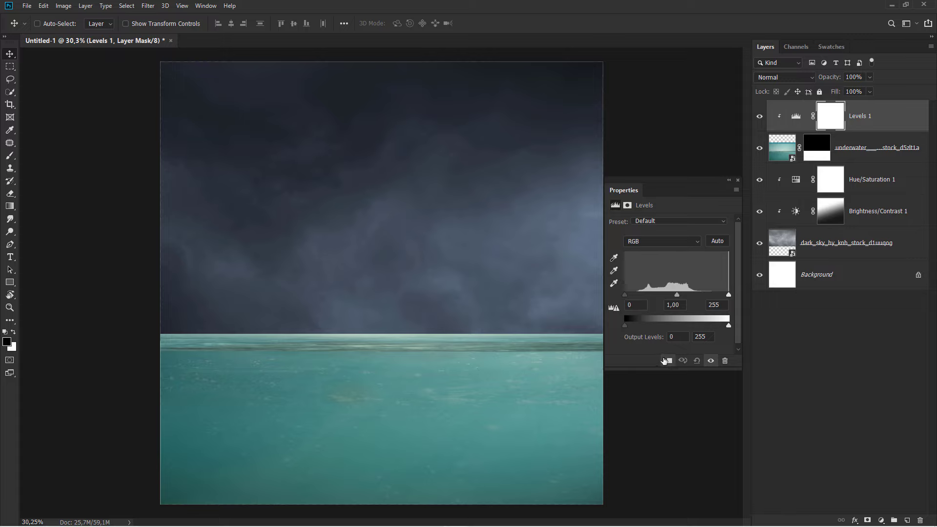
drag(625, 295, 645, 294)
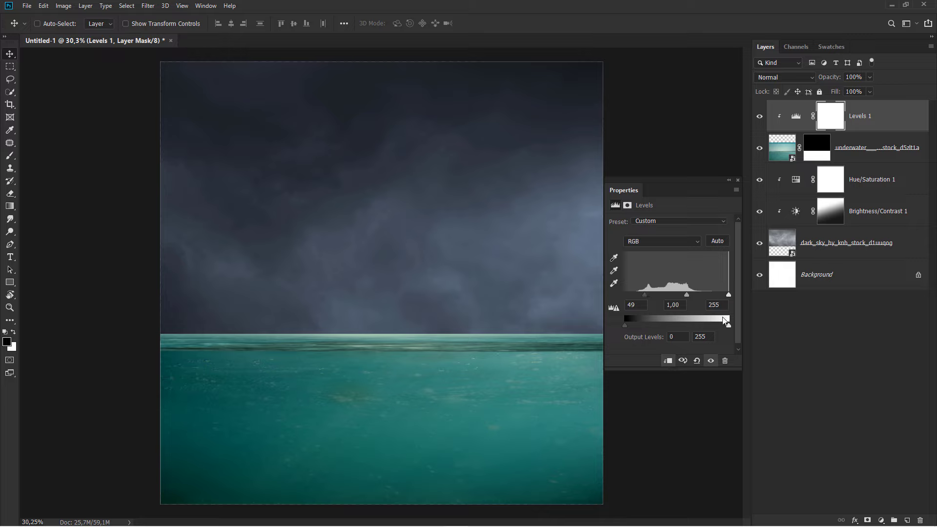
drag(727, 325, 711, 329)
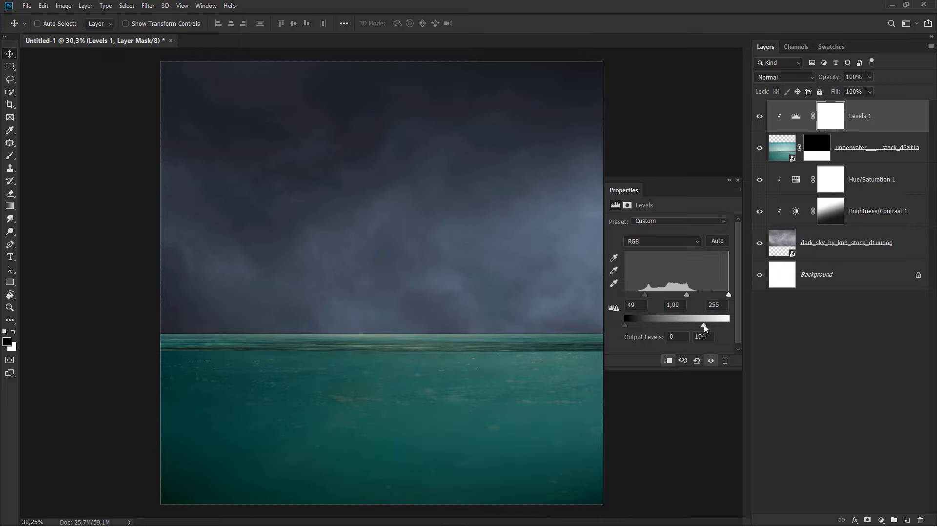
click(738, 180)
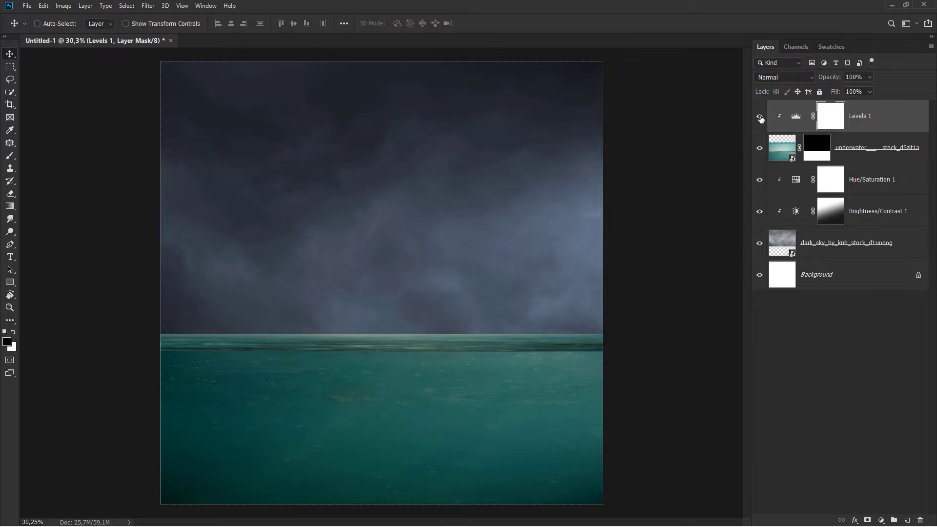
Toggle the Levels adjustment off and on to compare the darkened sea
click(759, 116)
click(759, 117)
click(876, 124)
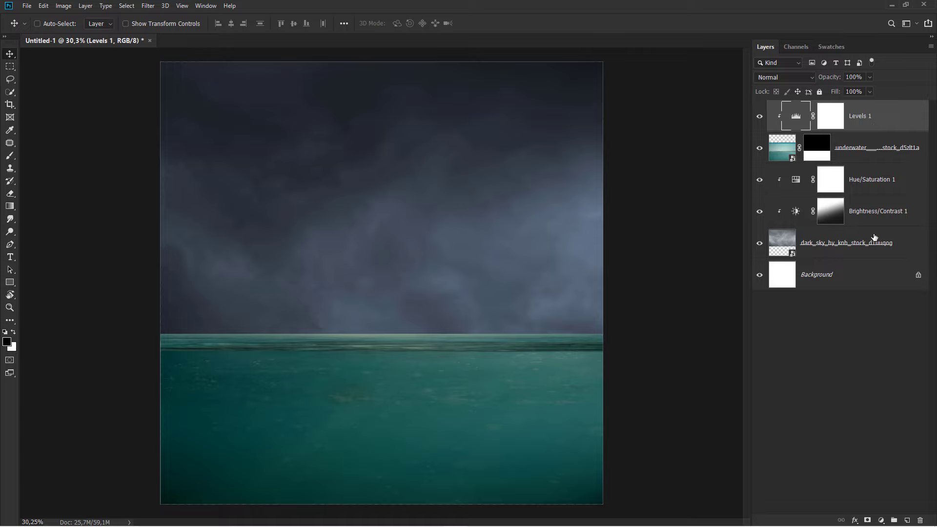
click(881, 520)
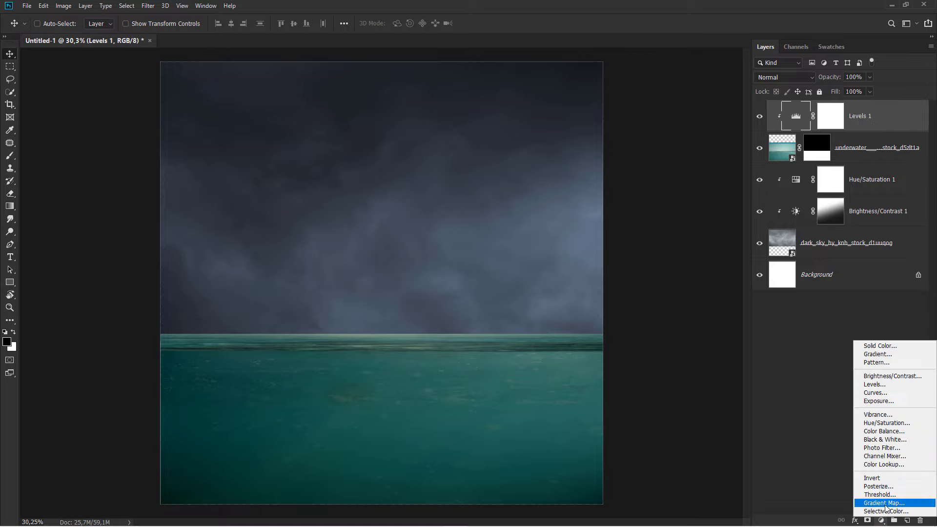
Add a black-to-white Gradient Map clipped to the sea layer
click(884, 503)
click(668, 360)
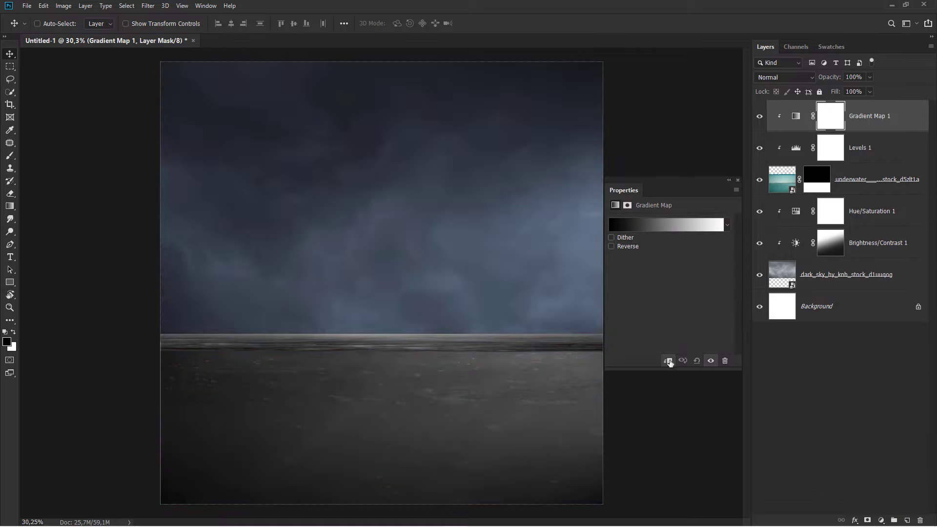
click(726, 226)
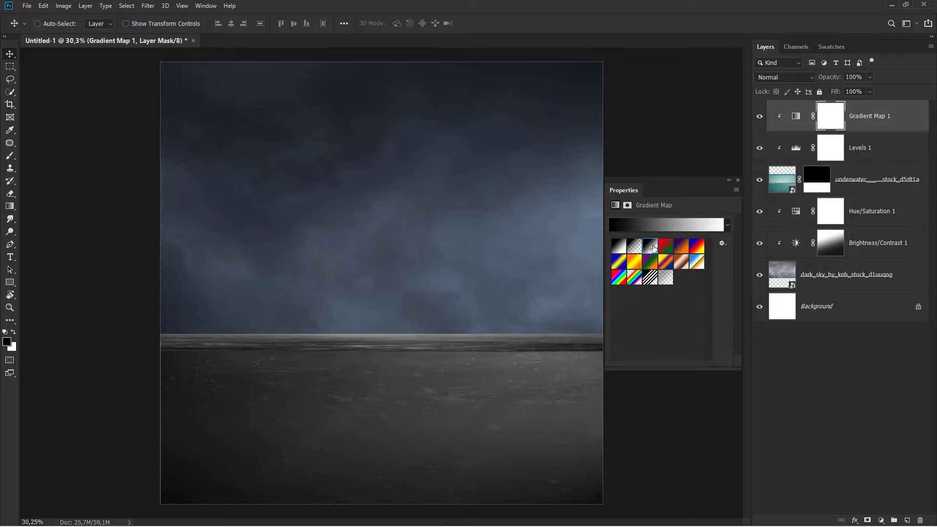
click(698, 188)
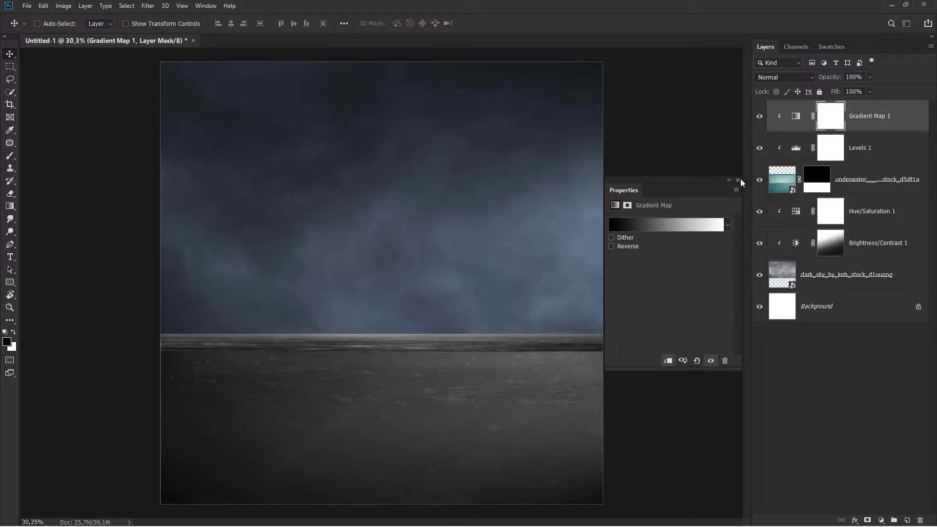
click(739, 180)
Set the Gradient Map to Color blend mode at 61% opacity and compare it
click(768, 77)
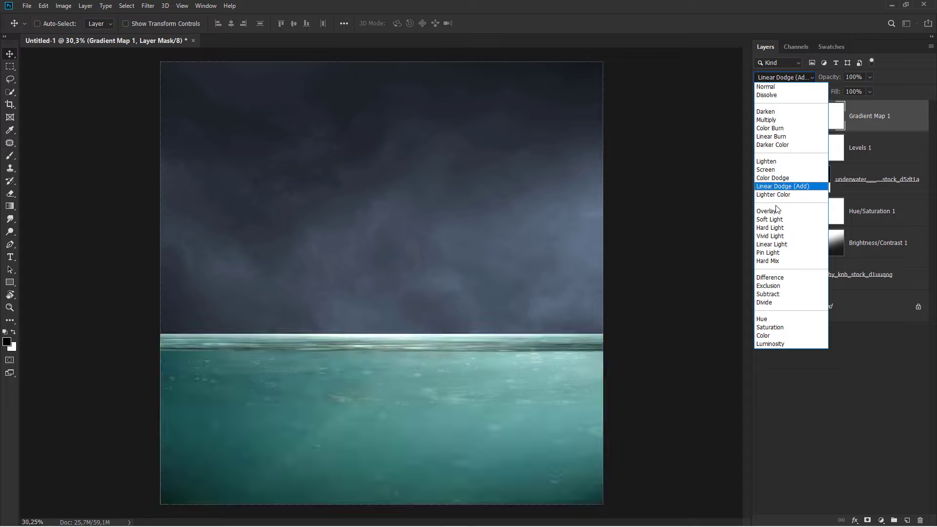
click(775, 335)
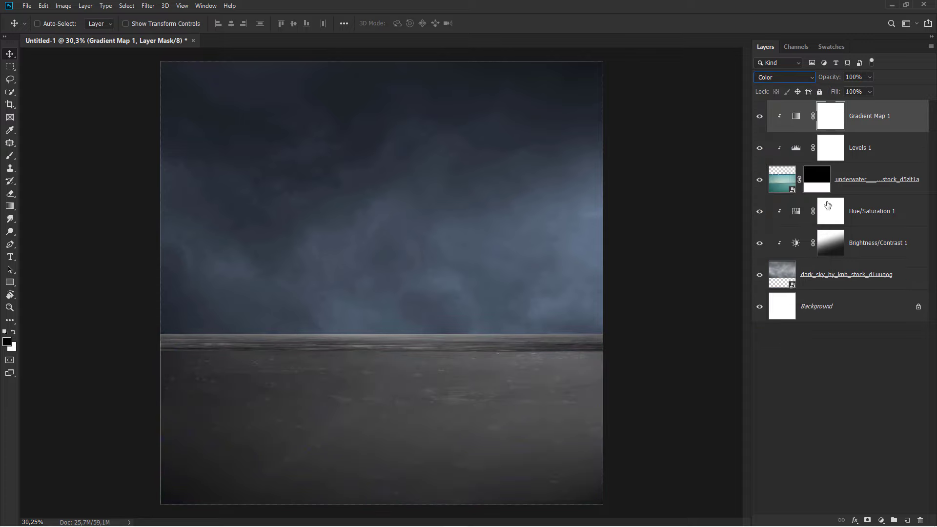
click(869, 77)
drag(869, 89, 860, 94)
click(796, 116)
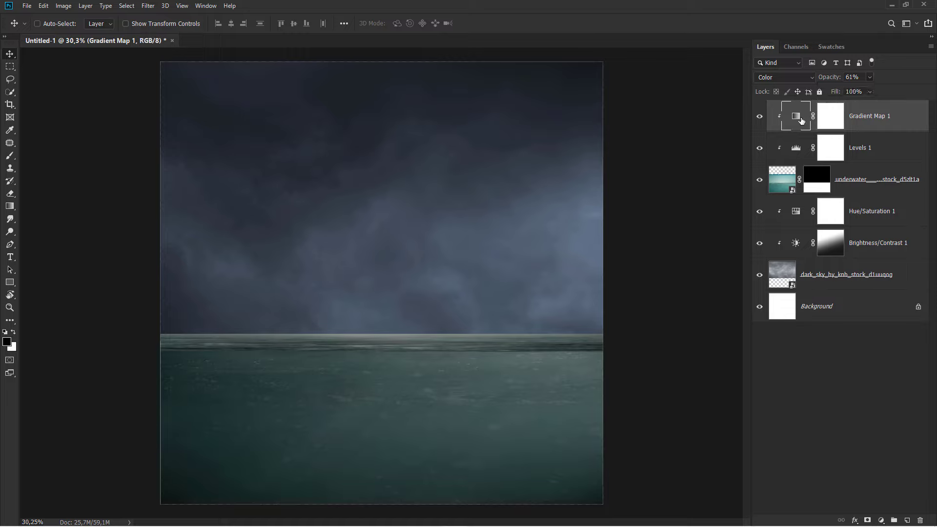
click(755, 126)
click(758, 117)
Add a second black-to-white Gradient Map clipped to the sea layer
click(881, 520)
click(884, 511)
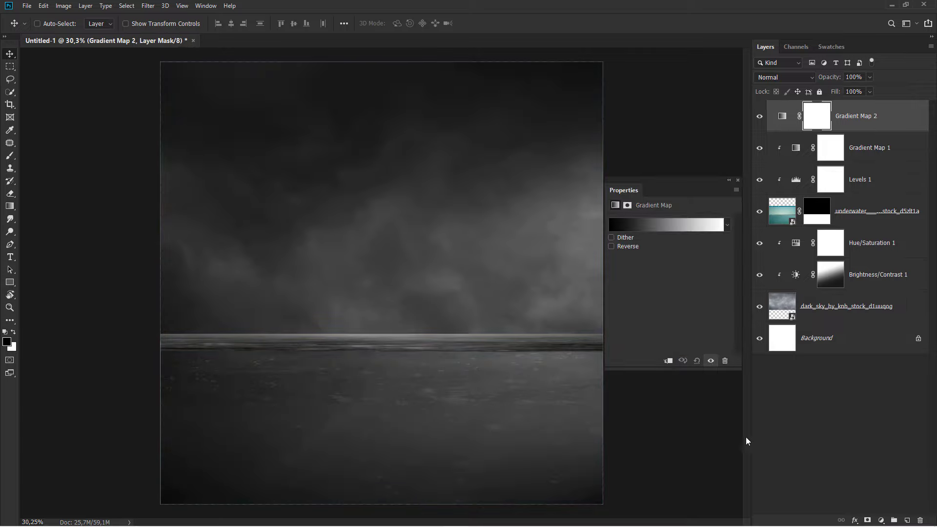
click(669, 361)
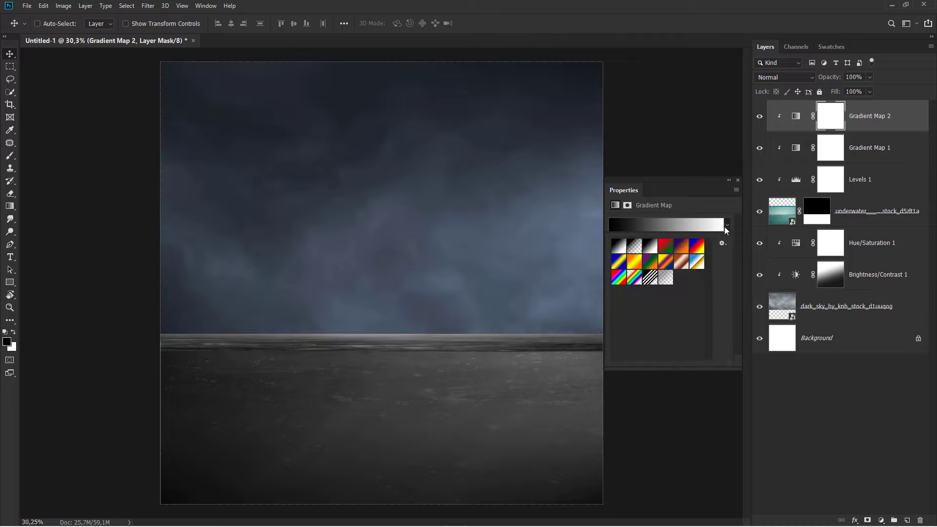
click(727, 225)
click(688, 189)
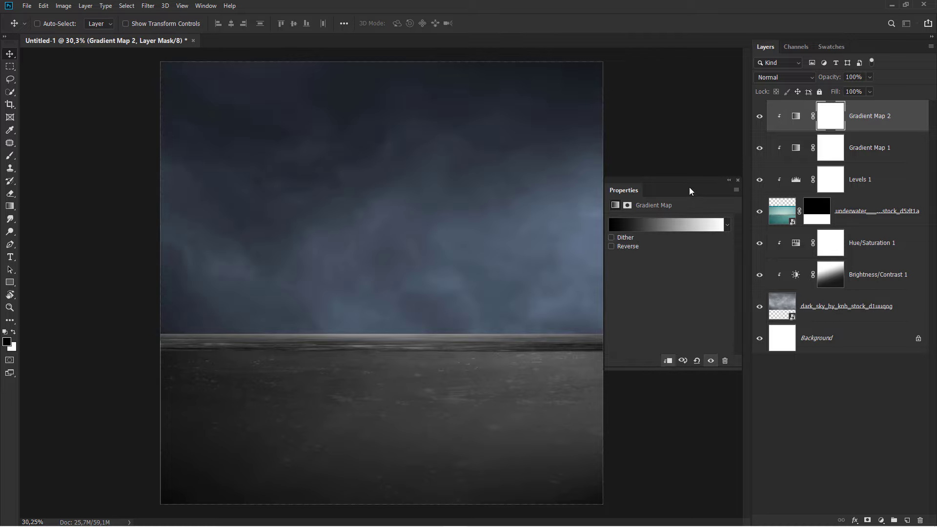
click(738, 180)
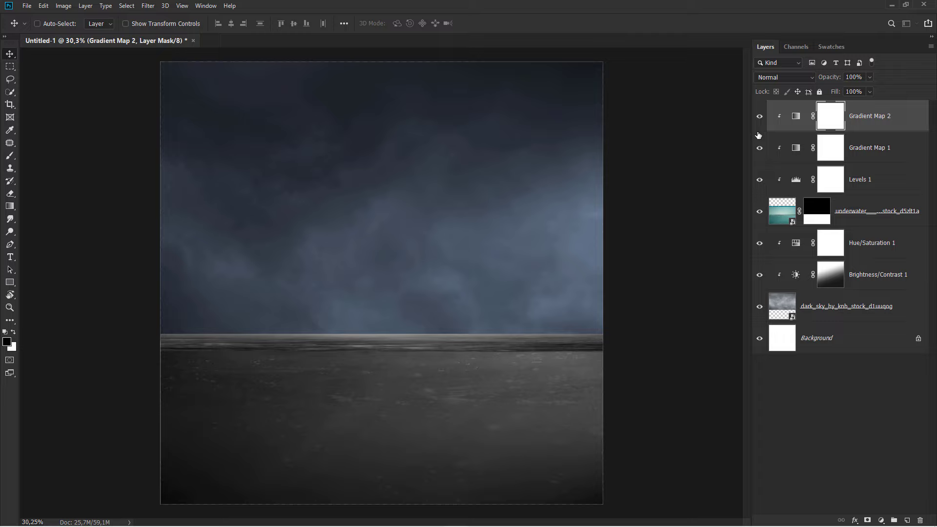
Blend Gradient Map 2 as Linear Dodge (Add) to brighten the water
click(779, 79)
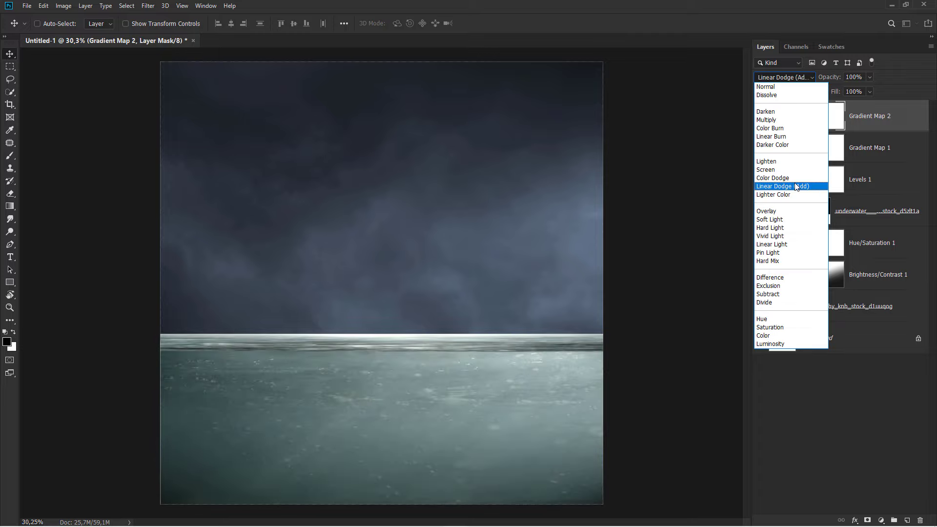
click(795, 187)
click(875, 129)
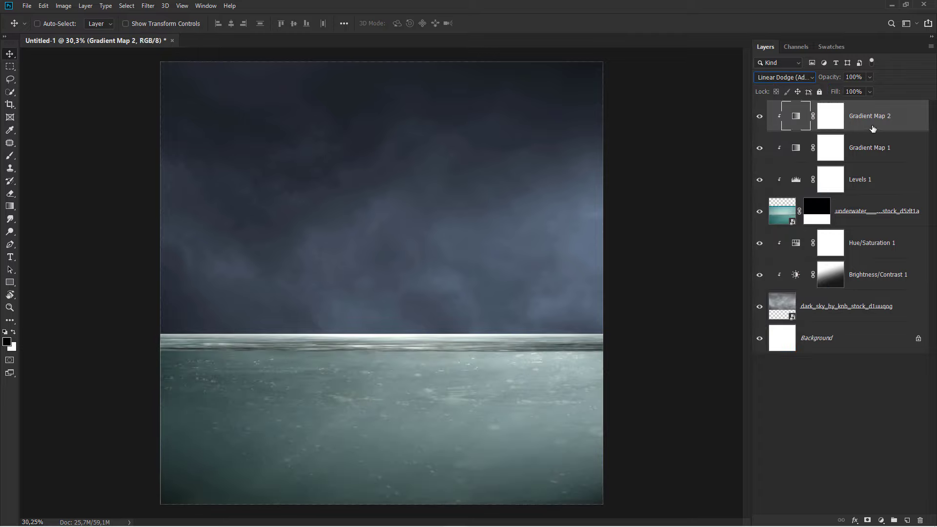
right_click(873, 128)
click(849, 130)
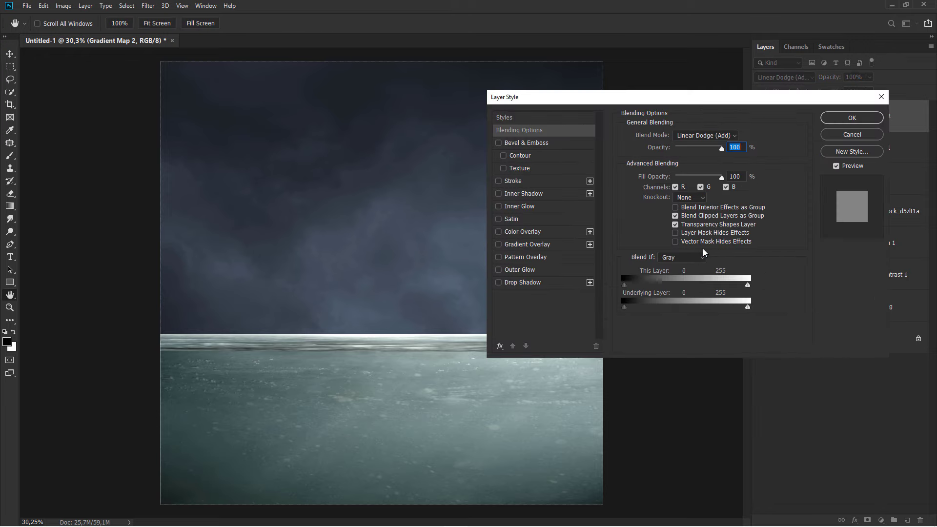
Split the This Layer black Blend If slider to 42/107 so dark water stays dark
drag(632, 287, 677, 285)
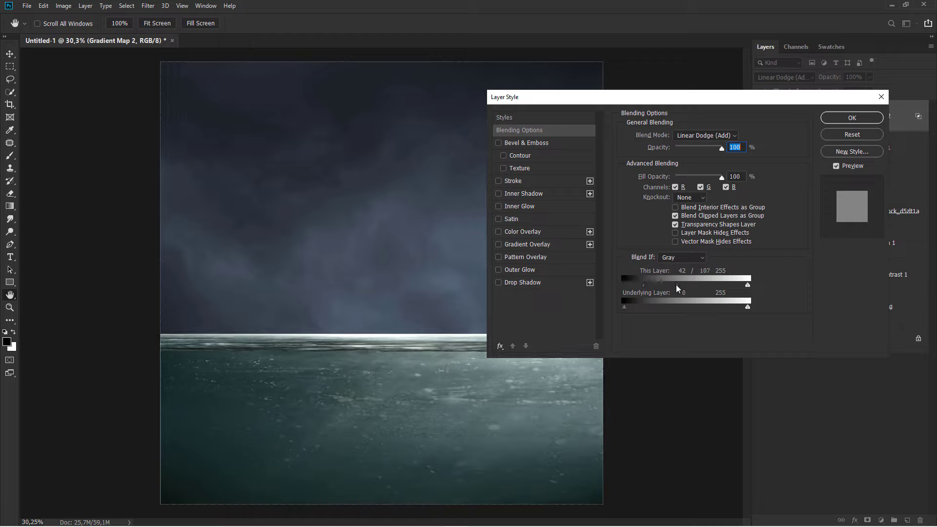
click(836, 166)
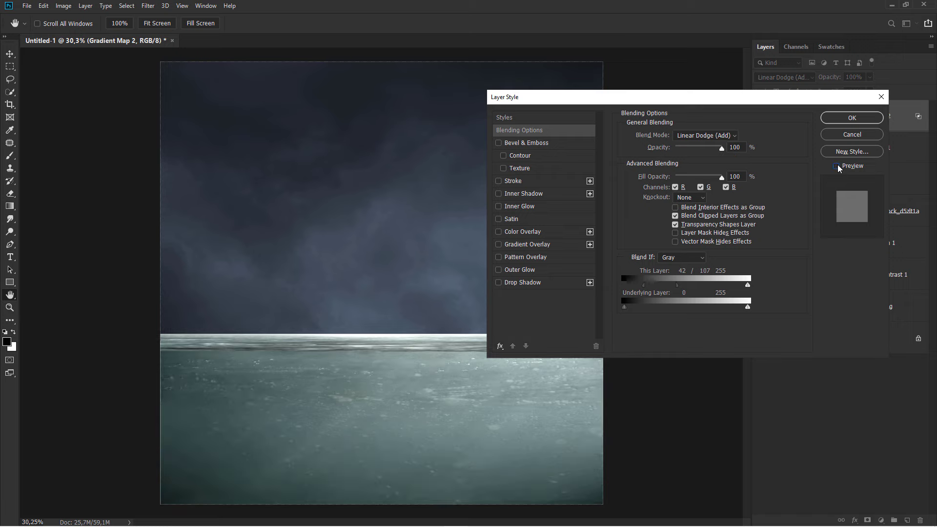
click(848, 118)
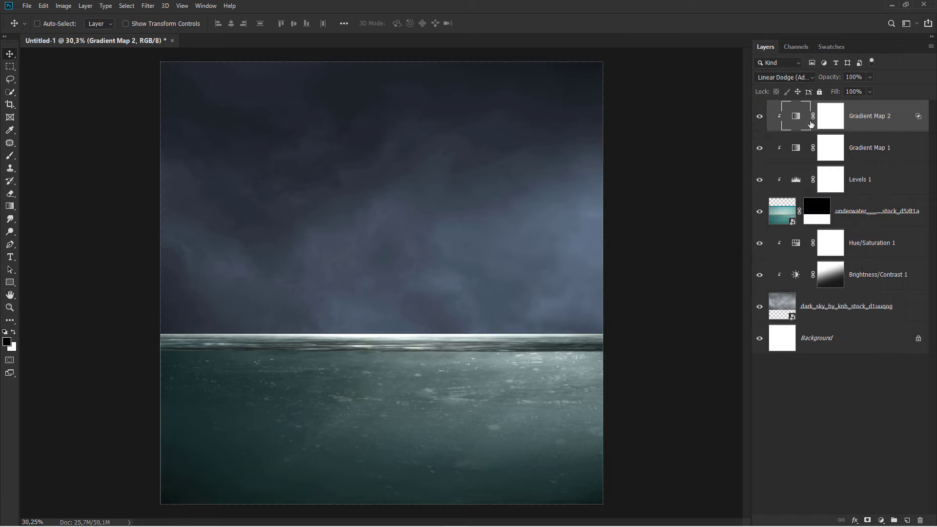
click(763, 126)
Add a Color Balance layer clipped to the sea, shifting midtones +21 toward blue
click(881, 520)
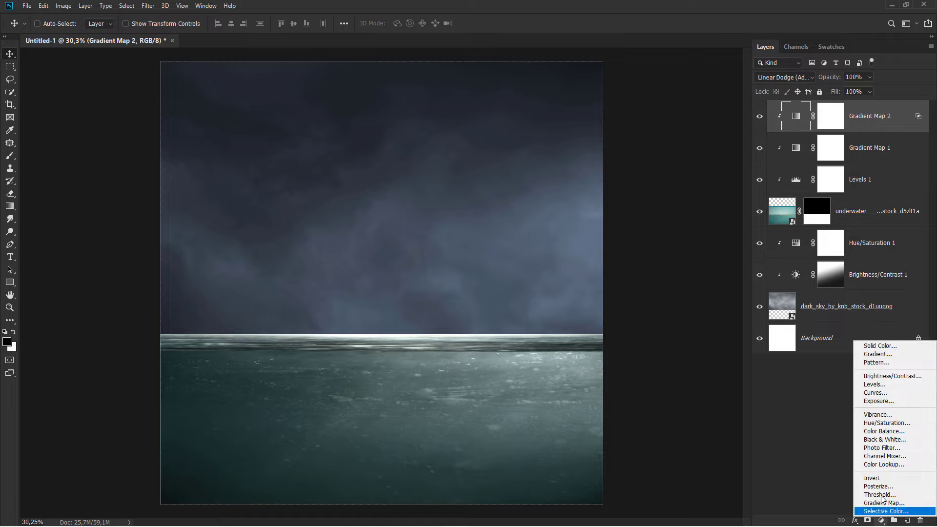
click(900, 432)
click(669, 361)
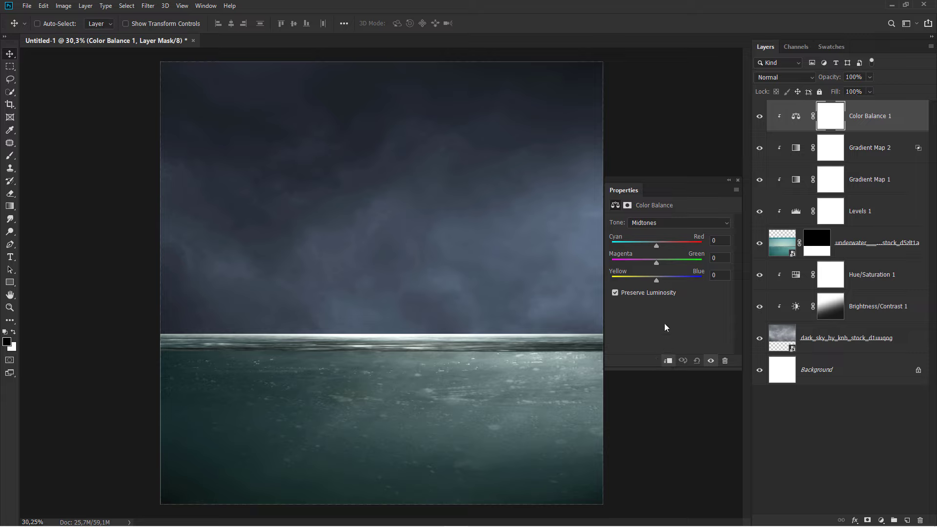
drag(659, 282, 666, 282)
click(737, 181)
click(860, 118)
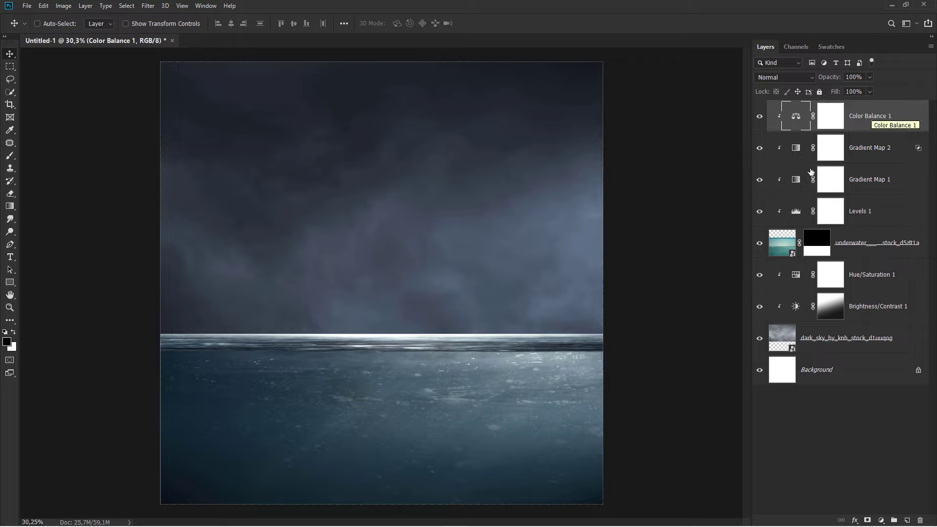
Open logs_1_by_raindroppe_d3jhih0.jpg from STOCK IMAGES > 2 as its own Photoshop document
mouse_move(432, 524)
click(433, 518)
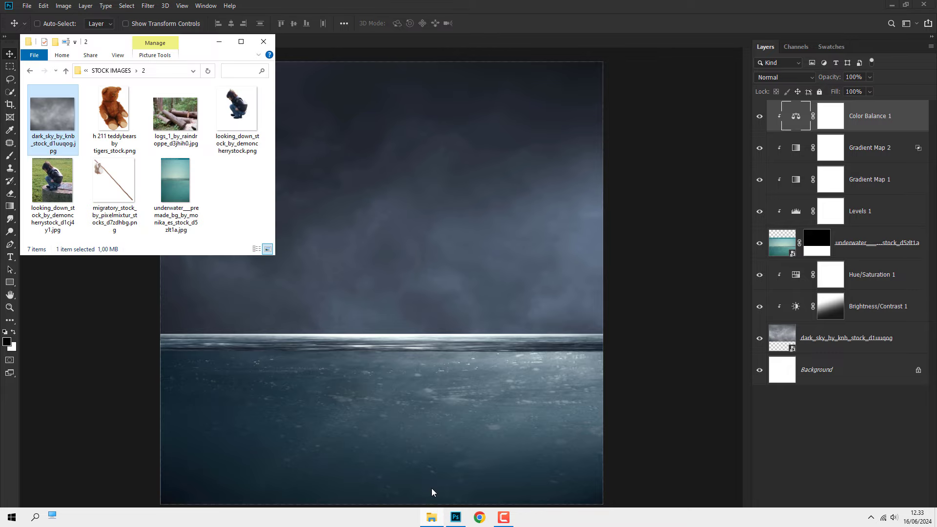
drag(168, 125, 367, 128)
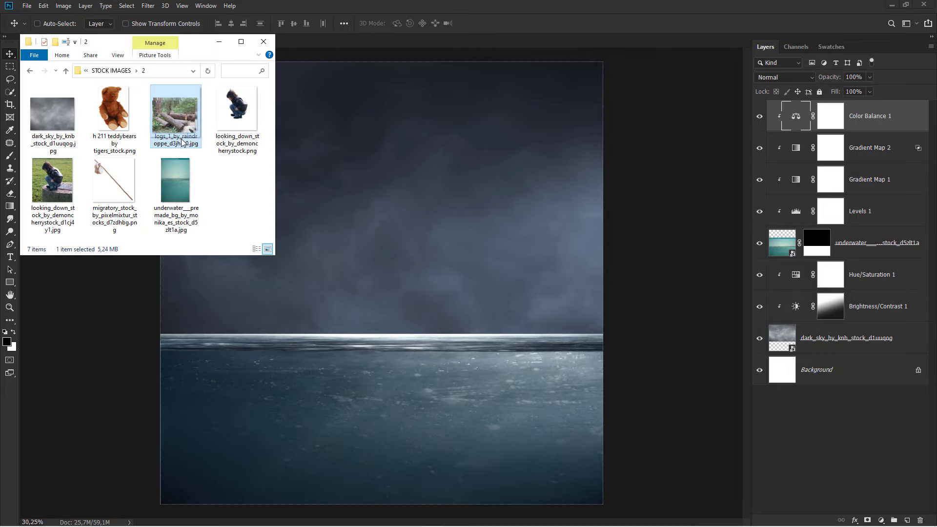
drag(404, 50, 396, 39)
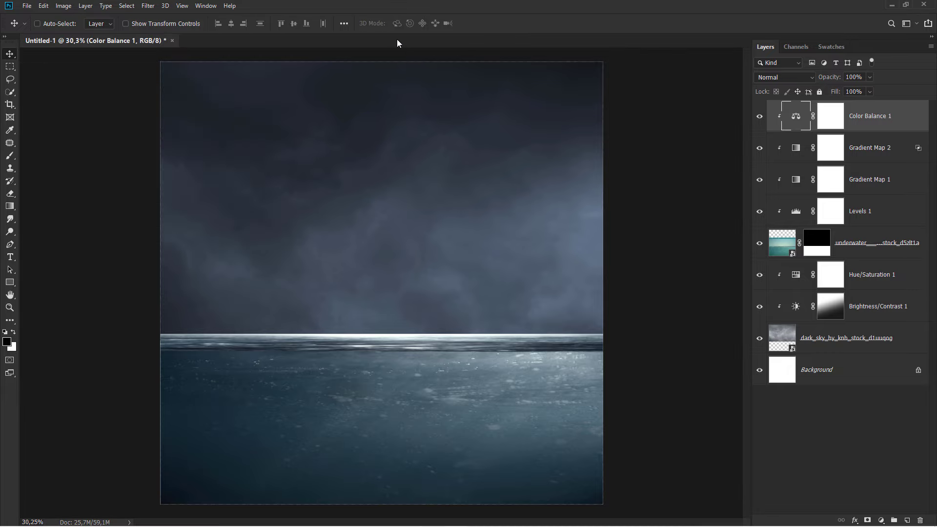
With the Pen tool, trace the horizontal log's left end and top edge
click(10, 245)
click(44, 245)
alt+scroll(380, 256, up, 3)
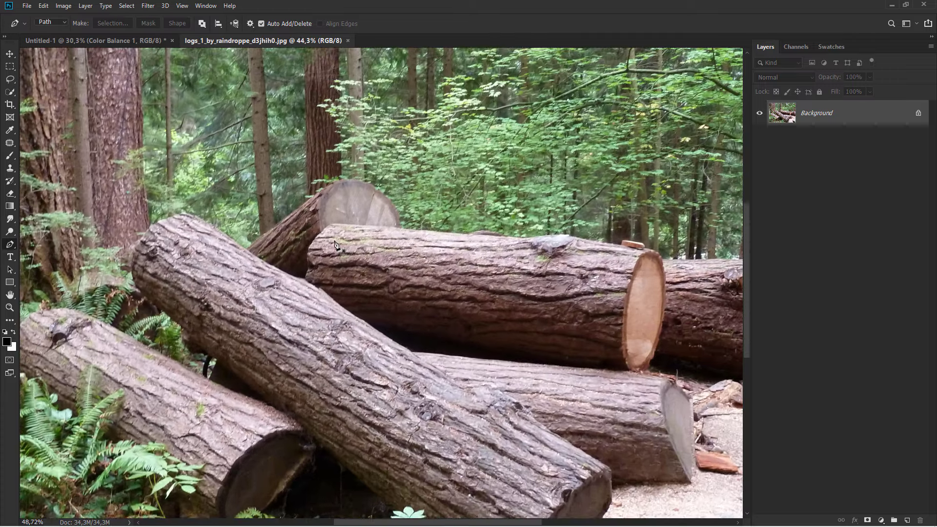
alt+scroll(341, 273, up, 3)
alt+scroll(295, 300, up, 3)
click(284, 318)
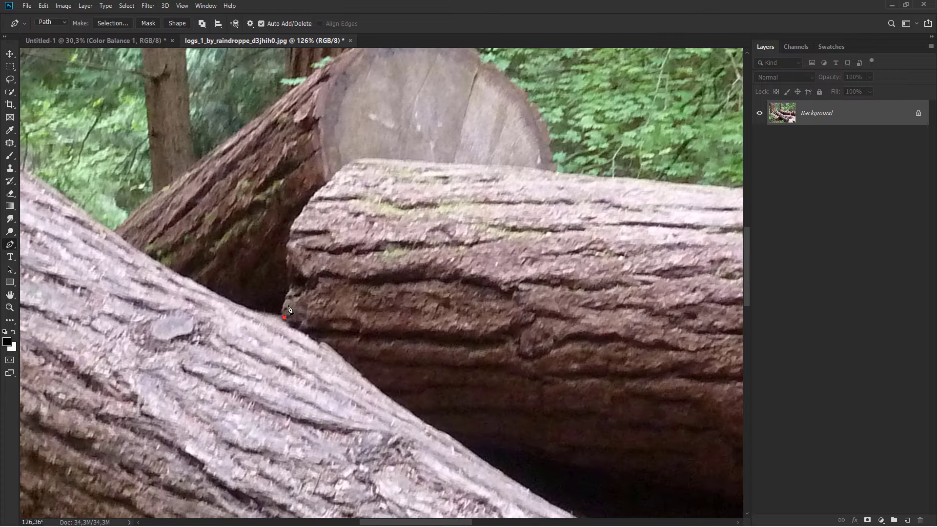
drag(288, 244, 292, 227)
drag(322, 190, 347, 165)
mouse_move(633, 182)
mouse_down()
mouse_move(218, 206)
mouse_move(243, 201)
mouse_up()
click(432, 218)
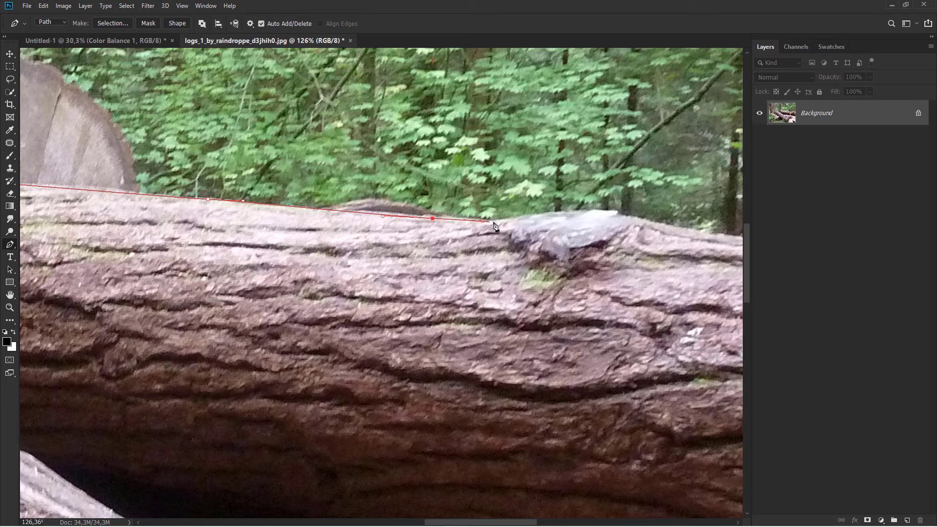
drag(496, 222, 508, 222)
drag(584, 213, 652, 226)
drag(710, 237, 330, 230)
drag(396, 239, 453, 250)
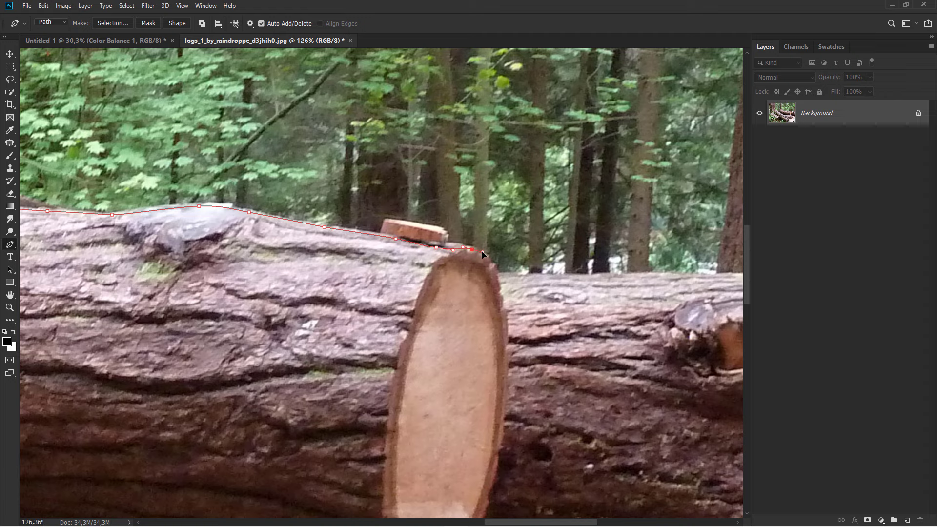
Continue the path around the cut end and along the underside, closing it
drag(492, 265, 496, 271)
drag(500, 456, 529, 234)
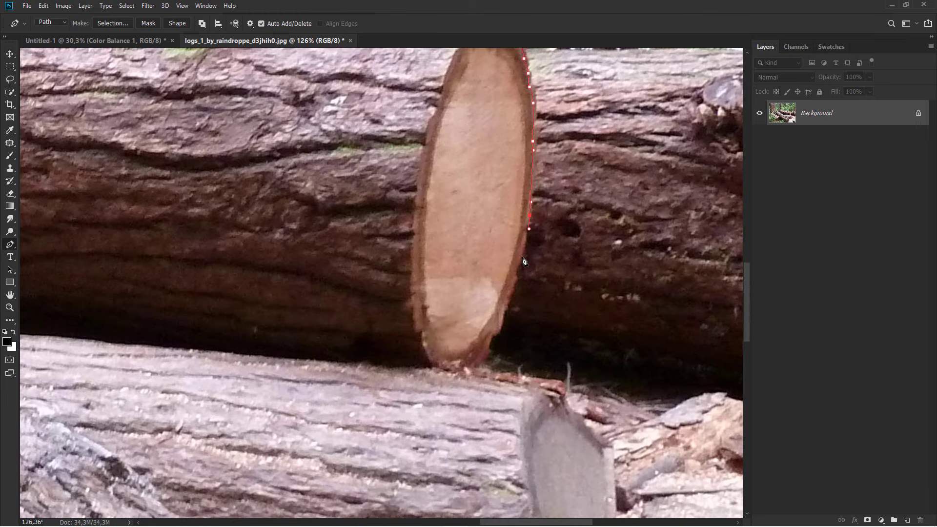
drag(517, 278, 515, 288)
click(508, 299)
click(495, 327)
click(486, 351)
click(456, 368)
drag(418, 365, 347, 357)
scroll(281, 353, down, 5)
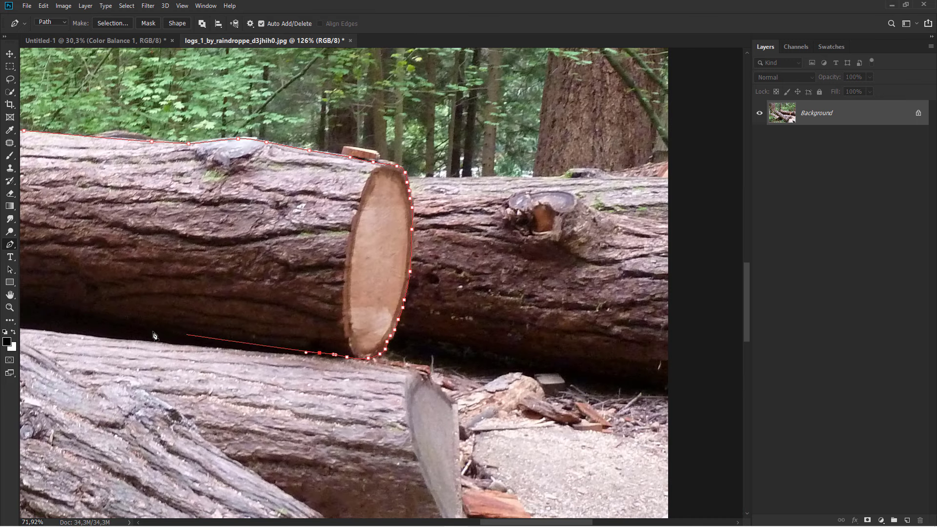
drag(92, 333, 73, 331)
drag(314, 332, 597, 335)
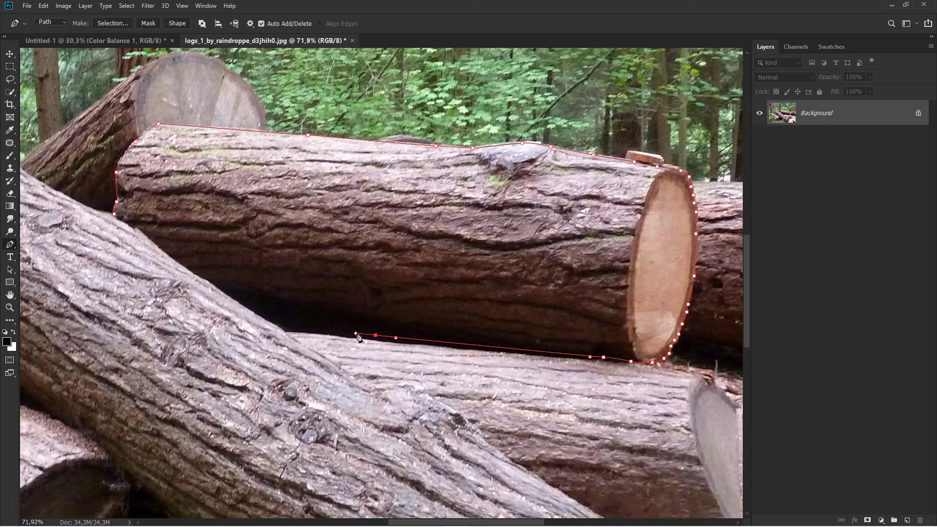
drag(320, 327, 259, 321)
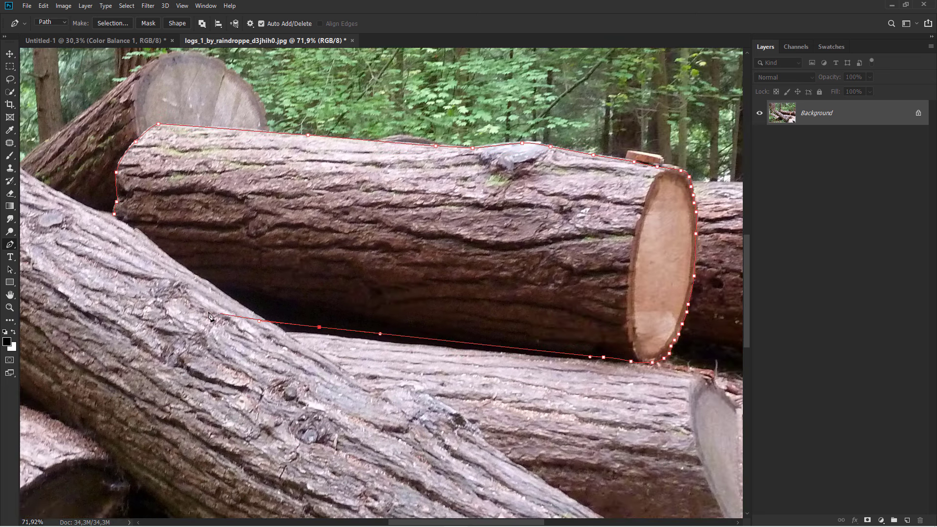
drag(160, 315, 145, 315)
drag(118, 246, 115, 220)
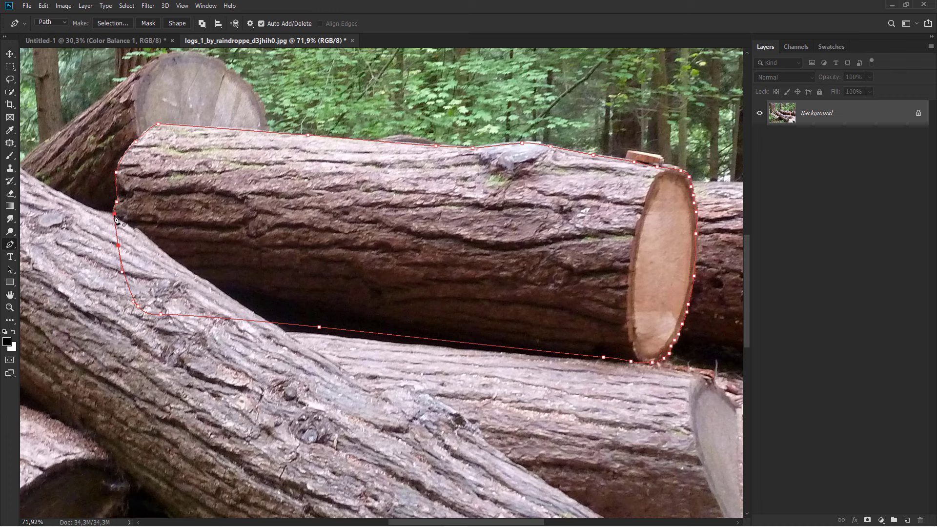
click(115, 216)
Convert the closed log path into a selection with Make Selection
scroll(277, 234, down, 2)
right_click(356, 239)
click(429, 253)
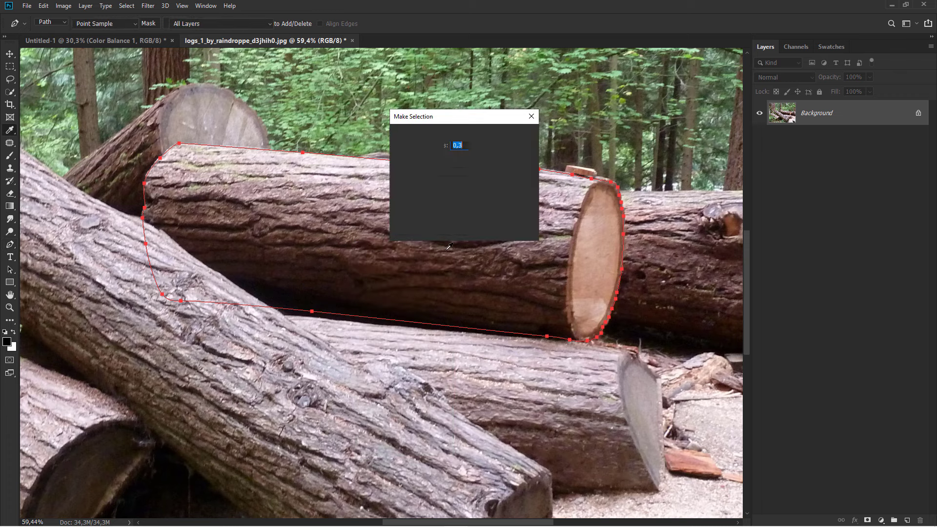
click(520, 139)
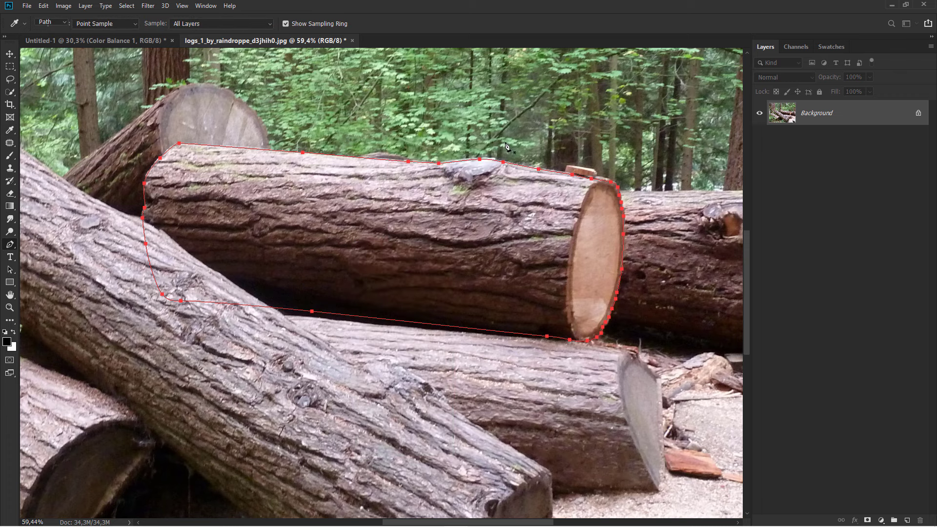
click(10, 54)
Drag the log into Untitled-1 and rotate it about -3.7° to sit level
mouse_move(215, 188)
mouse_down()
mouse_move(110, 55)
mouse_move(398, 303)
mouse_move(419, 371)
mouse_up()
scroll(421, 386, up, 2)
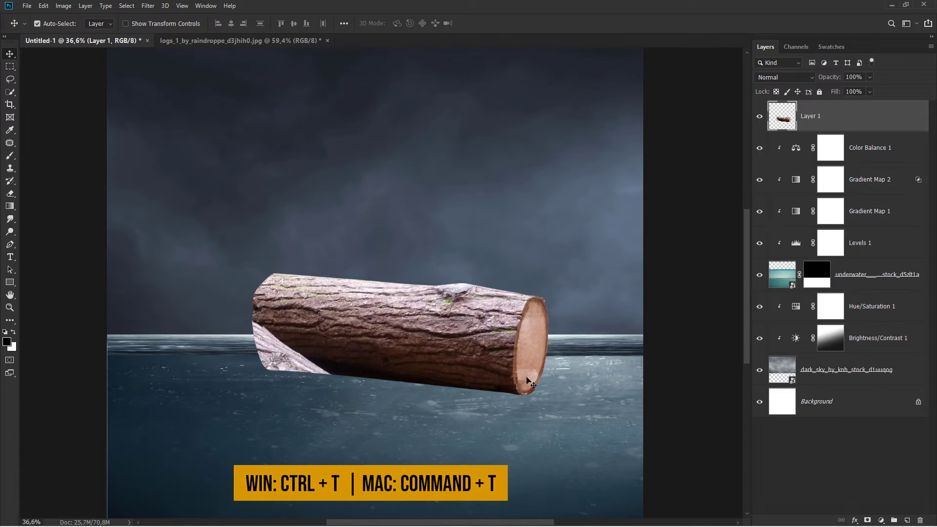
key(ctrl+t)
drag(564, 340, 568, 328)
key(Return)
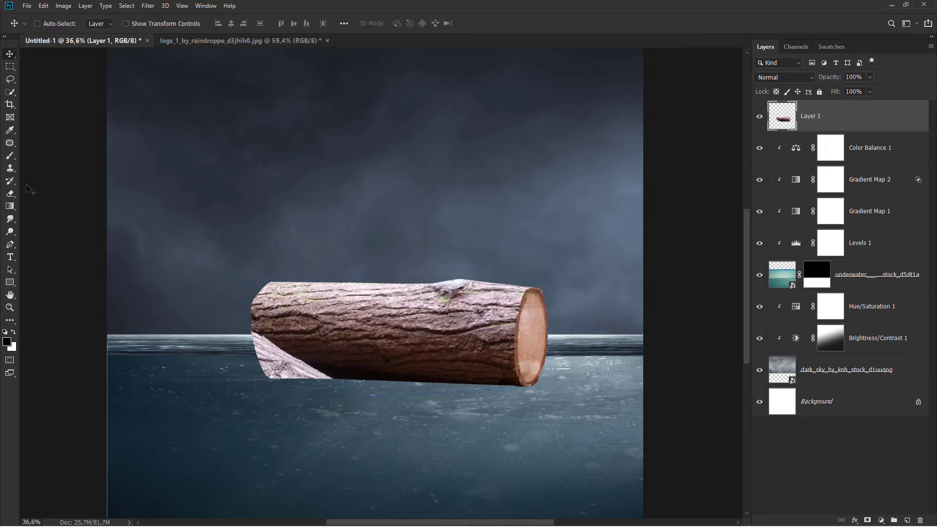
right_click(10, 168)
Clone dark bark over the stray light fragment at the log's lower-left end, then deselect
click(58, 167)
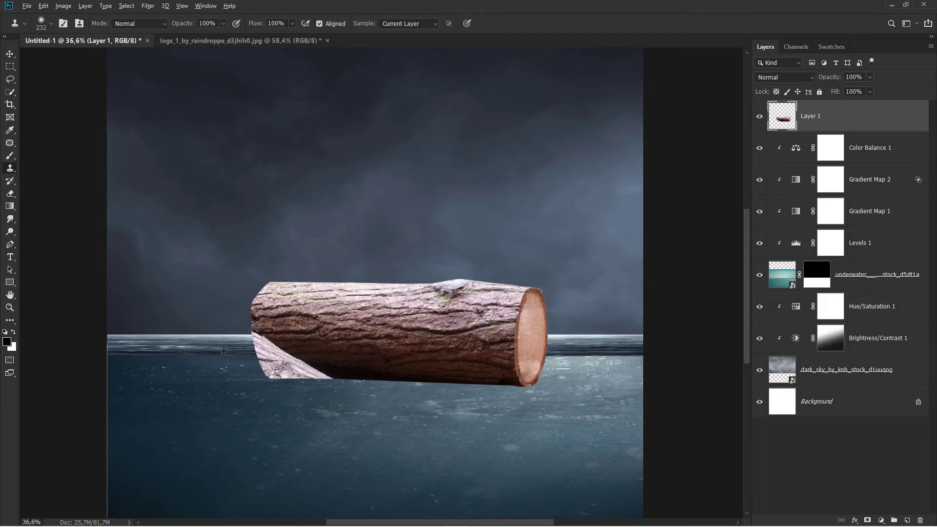
scroll(224, 352, up, 2)
ctrl+click(786, 120)
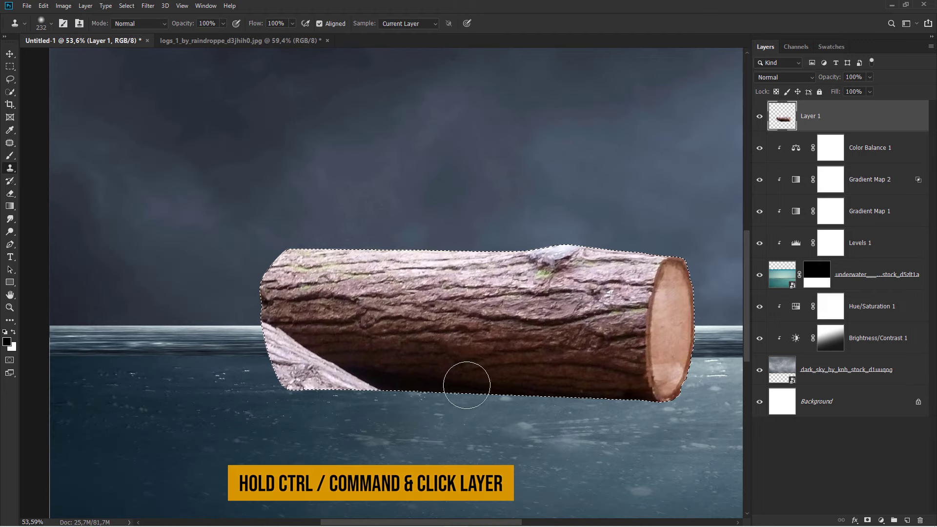
scroll(466, 383, up, 1)
scroll(401, 332, up, 1)
mouse_move(383, 335)
mouse_down()
mouse_move(265, 328)
mouse_move(286, 309)
mouse_move(244, 299)
mouse_move(236, 324)
mouse_move(221, 324)
mouse_move(222, 283)
mouse_move(190, 257)
mouse_up()
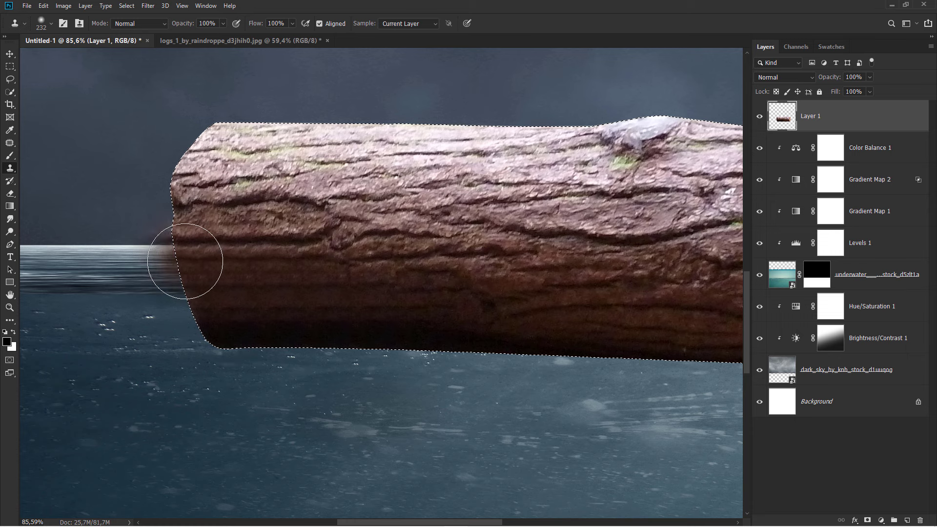
alt+scroll(349, 312, down, 3)
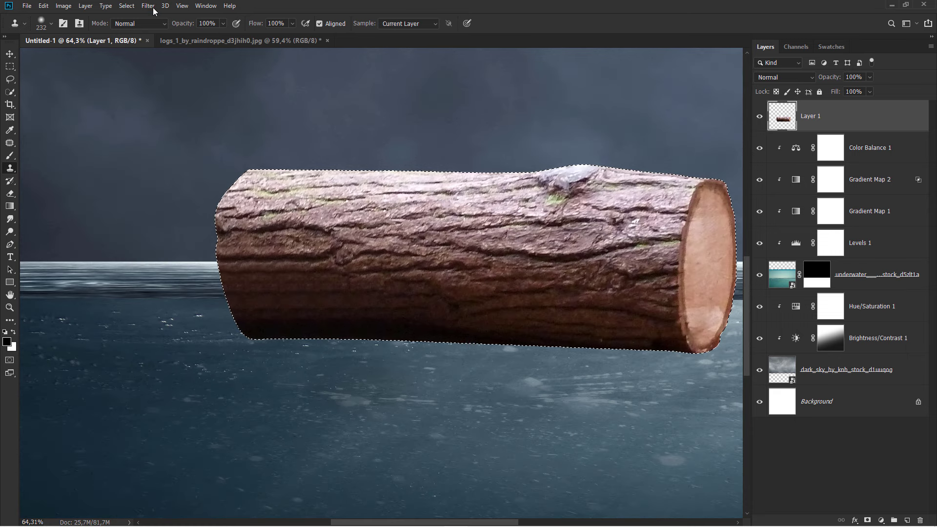
click(126, 5)
click(135, 26)
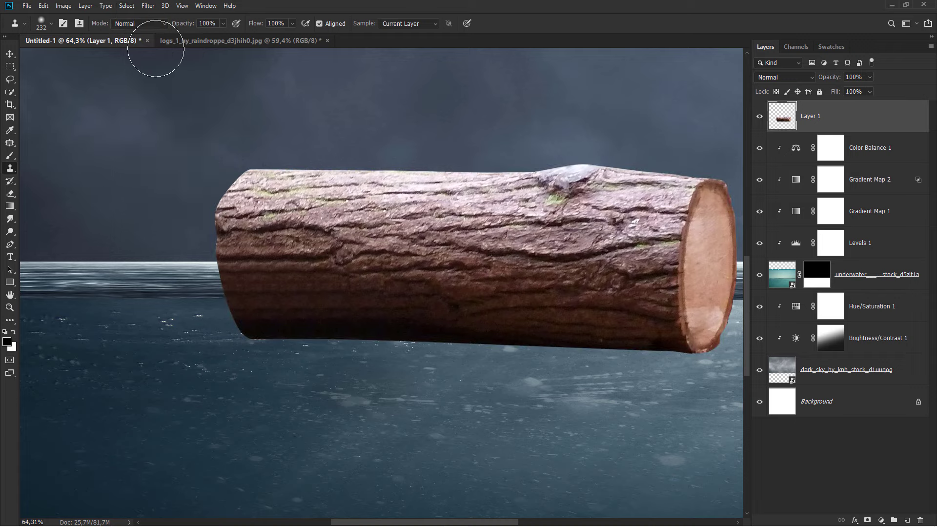
key(ctrl+0)
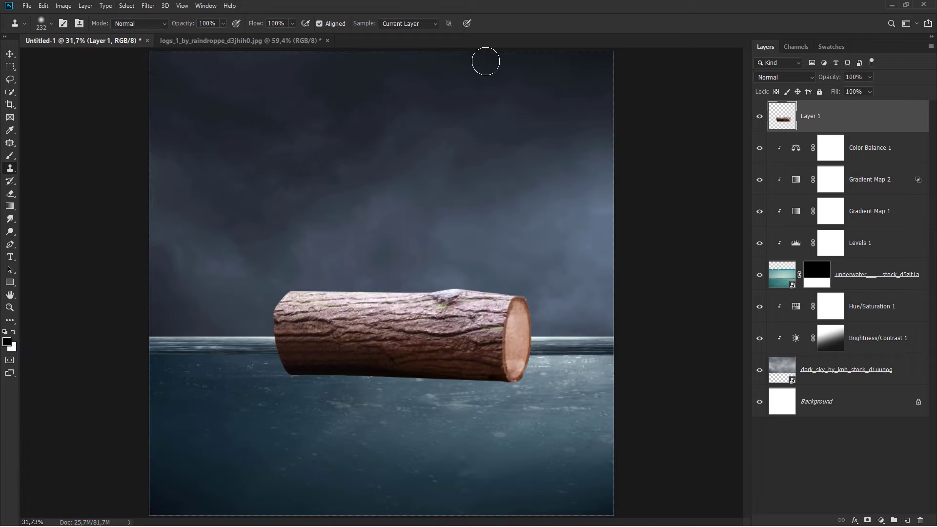
Free-transform the log down to about 81% and move it rightward along the horizon
key(ctrl+t)
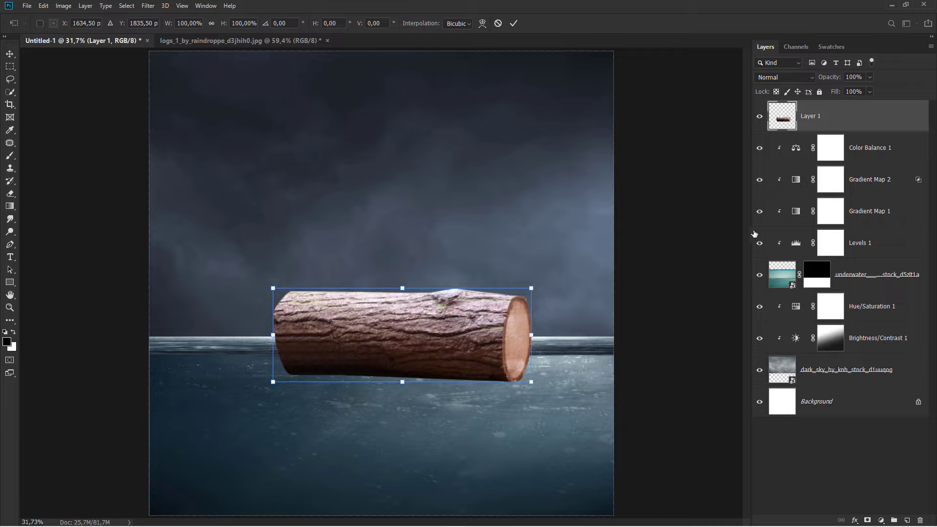
drag(267, 288, 318, 313)
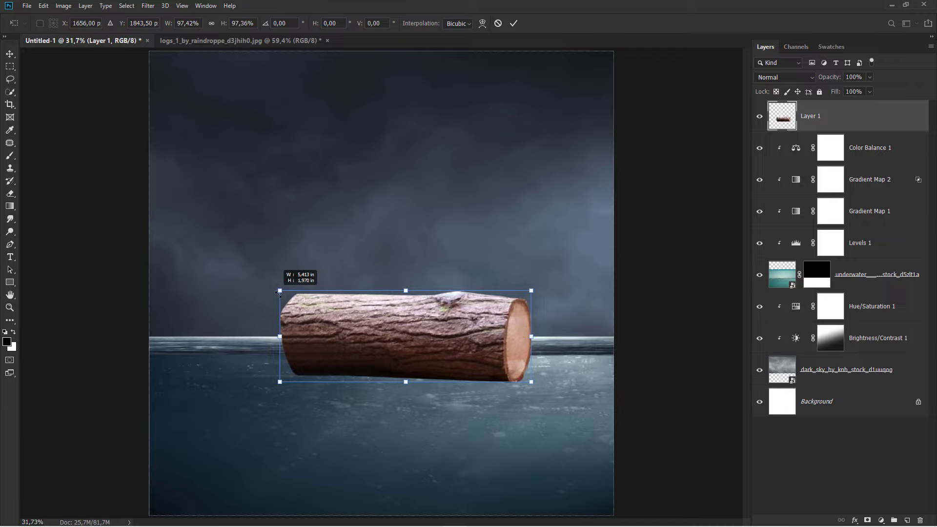
mouse_move(441, 338)
mouse_down()
mouse_move(458, 338)
mouse_move(457, 329)
mouse_move(455, 347)
mouse_up()
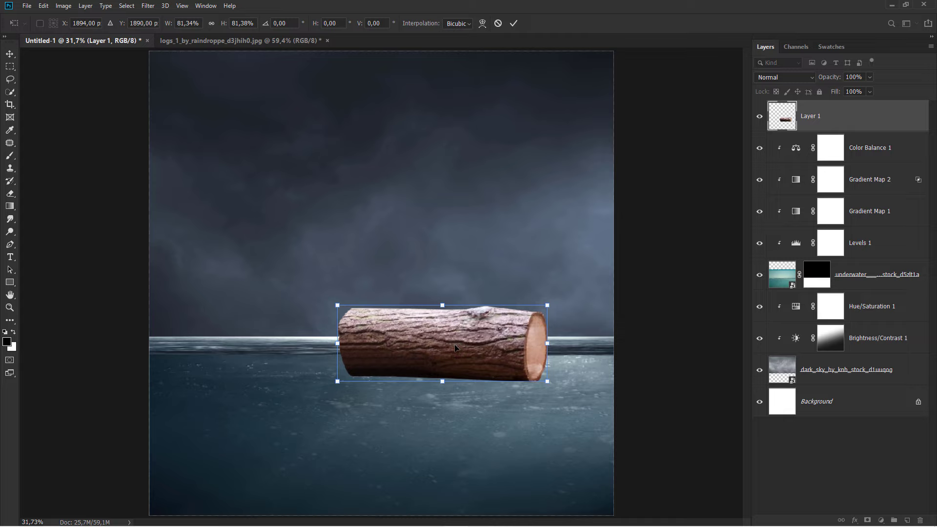
key(s)
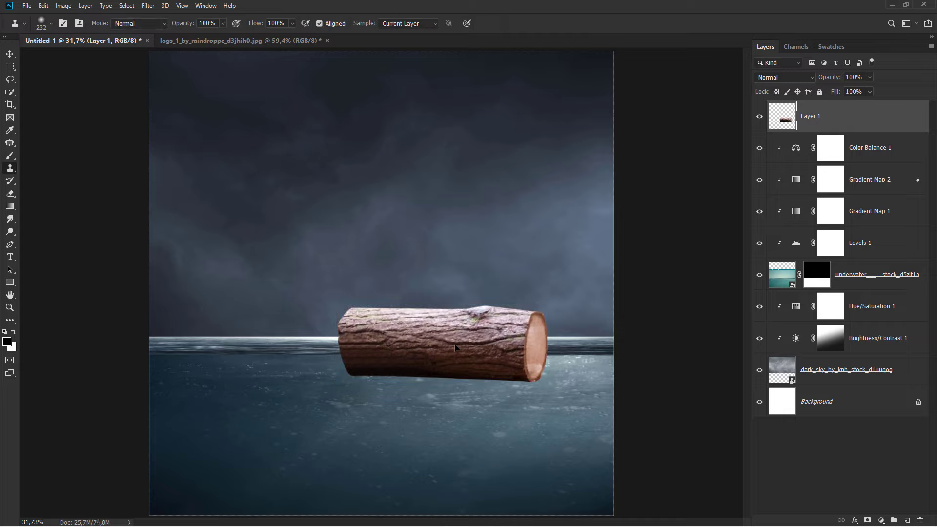
scroll(477, 388, up, 3)
Add a layer mask to Layer 1 from a rectangle around the log's upper half
drag(522, 393, 452, 357)
click(9, 66)
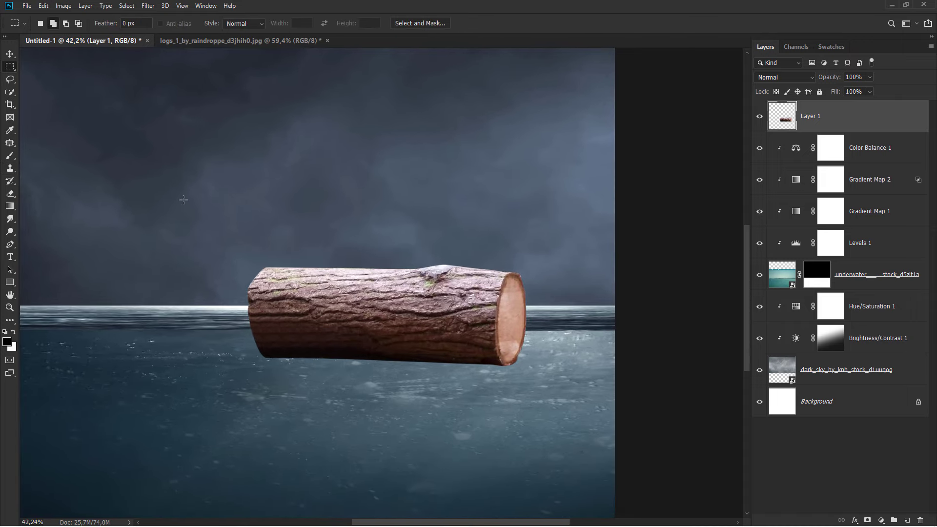
drag(202, 223, 540, 319)
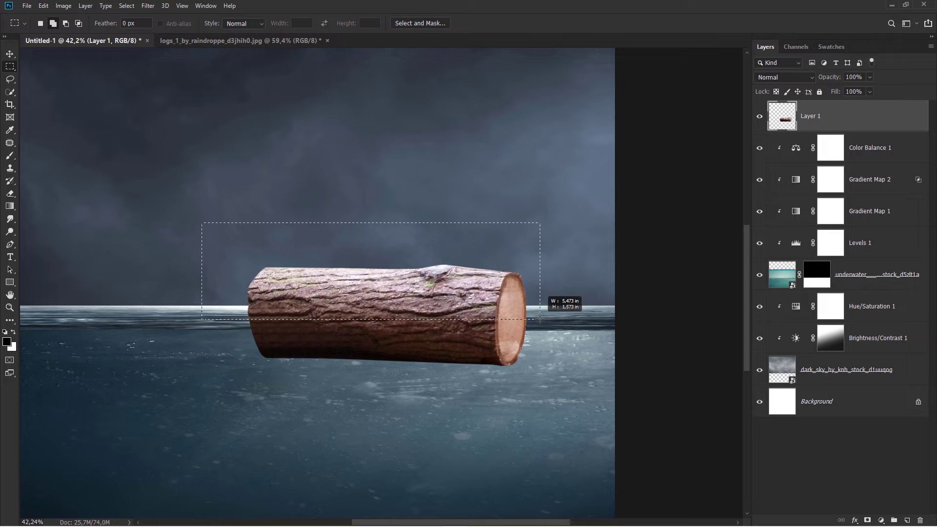
drag(539, 319, 547, 321)
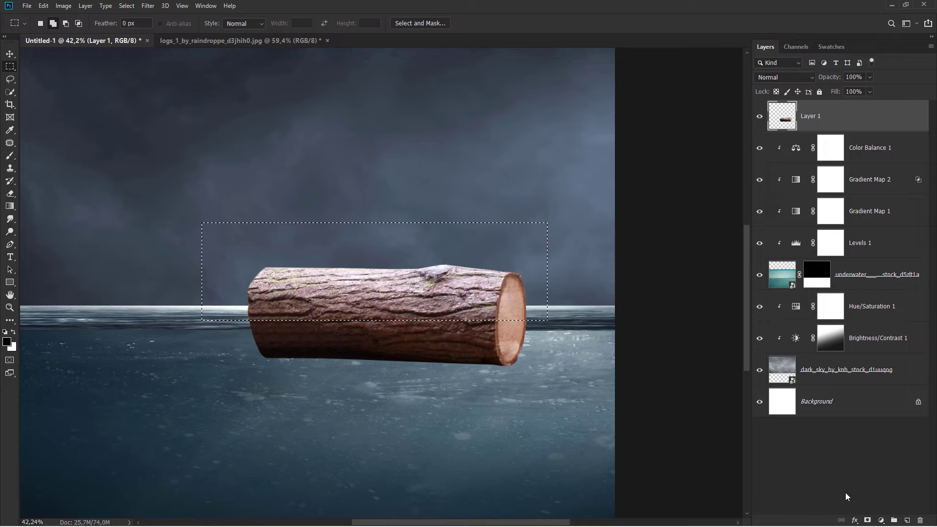
click(867, 520)
scroll(287, 338, up, 4)
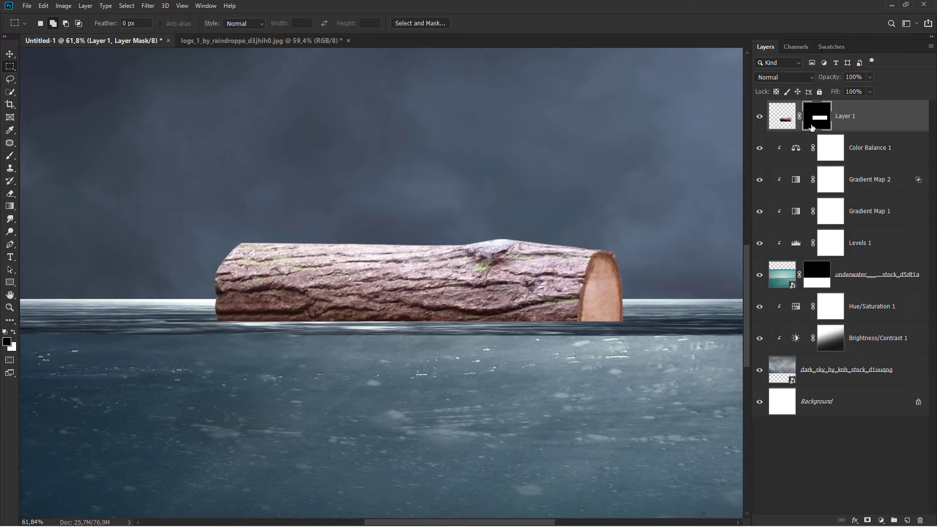
scroll(44, 116, down, 3)
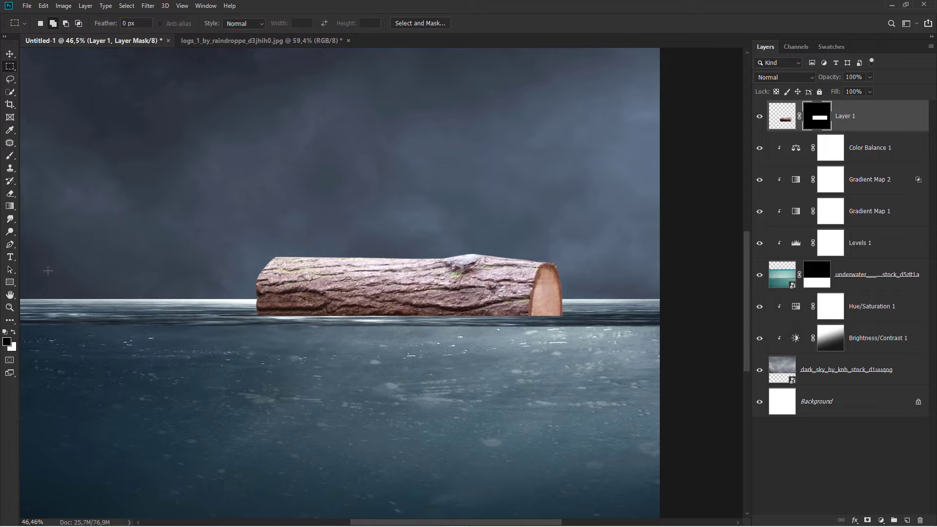
Draw a slanted Pen path along the log's waterline and down beneath it
click(10, 244)
scroll(268, 332, up, 2)
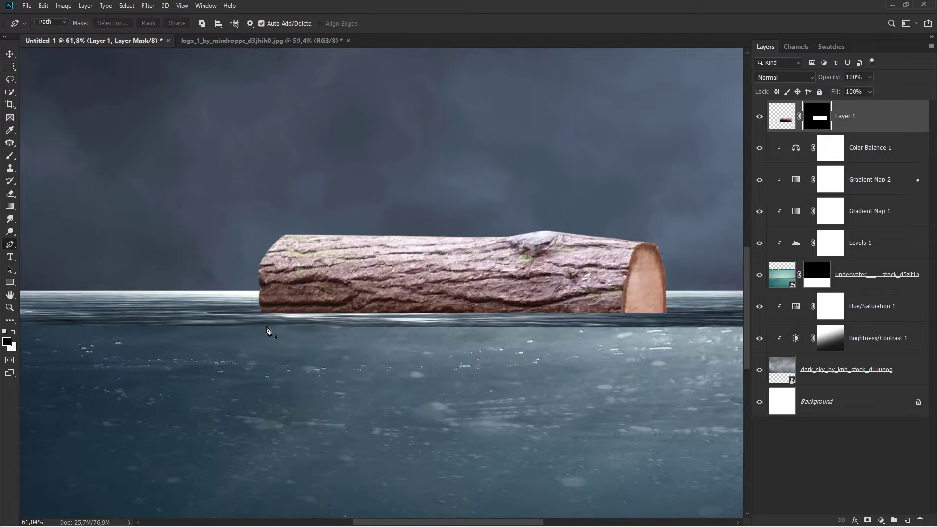
click(240, 325)
drag(439, 325, 464, 324)
drag(602, 327, 613, 327)
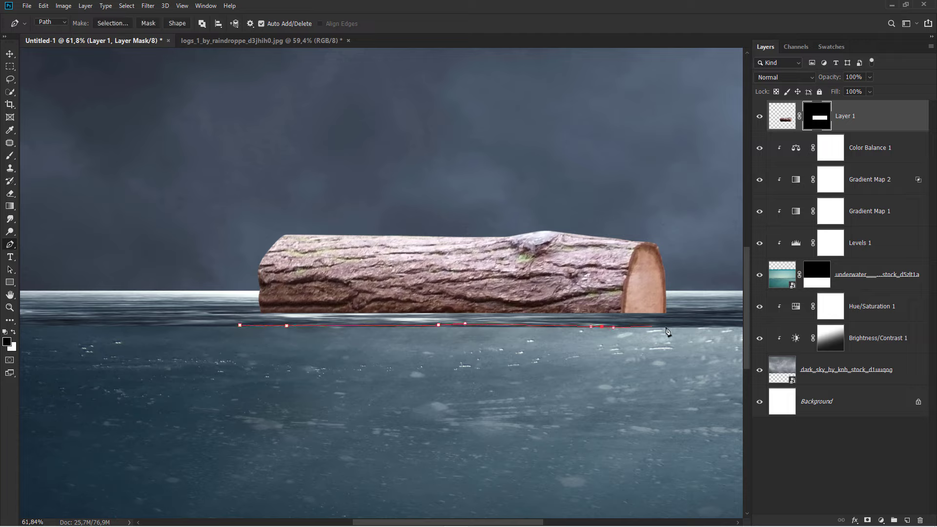
click(719, 327)
scroll(718, 328, down, 2)
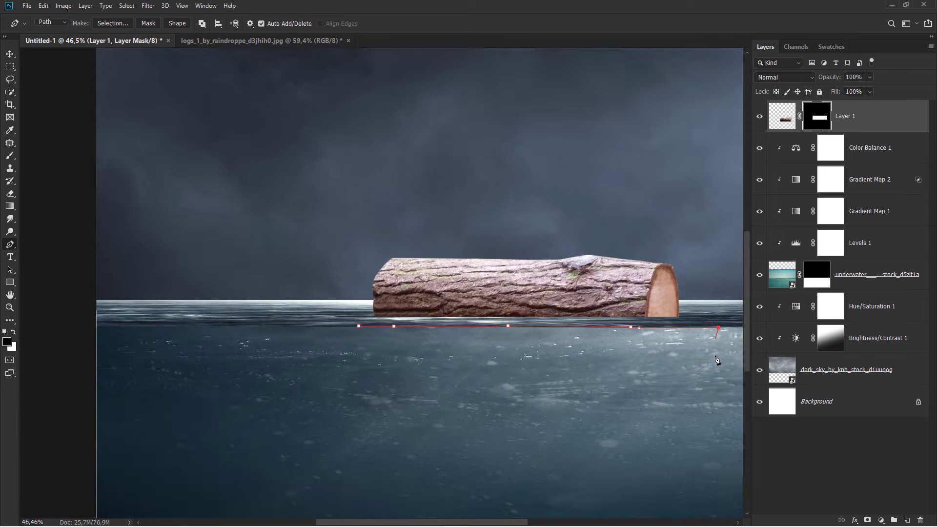
drag(706, 370, 548, 280)
click(566, 335)
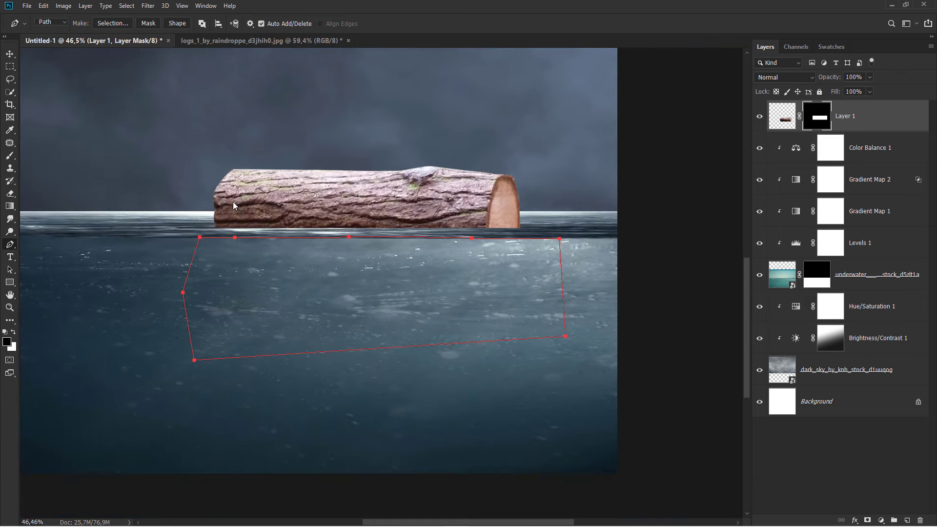
Convert the path beneath the log into a selection
right_click(234, 205)
click(258, 243)
click(518, 138)
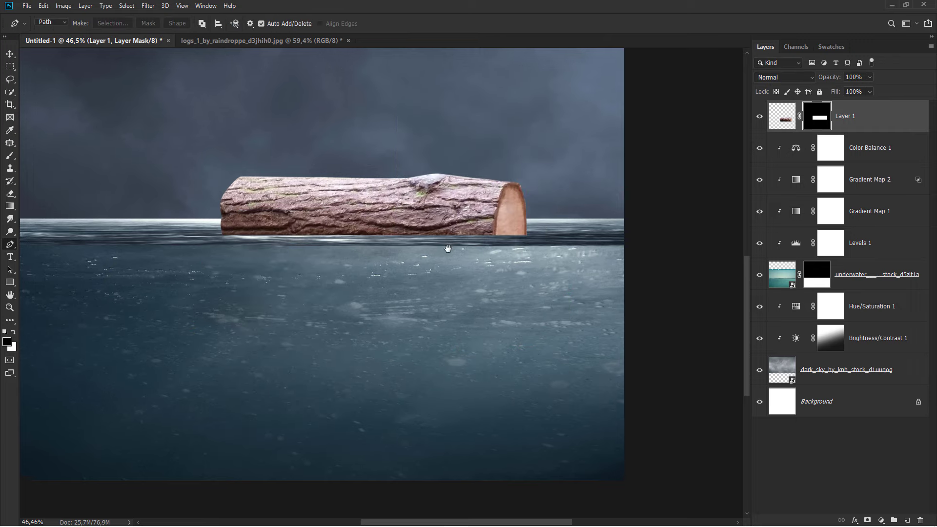
drag(520, 146, 563, 180)
Set up a large white Brush with 100% flow and low opacity
click(10, 156)
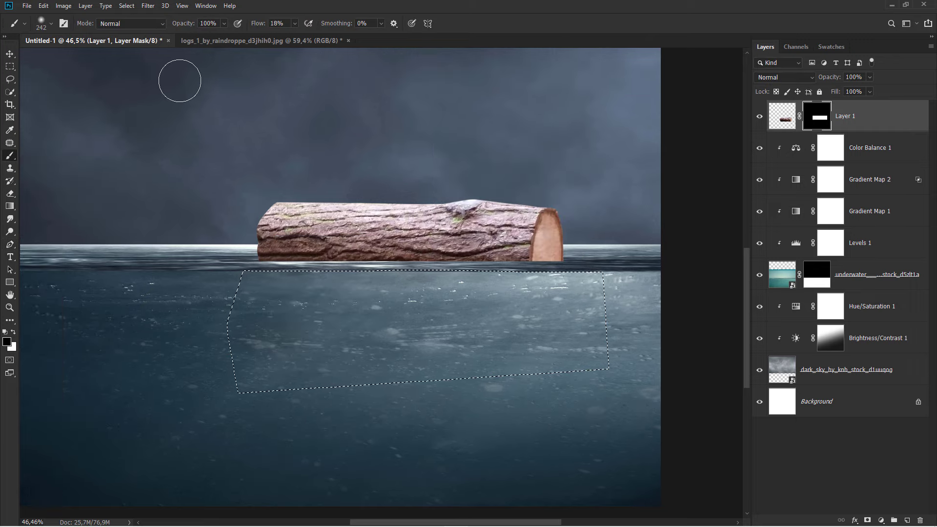
click(296, 23)
drag(297, 36, 342, 29)
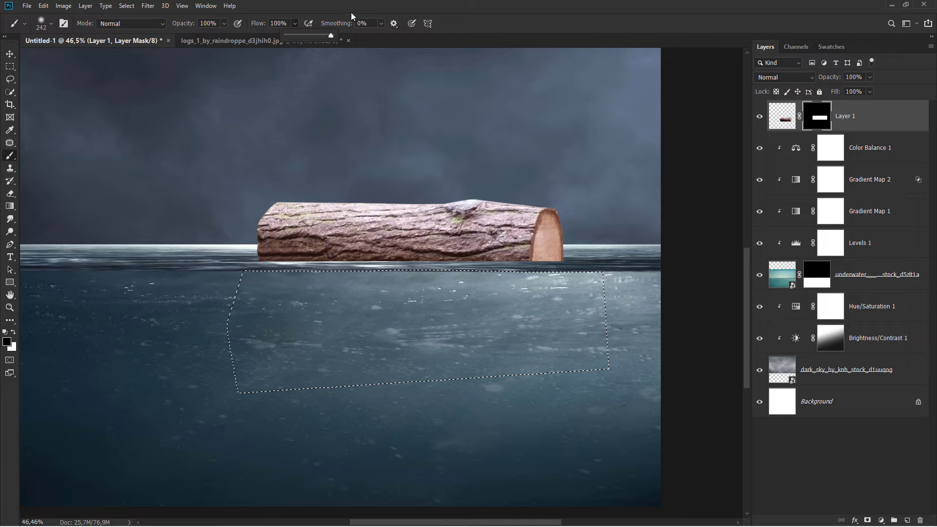
click(224, 23)
click(189, 36)
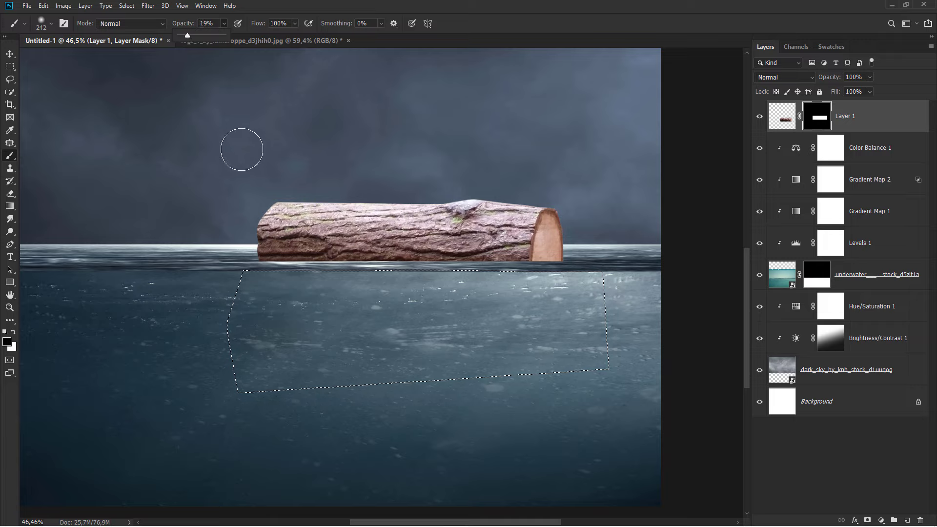
drag(235, 266, 147, 286)
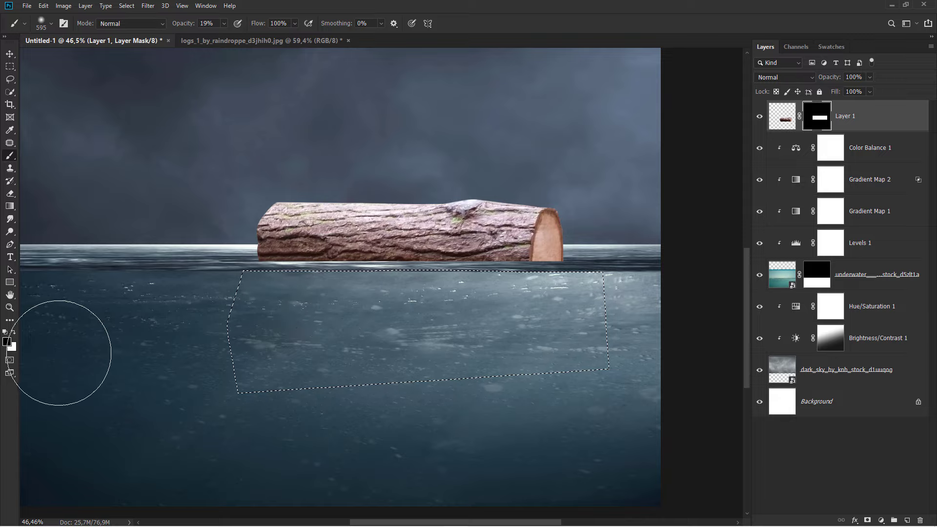
click(14, 332)
Paint the log's faint submerged part into Layer 1's mask, then deselect
scroll(205, 286, down, 1)
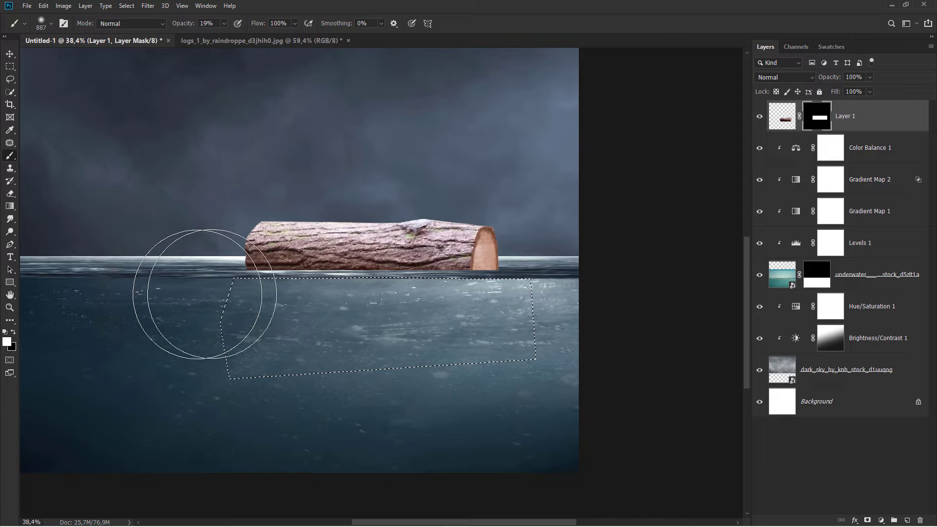
mouse_move(263, 292)
mouse_down()
mouse_move(513, 293)
mouse_move(470, 304)
mouse_move(215, 288)
mouse_up()
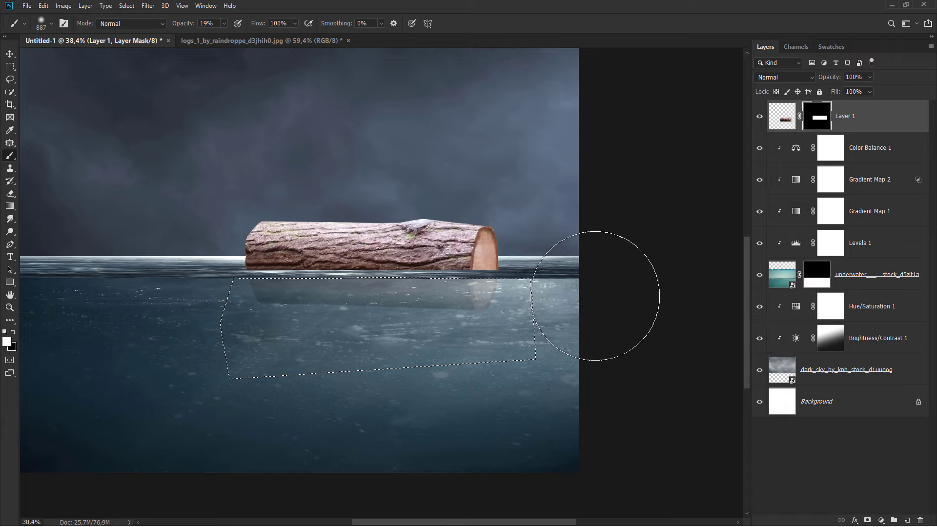
drag(592, 293, 537, 356)
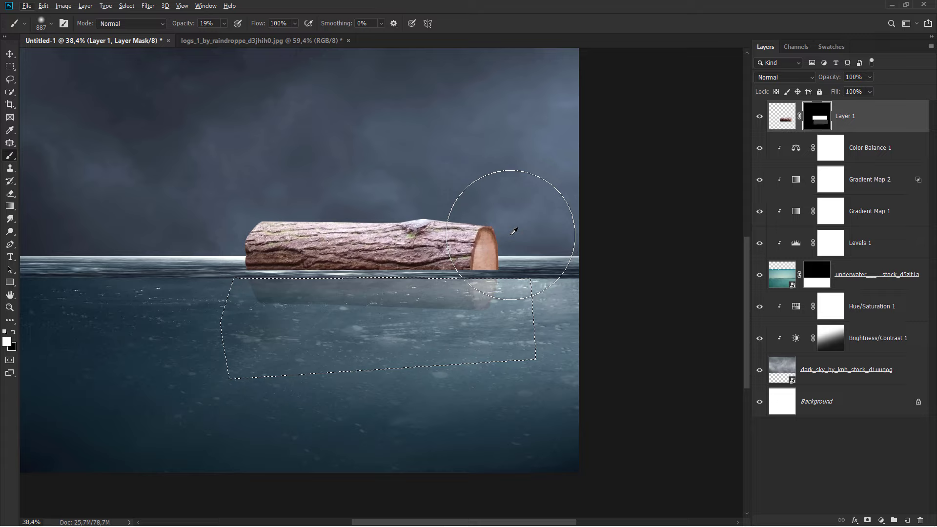
mouse_move(511, 235)
mouse_down()
mouse_move(431, 300)
mouse_move(514, 299)
mouse_move(209, 293)
mouse_move(560, 292)
mouse_up()
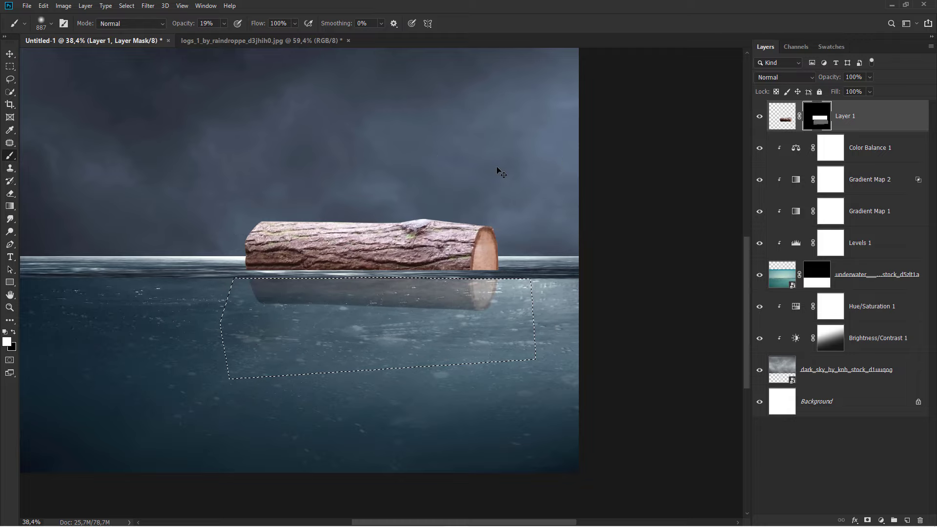
key(ctrl+d)
scroll(474, 290, down, 1)
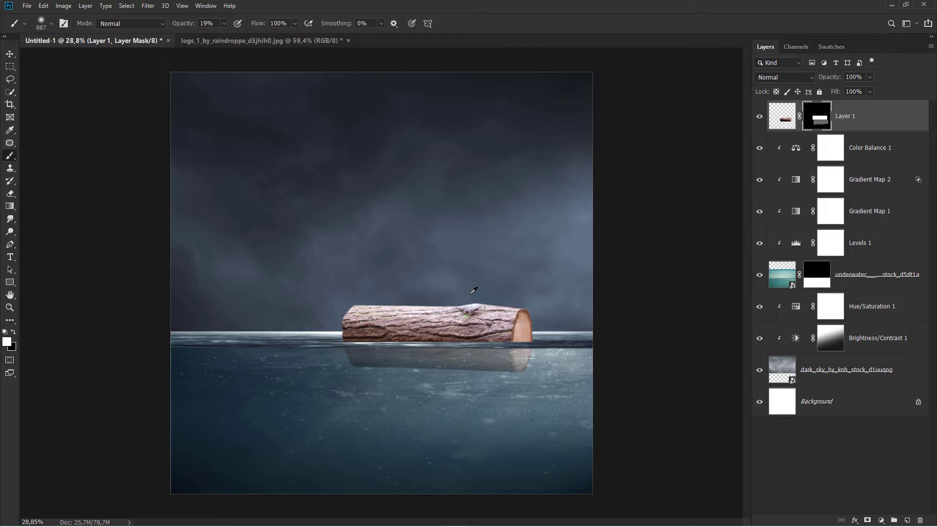
scroll(474, 290, up, 1)
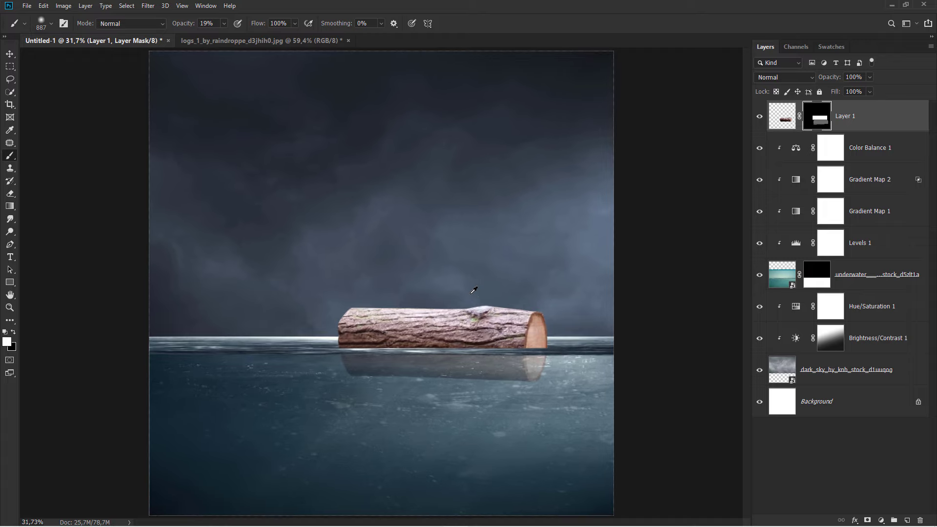
key(ctrl+2)
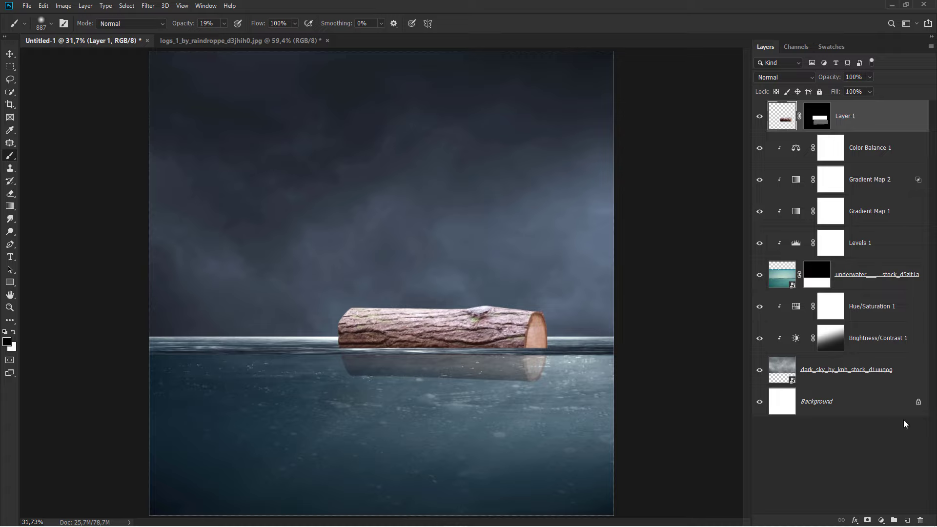
Add a Brightness/Contrast adjustment with lowered brightness to darken the log
click(885, 521)
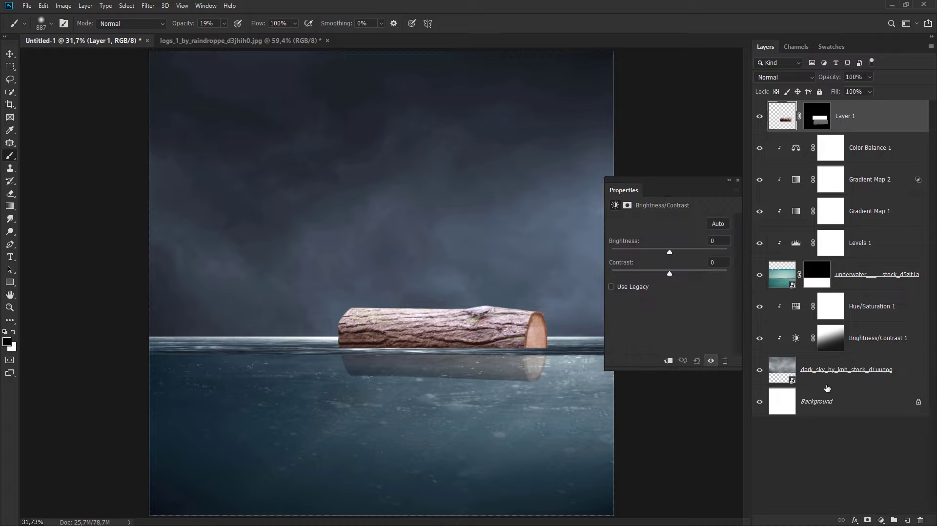
click(893, 387)
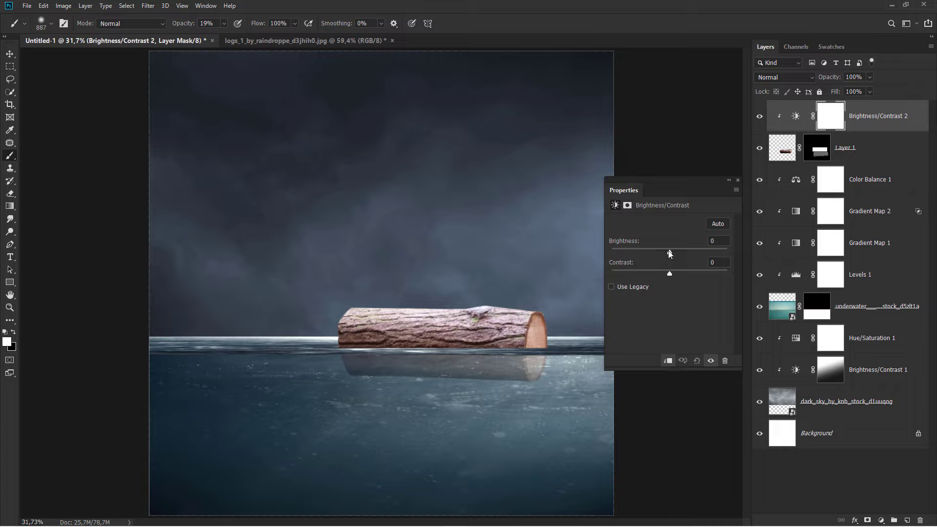
mouse_move(668, 251)
mouse_down()
mouse_move(637, 251)
mouse_move(668, 276)
mouse_up()
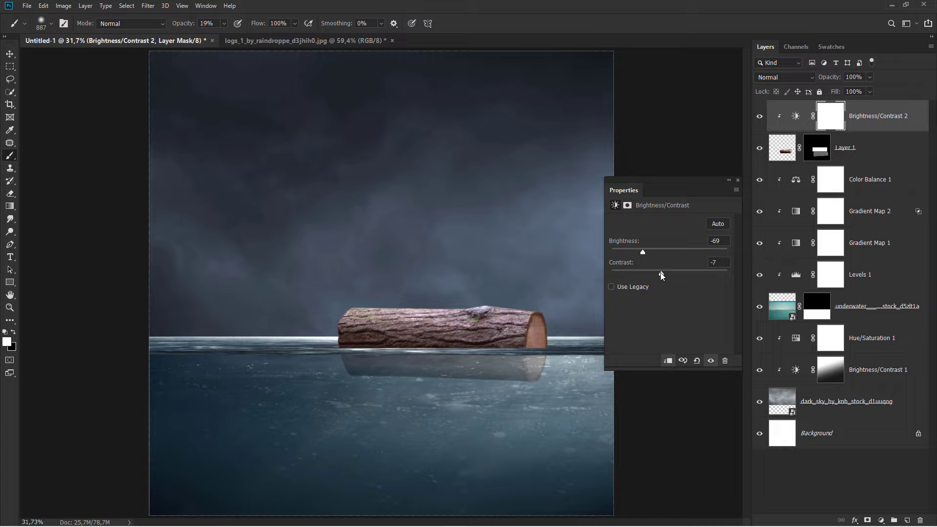
click(737, 181)
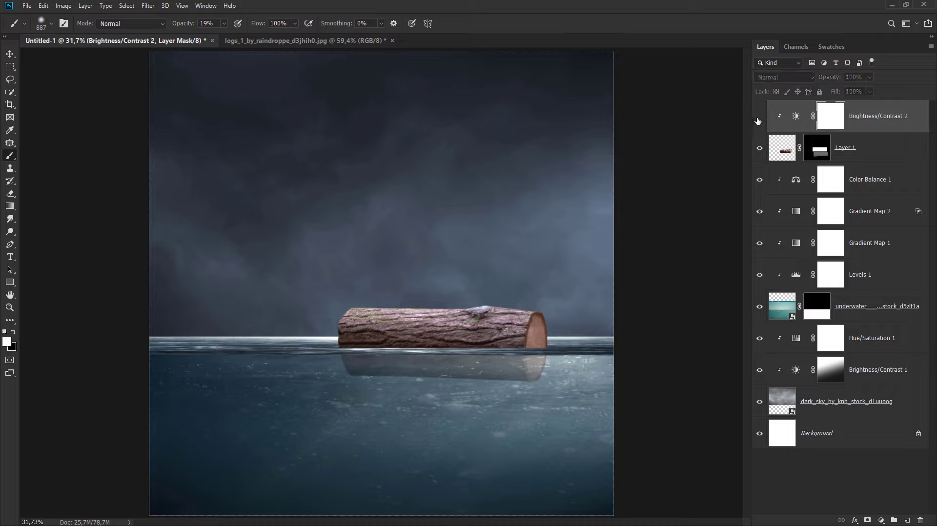
click(759, 117)
key(ctrl+2)
key(v)
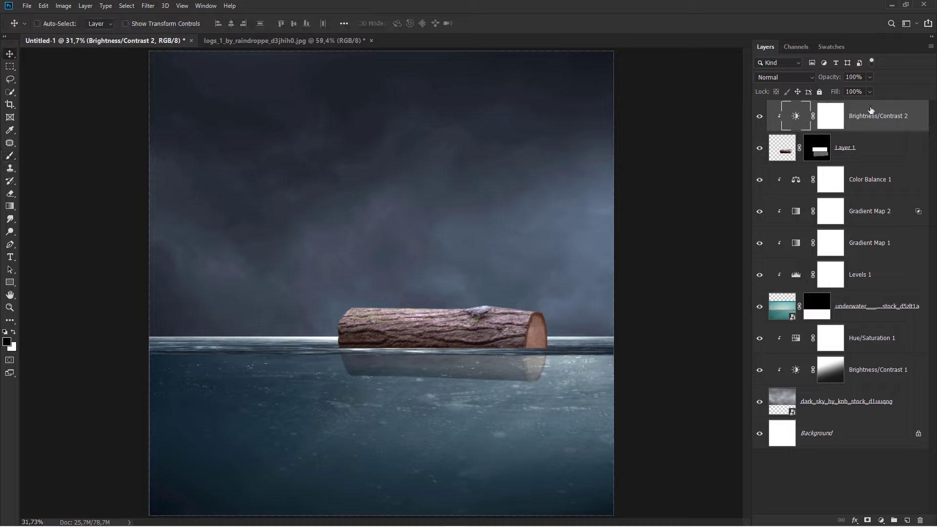
Add a clipped Hue/Saturation adjustment setting the log's Saturation to -47
click(881, 520)
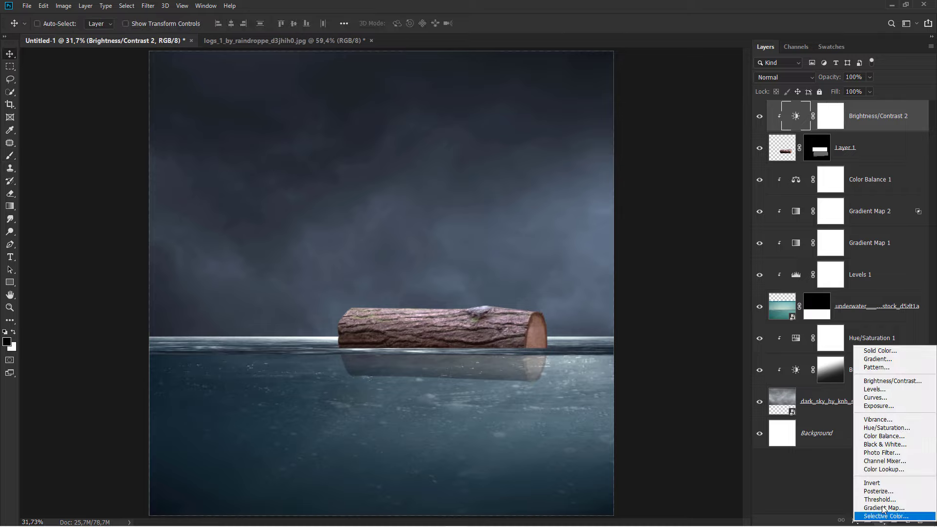
click(891, 430)
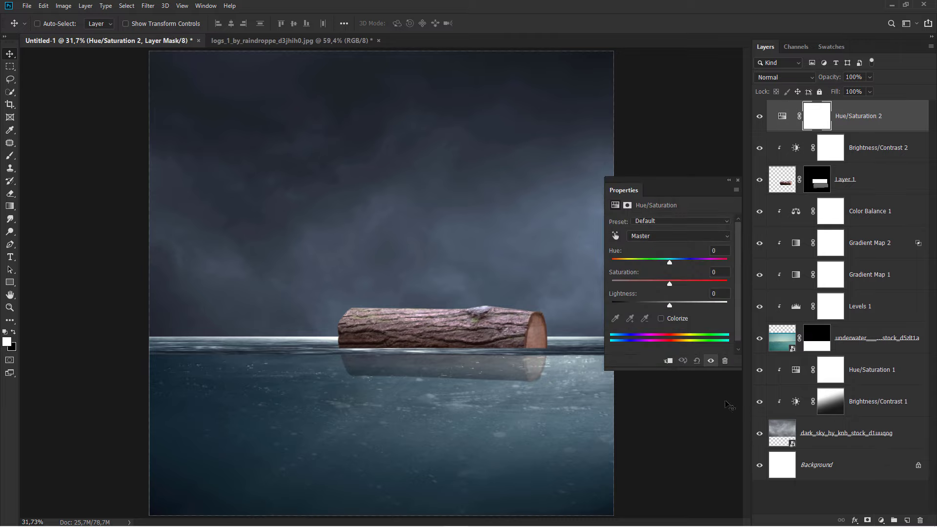
click(668, 360)
drag(669, 281, 641, 282)
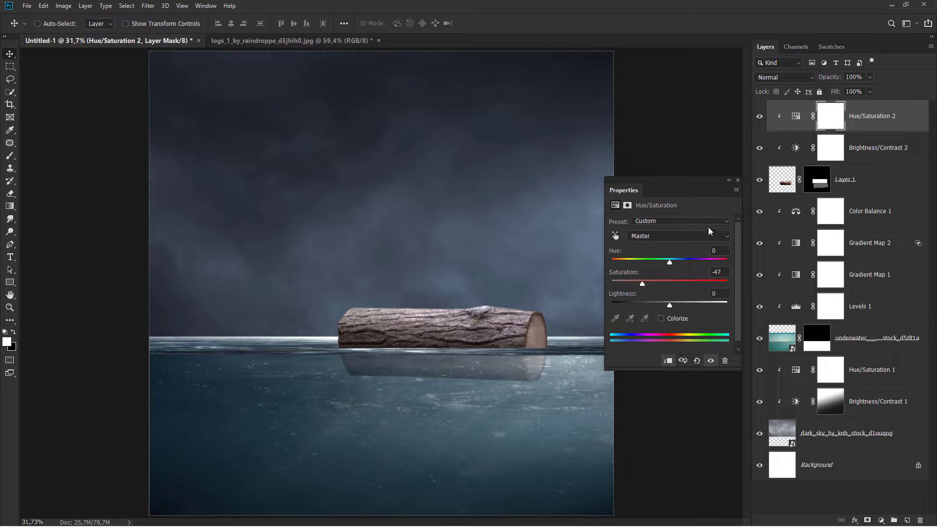
click(738, 180)
key(ctrl+2)
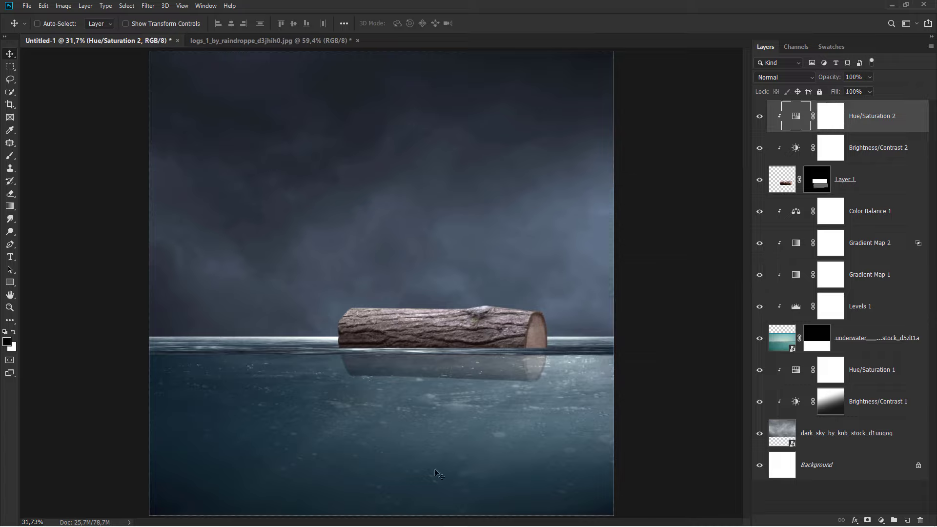
Place the looking_down_stock_by_demoncherrystock boy, scaled to about 10%, over the log
mouse_move(431, 524)
click(431, 517)
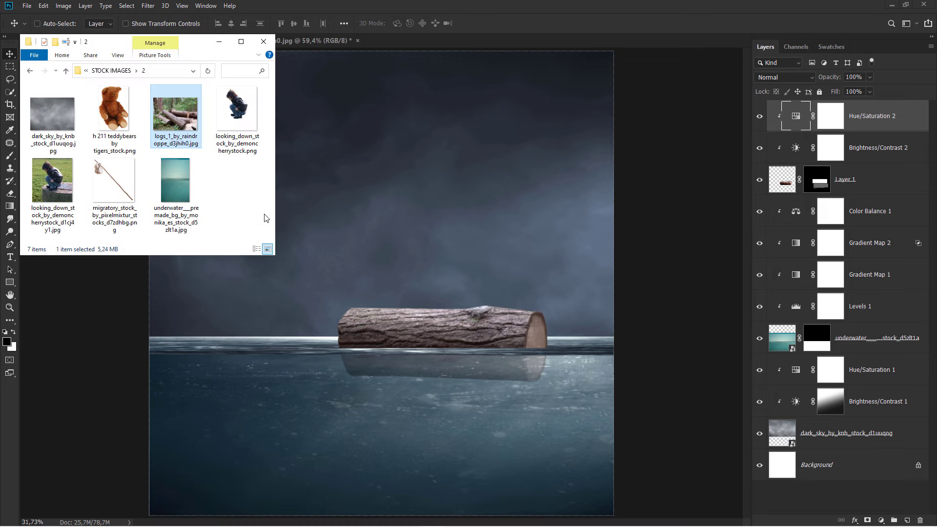
drag(236, 110, 404, 223)
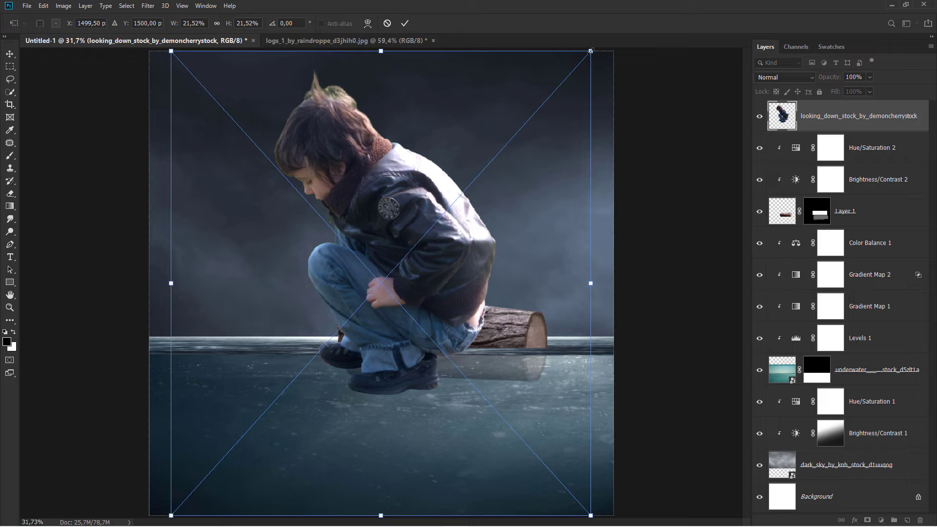
drag(590, 51, 513, 202)
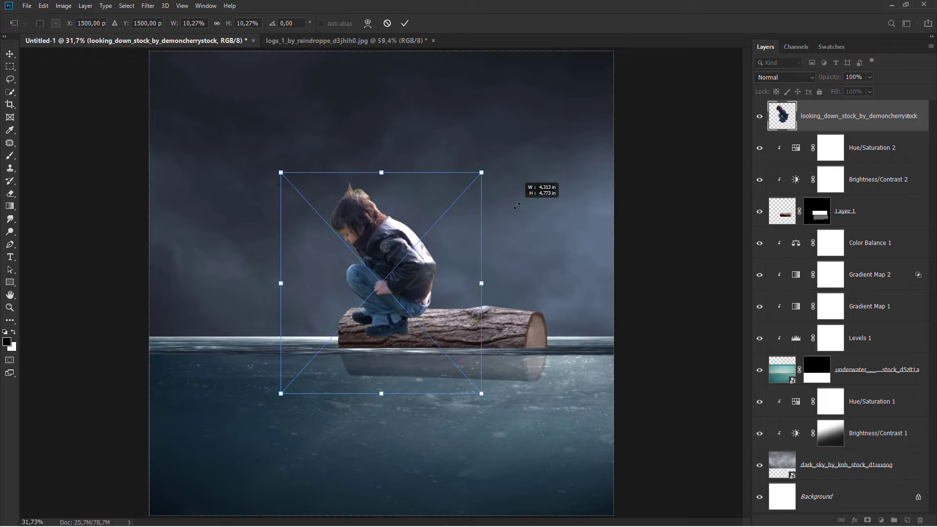
drag(412, 252, 450, 243)
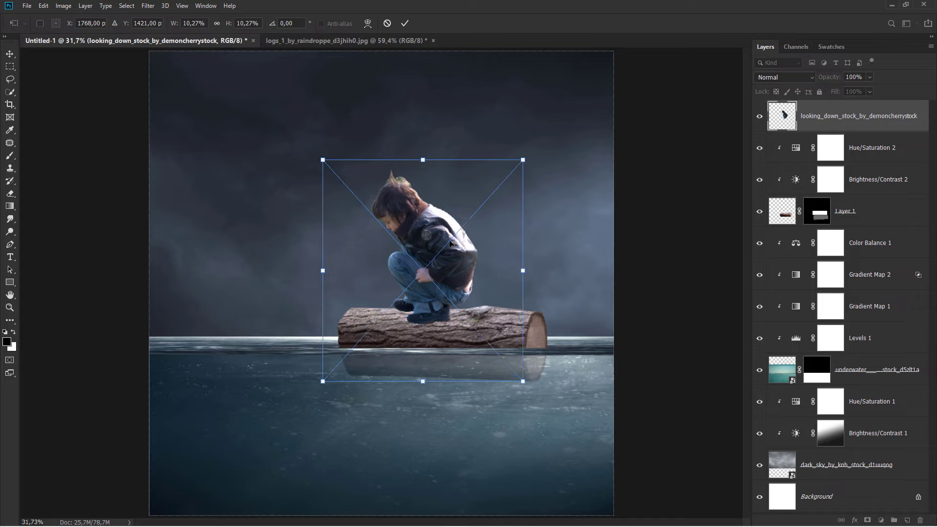
key(Return)
Nudge the boy down so his feet rest on the log
scroll(439, 293, up, 4)
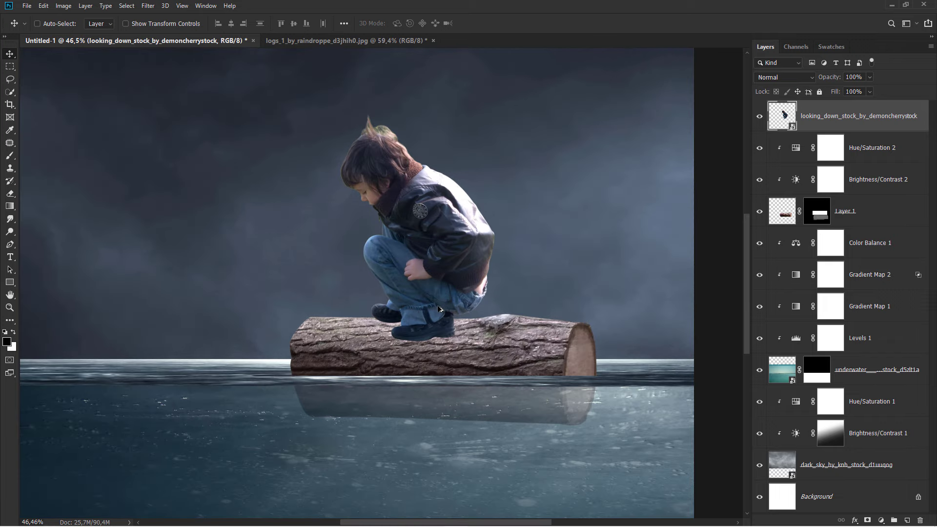
scroll(440, 307, up, 5)
drag(443, 306, 443, 316)
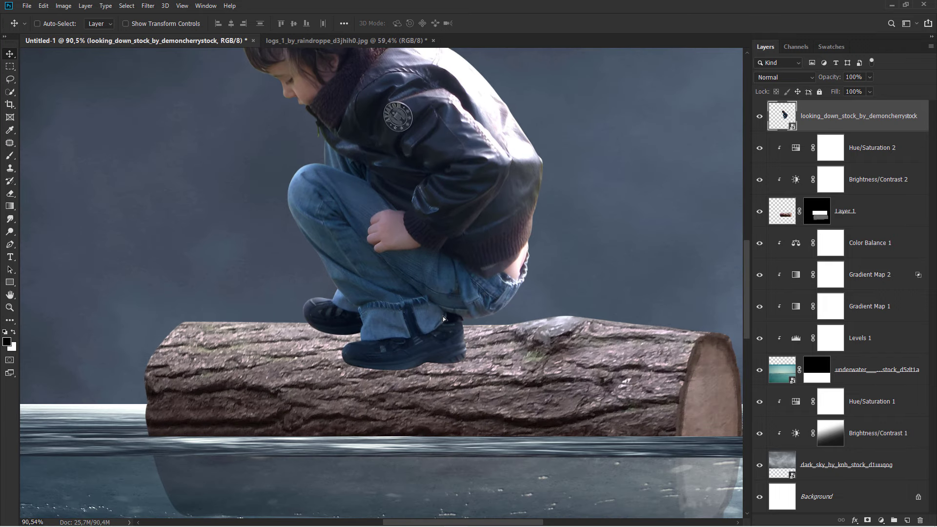
key(ctrl+0)
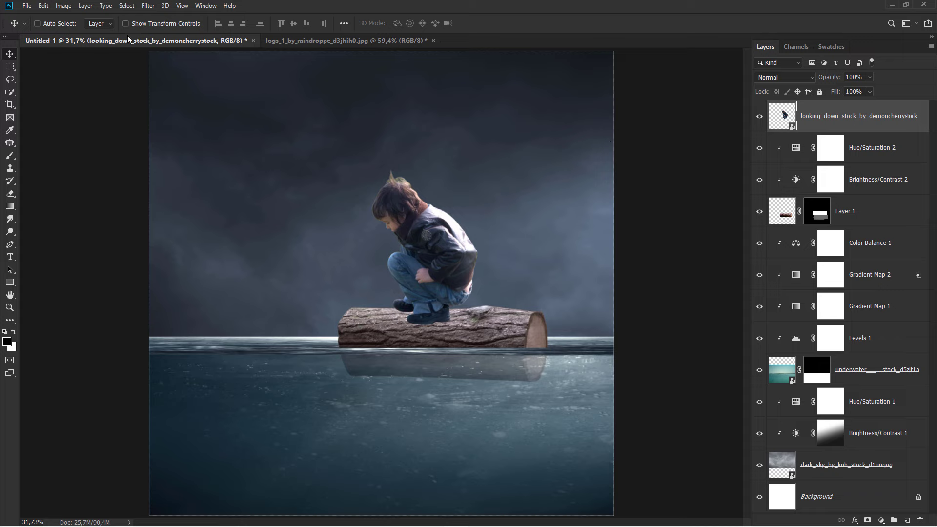
Apply Shadows/Highlights to the boy with Shadows 0% and Highlights 49%
click(63, 6)
mouse_move(78, 31)
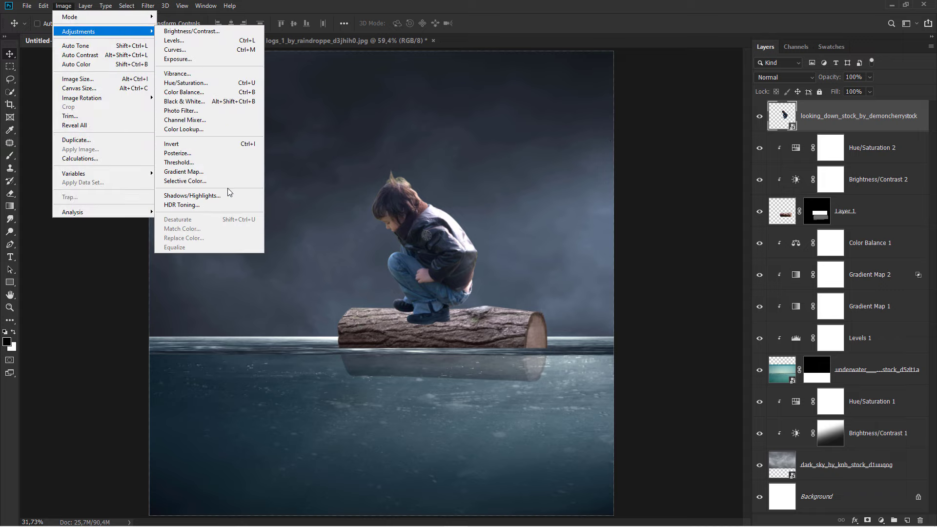
click(227, 195)
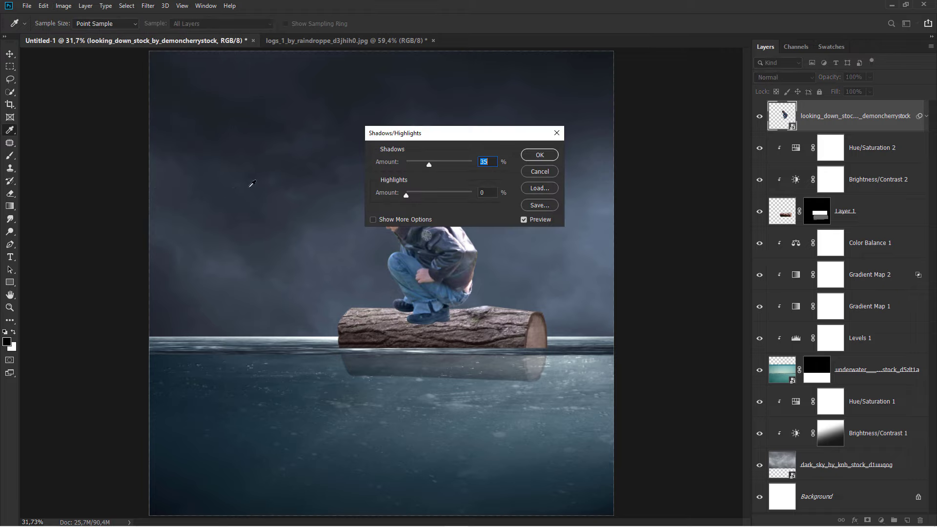
drag(419, 139, 561, 147)
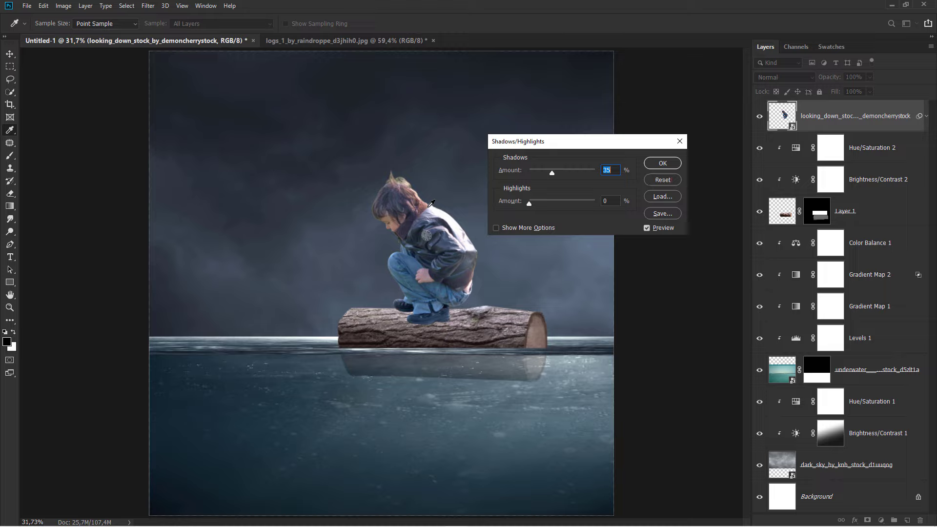
drag(552, 173, 511, 171)
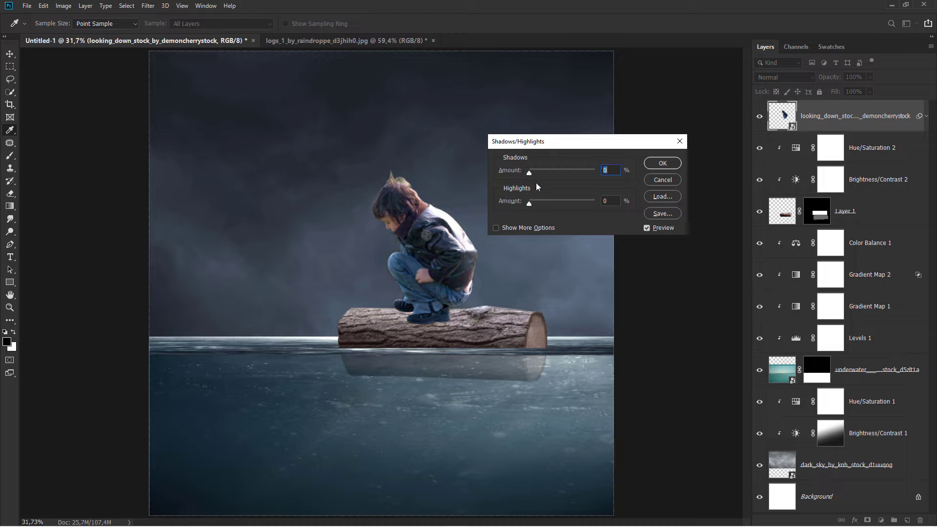
drag(531, 203, 561, 205)
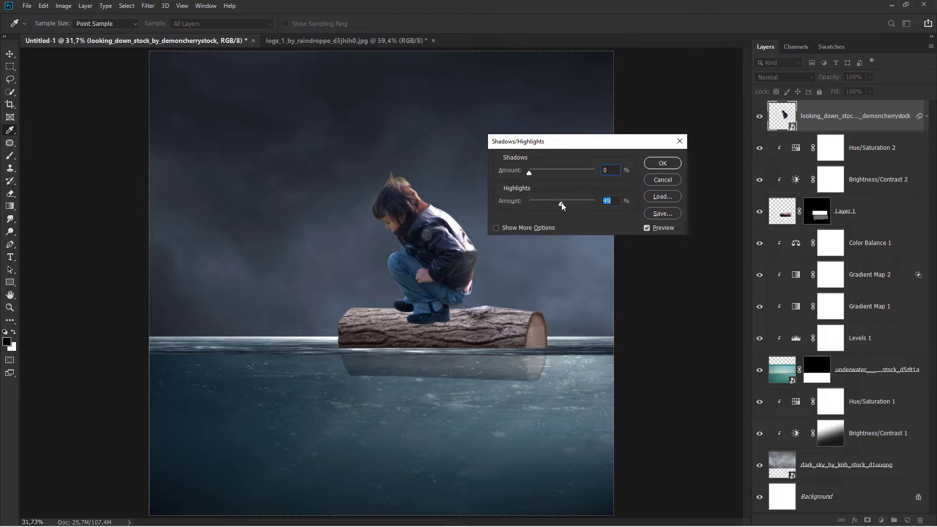
click(646, 228)
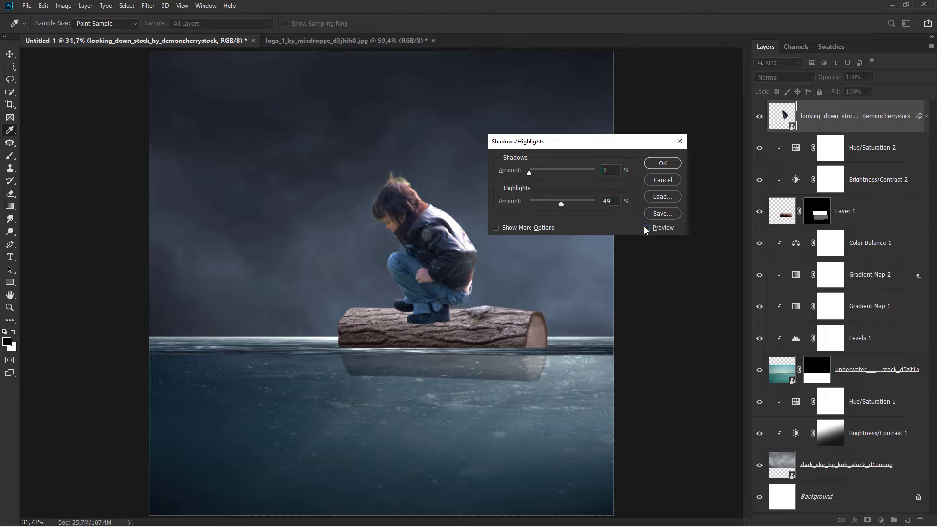
click(662, 164)
key(v)
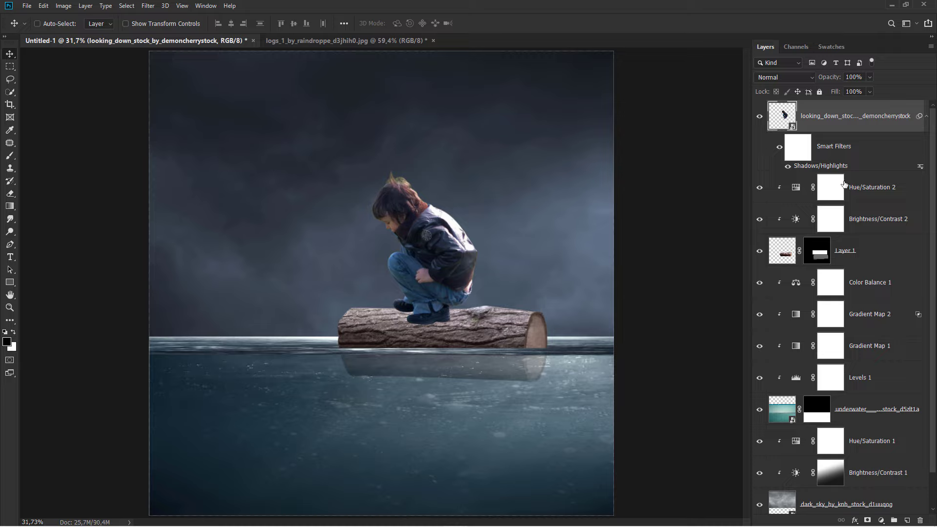
Add a new Layer 2 clipped to the boy in Multiply blend mode
click(907, 520)
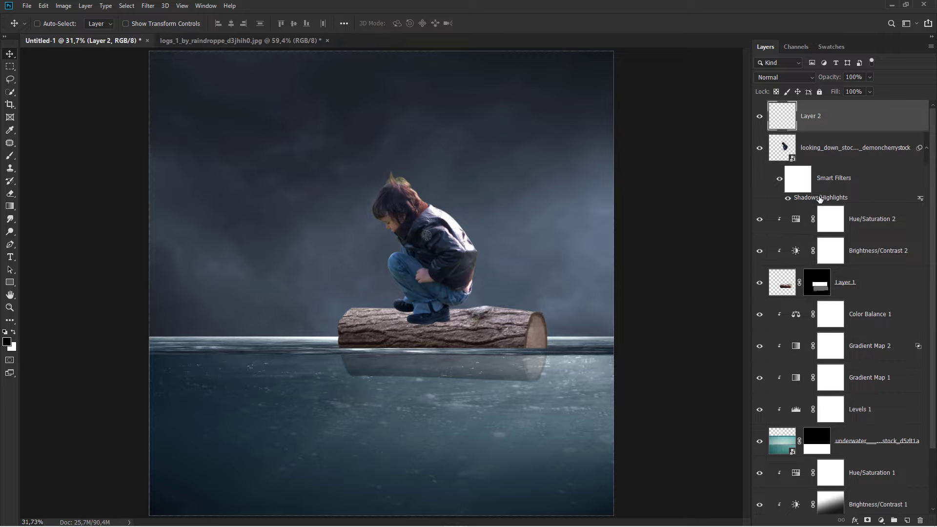
right_click(836, 122)
click(840, 299)
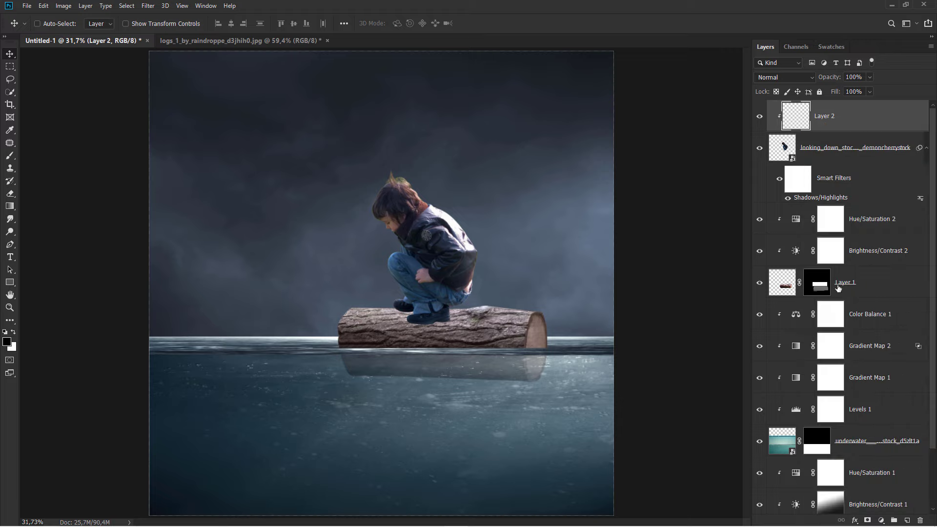
click(786, 78)
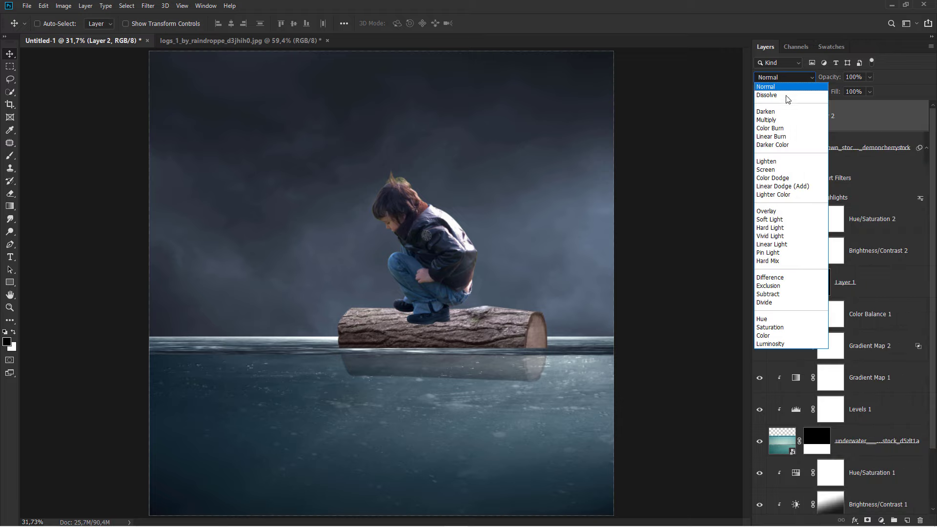
click(779, 119)
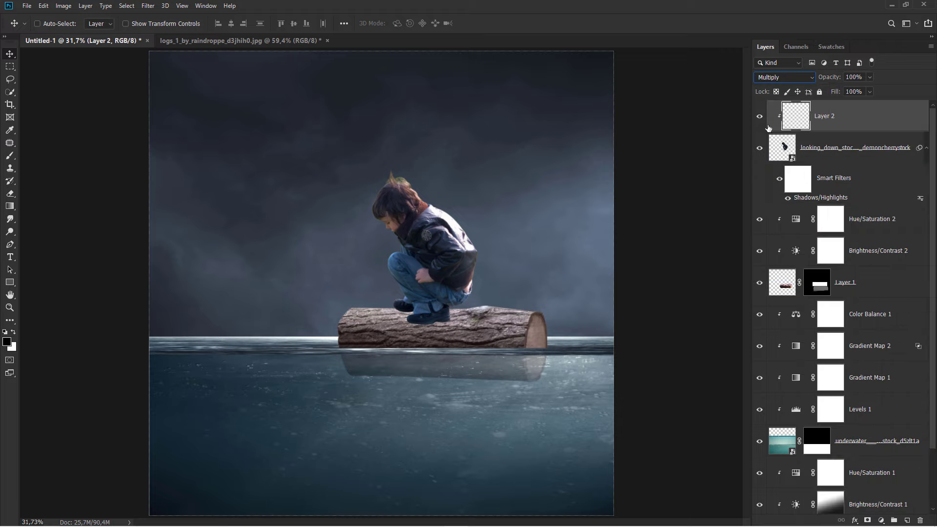
Set up the Brush at about 61 px with 100% opacity and 15% flow
right_click(10, 155)
click(39, 157)
scroll(453, 171, up, 5)
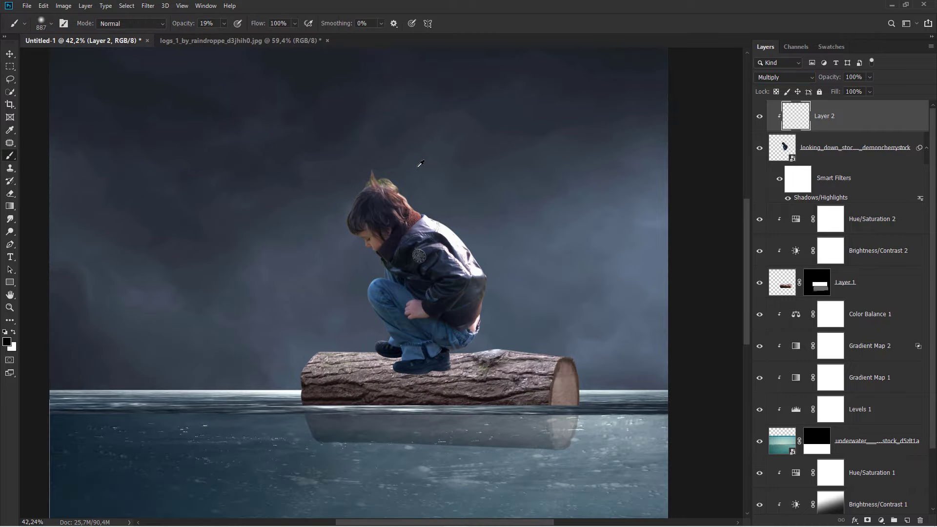
drag(341, 198, 138, 199)
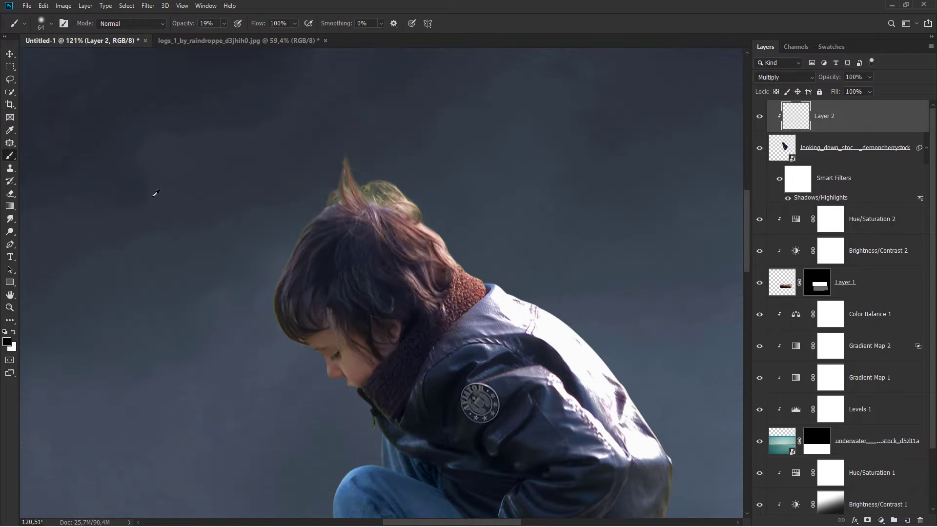
scroll(293, 226, up, 2)
scroll(292, 226, up, 2)
alt+click(340, 235)
drag(324, 220, 312, 219)
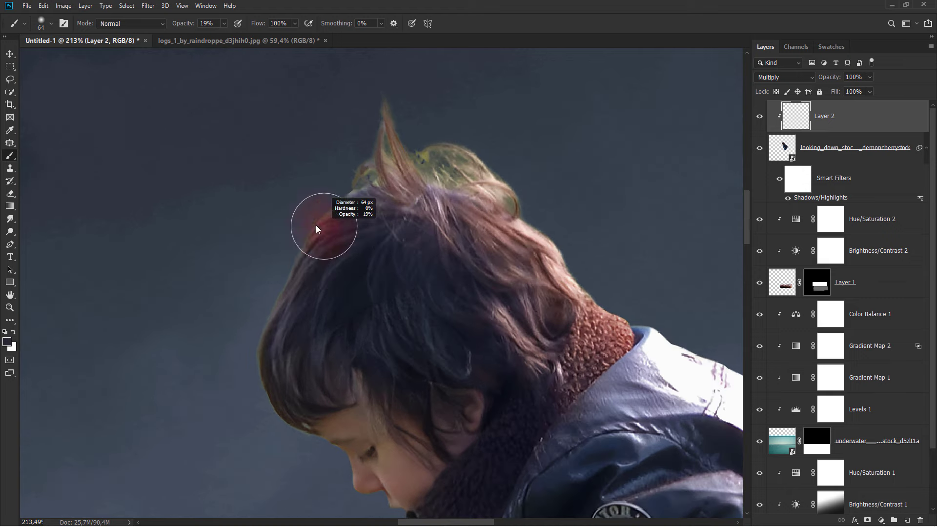
right_click(307, 225)
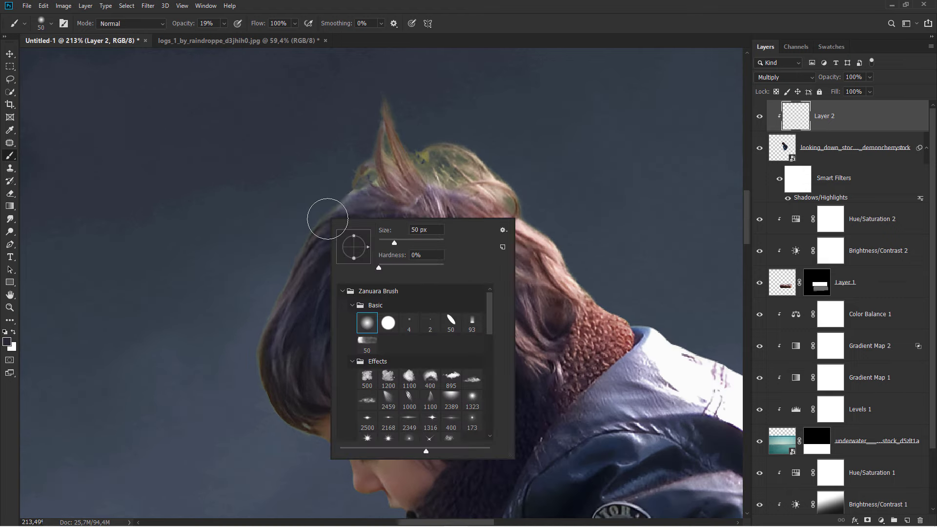
drag(320, 192, 341, 192)
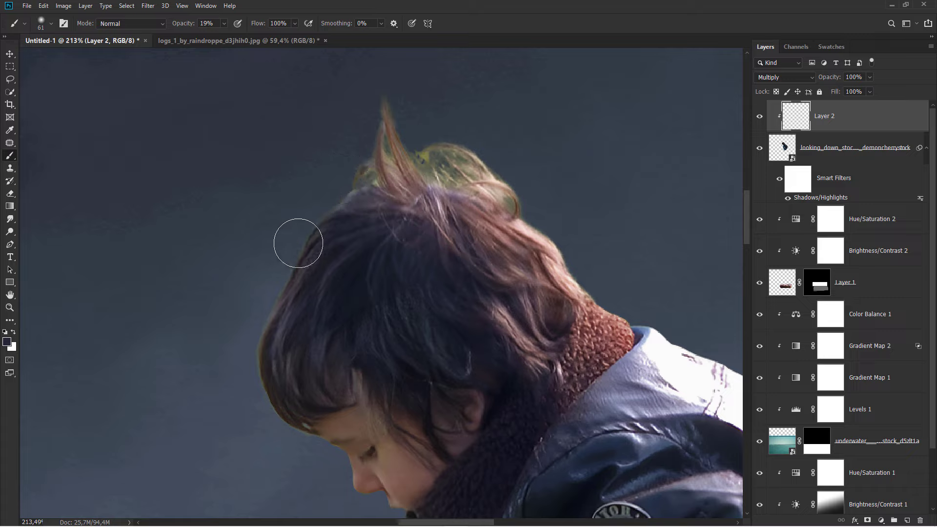
drag(182, 24, 320, 38)
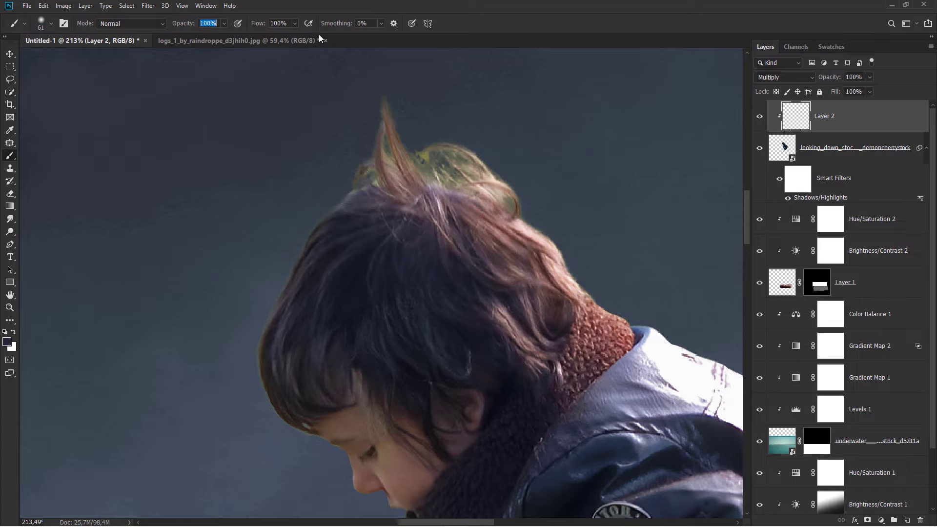
click(295, 23)
click(257, 37)
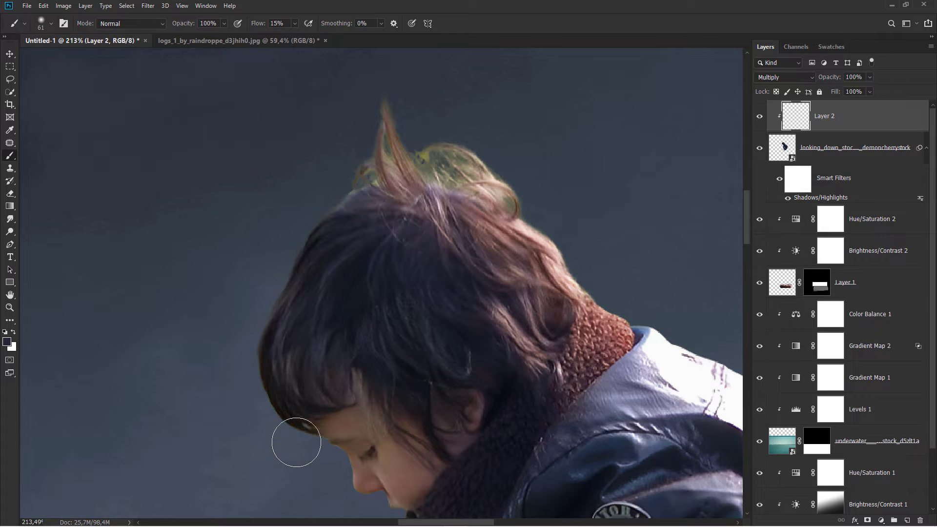
Sample hair browns and paint over the top strands, greenish patch and right hair edge
scroll(429, 254, up, 2)
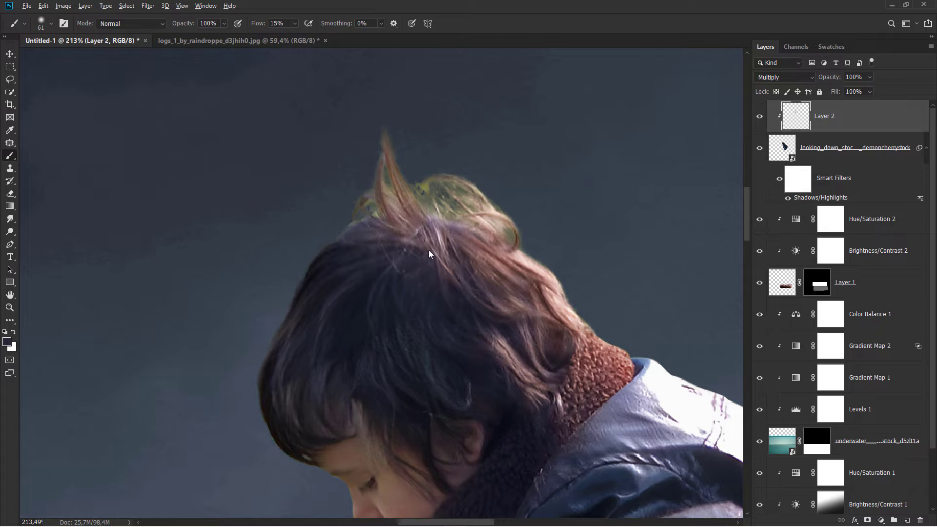
alt+click(388, 197)
drag(334, 209, 397, 163)
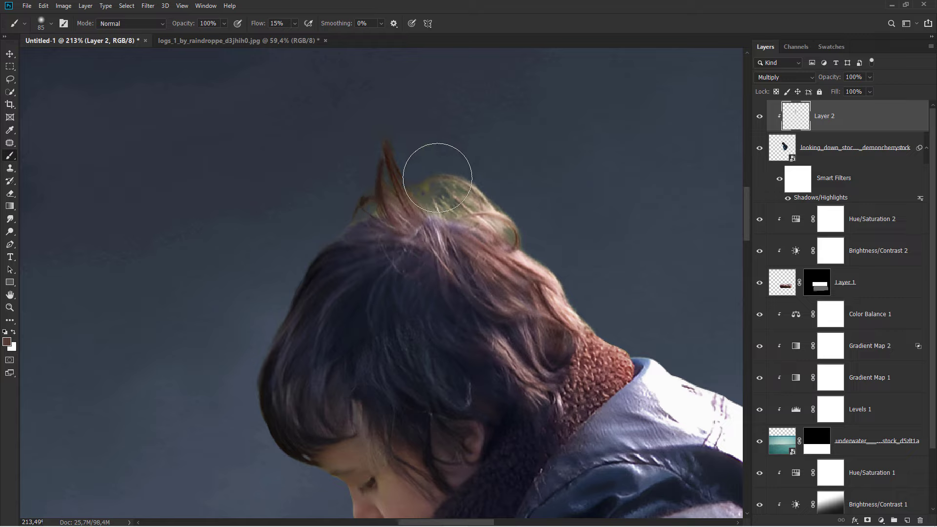
alt+click(486, 235)
drag(517, 243, 454, 190)
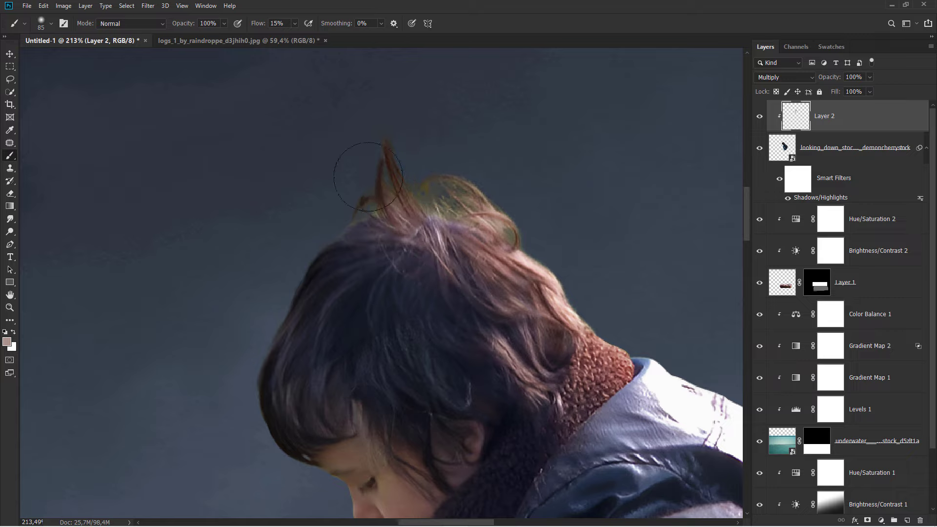
mouse_move(513, 210)
mouse_down()
mouse_move(572, 281)
mouse_move(595, 268)
mouse_up()
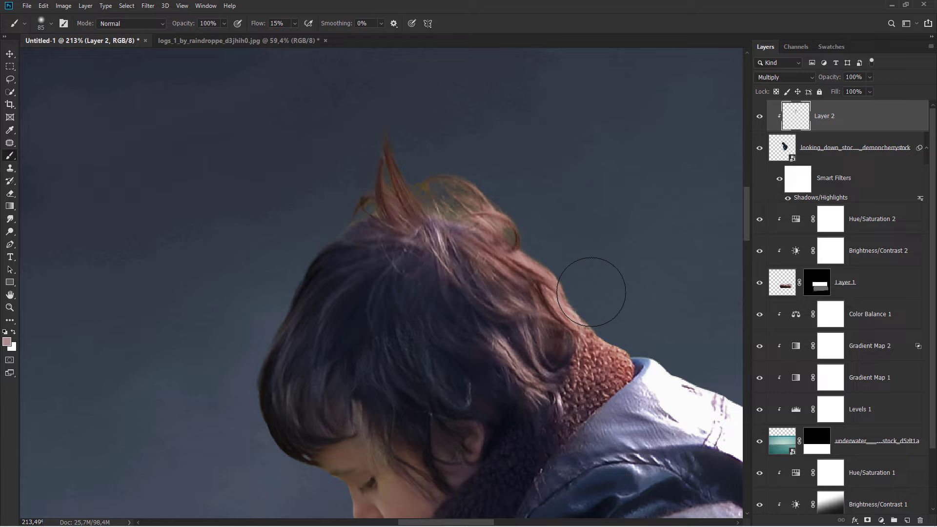
Sample a dark brown and paint strands along the top-right hair outline
alt+click(490, 234)
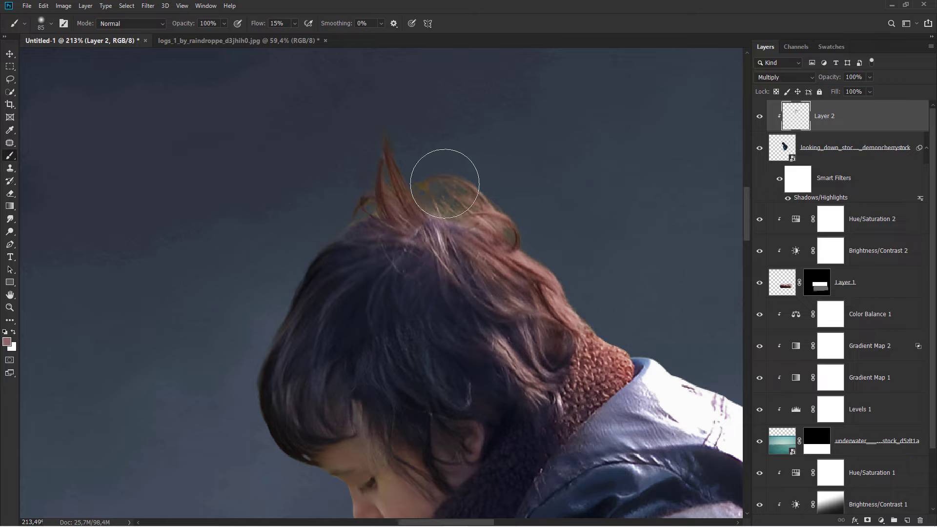
alt+click(389, 195)
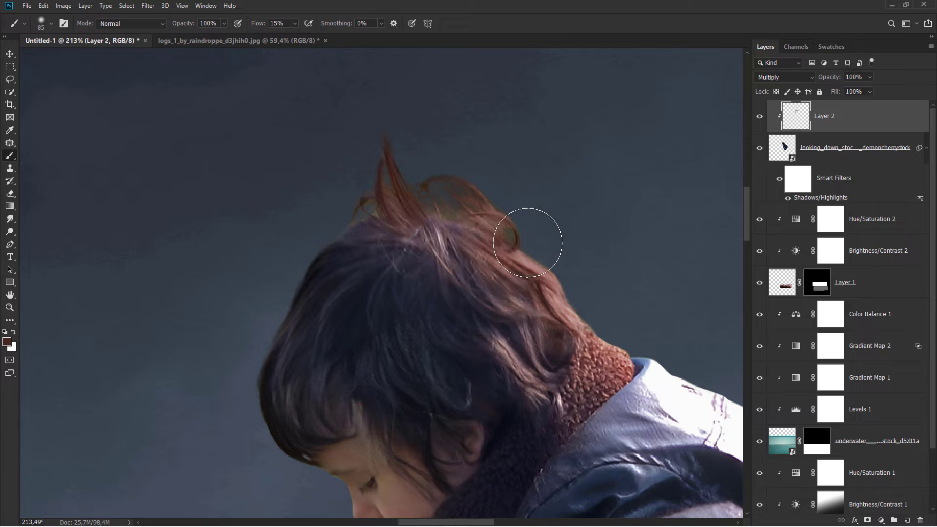
scroll(586, 282, down, 2)
scroll(329, 229, up, 1)
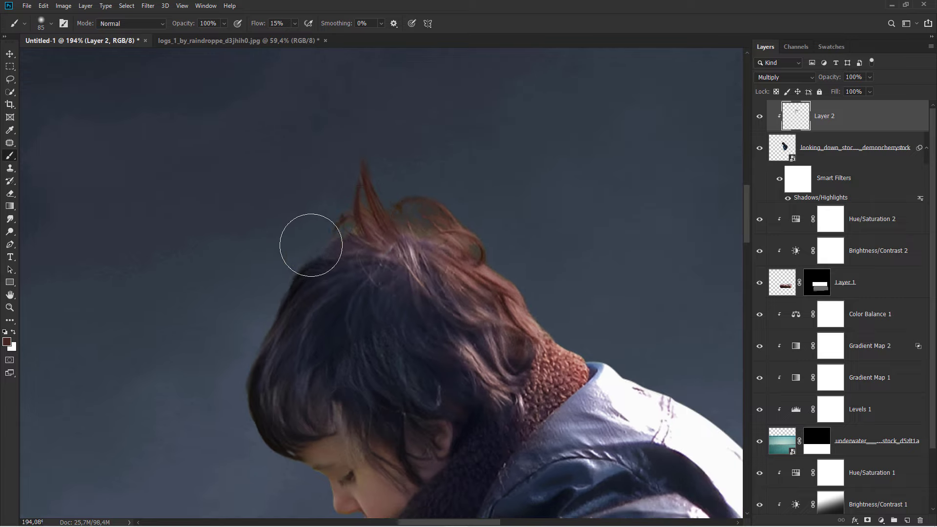
scroll(460, 199, down, 1)
scroll(479, 220, down, 1)
scroll(513, 247, up, 1)
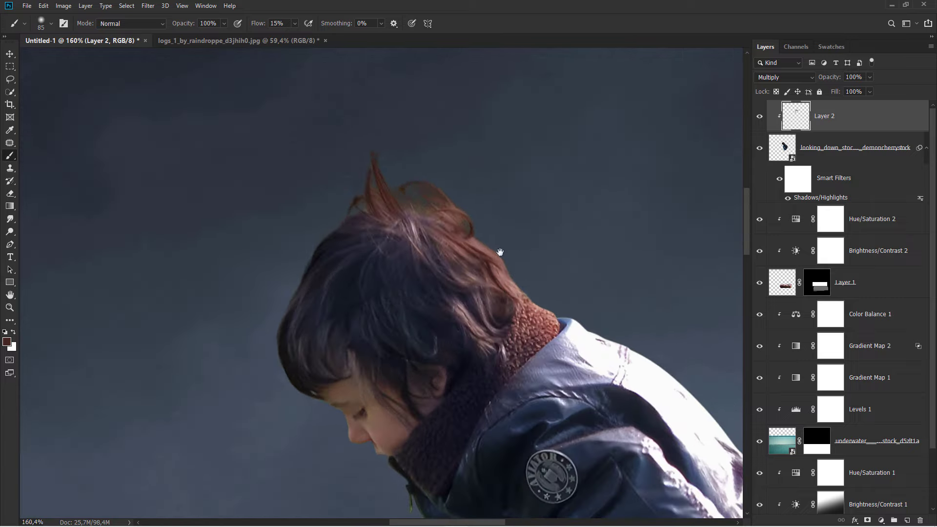
drag(500, 252, 439, 261)
alt+click(444, 288)
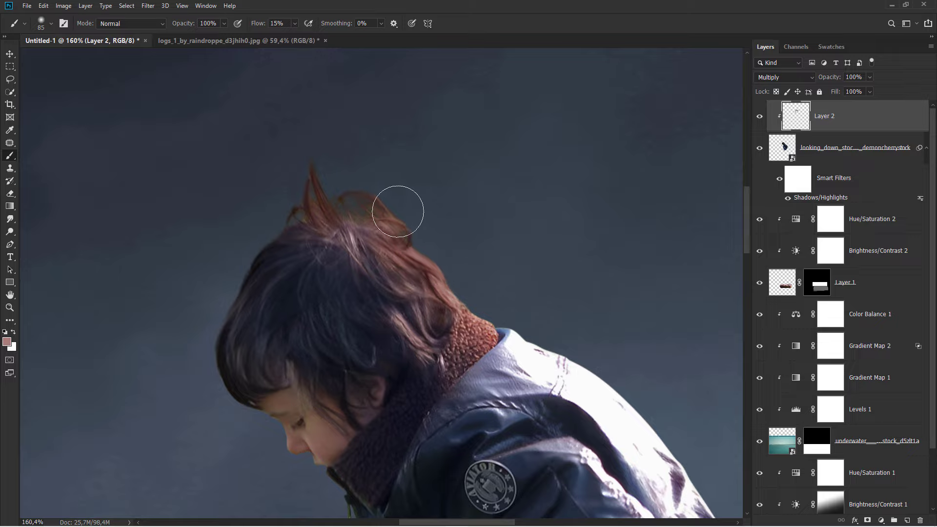
drag(397, 212, 324, 159)
scroll(534, 193, down, 1)
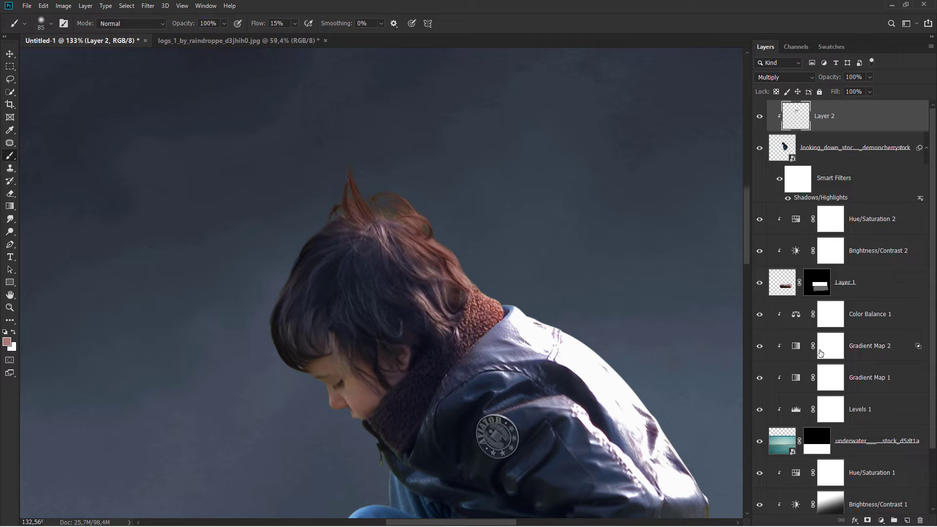
Add Layer 3 clipped to the layers below in Color blend mode
click(907, 520)
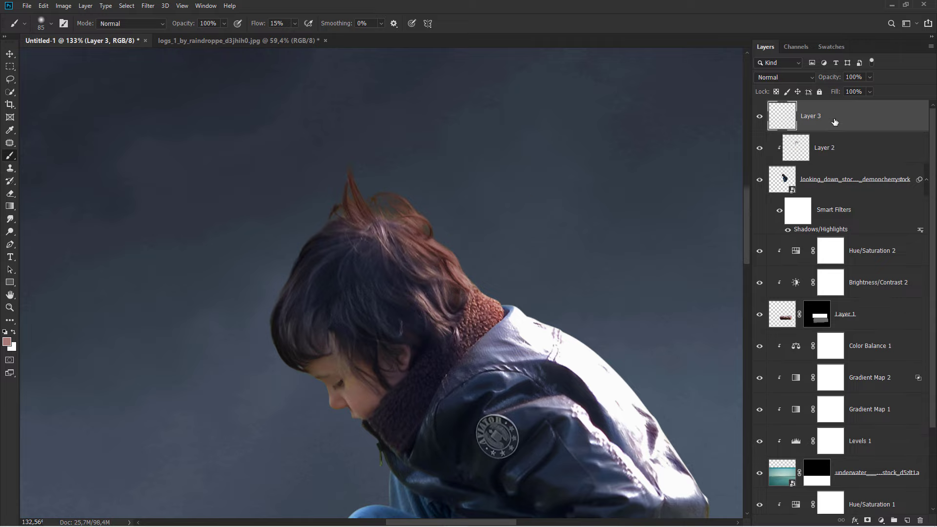
right_click(834, 122)
click(838, 298)
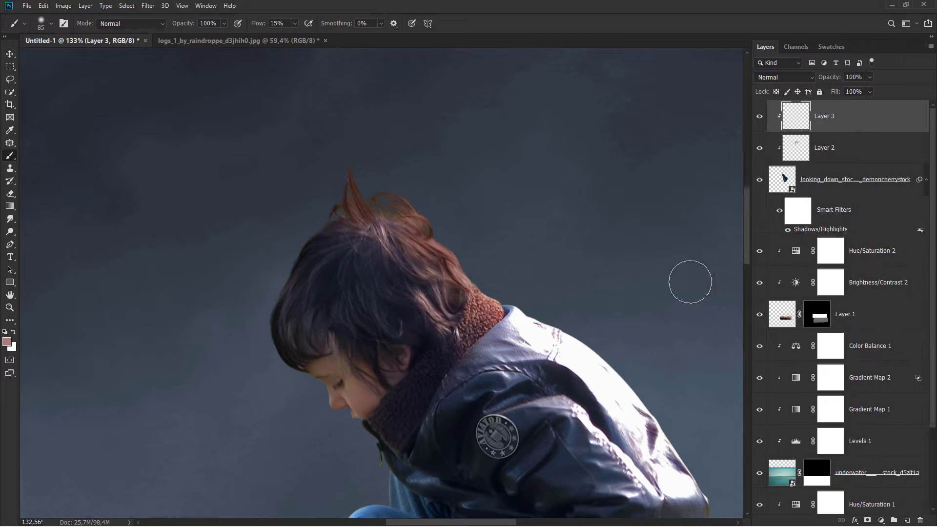
click(783, 77)
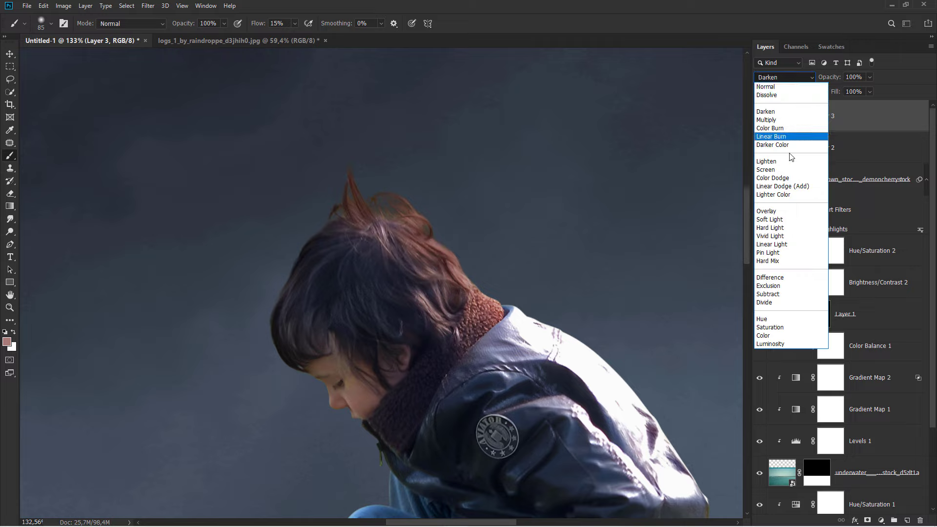
click(779, 336)
Sample a dark hair colour and paint over the reddish hair at the top
alt+click(369, 264)
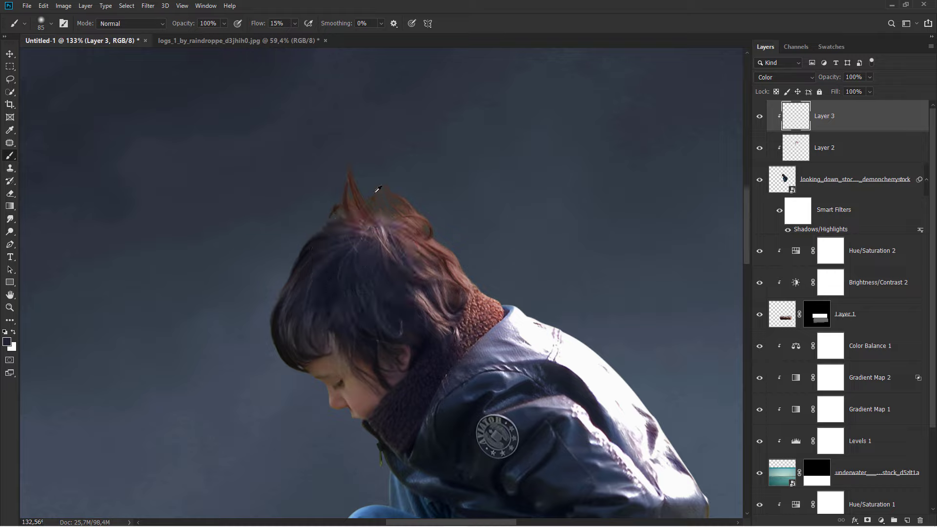
mouse_move(351, 207)
mouse_down()
mouse_move(399, 189)
mouse_move(445, 213)
mouse_move(473, 252)
mouse_move(413, 237)
mouse_move(335, 167)
mouse_move(293, 209)
mouse_move(251, 328)
mouse_up()
scroll(325, 266, down, 2)
scroll(325, 267, down, 3)
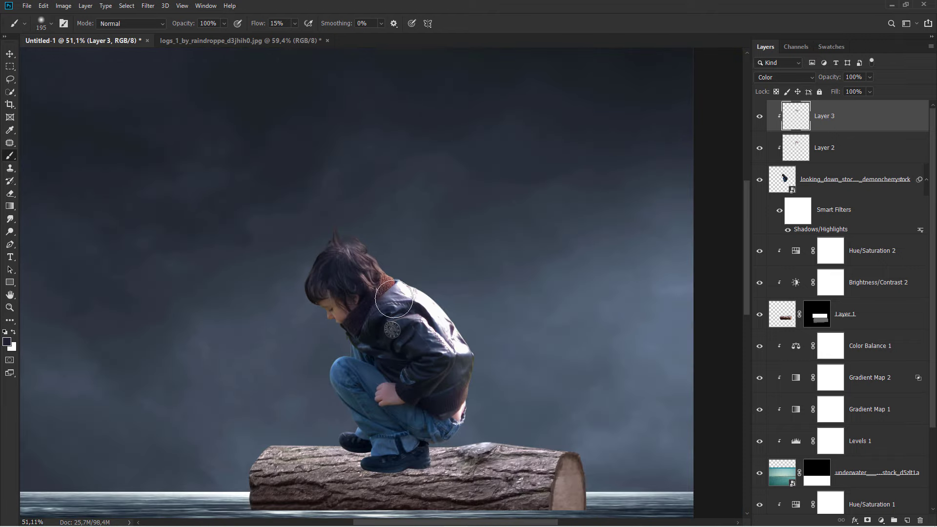
scroll(396, 327, down, 1)
scroll(423, 288, down, 1)
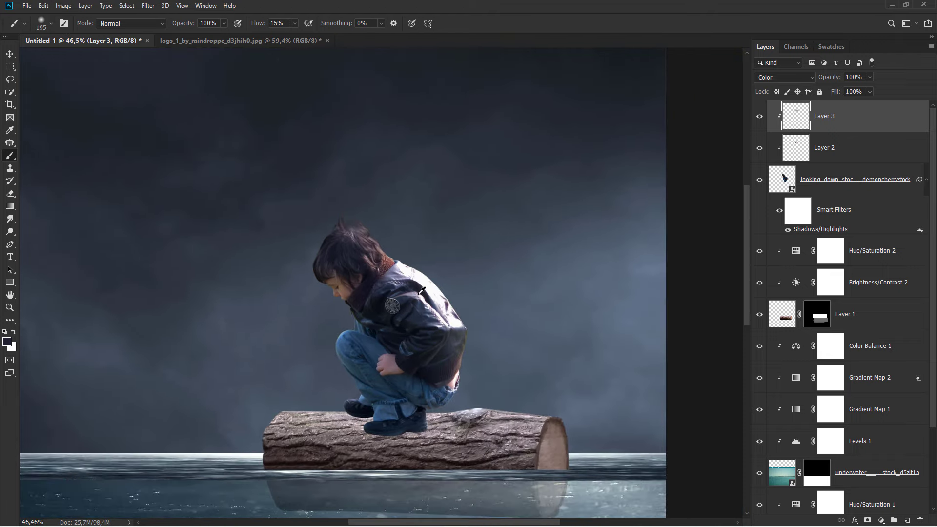
scroll(423, 289, down, 1)
scroll(423, 289, down, 1)
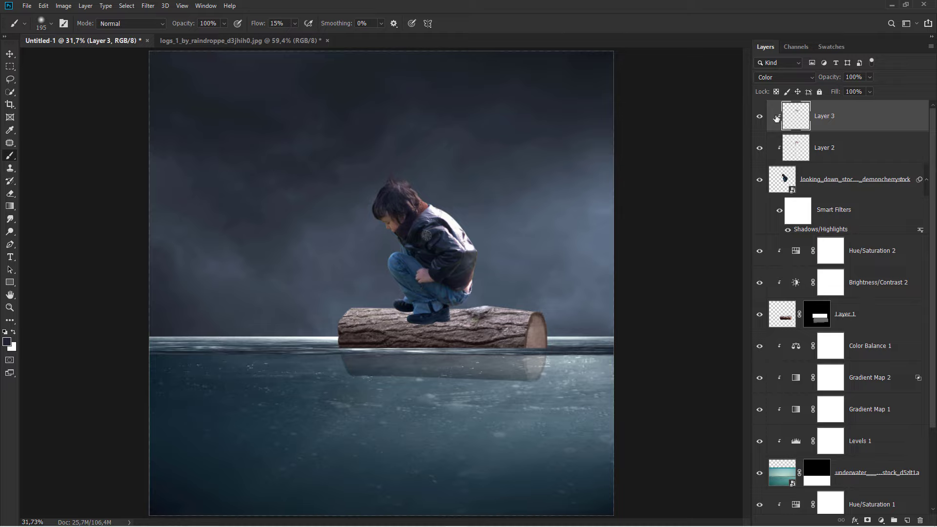
Add a clipped Gradient Map 3 with the black-to-white preset in Color Burn mode
key(v)
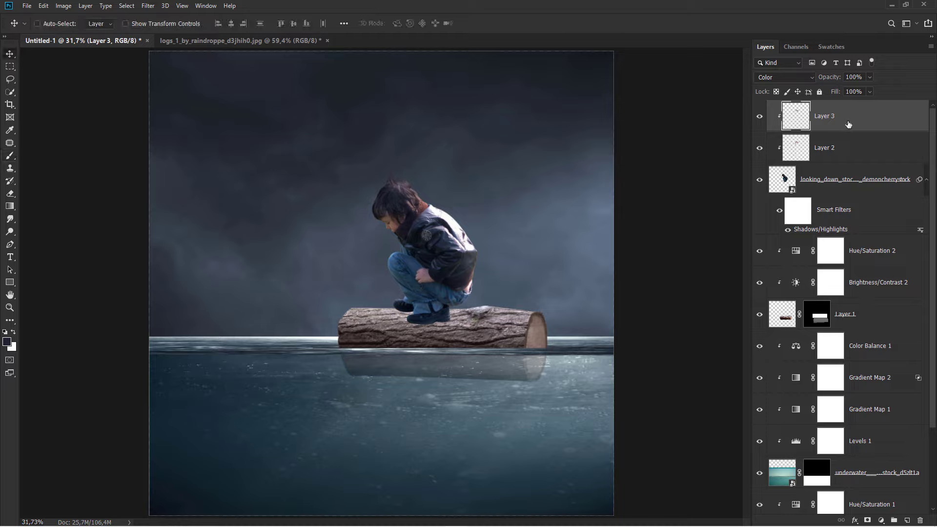
click(881, 520)
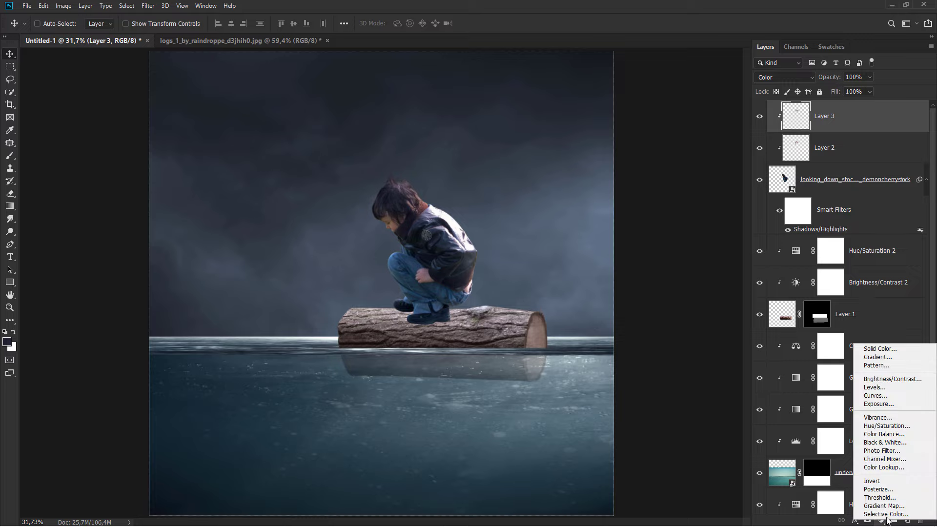
click(873, 502)
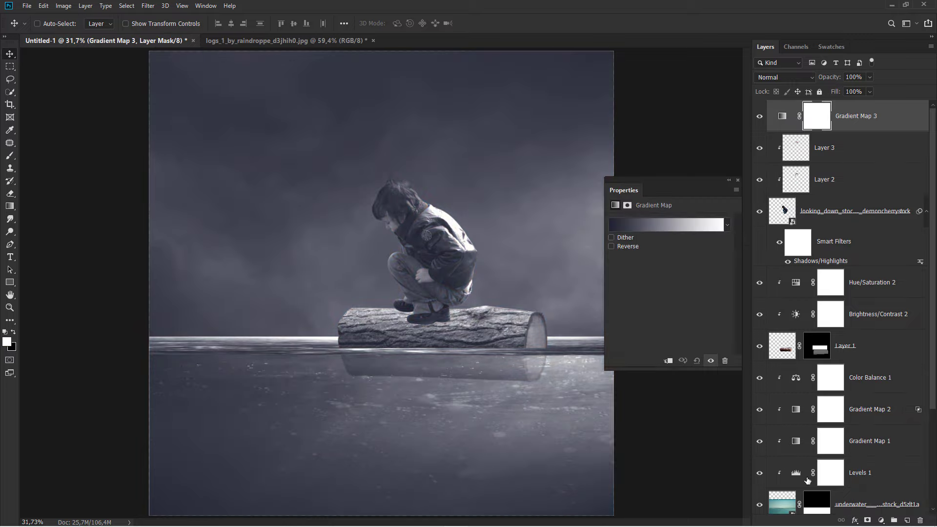
click(668, 361)
click(726, 225)
click(649, 248)
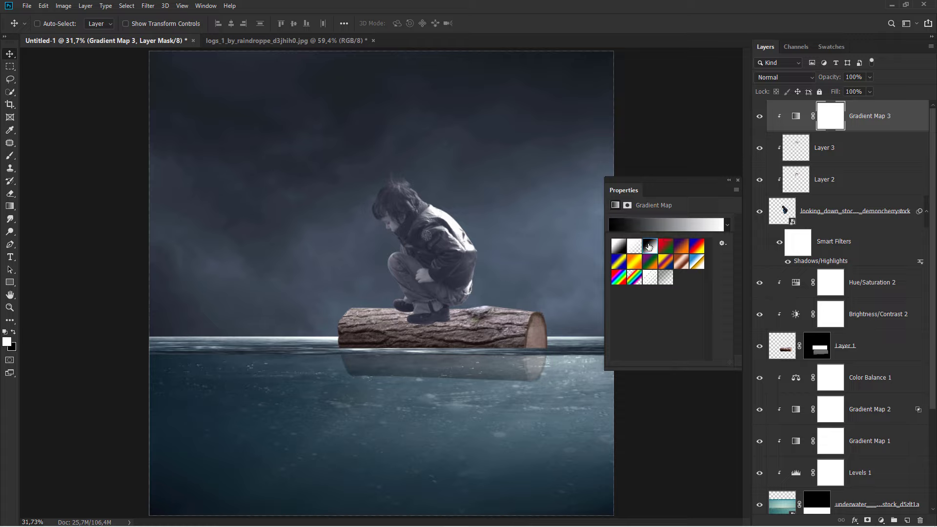
click(688, 199)
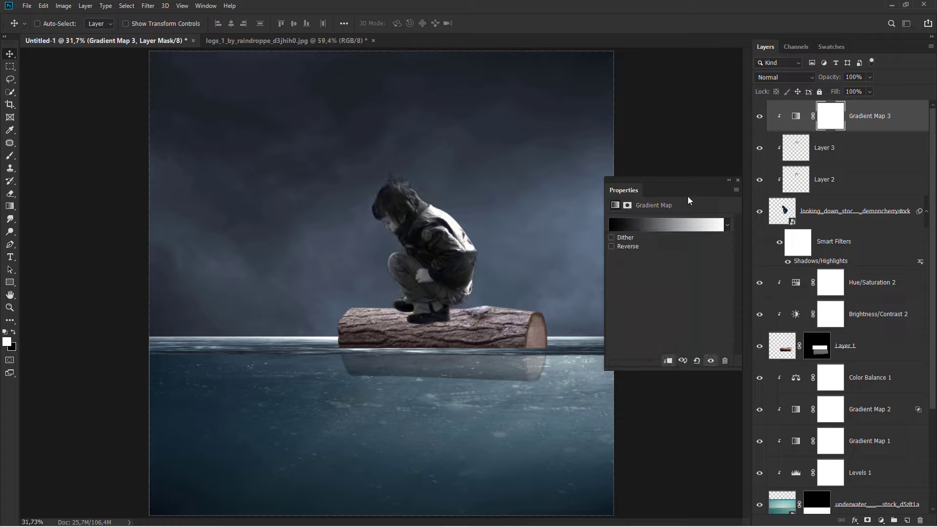
click(766, 78)
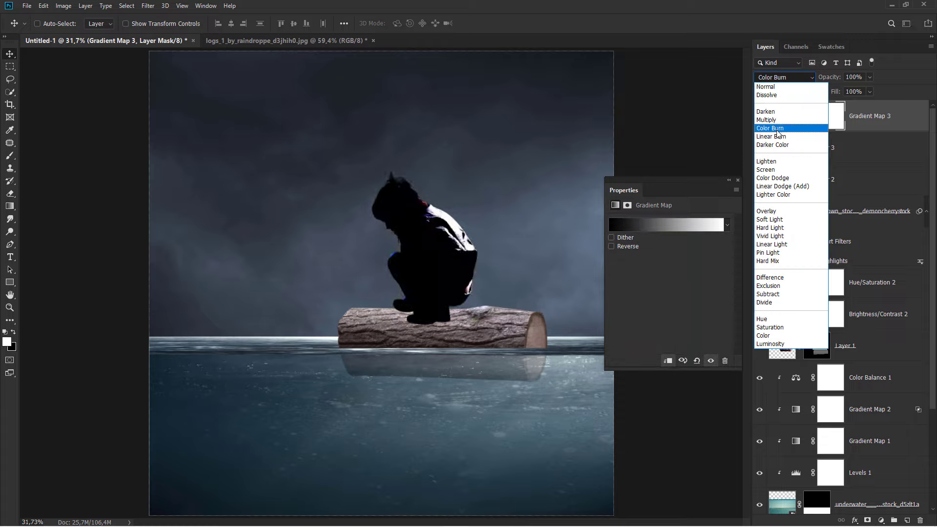
click(777, 130)
click(738, 180)
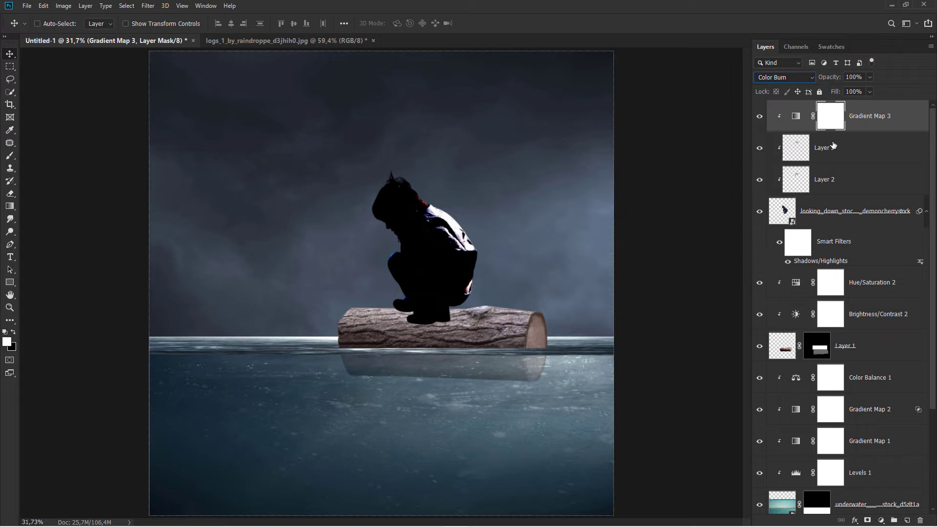
Split the Blend If black slider to spare the shadows and set opacity to 65%
right_click(868, 128)
click(846, 129)
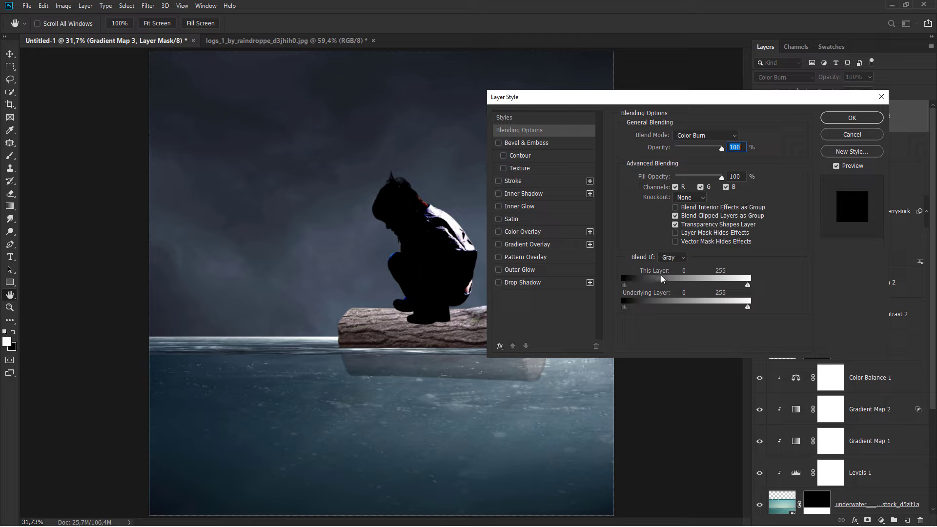
drag(625, 285, 763, 292)
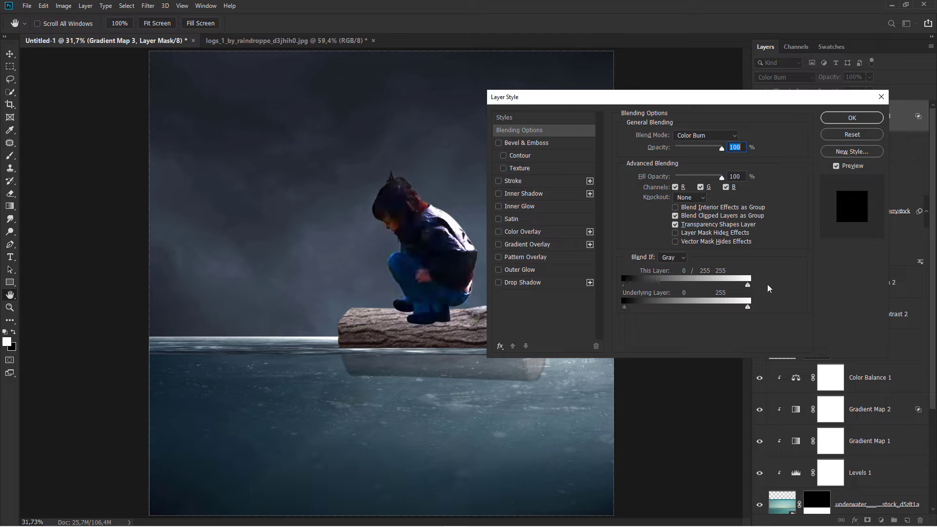
click(856, 118)
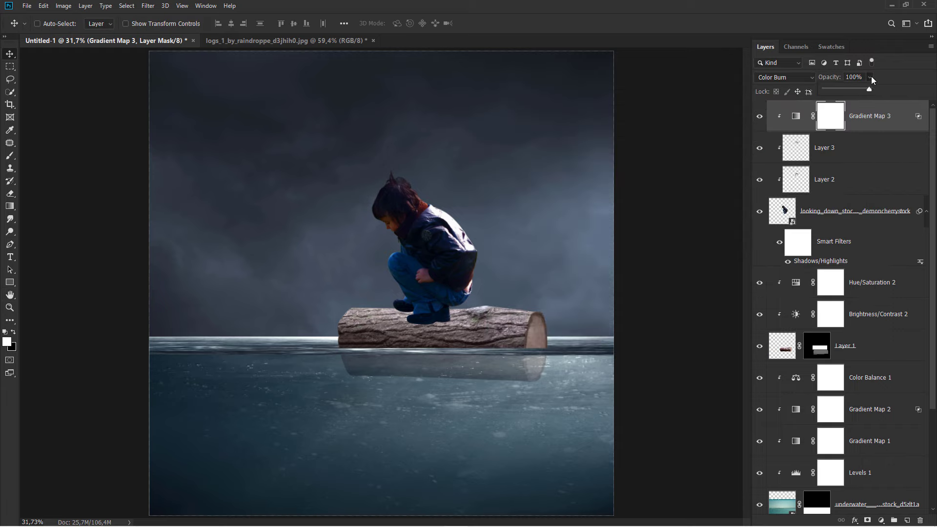
drag(863, 90, 859, 92)
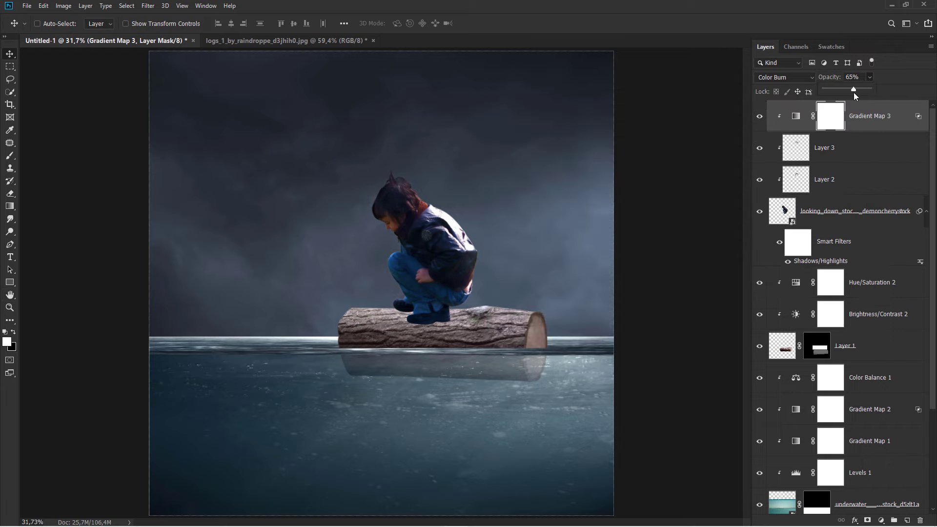
click(759, 119)
click(868, 119)
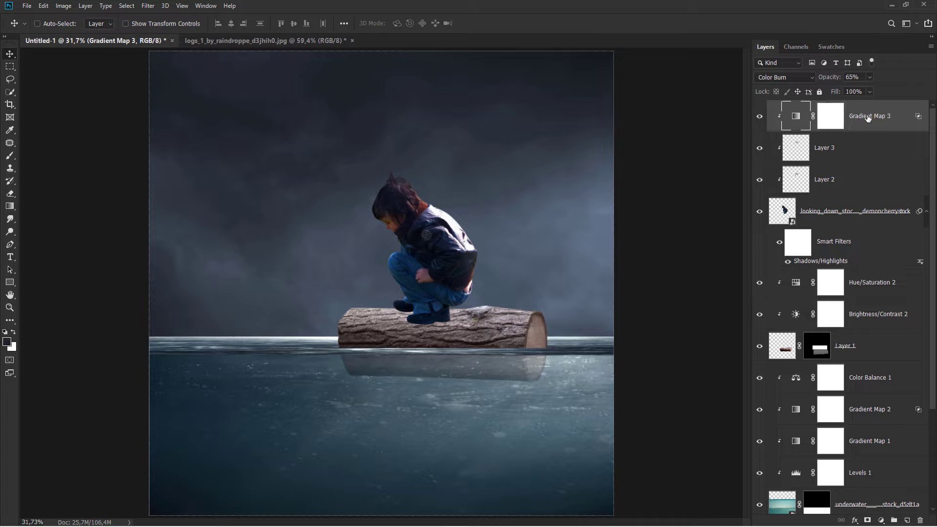
click(881, 520)
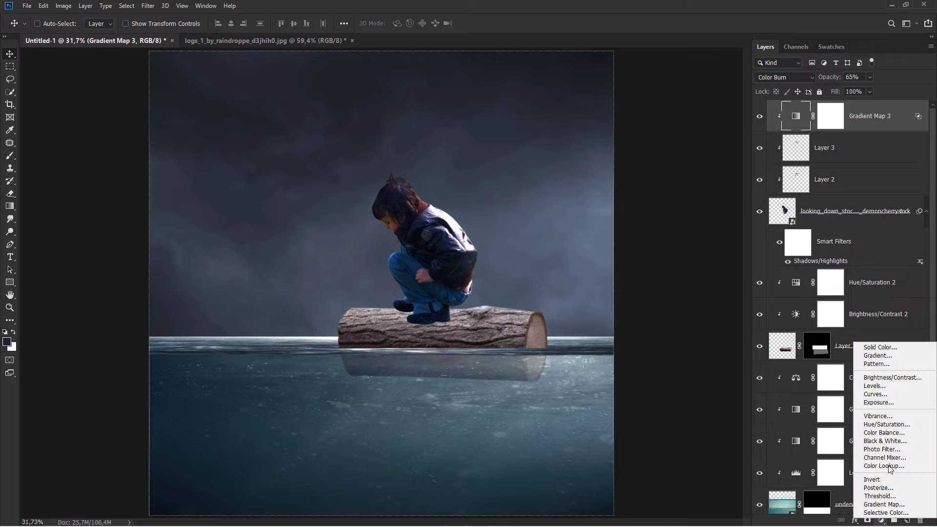
Add a Hue/Saturation 3 layer clipped to the boy with Saturation -35
click(894, 424)
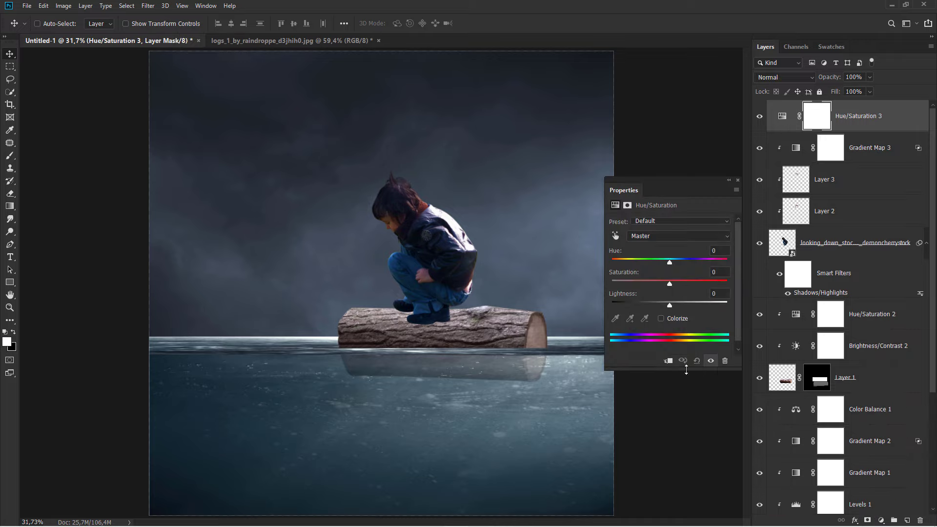
click(668, 361)
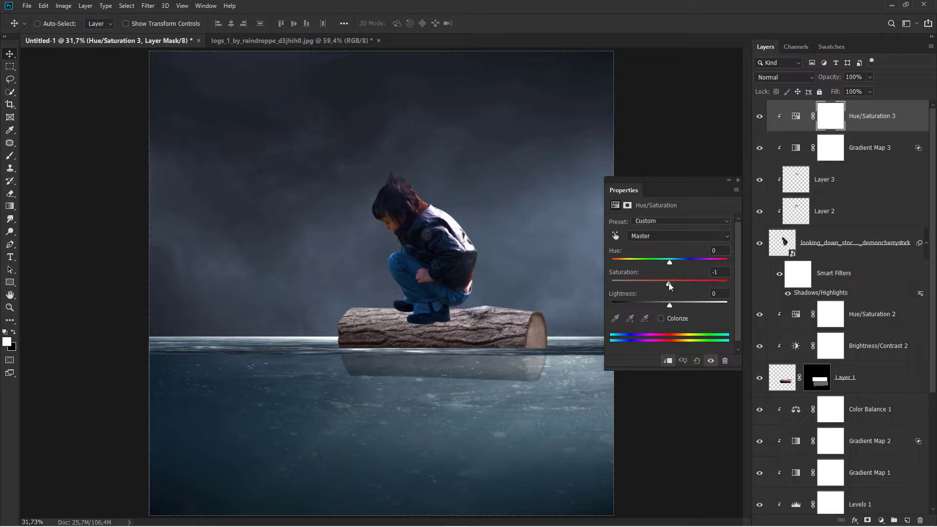
drag(668, 283, 649, 282)
click(737, 180)
click(758, 118)
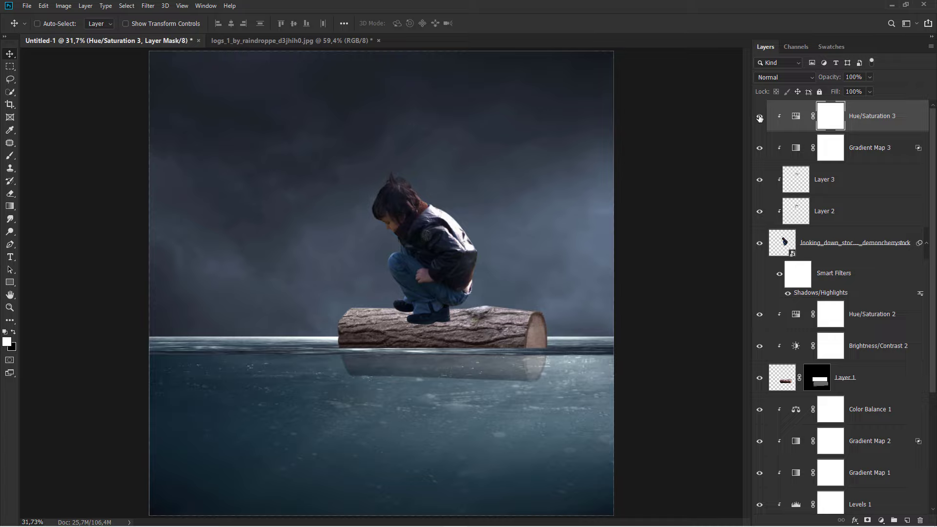
click(854, 316)
click(759, 379)
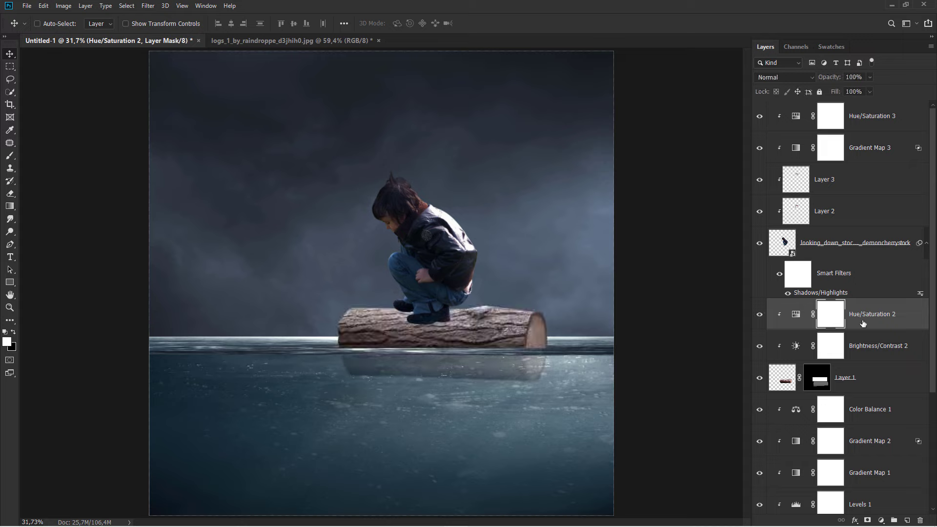
Add a Levels 2 layer clipped to the log with output white near 69, mask inverted
click(883, 520)
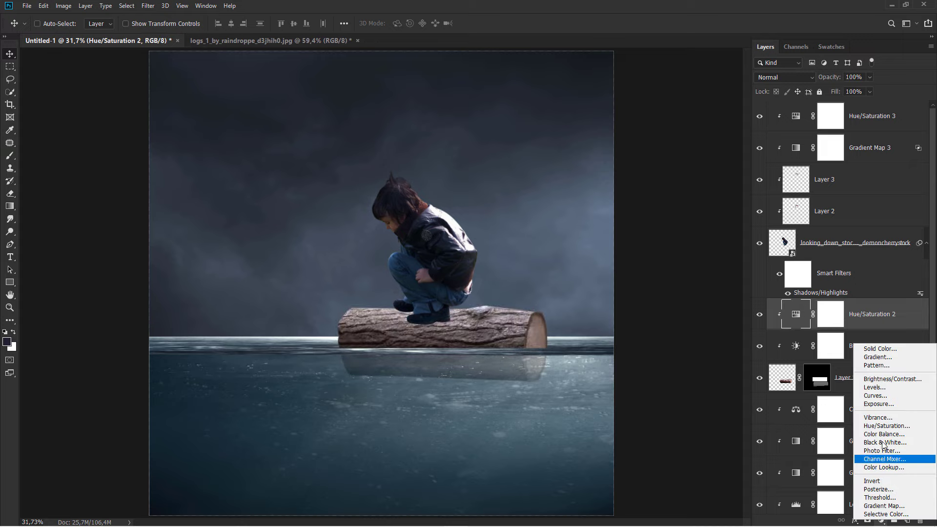
click(874, 393)
click(668, 361)
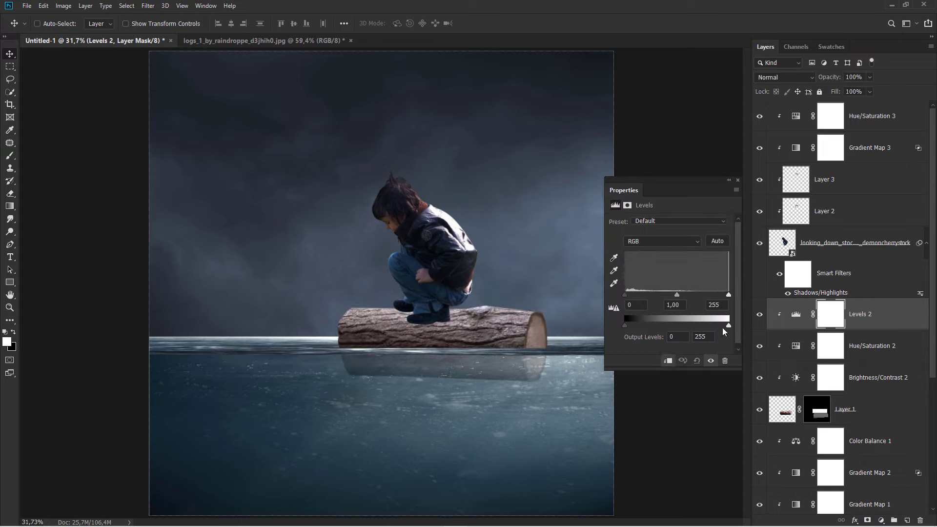
drag(728, 325, 652, 326)
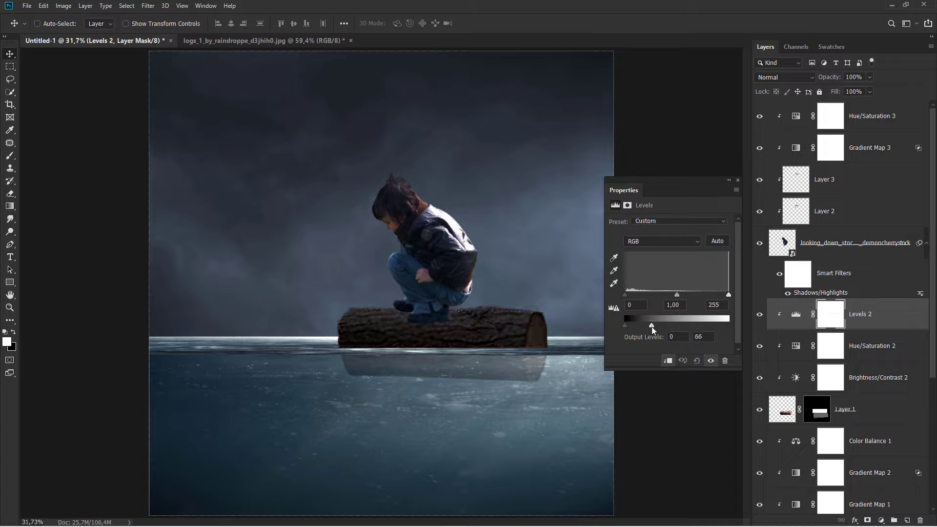
click(739, 180)
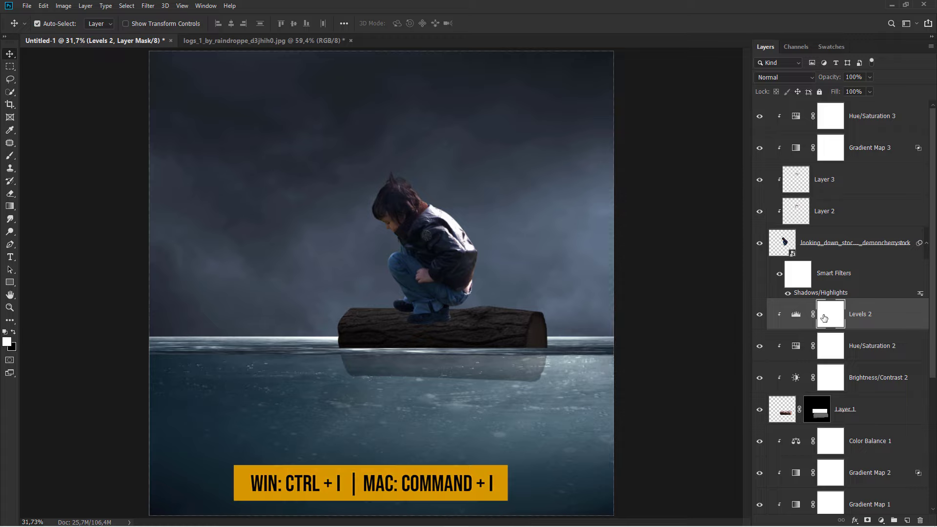
key(ctrl+i)
Paint soft shadows on the Levels mask under and around the boy's shoe
key(b)
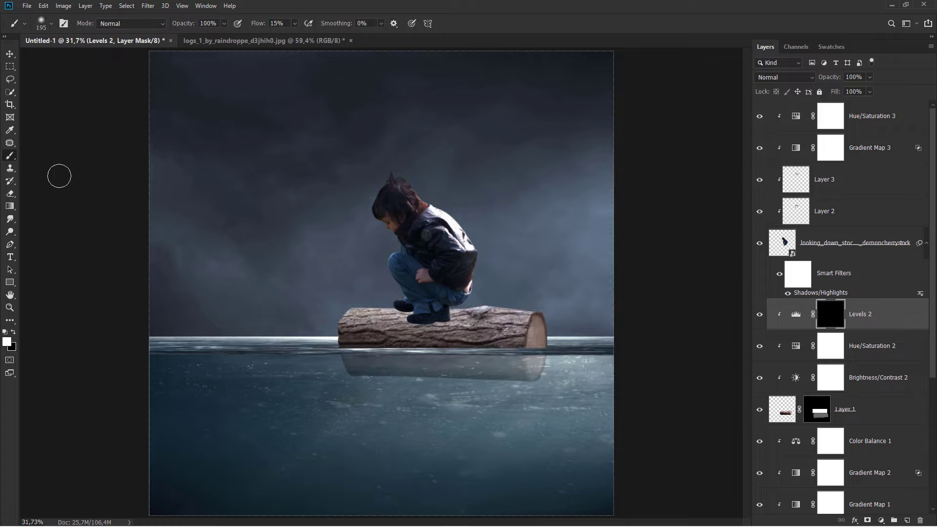
right_click(7, 155)
click(40, 155)
scroll(434, 323, up, 3)
scroll(434, 323, up, 2)
scroll(458, 301, up, 1)
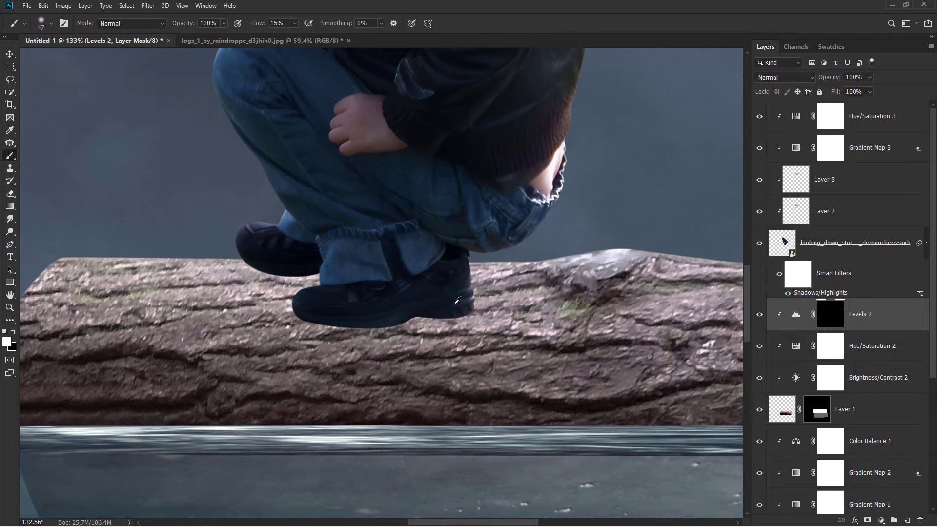
scroll(457, 301, up, 1)
scroll(464, 297, up, 1)
mouse_move(491, 276)
mouse_down()
mouse_move(519, 281)
mouse_move(489, 299)
mouse_move(374, 321)
mouse_up()
scroll(400, 293, down, 1)
key(bracketright)
key(bracketright)
key(bracketright)
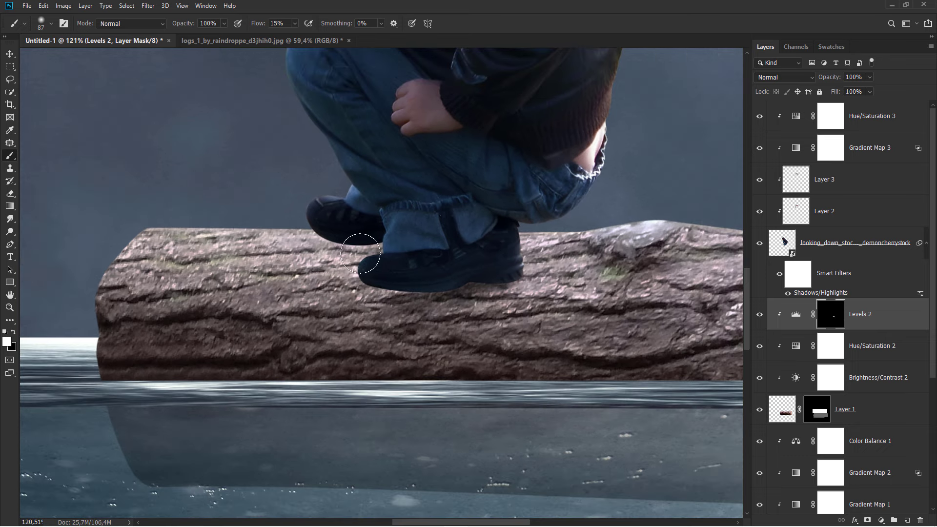
mouse_move(360, 253)
mouse_down()
mouse_move(405, 307)
mouse_move(495, 272)
mouse_move(358, 326)
mouse_move(318, 266)
mouse_move(273, 253)
mouse_move(161, 273)
mouse_move(239, 311)
mouse_move(253, 376)
mouse_move(494, 276)
mouse_up()
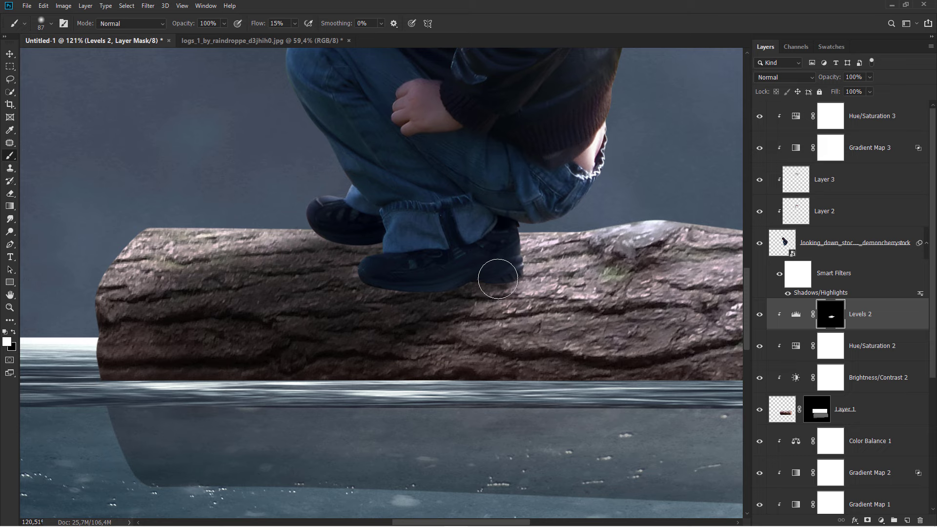
Darken the left end of the log on the Levels mask
scroll(386, 348, down, 3)
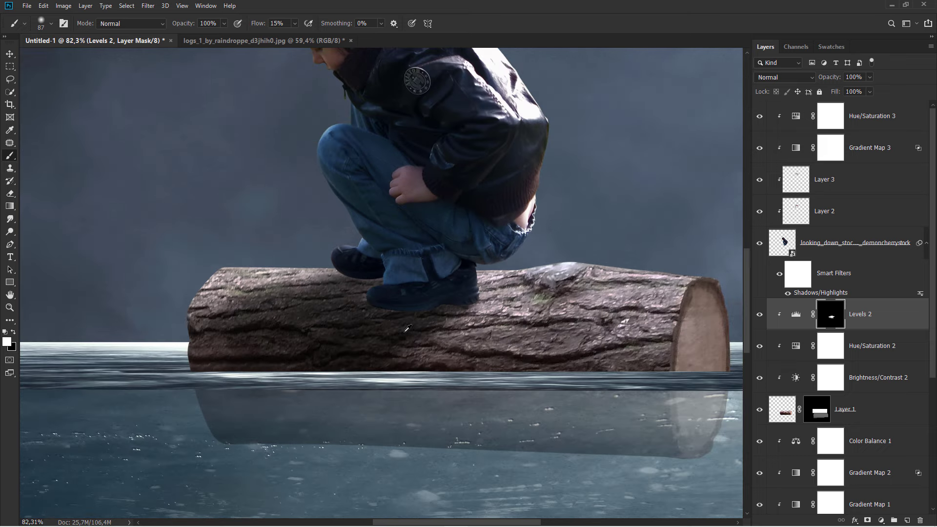
scroll(390, 324, up, 2)
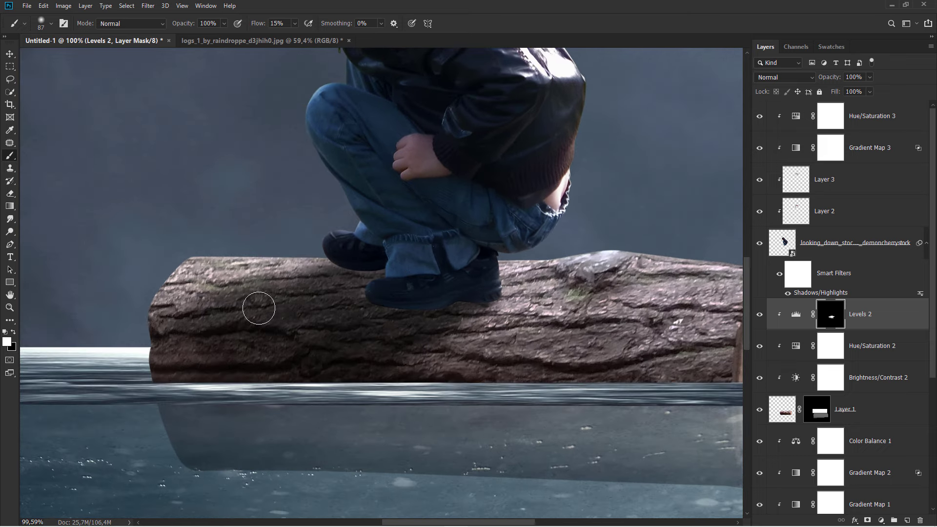
mouse_move(258, 309)
mouse_down()
mouse_move(199, 324)
mouse_move(161, 359)
mouse_move(236, 378)
mouse_up()
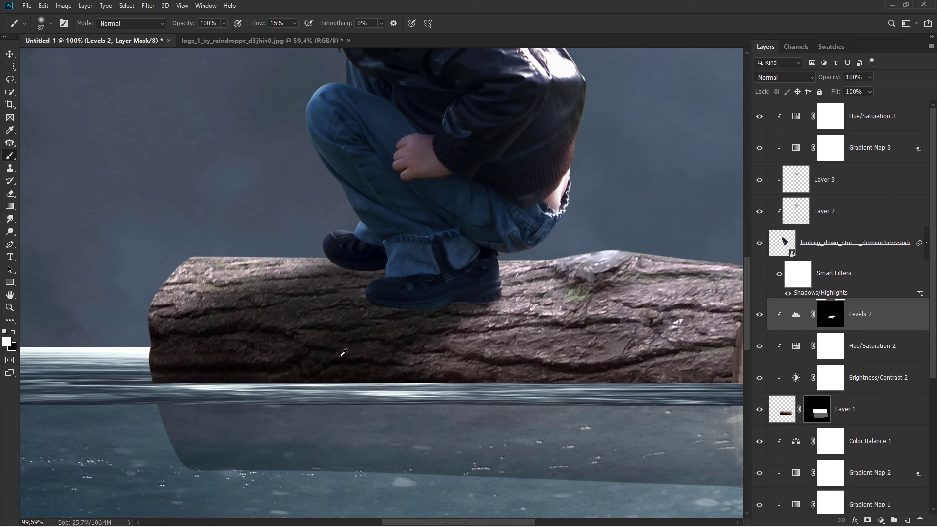
scroll(343, 352, down, 2)
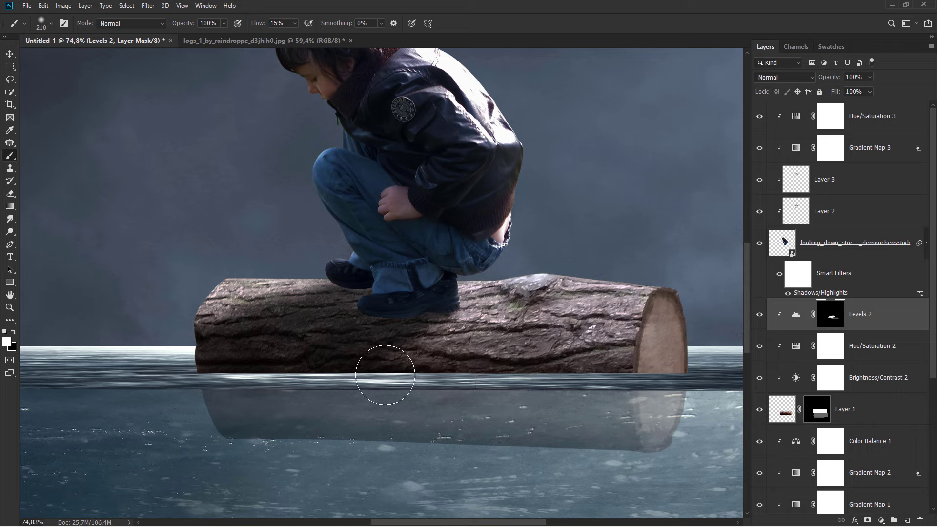
drag(397, 318, 386, 318)
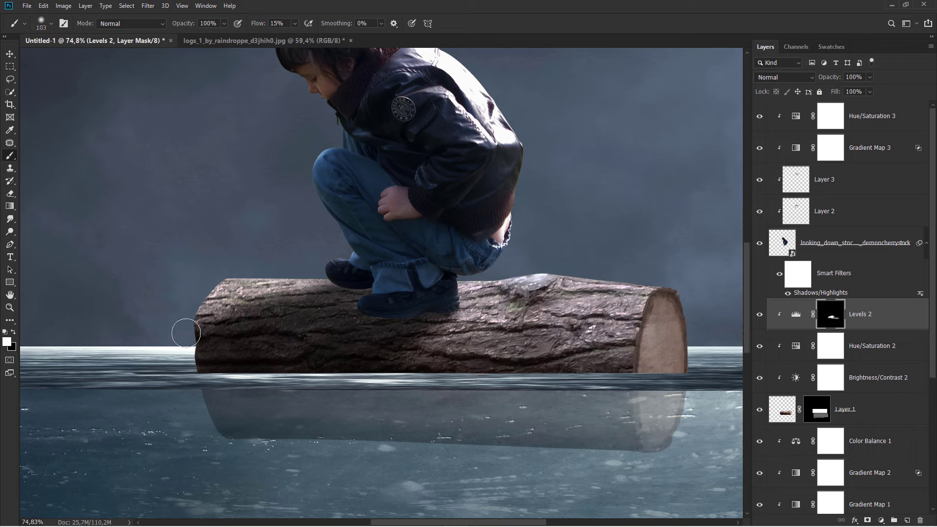
alt+scroll(430, 320, up, 3)
alt+scroll(430, 318, up, 2)
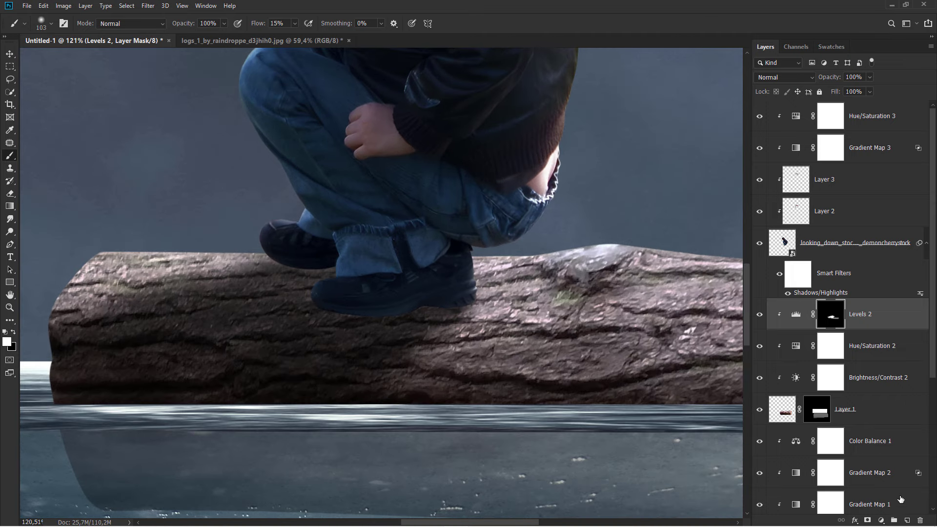
Add Layer 4 clipped to the log and shrink the brush to 32 px
click(907, 521)
right_click(850, 321)
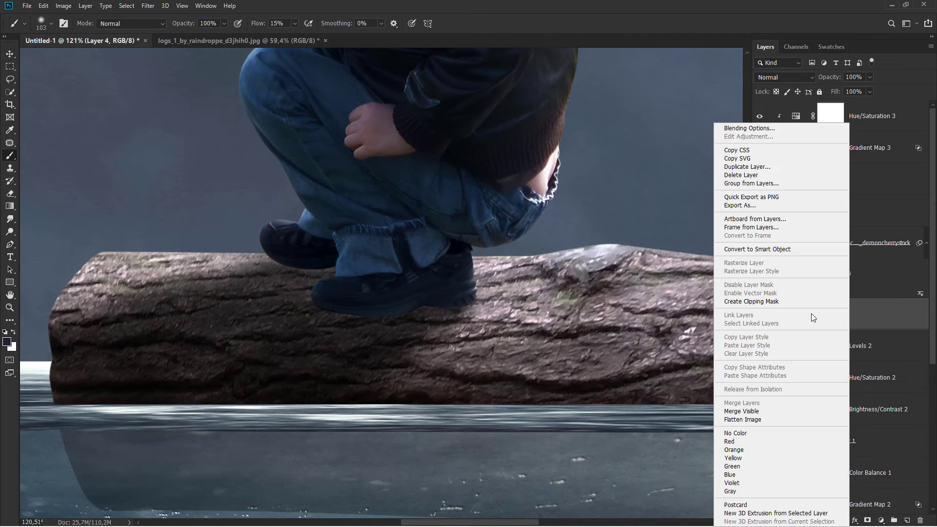
click(781, 301)
alt+scroll(348, 267, up, 3)
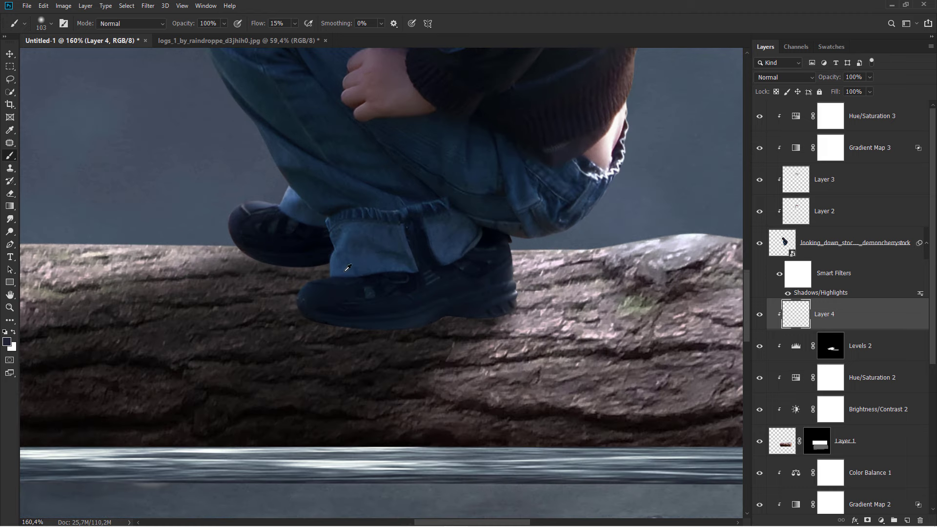
drag(348, 267, 317, 268)
Paint black shadow along the shoe sole and on the log between the shoes
alt+scroll(327, 297, up, 3)
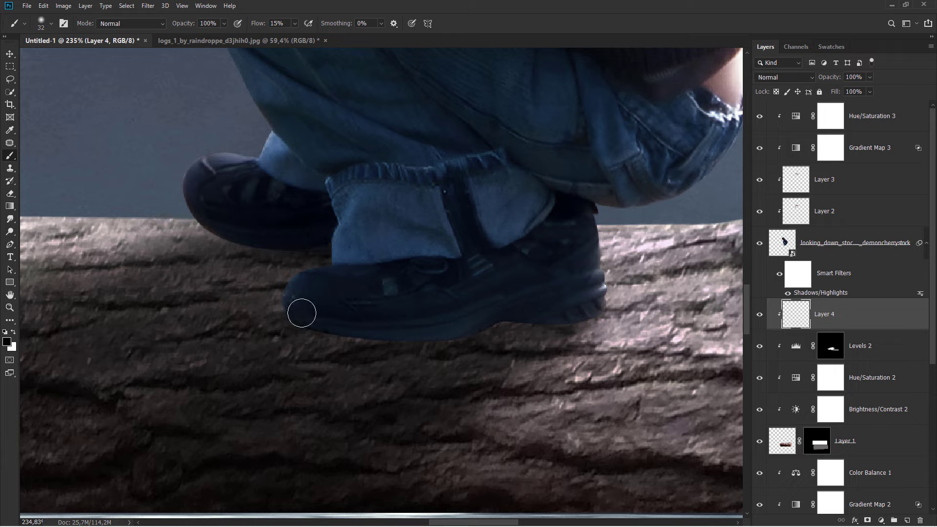
drag(302, 312, 530, 311)
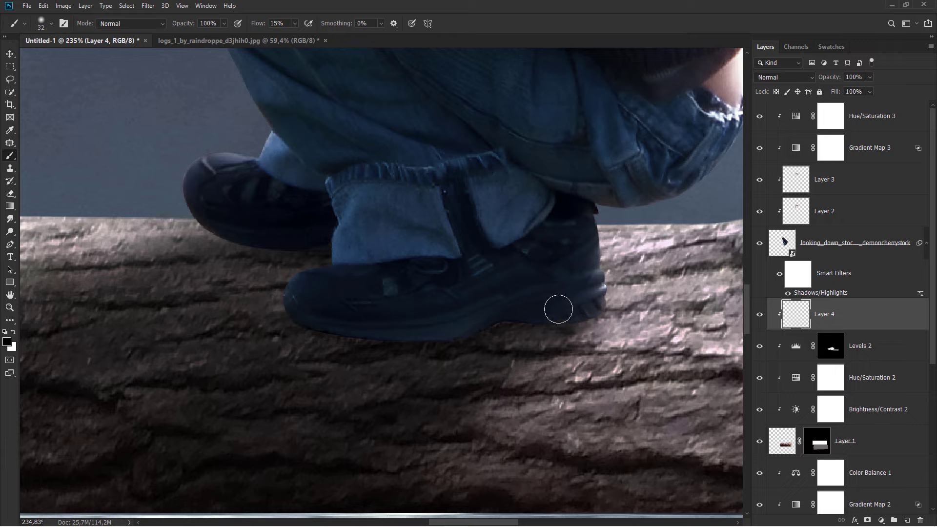
alt+scroll(504, 300, down, 2)
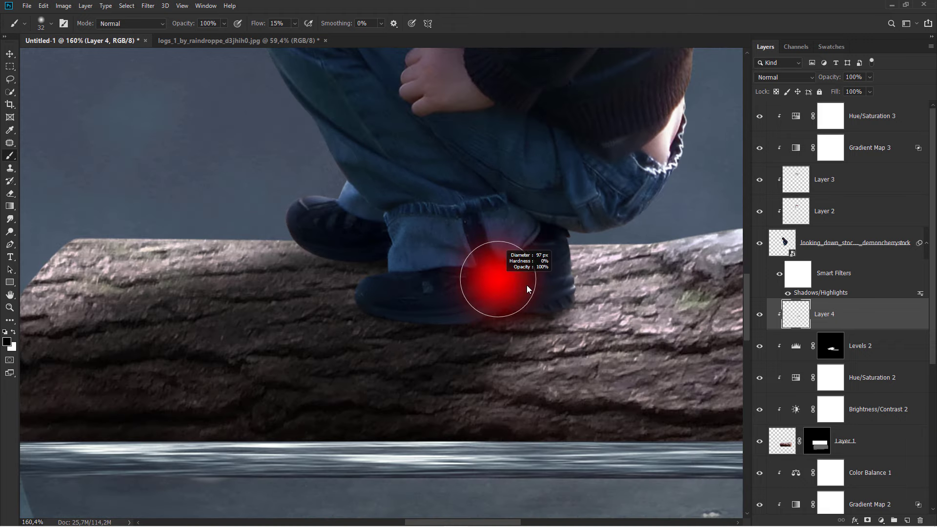
alt+scroll(503, 283, down, 1)
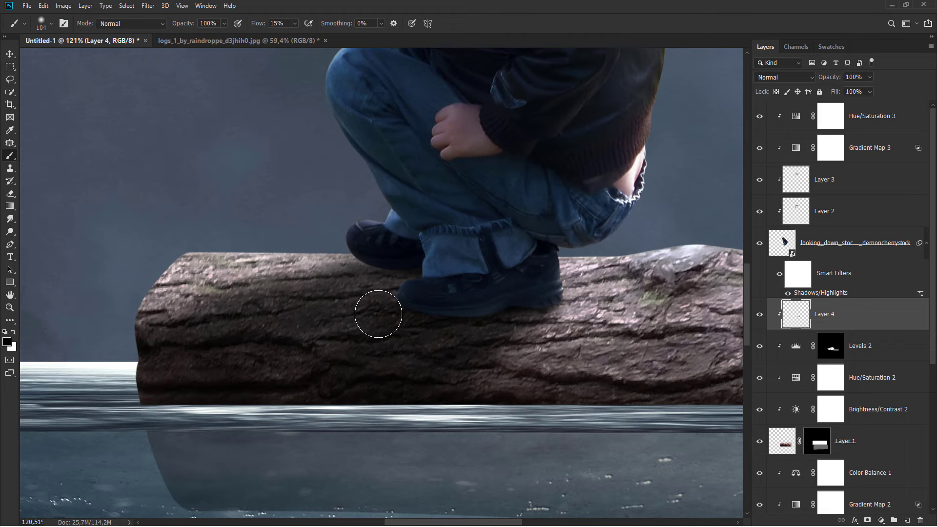
drag(365, 275, 387, 306)
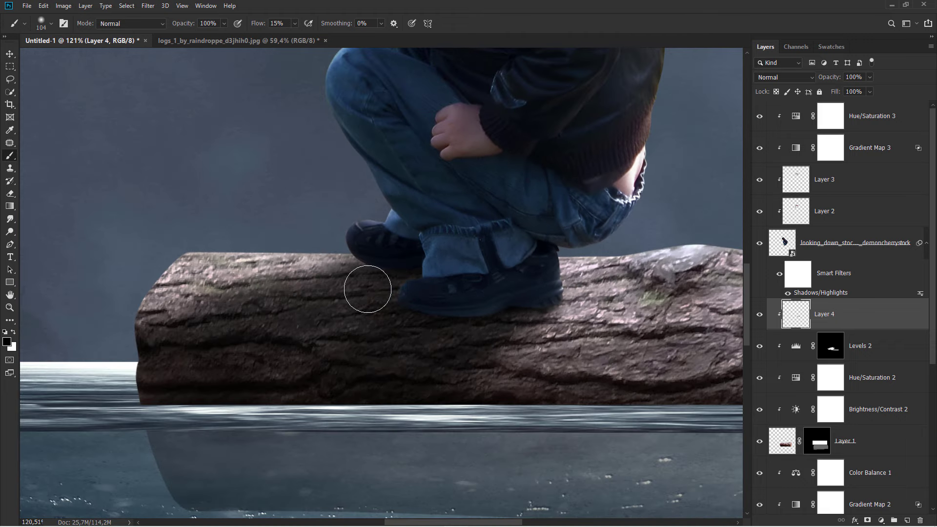
alt+scroll(388, 306, down, 1)
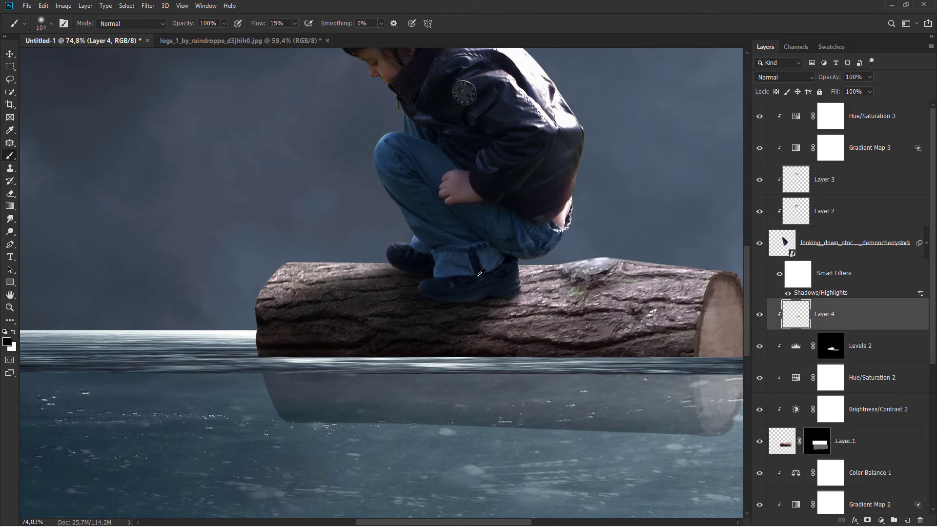
alt+scroll(388, 306, down, 1)
alt+scroll(388, 306, down, 1)
click(758, 317)
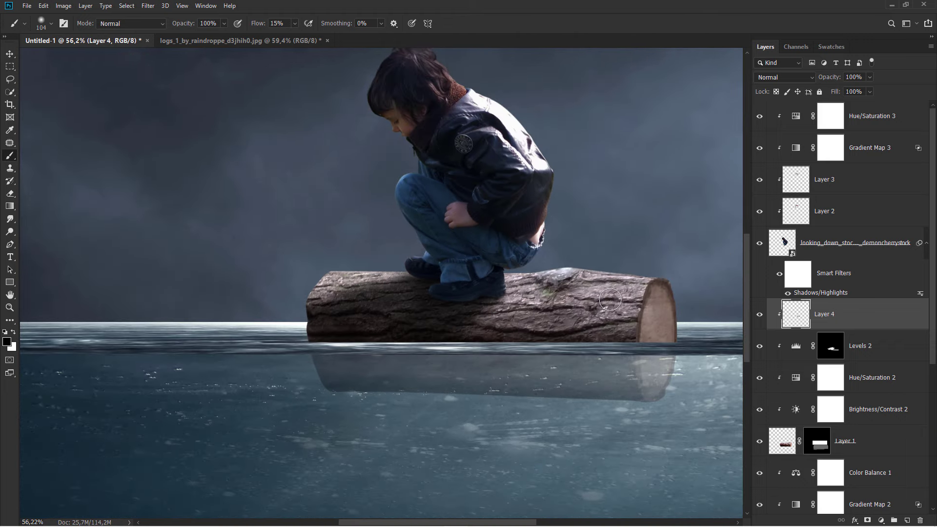
key(ctrl+0)
key(v)
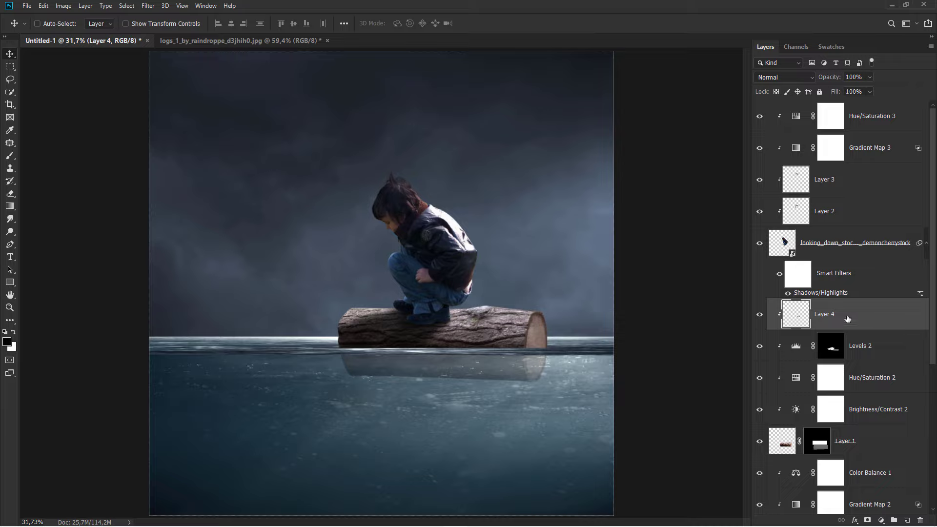
On Layer 3, brush a deeper shadow along the bottoms of the shoes
click(847, 181)
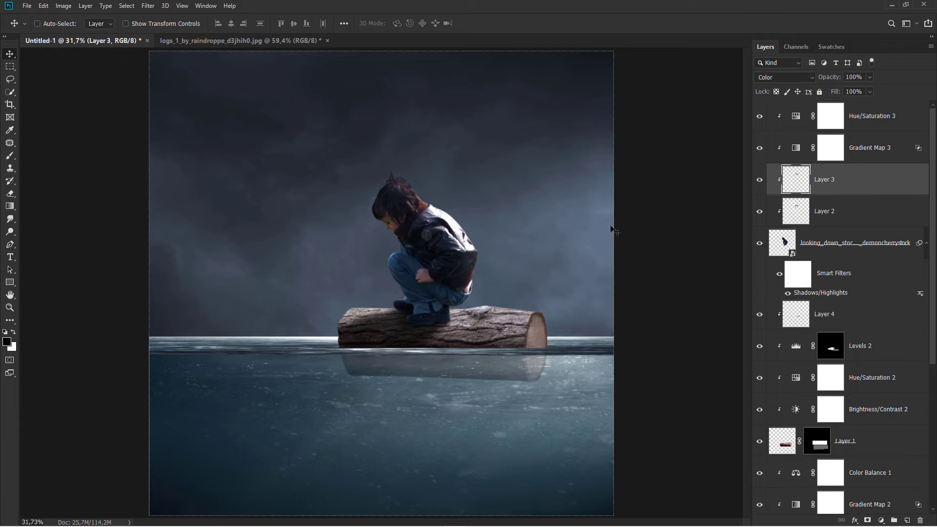
scroll(413, 233, up, 1)
scroll(414, 233, up, 2)
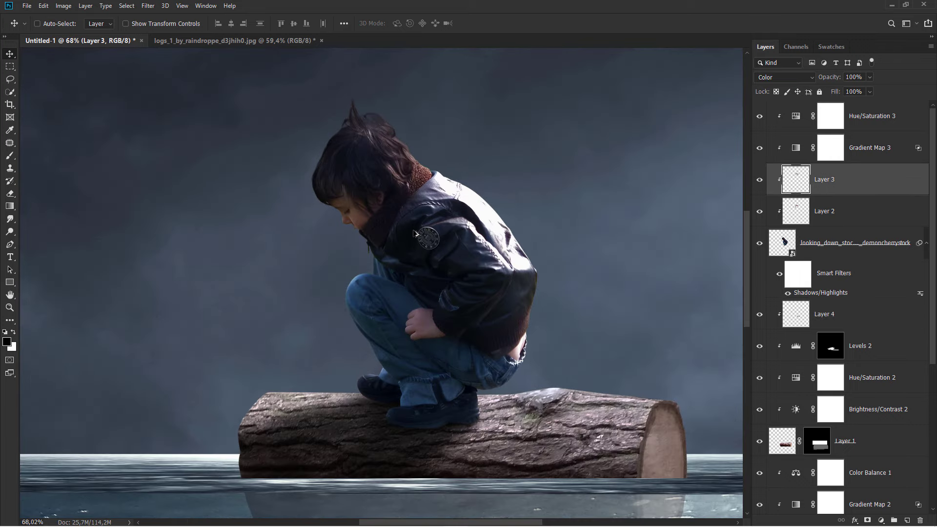
click(758, 179)
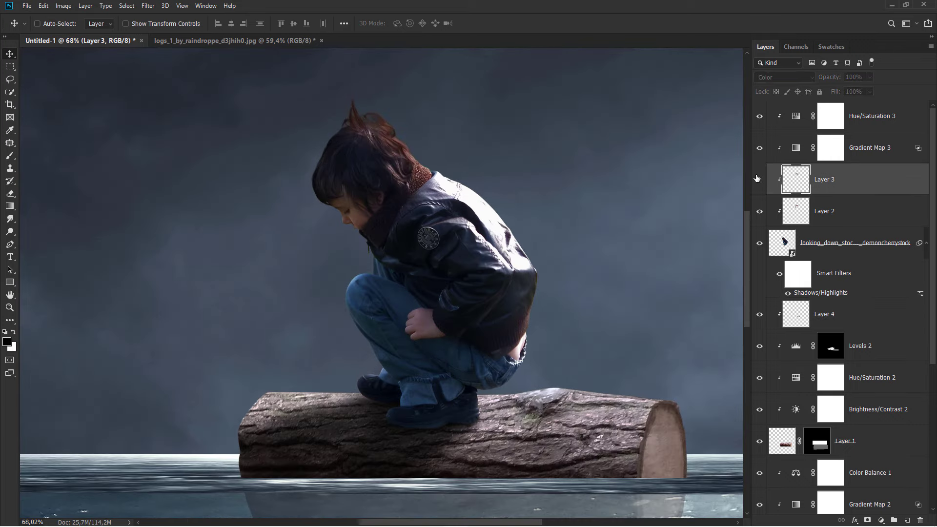
click(11, 156)
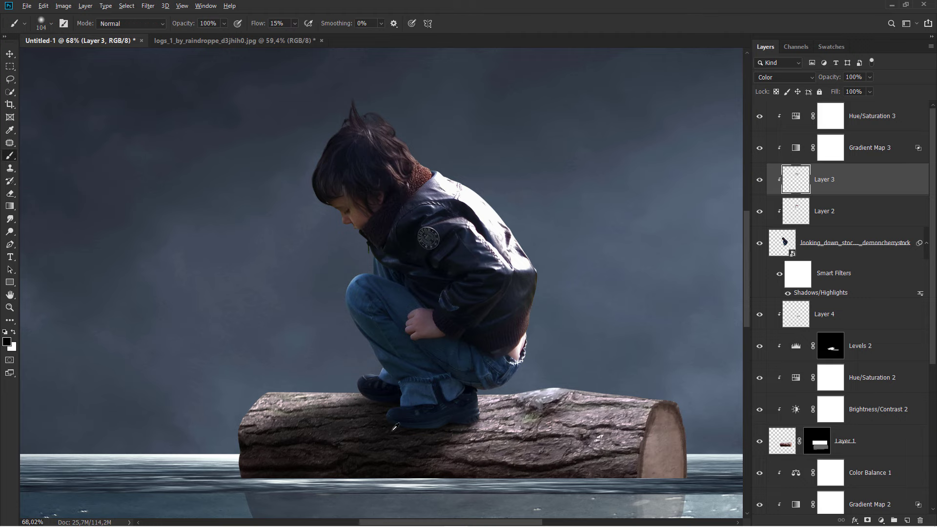
scroll(395, 427, up, 2)
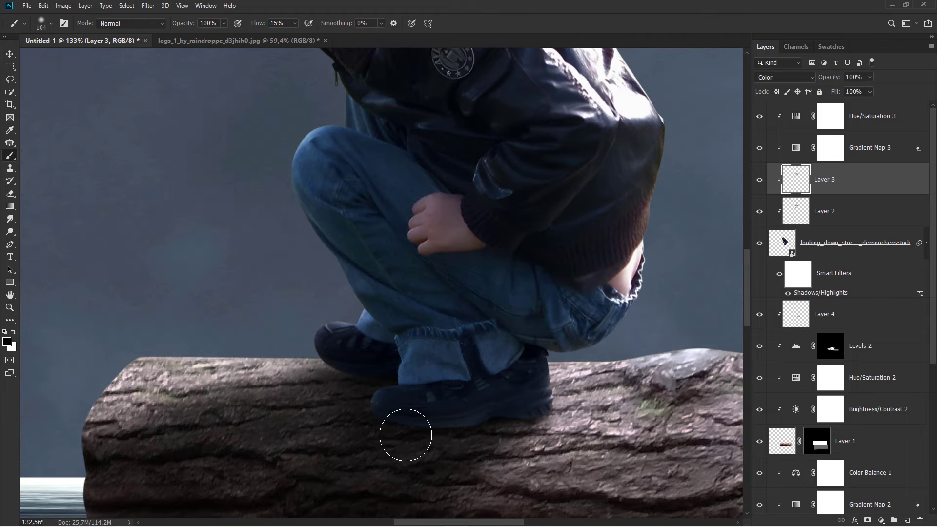
scroll(475, 429, up, 1)
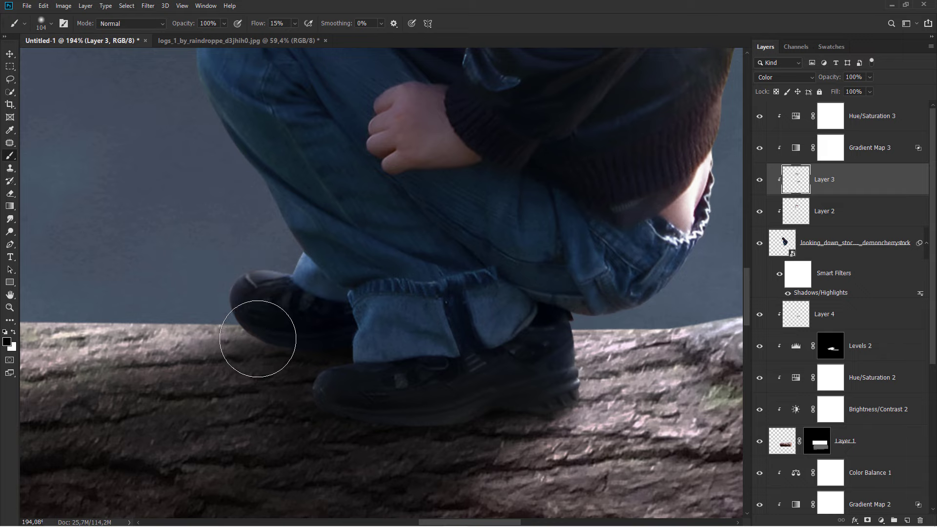
drag(258, 339, 577, 400)
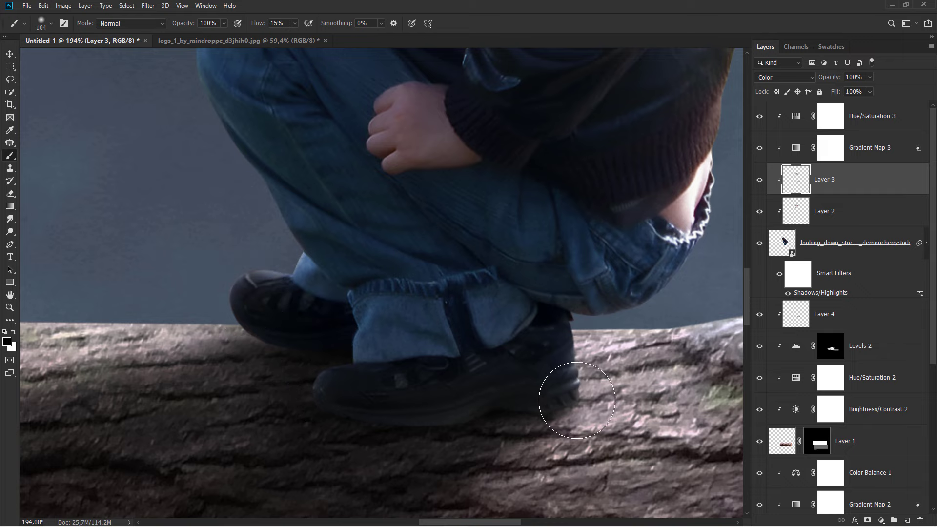
On multiply Layer 2, darken the shadow under the boy's shoe and fit the image
scroll(448, 333, down, 3)
click(853, 215)
scroll(478, 415, up, 2)
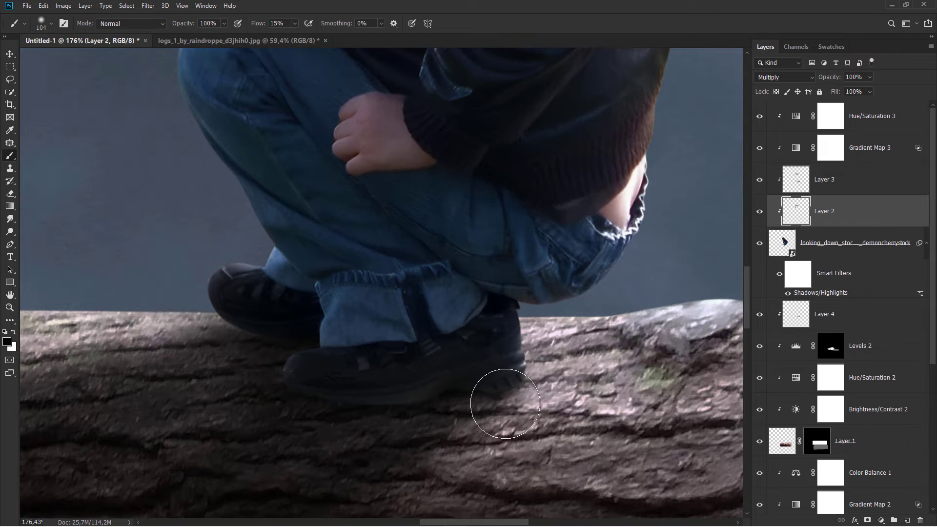
mouse_move(410, 407)
mouse_down()
mouse_move(362, 412)
mouse_move(280, 397)
mouse_move(230, 336)
mouse_move(299, 397)
mouse_move(402, 418)
mouse_move(493, 393)
mouse_move(437, 397)
mouse_up()
key(ctrl+0)
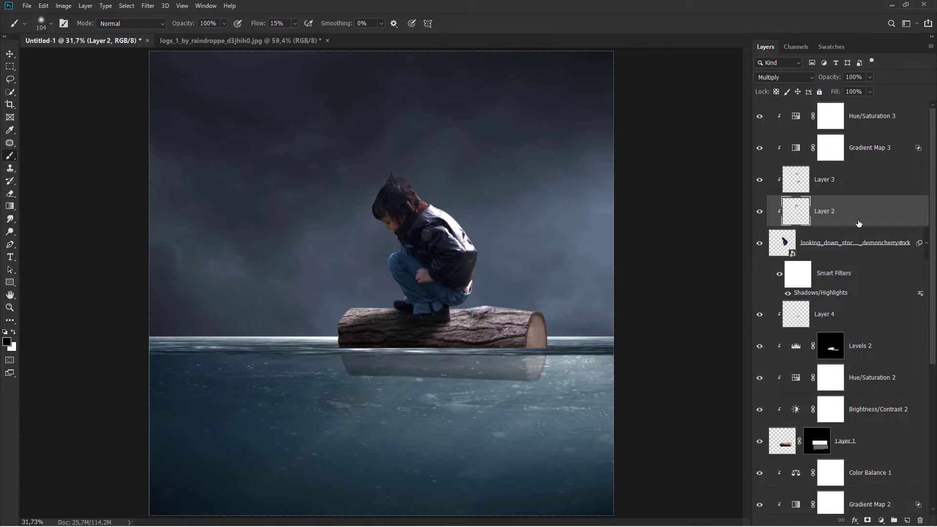
Place the teddybear image above the top layer, scaled to about 18% and tilted -31° left of the log
key(v)
click(888, 119)
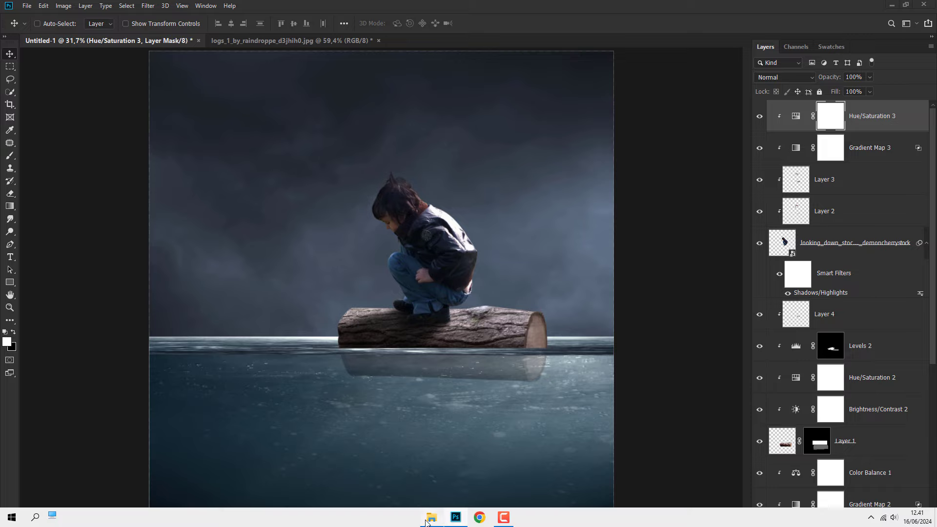
click(432, 517)
drag(122, 142, 291, 310)
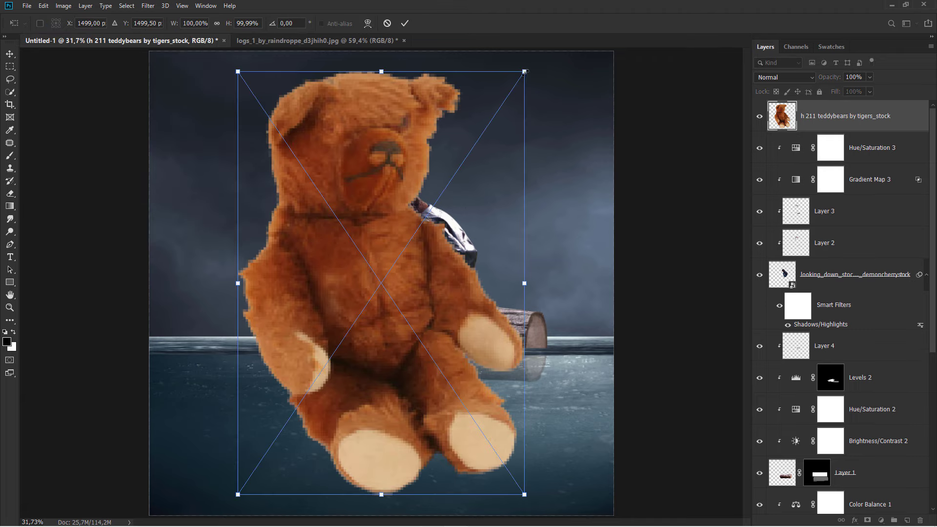
mouse_move(525, 72)
mouse_down()
mouse_move(298, 381)
mouse_move(304, 392)
mouse_move(307, 348)
mouse_move(388, 215)
mouse_move(394, 233)
mouse_move(275, 321)
mouse_move(316, 310)
mouse_up()
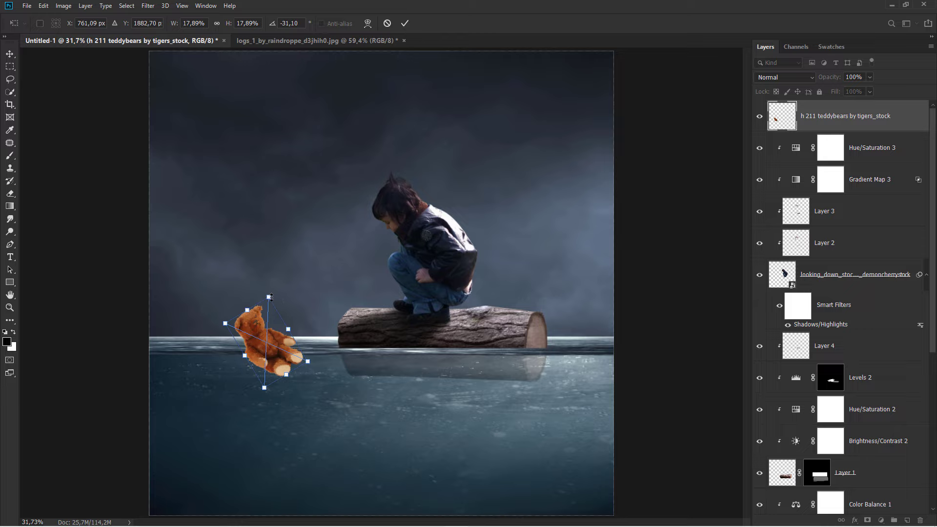
drag(271, 297, 271, 301)
key(Return)
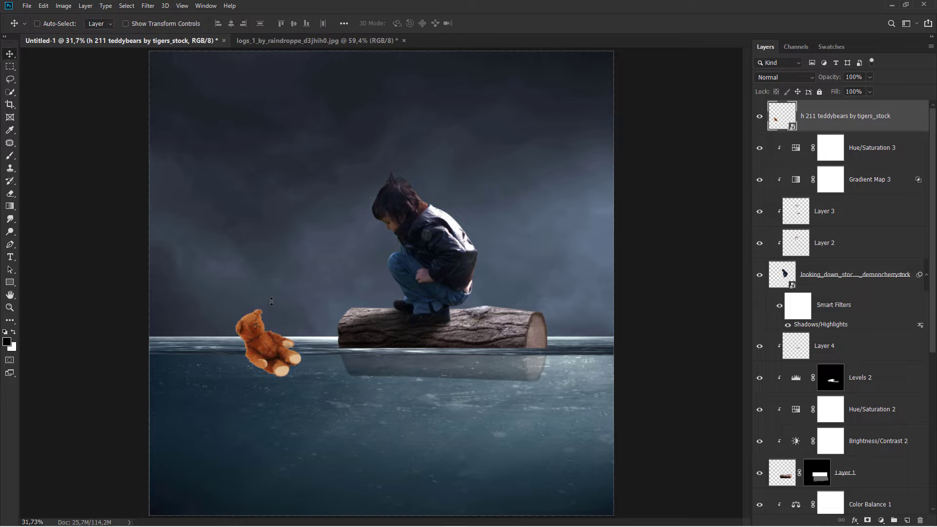
Move the bear nearer the log and mask it to the part above the waterline
alt+scroll(272, 306, up, 5)
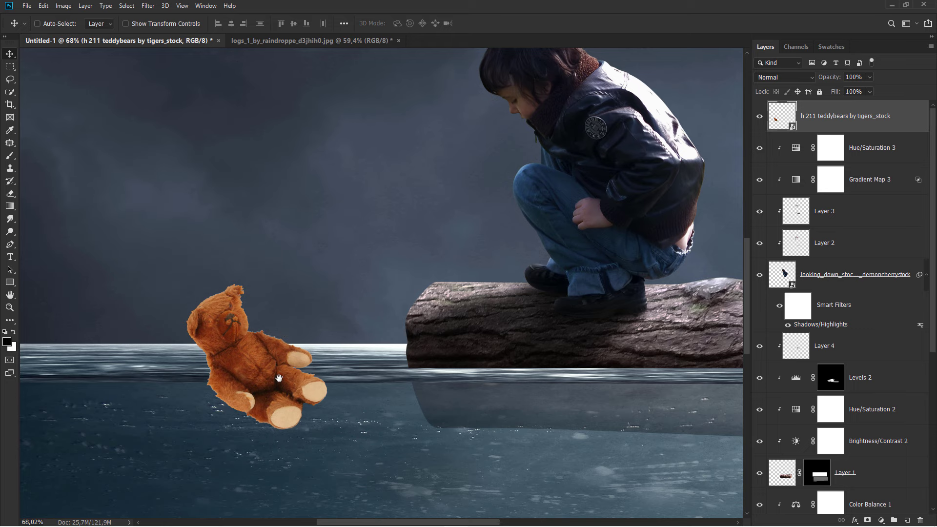
mouse_move(279, 378)
mouse_down()
mouse_move(252, 337)
mouse_move(324, 336)
mouse_up()
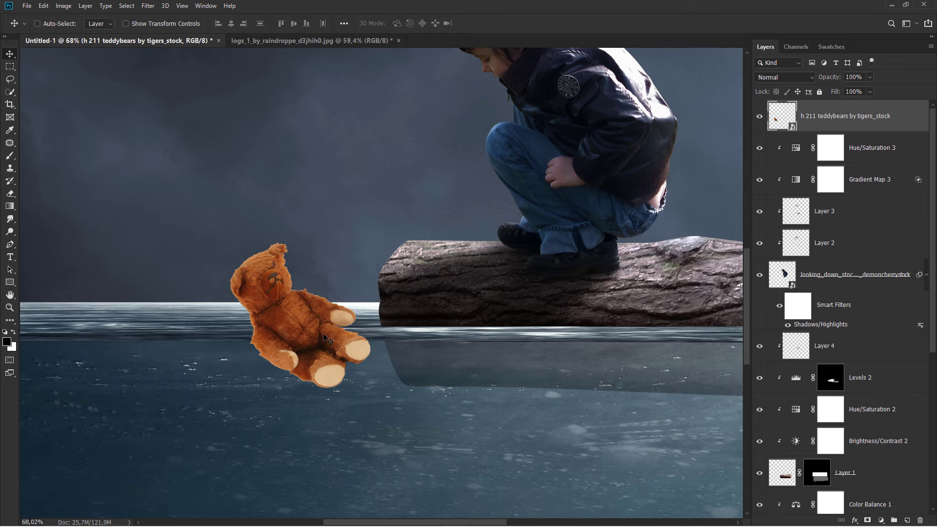
alt+scroll(327, 354, up, 2)
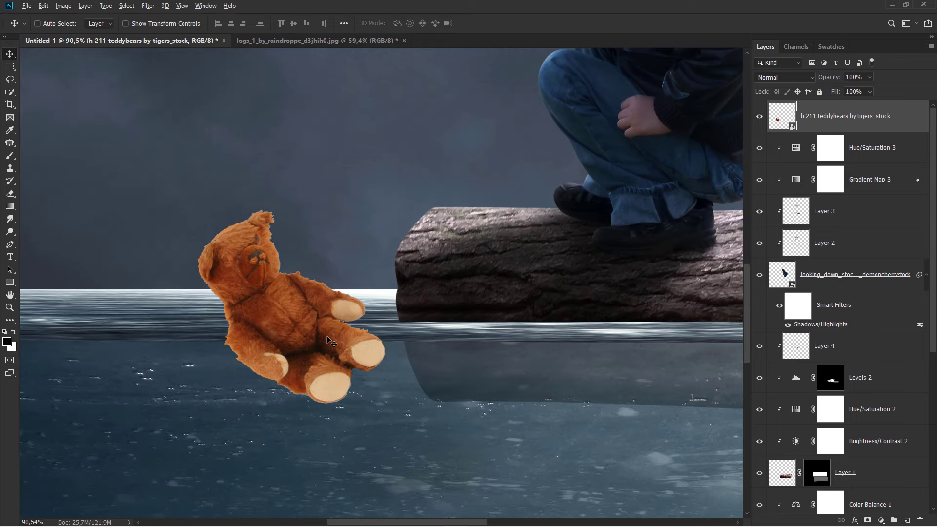
alt+scroll(327, 337, up, 1)
alt+scroll(200, 292, down, 1)
key(m)
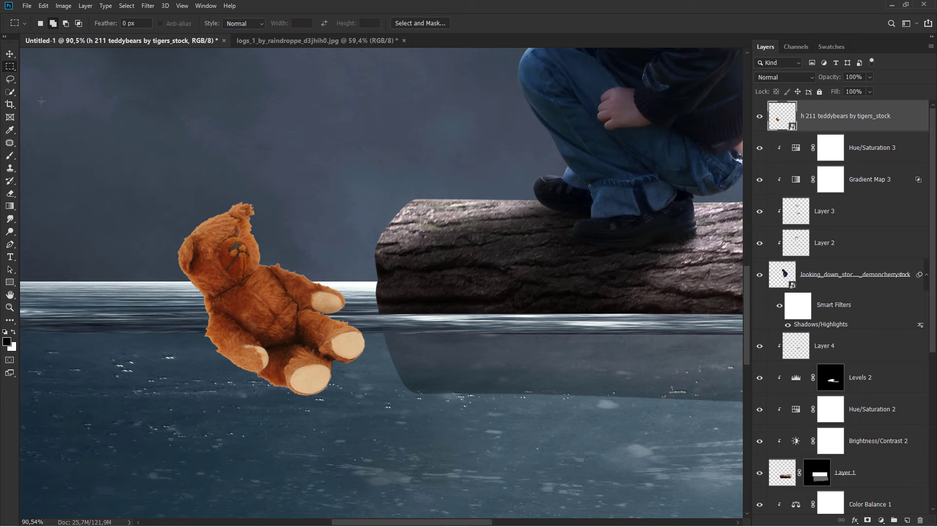
drag(126, 173, 368, 301)
click(867, 520)
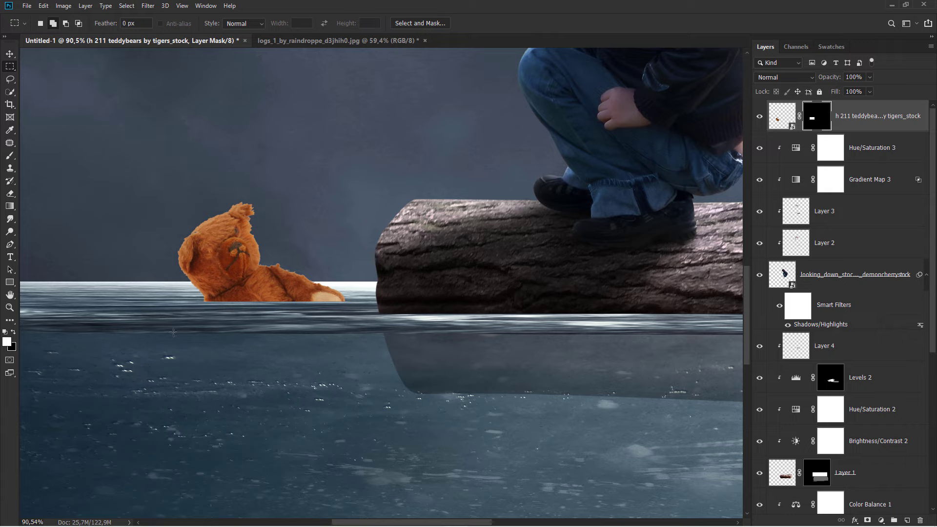
Paint a faint bear reflection into the water below it with a larger soft brush
drag(125, 332, 501, 494)
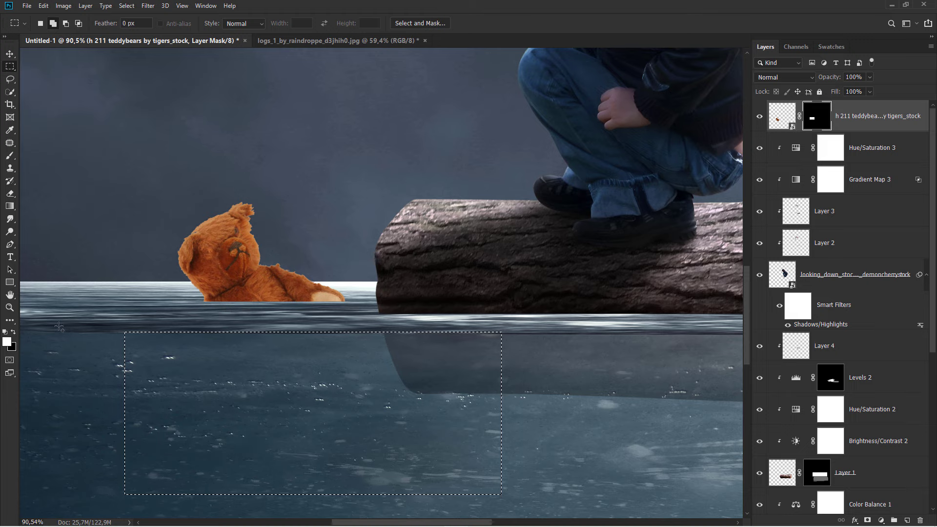
scroll(125, 361, down, 1)
drag(233, 308, 239, 298)
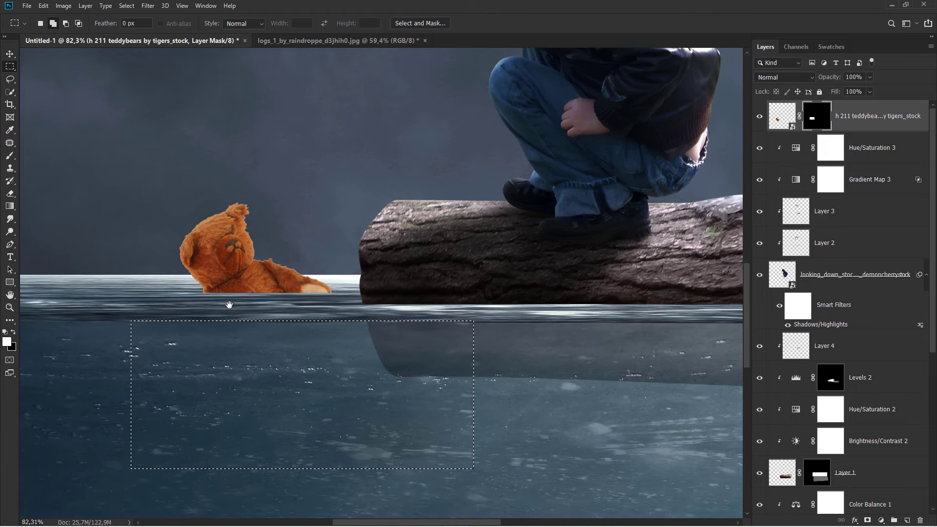
click(12, 157)
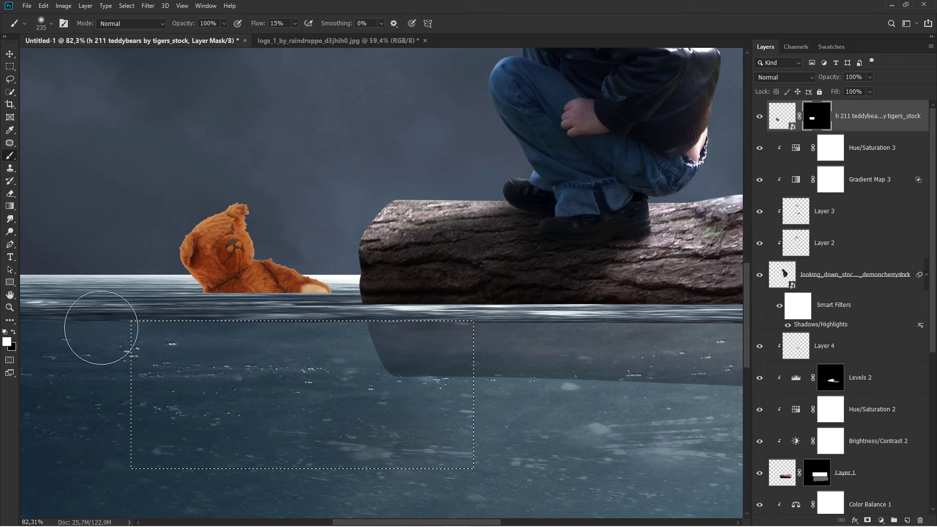
drag(220, 339, 453, 355)
scroll(429, 347, down, 1)
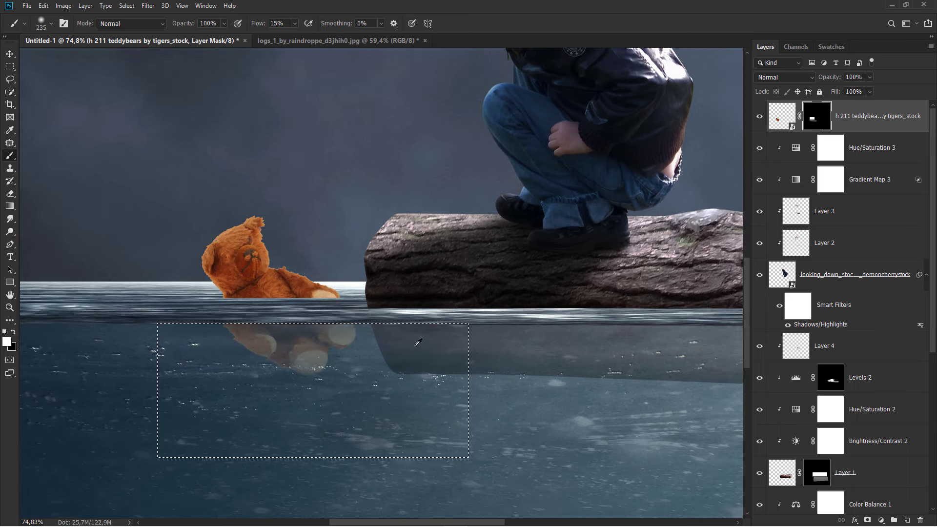
key(ctrl+z)
key(bracketright)
drag(181, 342, 520, 353)
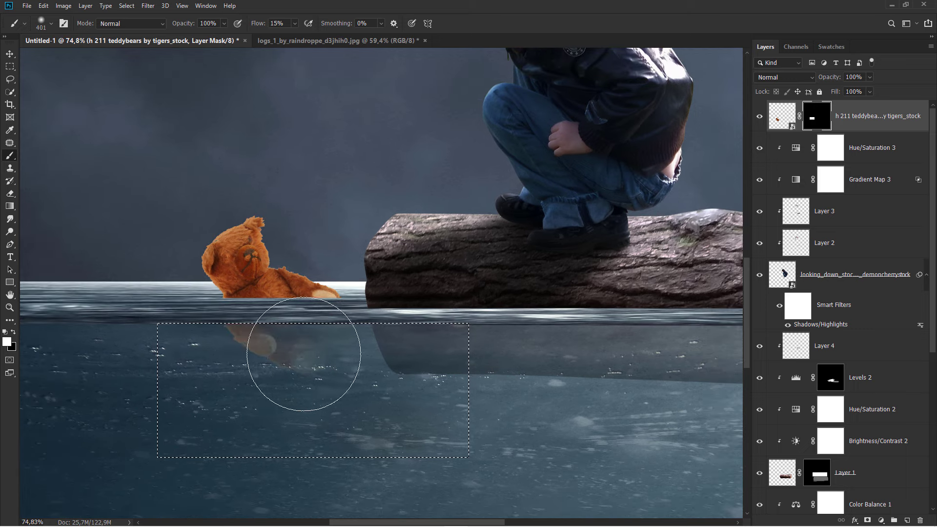
scroll(520, 354, down, 1)
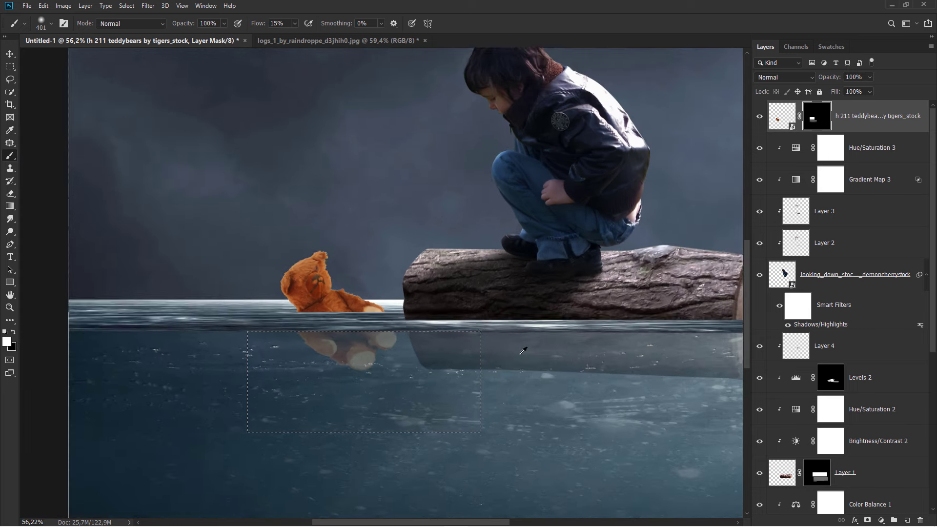
scroll(519, 354, up, 1)
key(ctrl+d)
scroll(469, 332, down, 3)
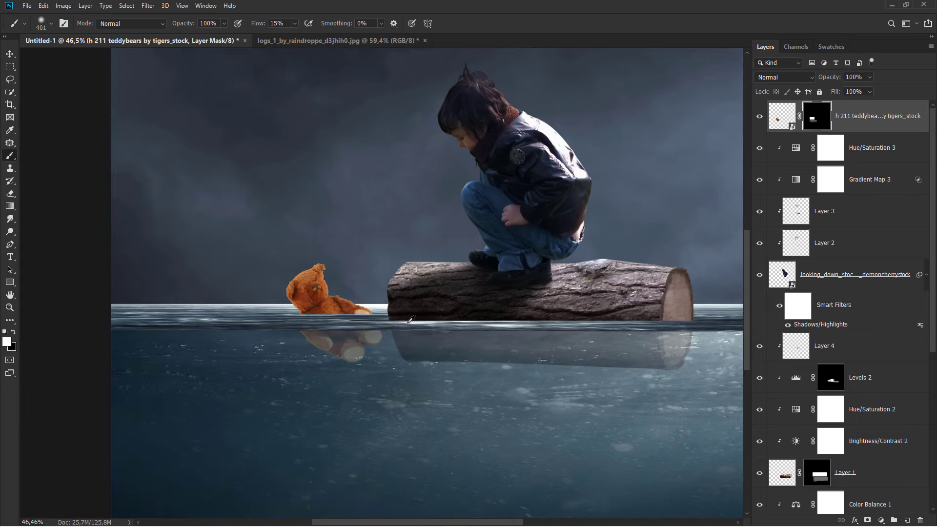
scroll(454, 301, down, 1)
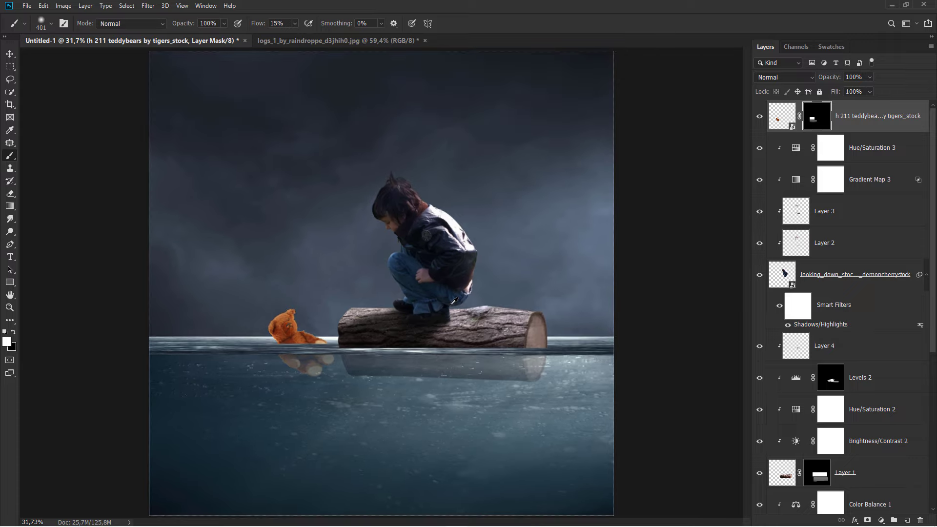
Move the teddy bear slightly further left and target its image rather than its mask
click(10, 55)
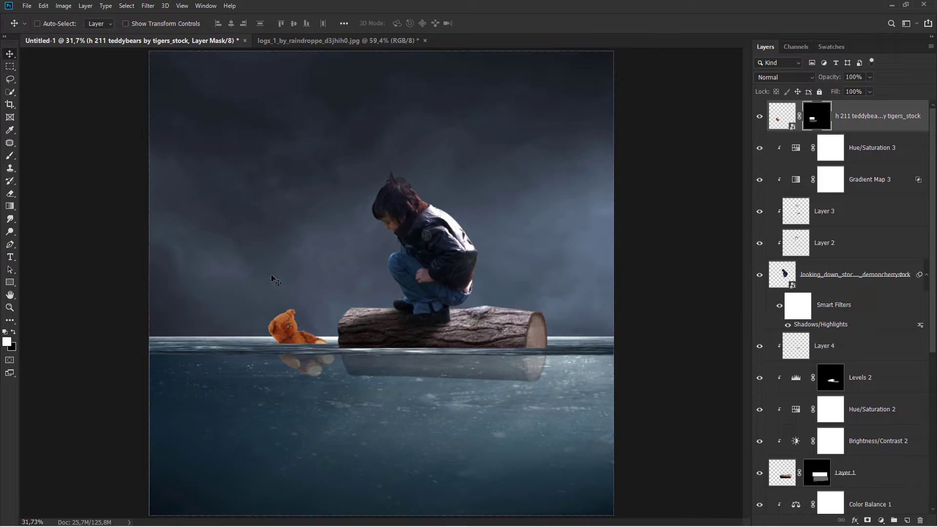
scroll(302, 349, up, 1)
scroll(302, 349, up, 1)
drag(305, 352, 288, 349)
scroll(291, 350, down, 2)
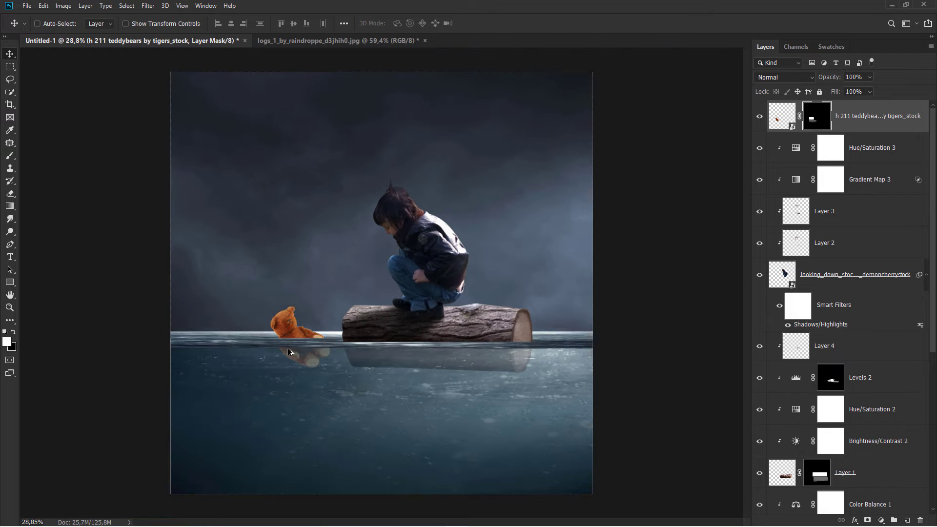
scroll(290, 350, up, 1)
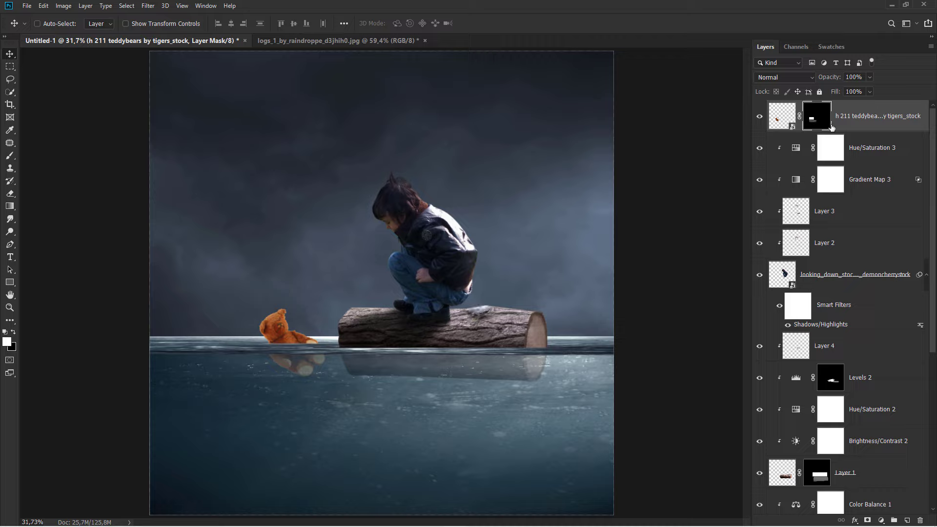
key(ctrl+2)
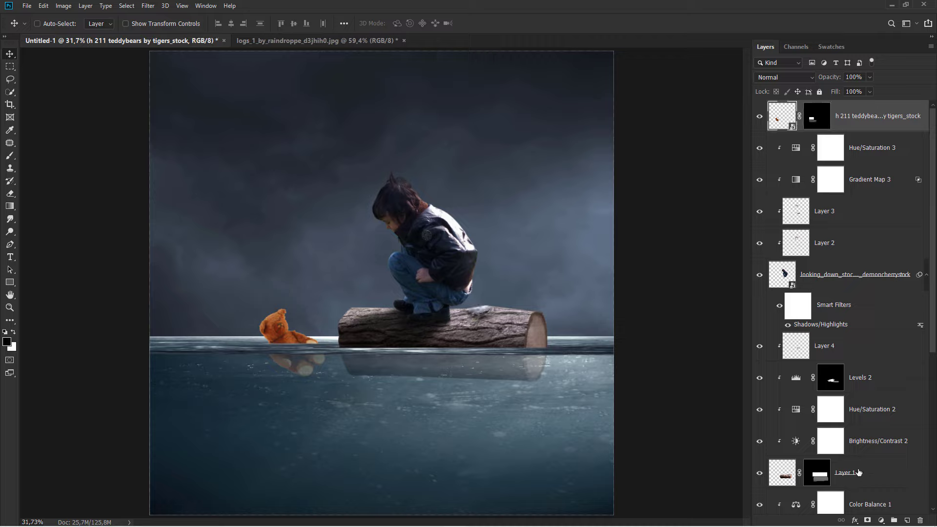
Shift the bear, boy and log layers slightly left together, then reselect the bear layer
shift+click(866, 483)
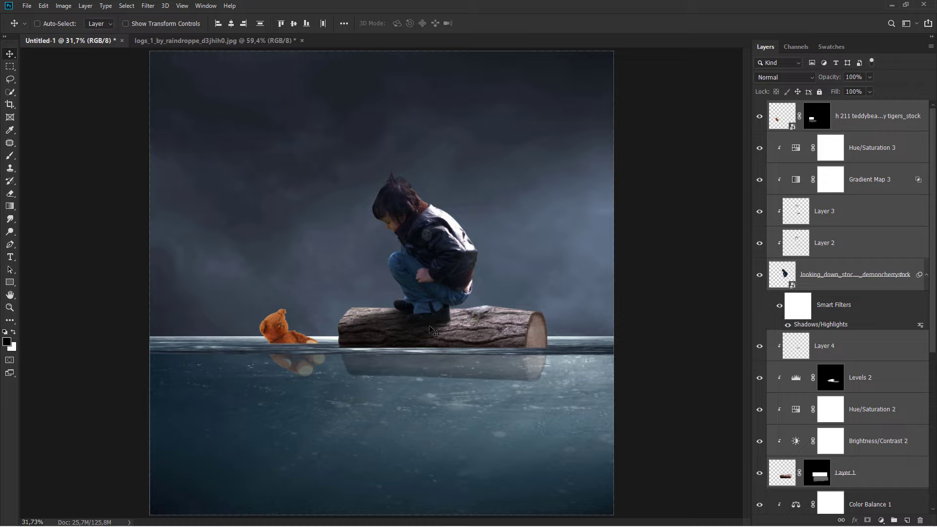
drag(429, 326, 420, 325)
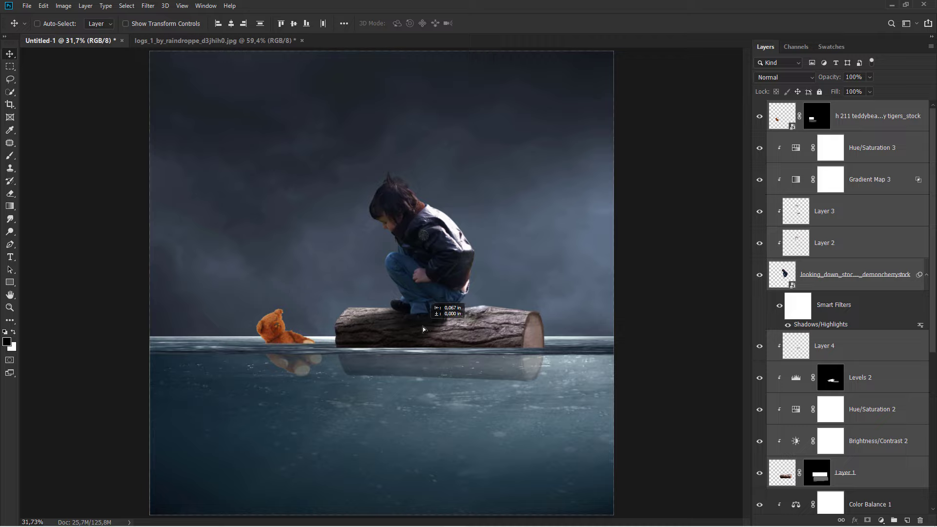
key(shift+Left)
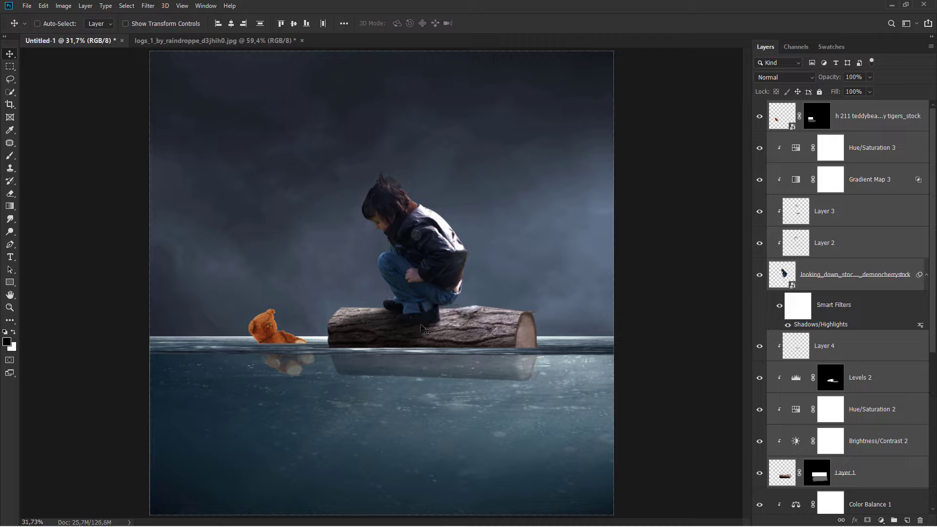
key(Left)
key(Left)
key(Left)
key(Right)
key(Right)
click(885, 111)
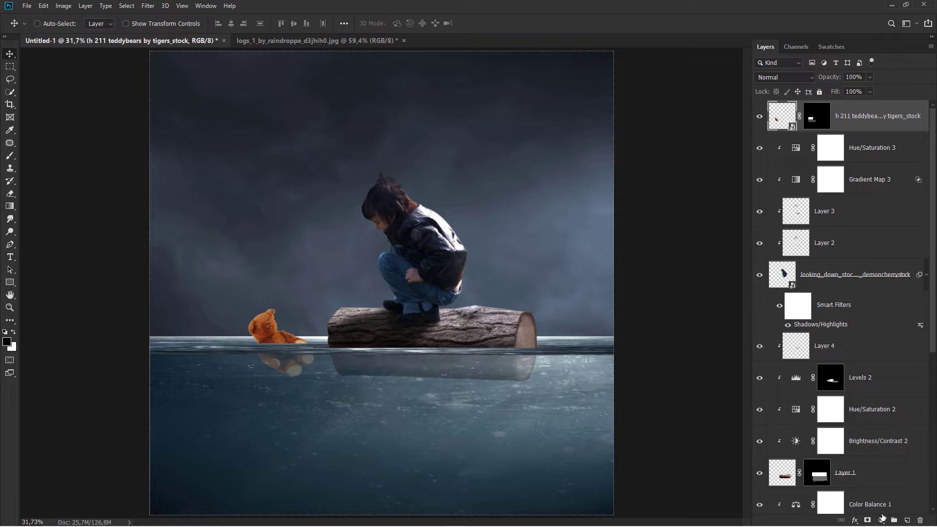
Add a Hue/Saturation adjustment clipped to the teddy bear layer, desaturating it to -18
click(882, 517)
click(820, 428)
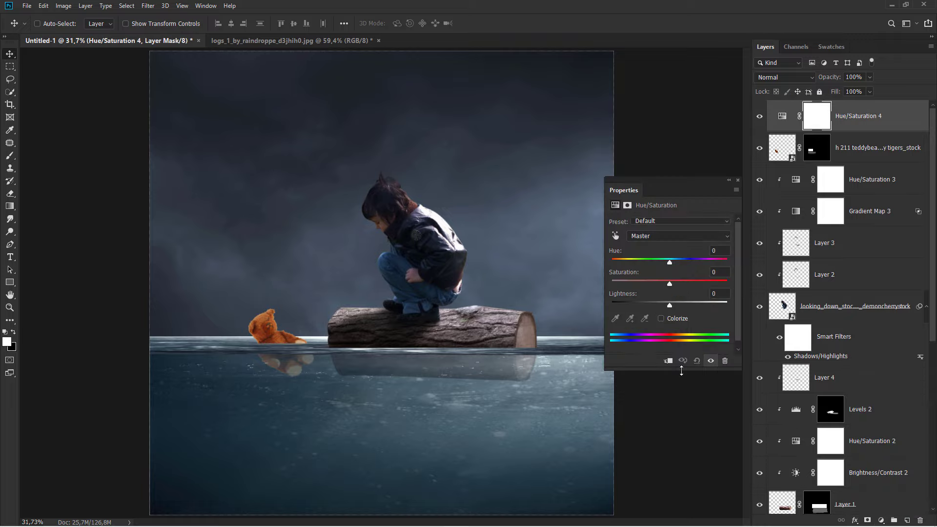
click(667, 361)
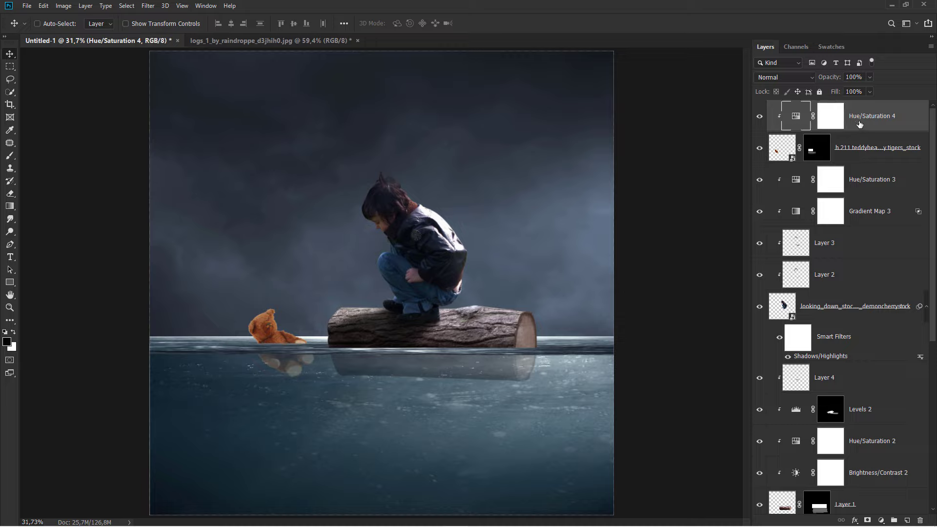
key(ctrl+2)
Add a Levels adjustment clipped to the teddy bear with input black 24 and output white 170
click(879, 520)
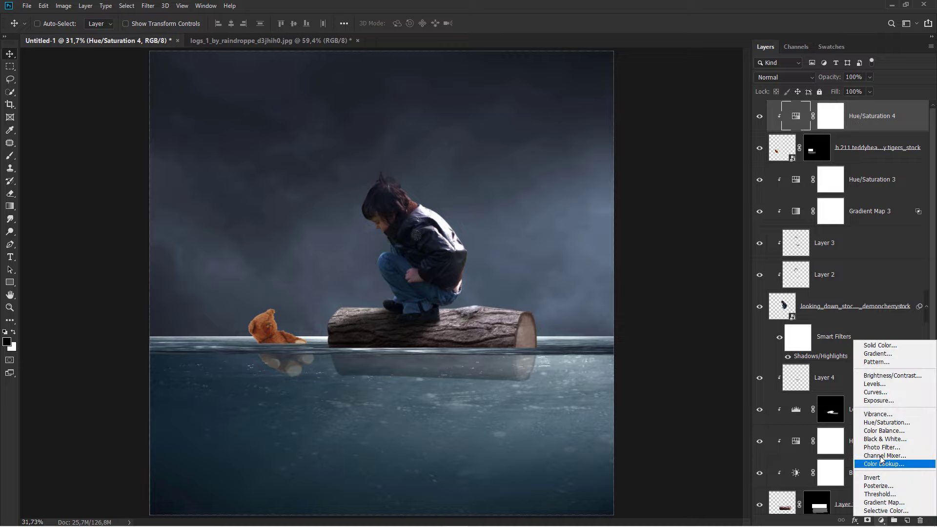
click(882, 385)
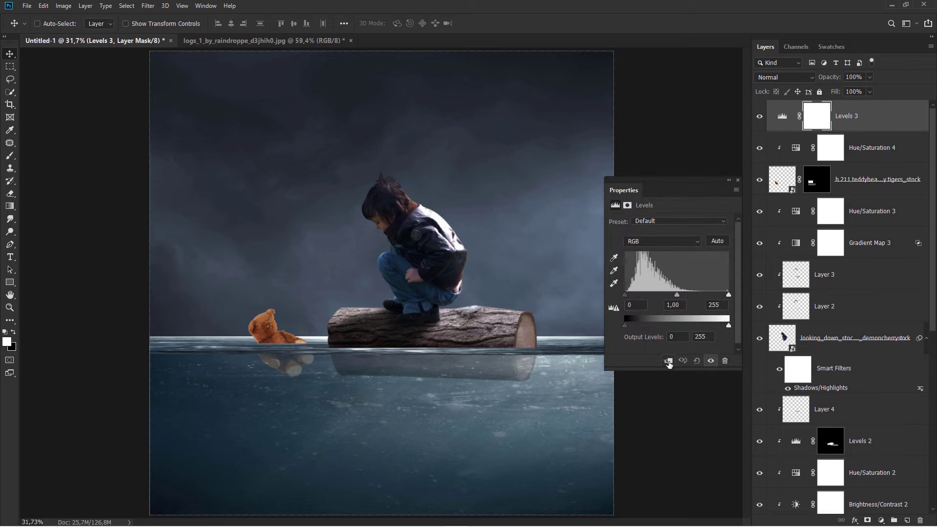
click(668, 361)
alt+scroll(300, 343, up, 5)
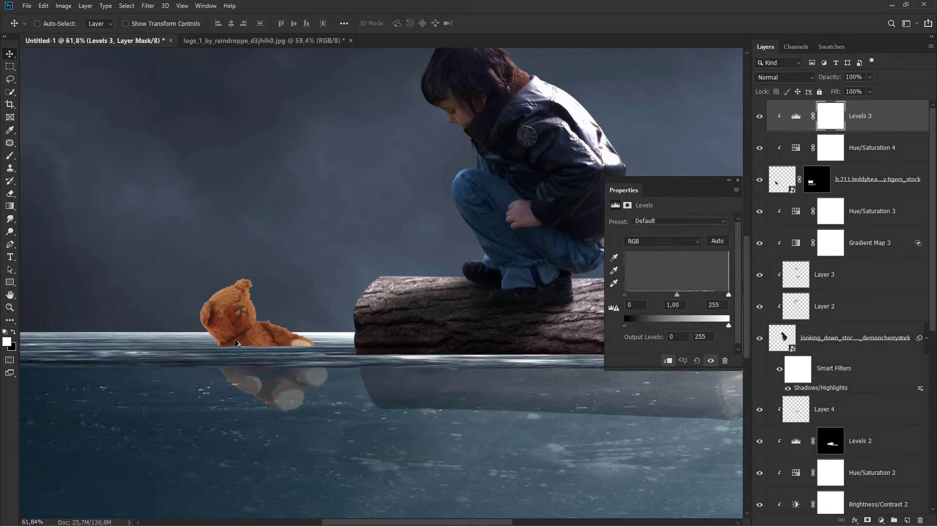
drag(624, 295, 635, 295)
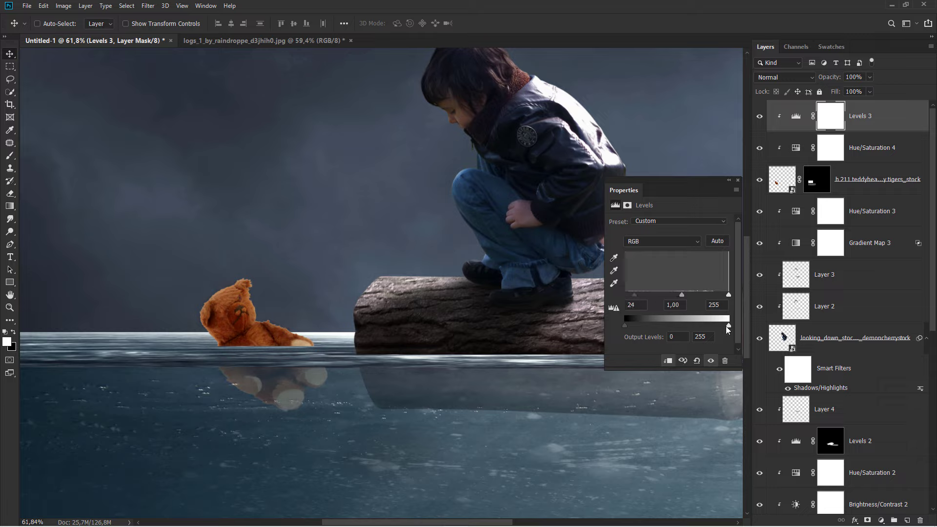
drag(728, 326, 694, 326)
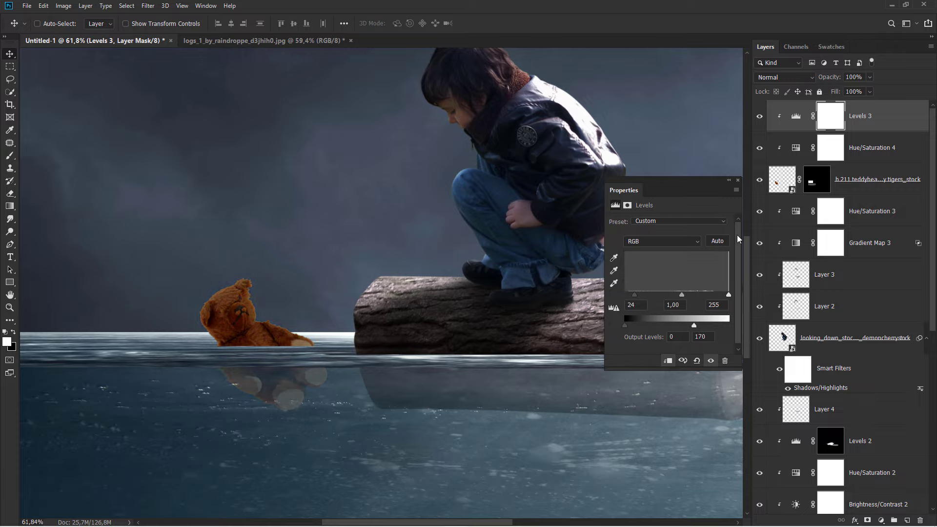
click(737, 180)
Paint black on the Levels mask with a 214 px brush to keep the bear's head brighter
drag(543, 245, 539, 224)
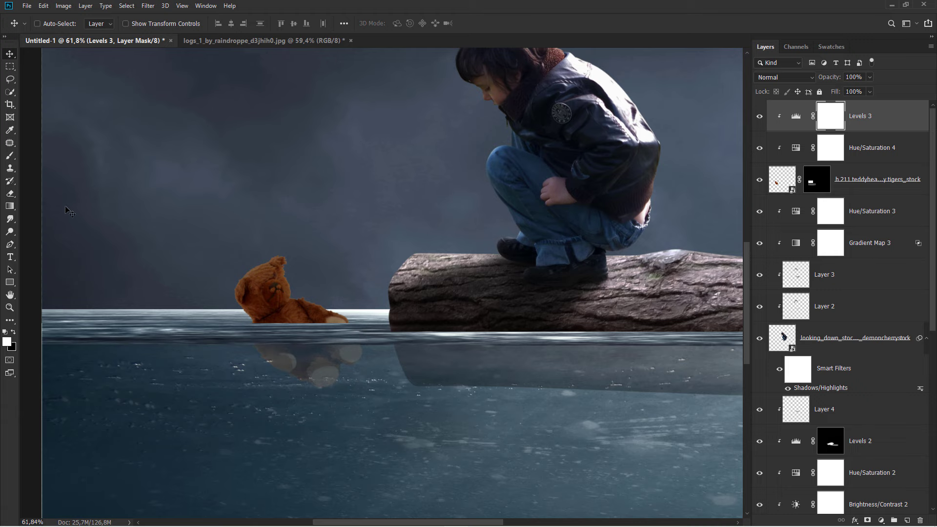
right_click(11, 156)
click(81, 159)
scroll(263, 263, up, 2)
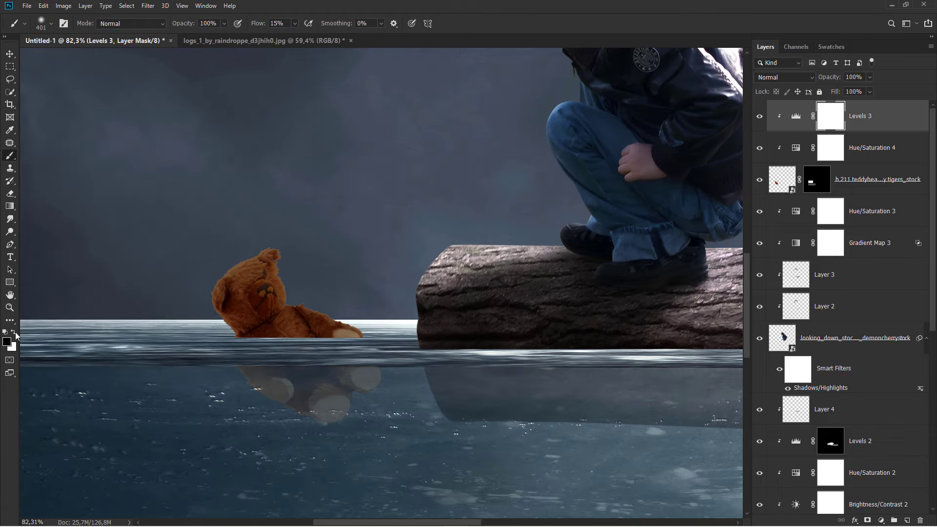
drag(281, 243, 259, 243)
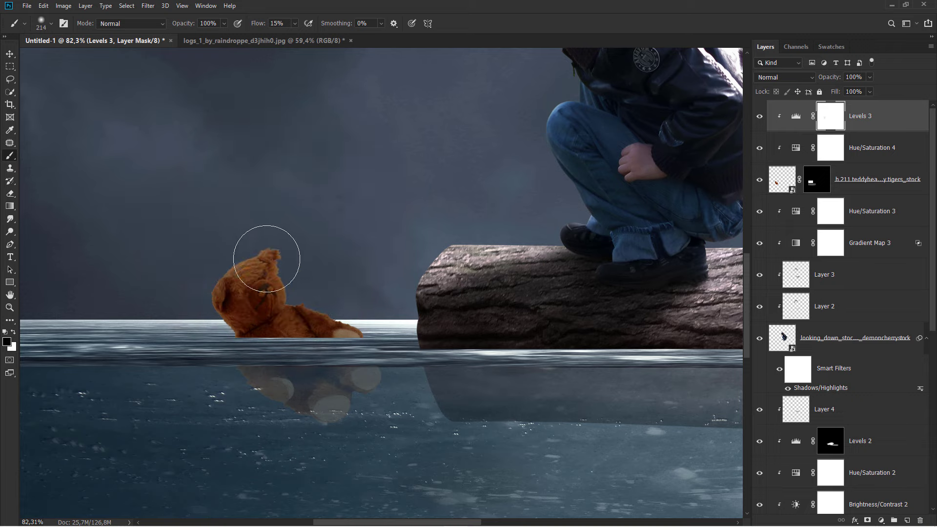
mouse_move(356, 283)
mouse_down()
mouse_move(276, 275)
mouse_move(244, 247)
mouse_move(280, 287)
mouse_move(338, 305)
mouse_up()
scroll(329, 268, down, 3)
scroll(342, 276, down, 2)
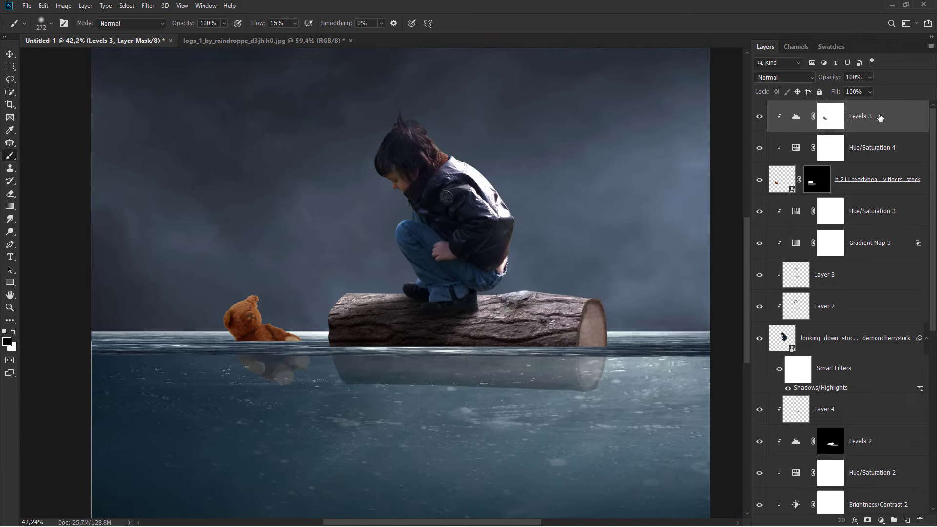
key(ctrl+2)
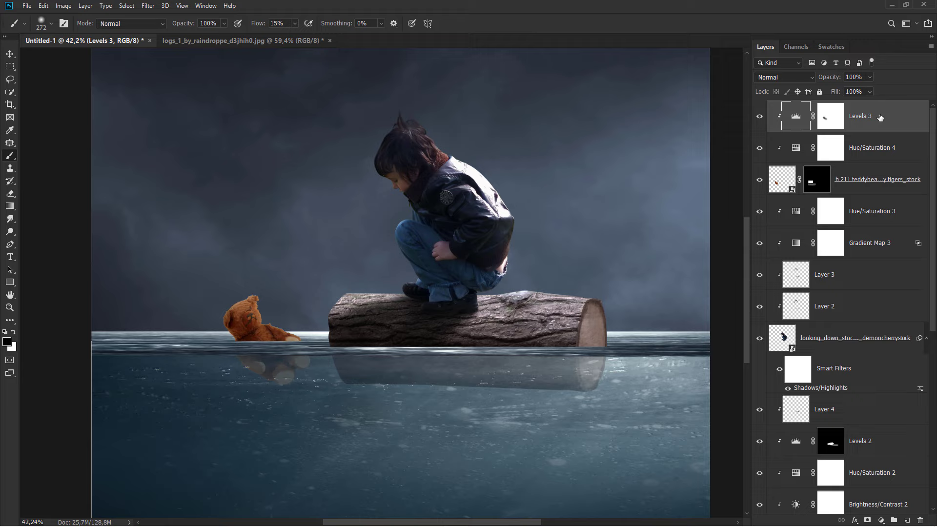
Give the teddy bear a Linear Dodge Inner Shadow with distance 5 and size 5
right_click(868, 176)
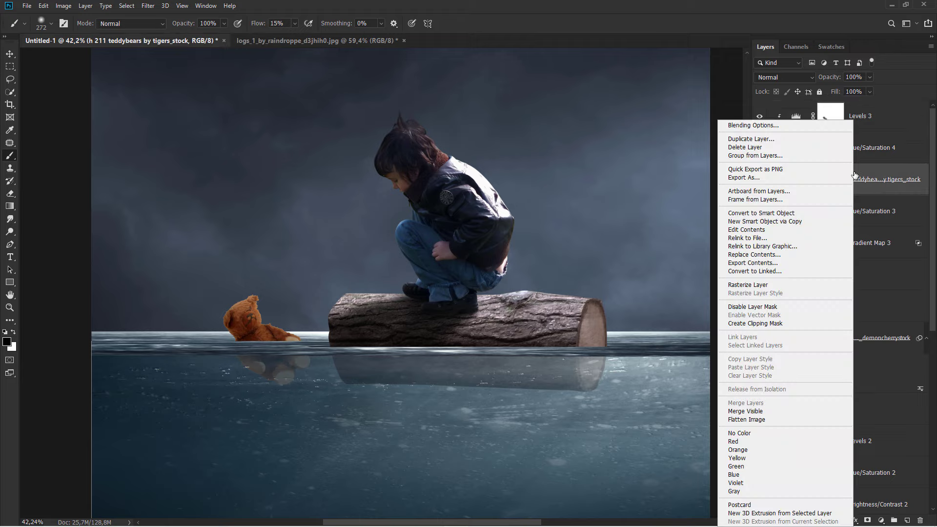
click(789, 128)
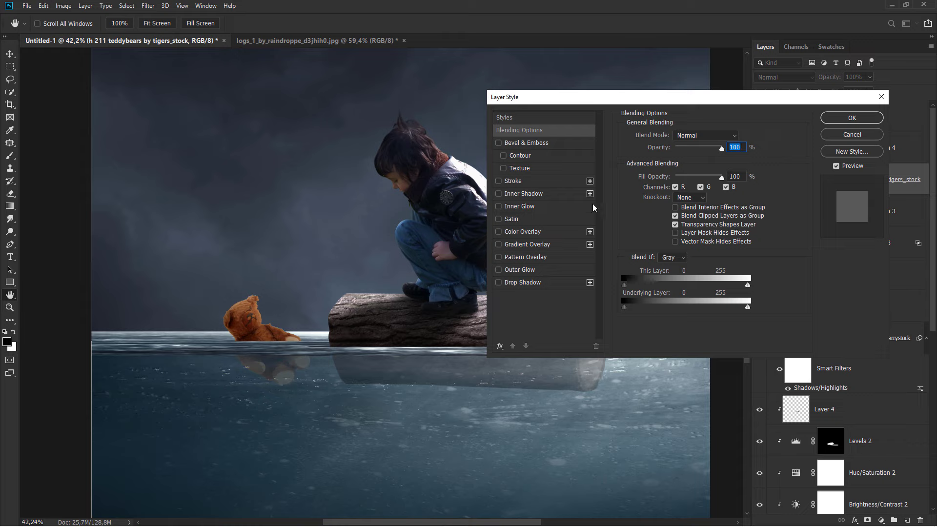
click(528, 195)
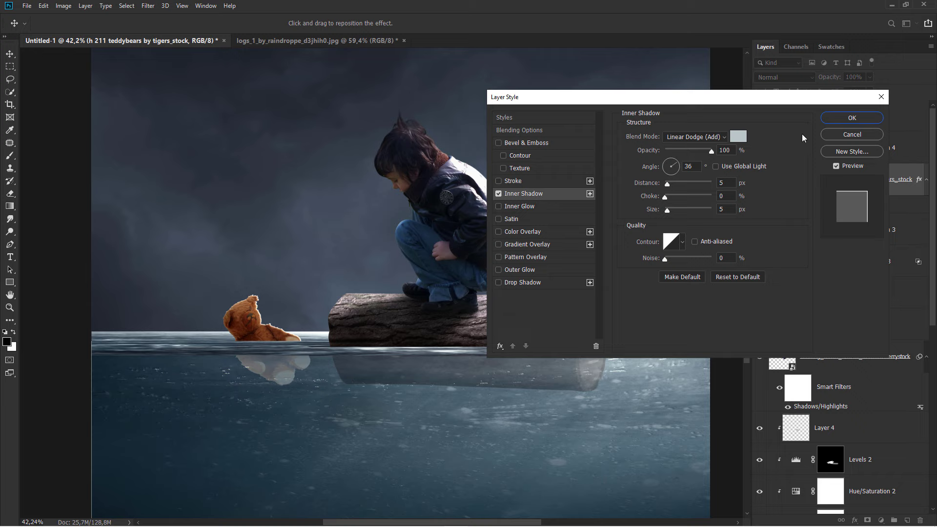
click(852, 118)
Split the Inner Shadow effect onto its own layer and move it to the top of the stack
right_click(819, 211)
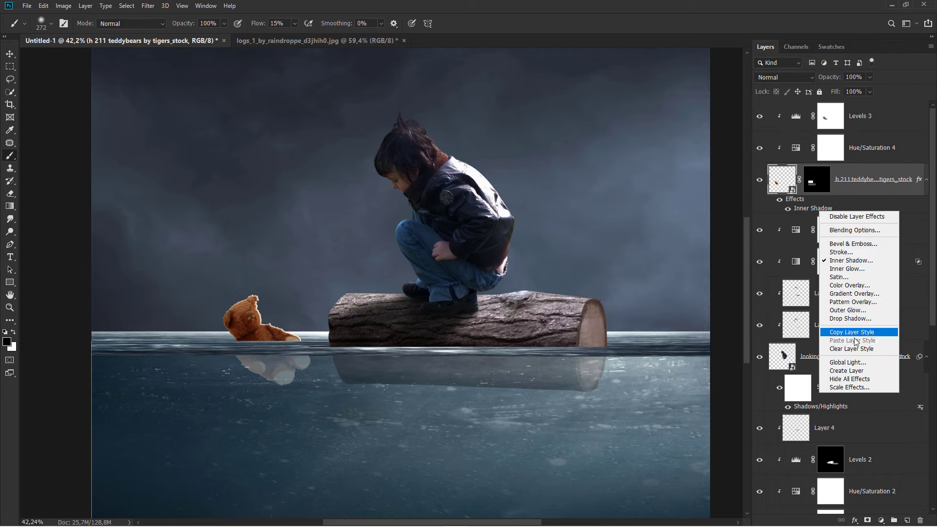
click(847, 371)
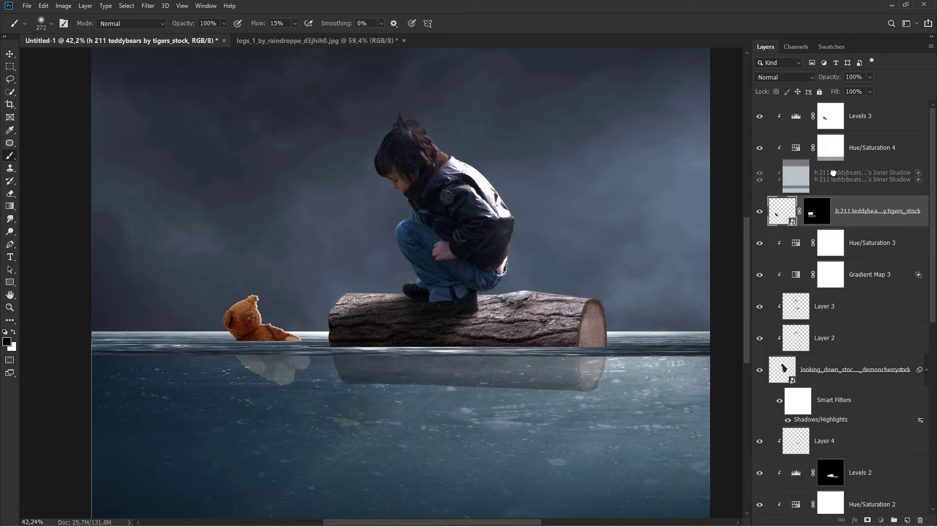
drag(833, 187, 834, 103)
scroll(278, 304, up, 3)
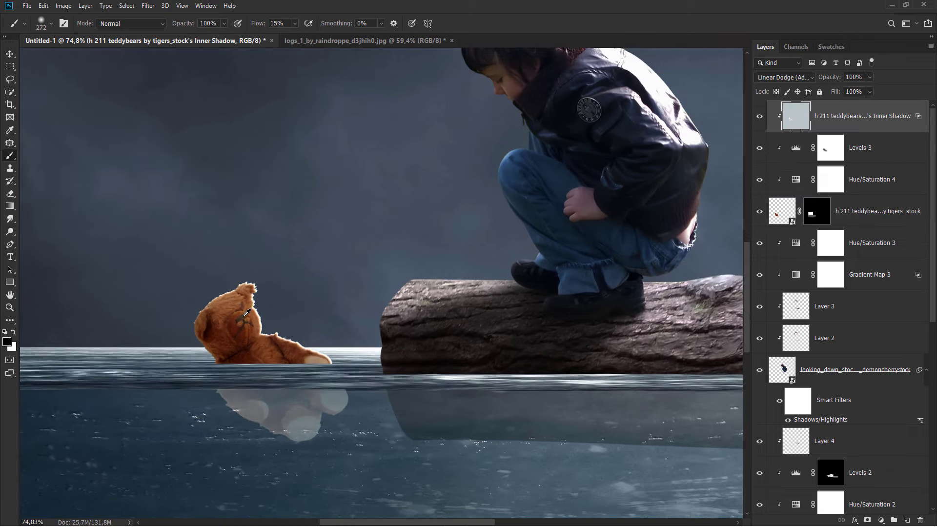
scroll(277, 304, up, 2)
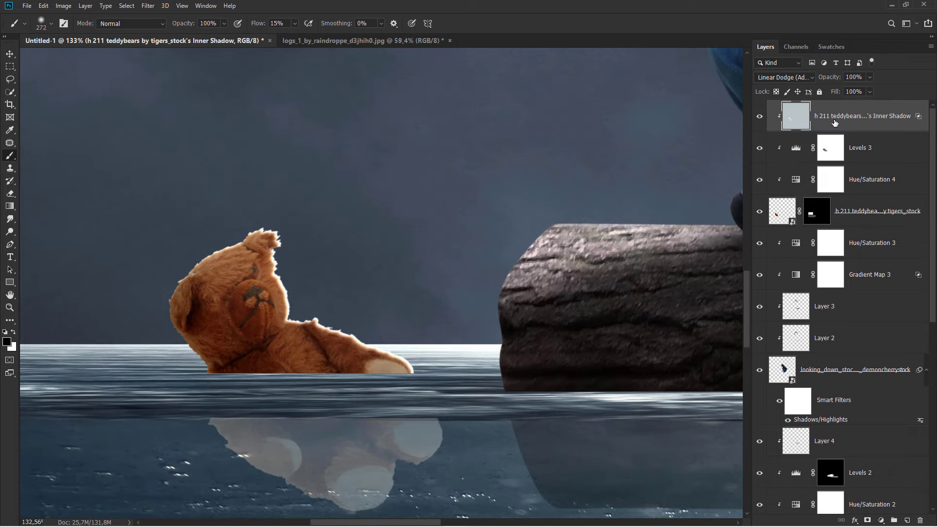
Split the Inner Shadow layer's Underlying Layer black slider to 62/190 in Blending Options
right_click(834, 124)
click(835, 128)
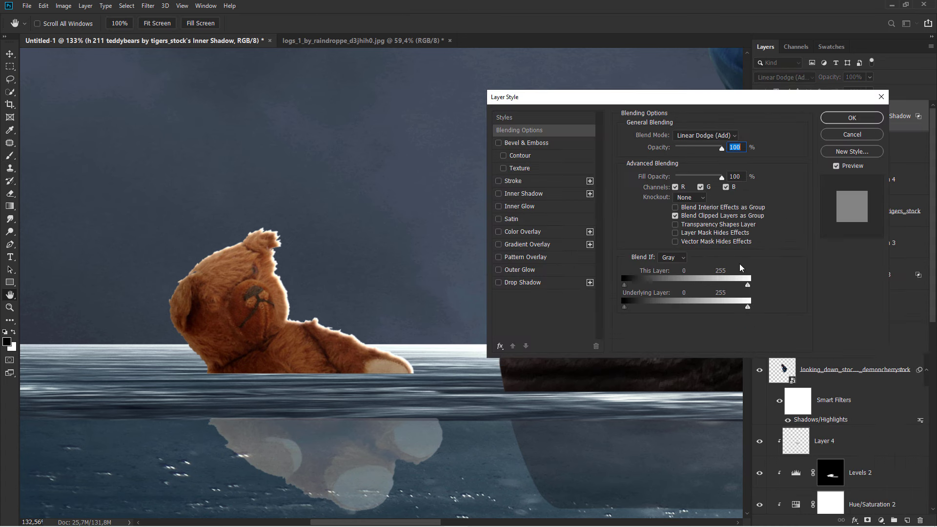
mouse_move(623, 307)
mouse_down()
mouse_move(723, 311)
mouse_move(661, 311)
mouse_up()
key(alt)
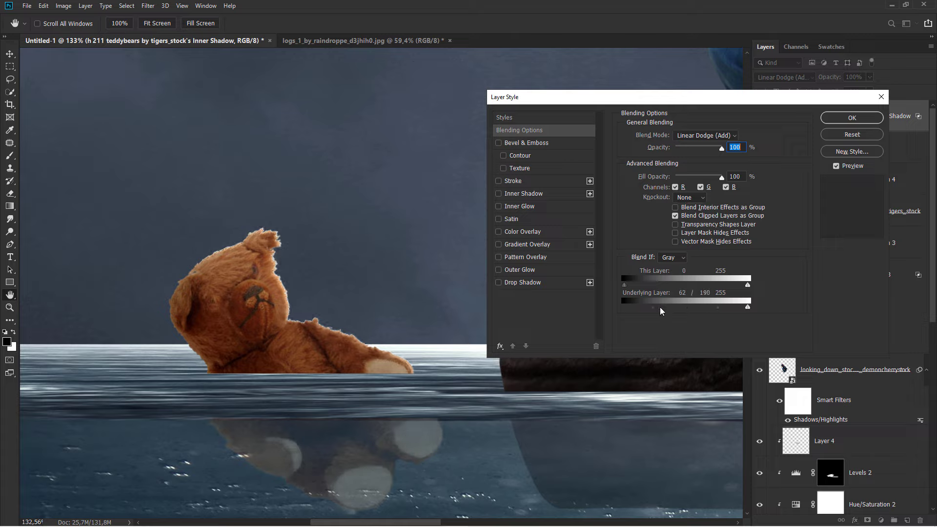
click(857, 119)
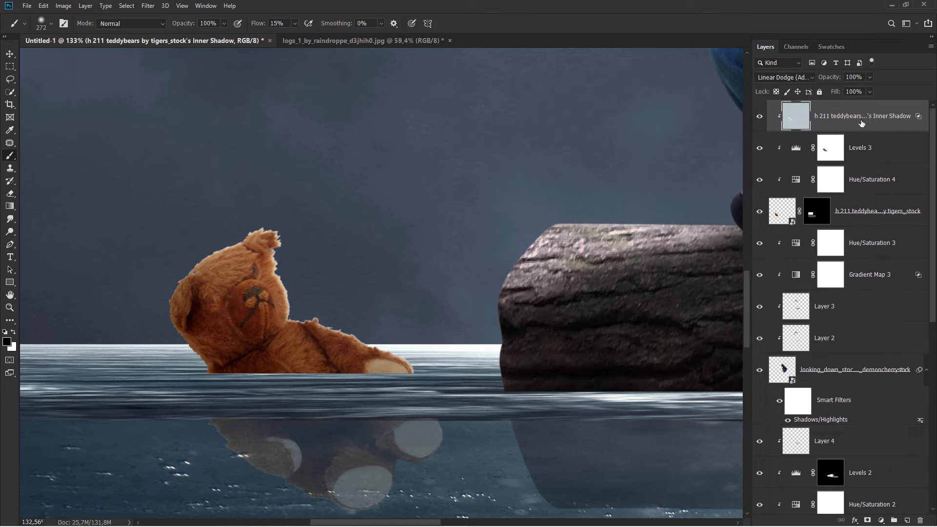
Add an inverted black mask and paint white with a 123 px brush to reveal the glow around the ear
click(867, 520)
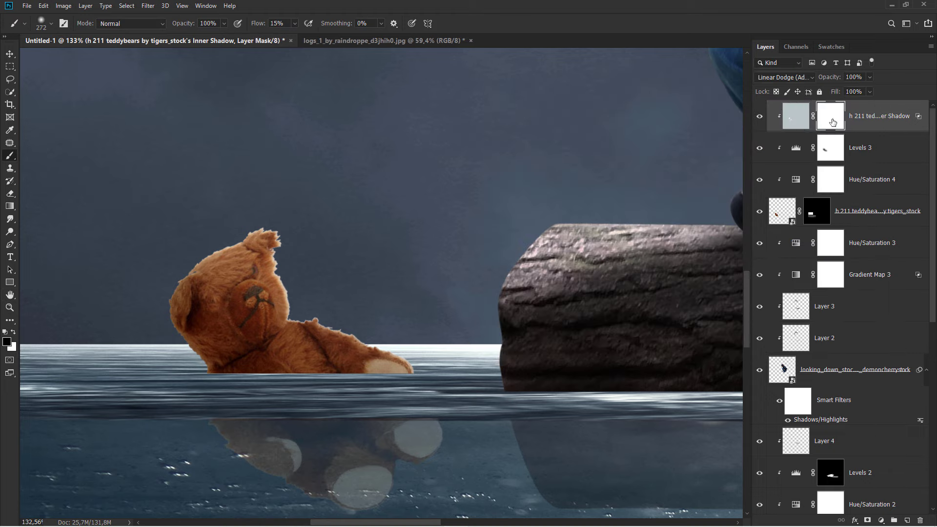
key(ctrl+i)
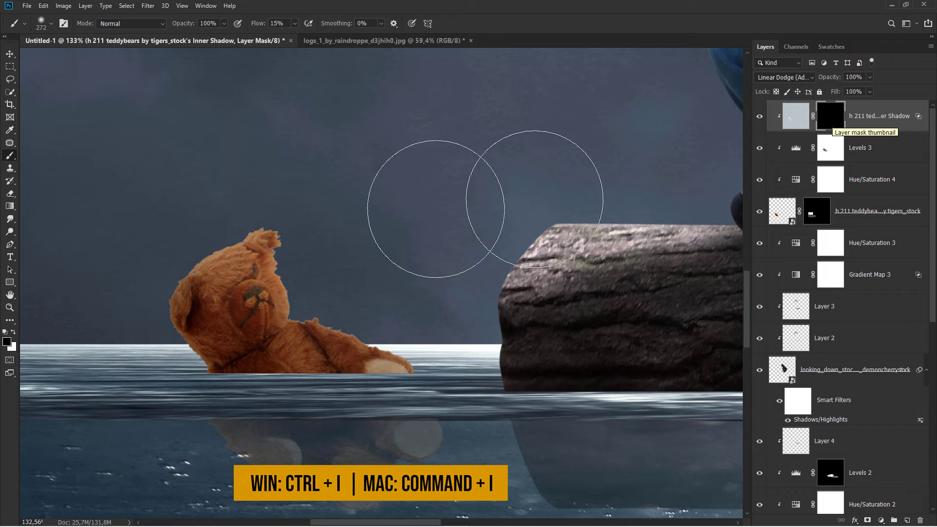
drag(253, 227, 268, 220)
scroll(299, 266, up, 1)
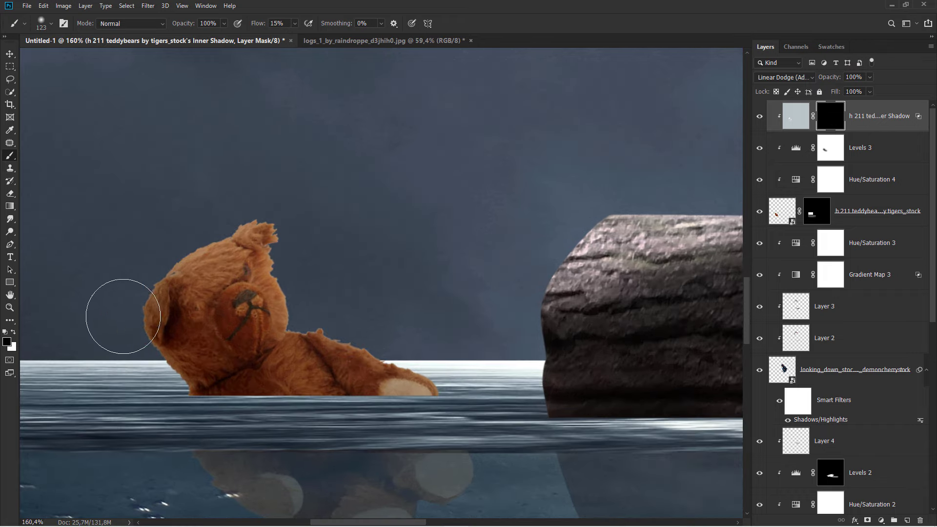
click(13, 333)
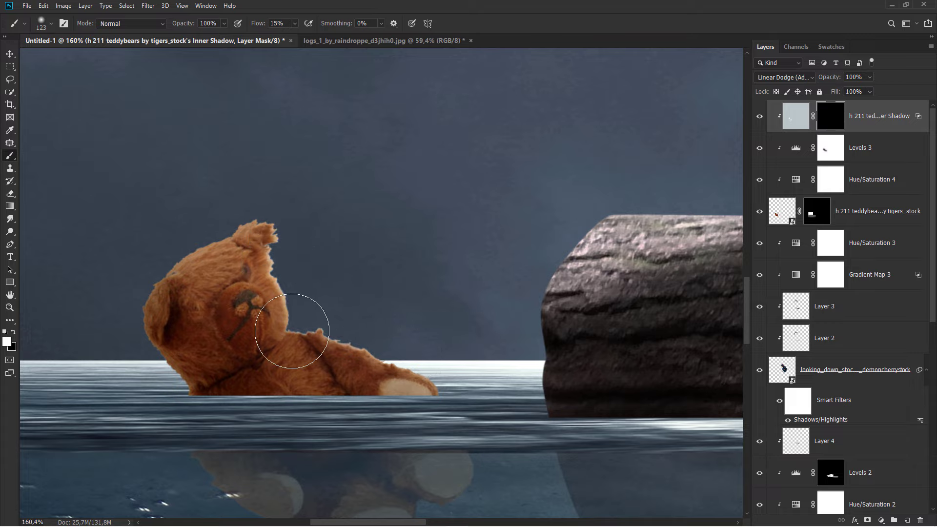
mouse_move(261, 246)
mouse_down()
mouse_move(226, 261)
mouse_move(247, 215)
mouse_up()
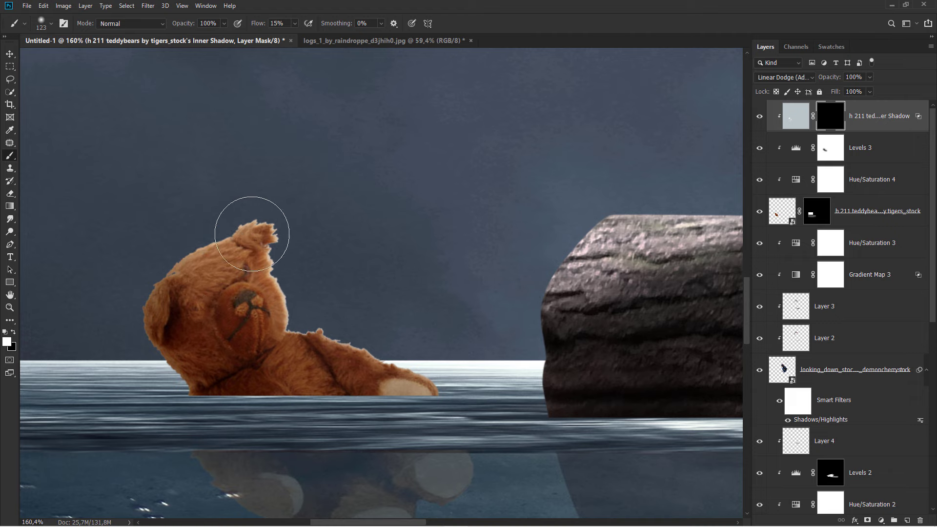
alt+scroll(343, 225, down, 3)
alt+scroll(345, 228, down, 2)
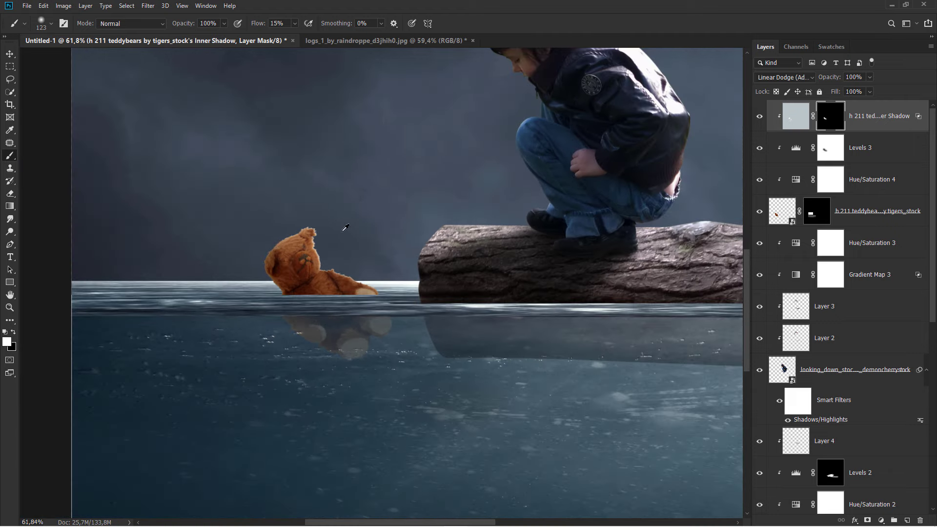
alt+scroll(345, 228, down, 3)
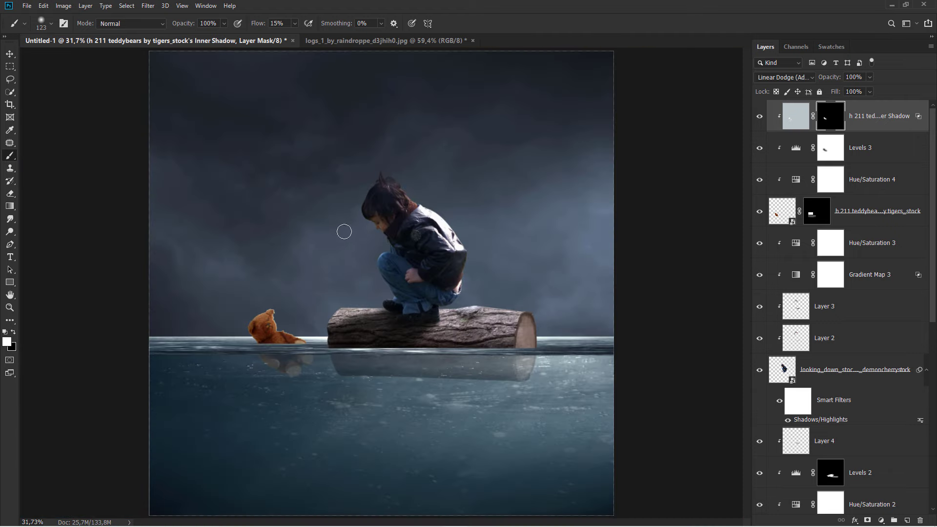
key(ctrl+2)
key(x)
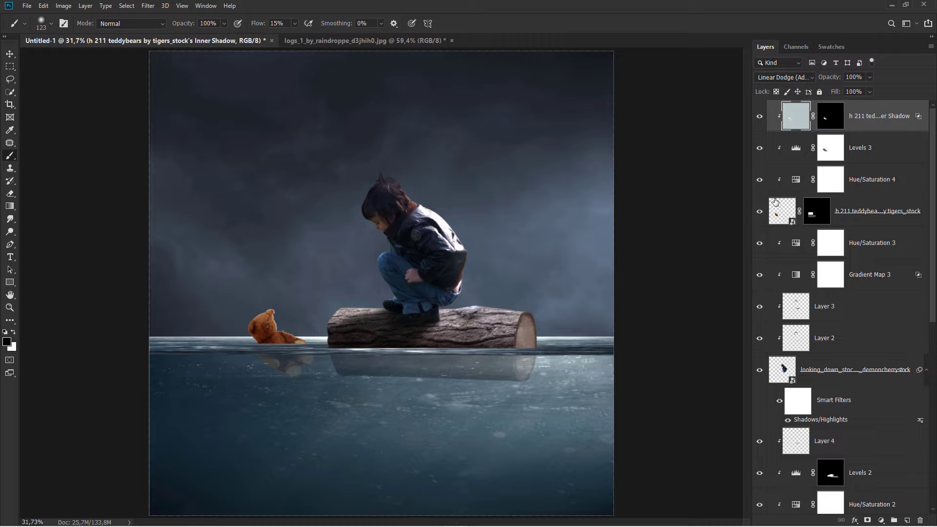
Place the migratory_stock bundle-on-a-stick image into the composite and rasterize its layer
click(438, 518)
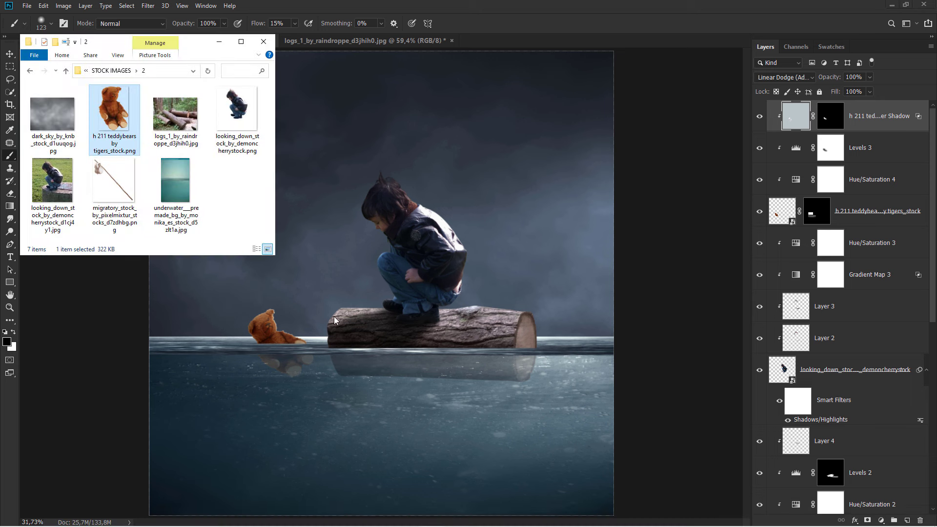
drag(114, 180, 374, 228)
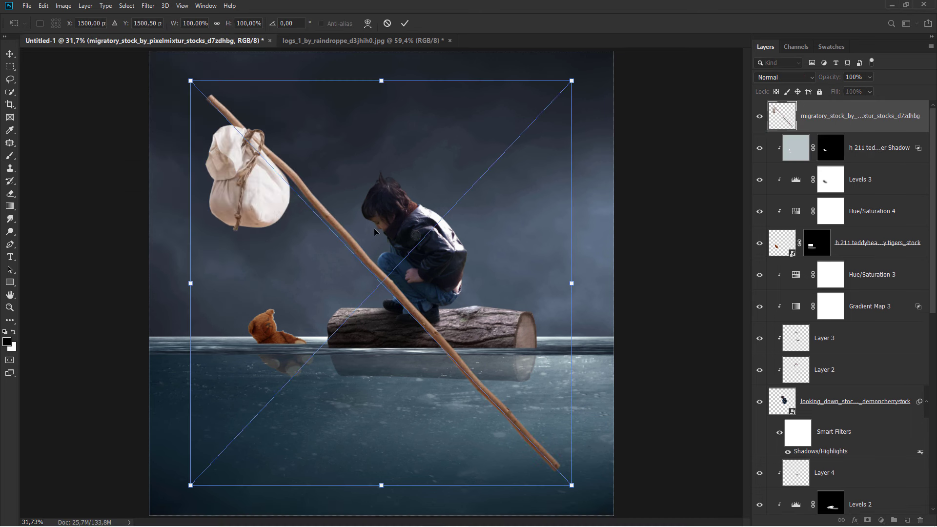
click(405, 23)
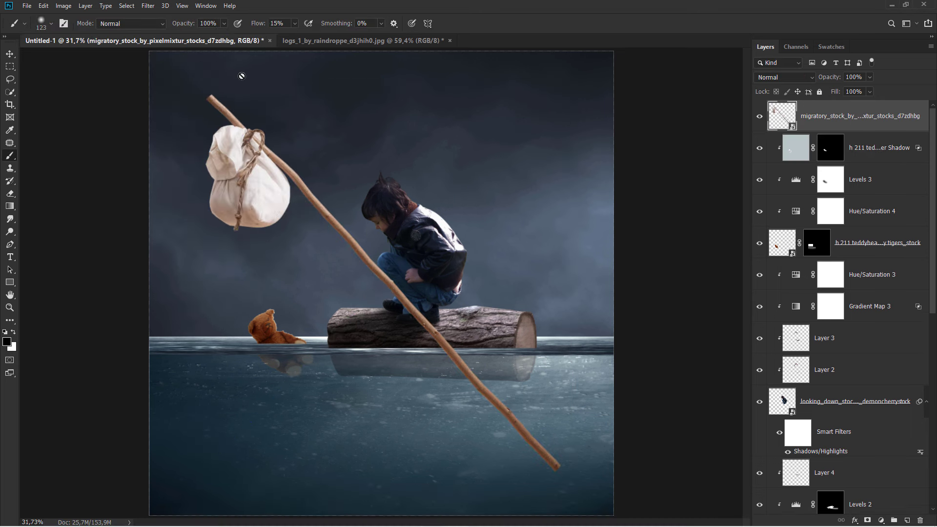
right_click(827, 116)
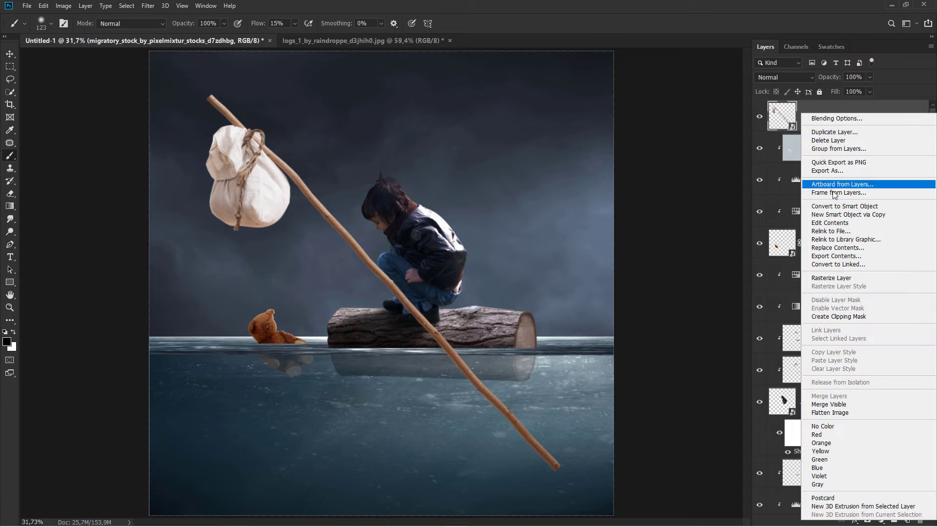
click(830, 278)
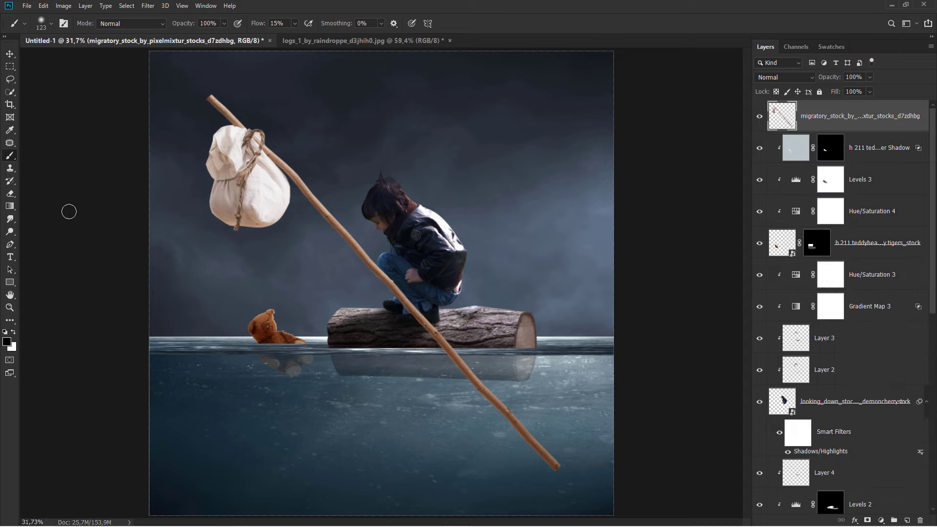
Set up a hard round Eraser at 100% flow and start erasing near the knot
click(10, 194)
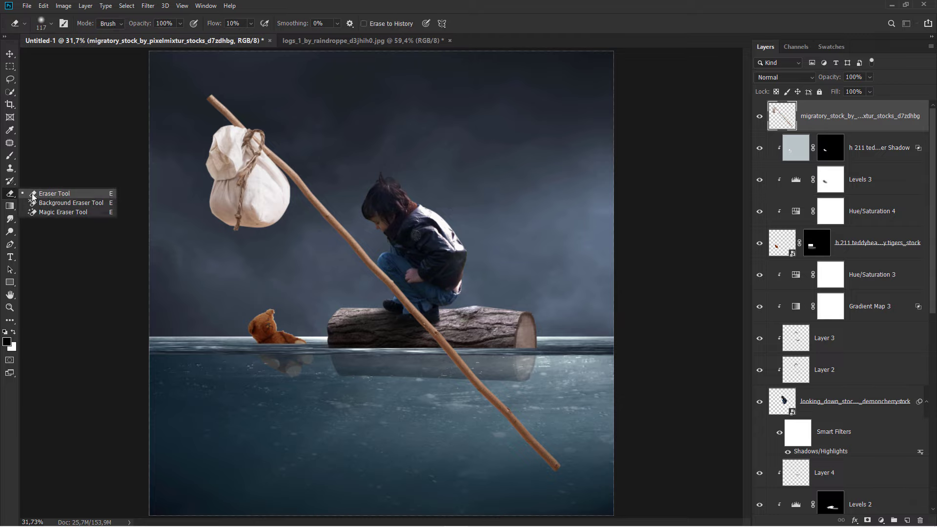
click(39, 193)
click(250, 23)
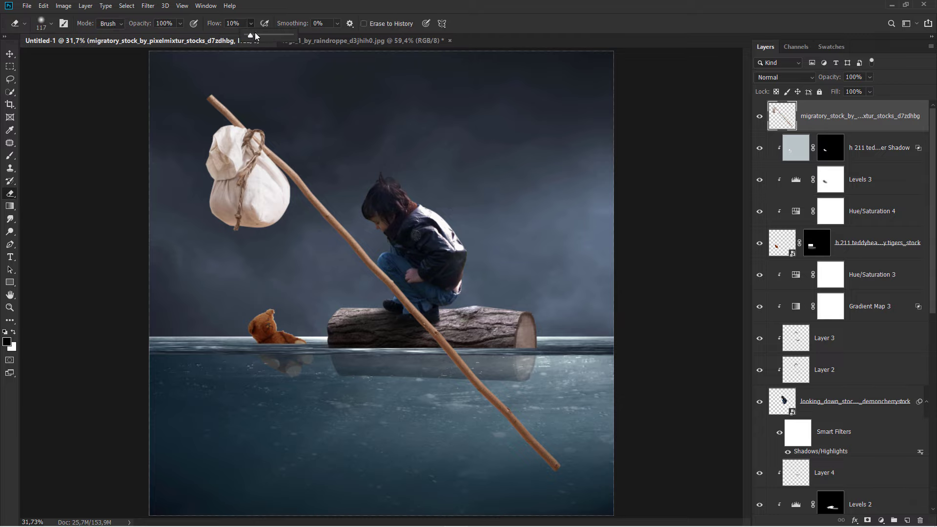
drag(259, 39, 337, 39)
scroll(268, 107, up, 2)
scroll(267, 107, up, 2)
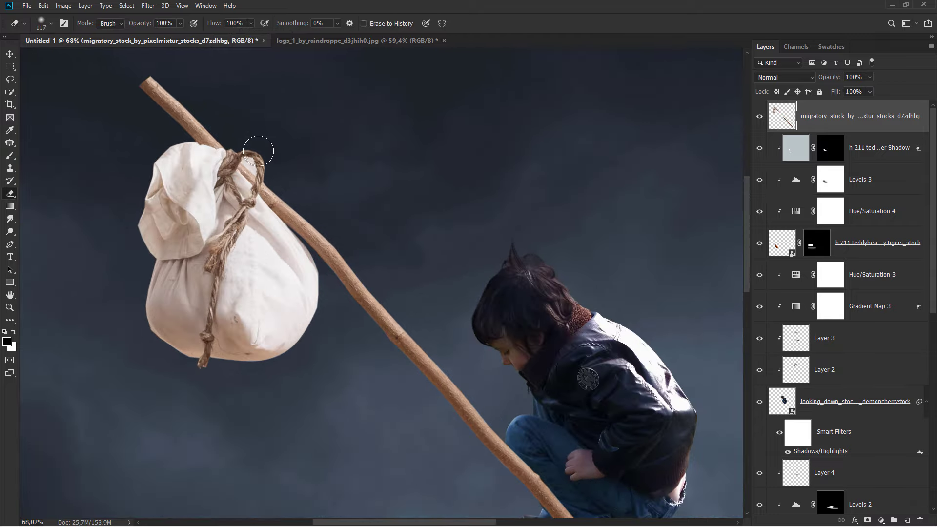
scroll(273, 117, up, 2)
drag(246, 156, 254, 164)
right_click(285, 158)
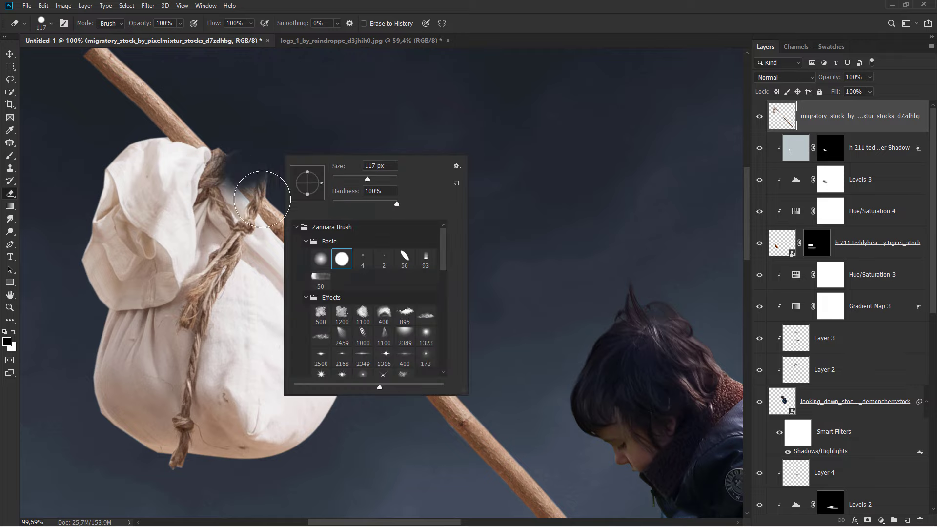
double_click(341, 259)
Erase the rest of the cloth bag at 46 px and 200 px eraser sizes, leaving a bare stick
scroll(324, 293, up, 2)
drag(345, 355, 278, 267)
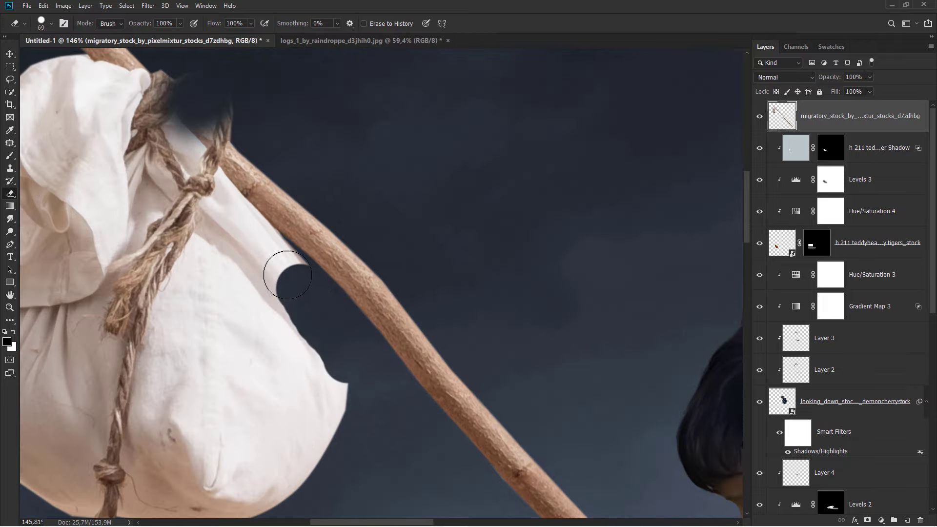
scroll(293, 278, up, 2)
scroll(355, 307, up, 1)
drag(428, 348, 418, 349)
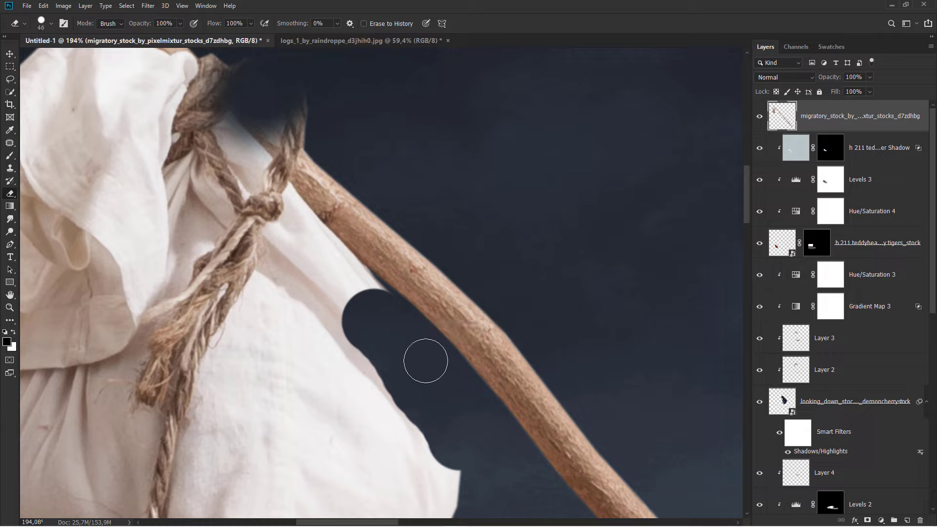
mouse_move(380, 309)
mouse_down()
mouse_move(291, 209)
mouse_move(275, 172)
mouse_move(280, 142)
mouse_move(303, 138)
mouse_up()
scroll(322, 183, up, 1)
scroll(324, 149, up, 1)
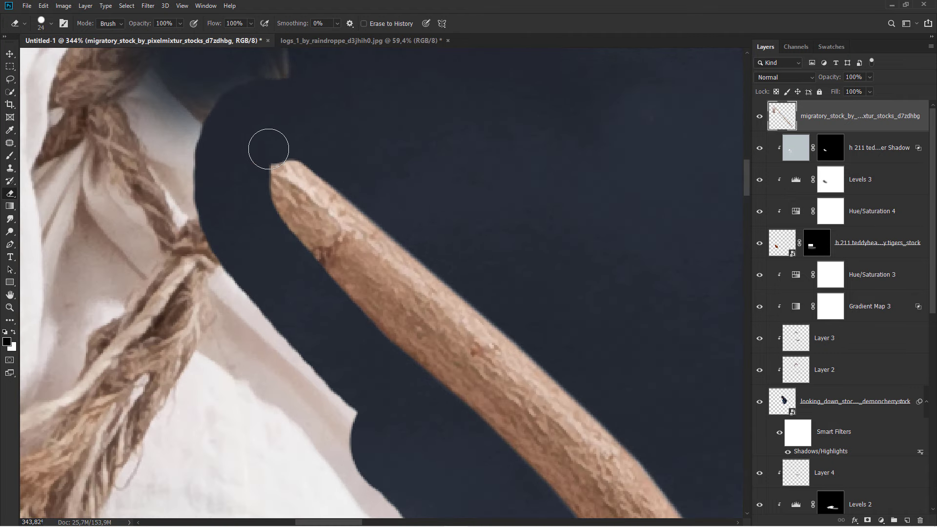
scroll(271, 248, down, 2)
scroll(281, 209, down, 3)
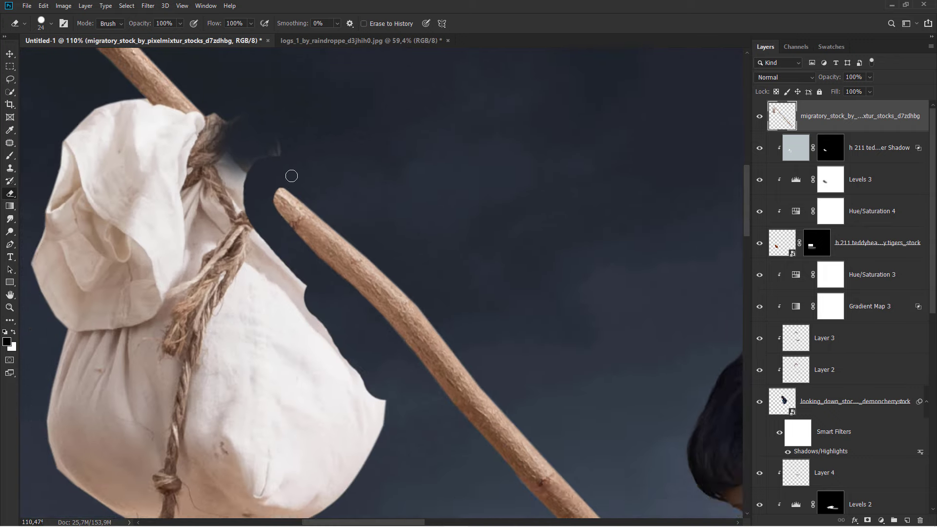
key(bracketright)
key(bracketright)
key(bracketright)
scroll(324, 146, down, 1)
mouse_move(233, 139)
mouse_down()
mouse_move(167, 73)
mouse_move(224, 153)
mouse_move(242, 201)
mouse_move(286, 244)
mouse_move(324, 331)
mouse_move(235, 376)
mouse_move(160, 294)
mouse_move(142, 171)
mouse_move(199, 244)
mouse_move(233, 347)
mouse_move(219, 252)
mouse_up()
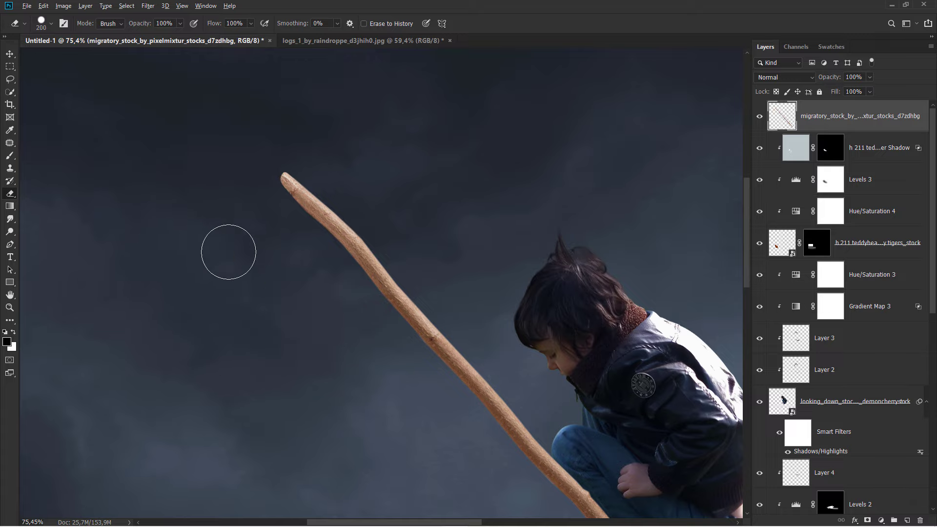
scroll(228, 253, down, 4)
scroll(237, 256, down, 1)
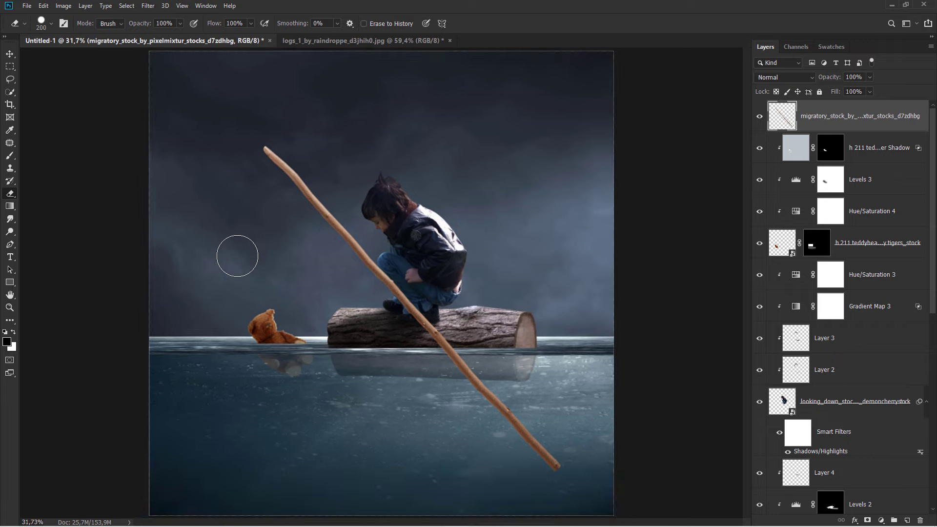
click(7, 55)
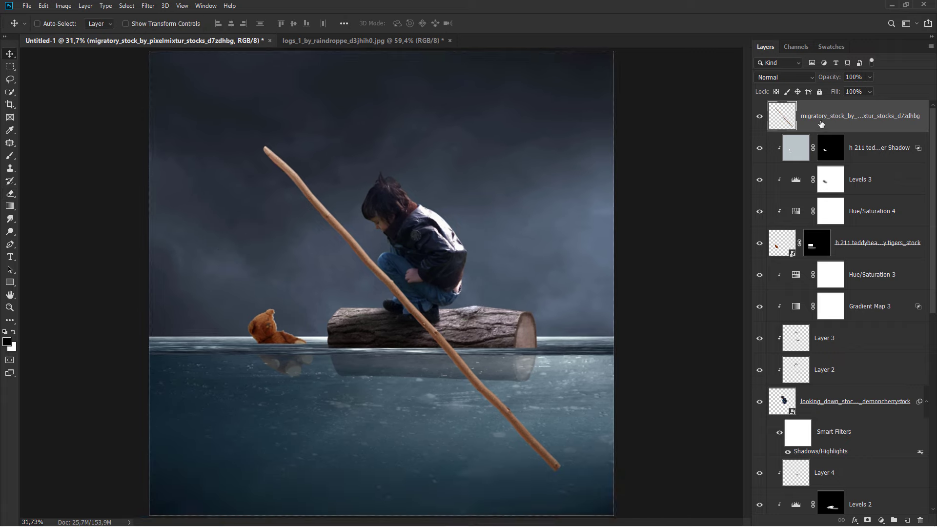
Move the stick layer below the boy, then scale it to about 37% and tilt it like a fishing rod
drag(828, 123, 818, 440)
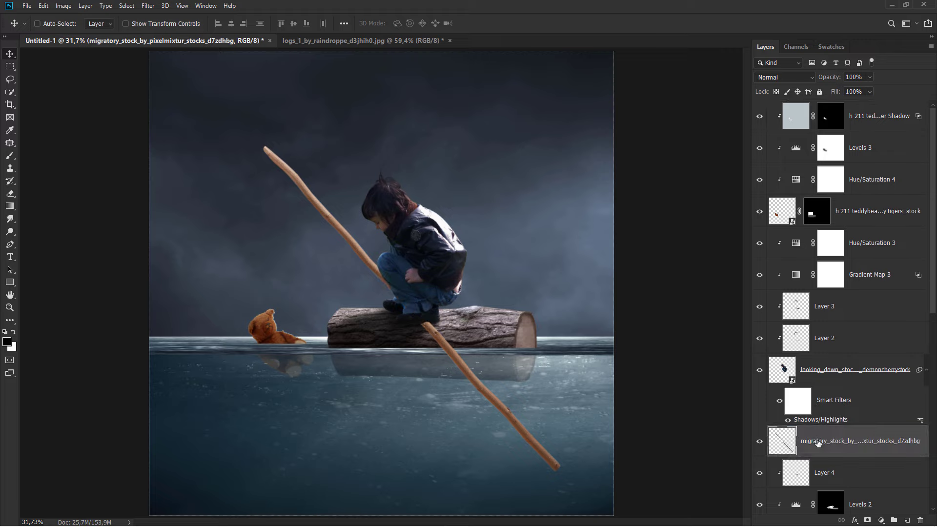
key(ctrl+t)
drag(566, 476, 429, 306)
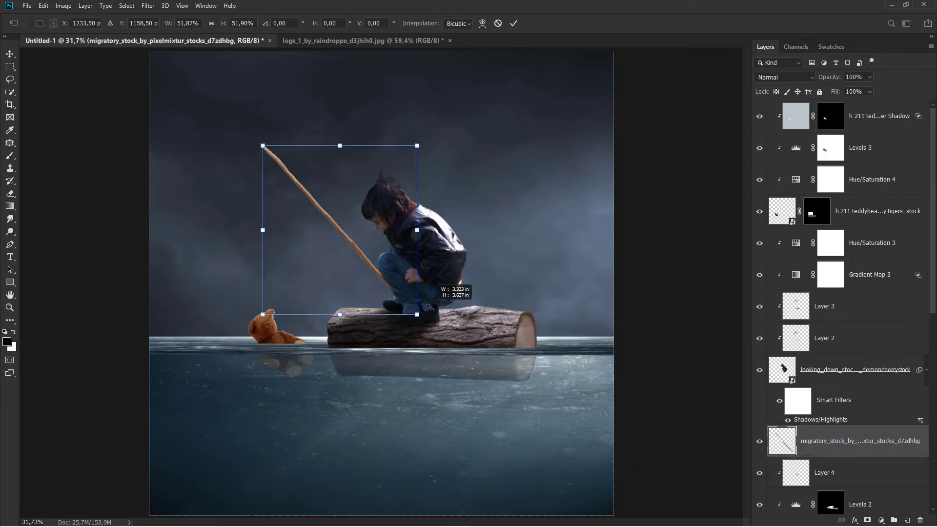
drag(399, 247, 409, 239)
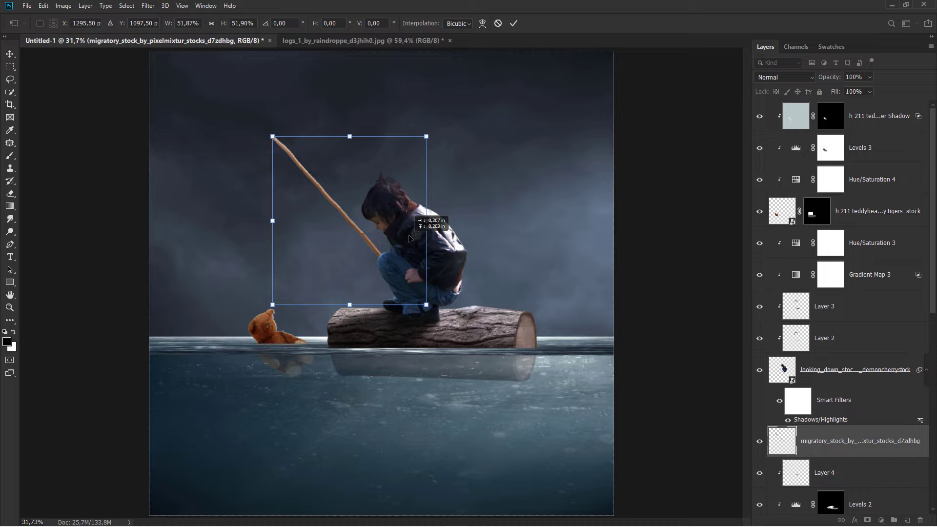
drag(273, 136, 288, 160)
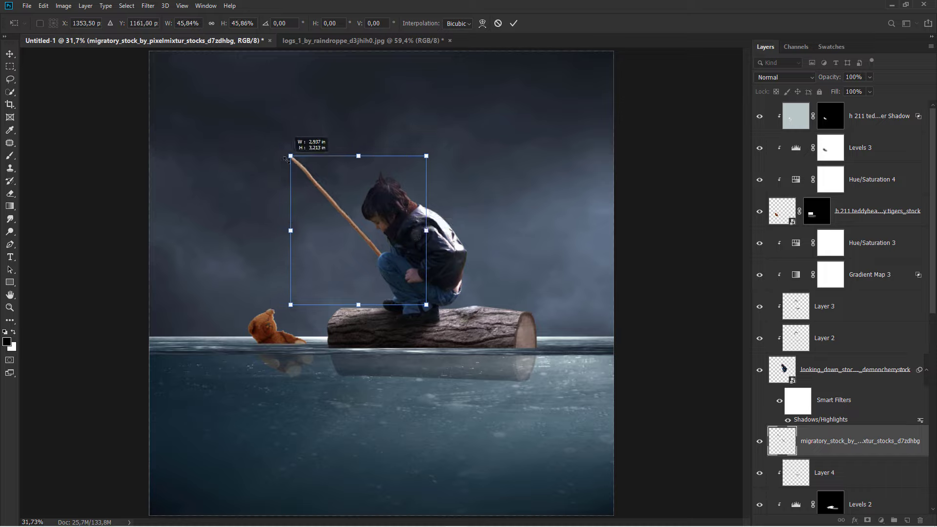
mouse_move(422, 305)
mouse_down()
mouse_move(368, 235)
mouse_move(394, 265)
mouse_up()
scroll(323, 209, up, 1)
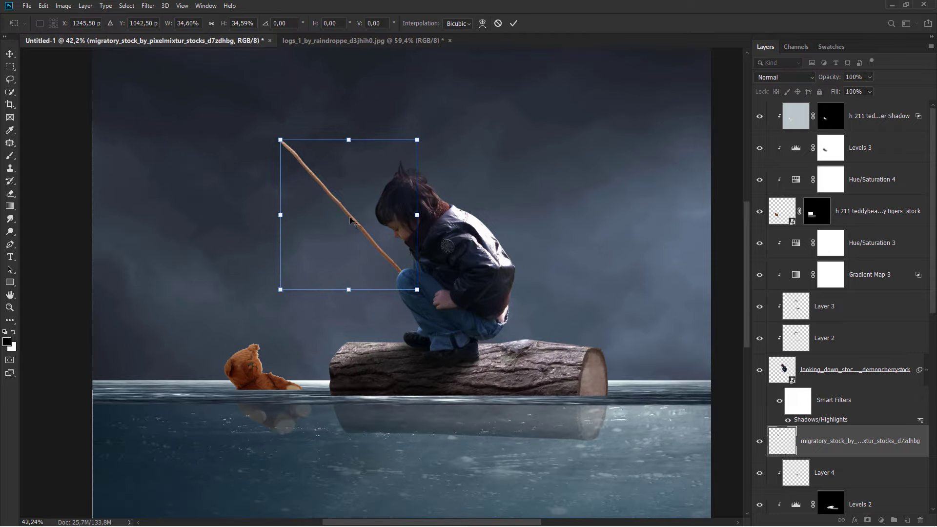
scroll(323, 208, up, 2)
scroll(376, 244, up, 1)
scroll(376, 244, up, 1)
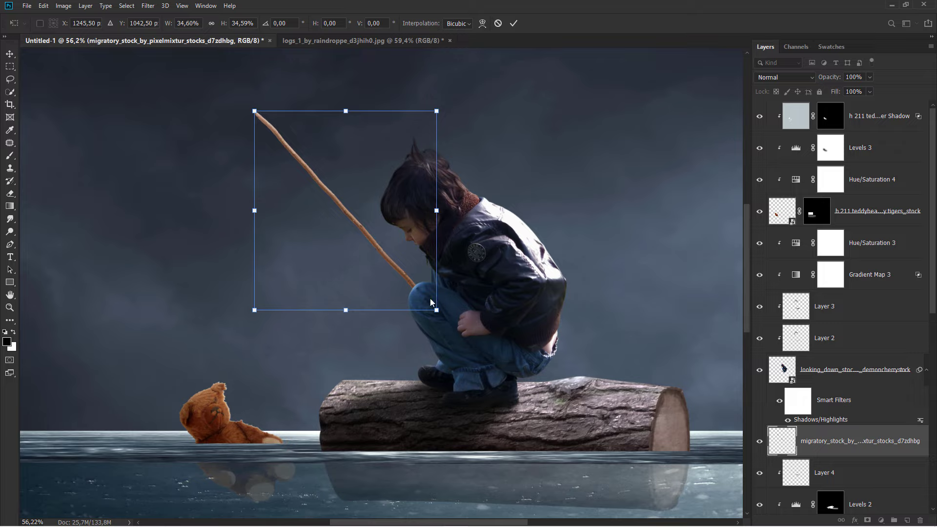
mouse_move(436, 311)
mouse_down()
mouse_move(452, 324)
mouse_move(476, 303)
mouse_up()
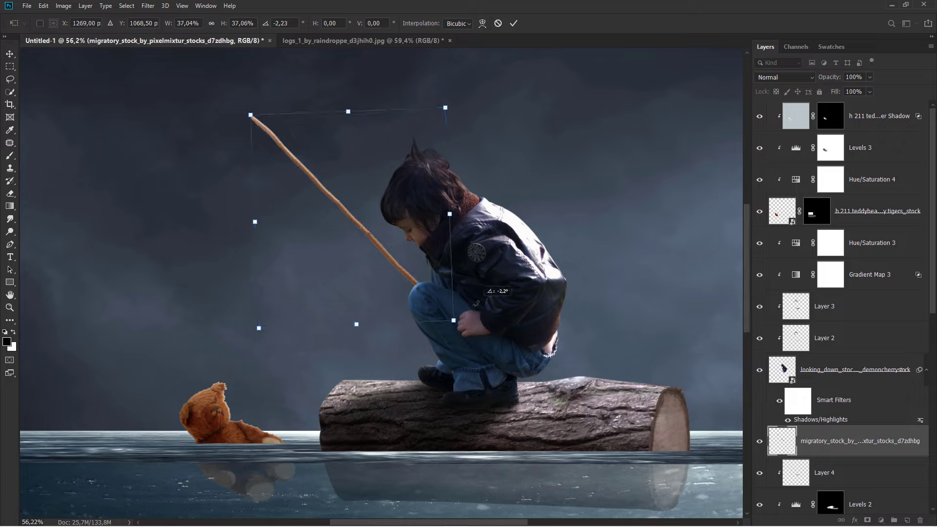
click(512, 23)
scroll(351, 218, down, 4)
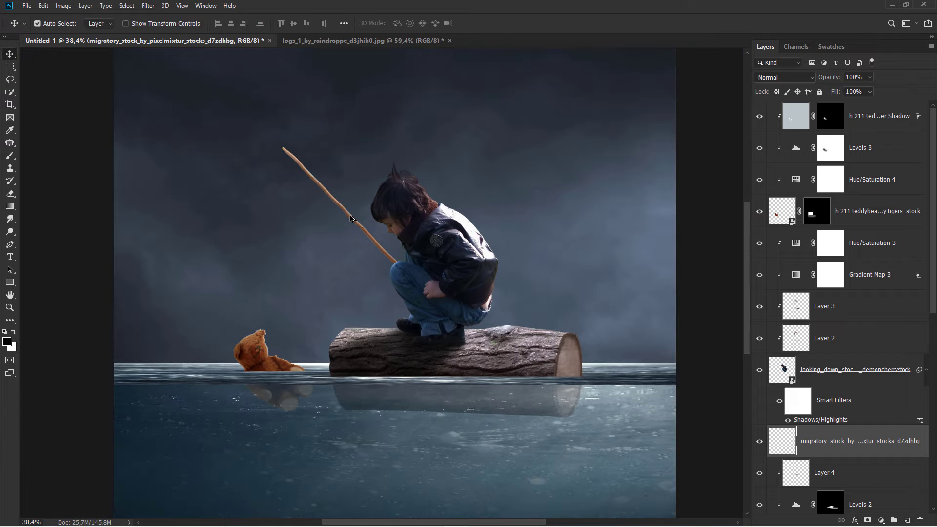
scroll(351, 218, down, 2)
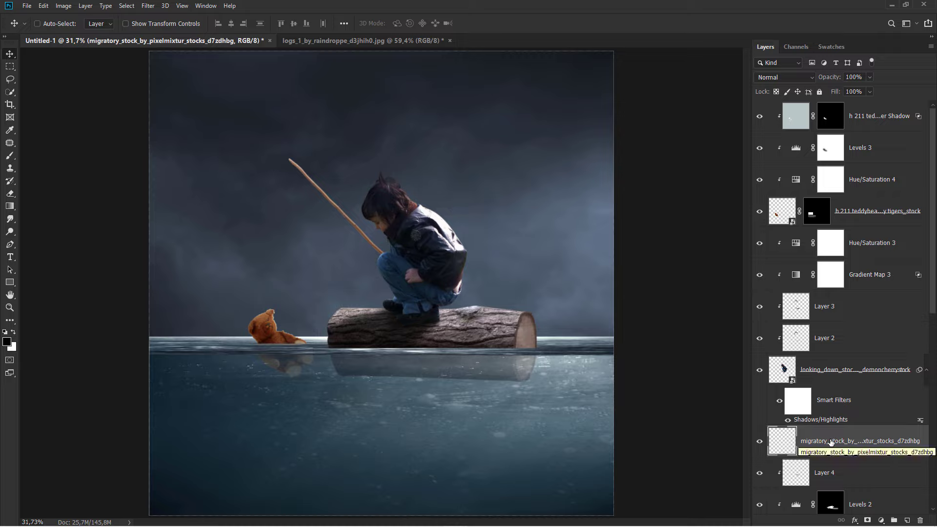
Add a Levels adjustment clipped to the stick, with black input 23 and output white 128
click(875, 517)
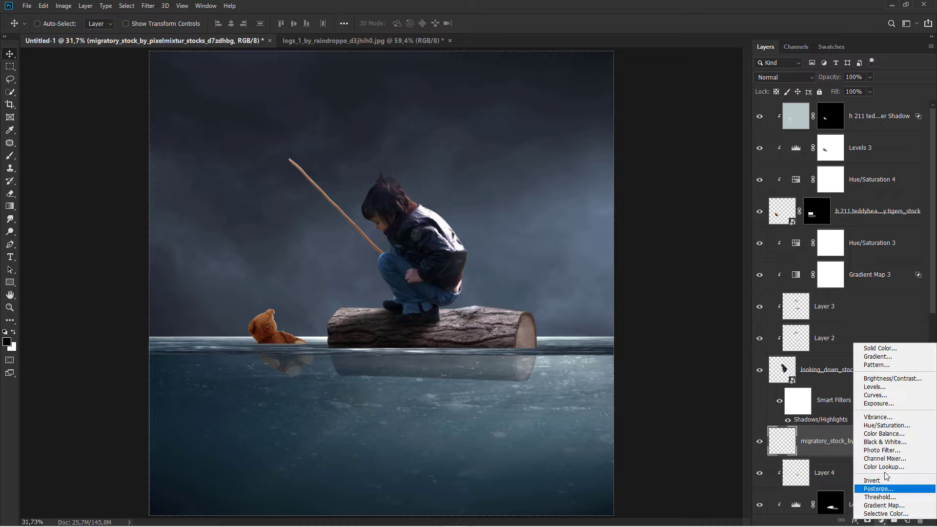
click(873, 394)
click(668, 361)
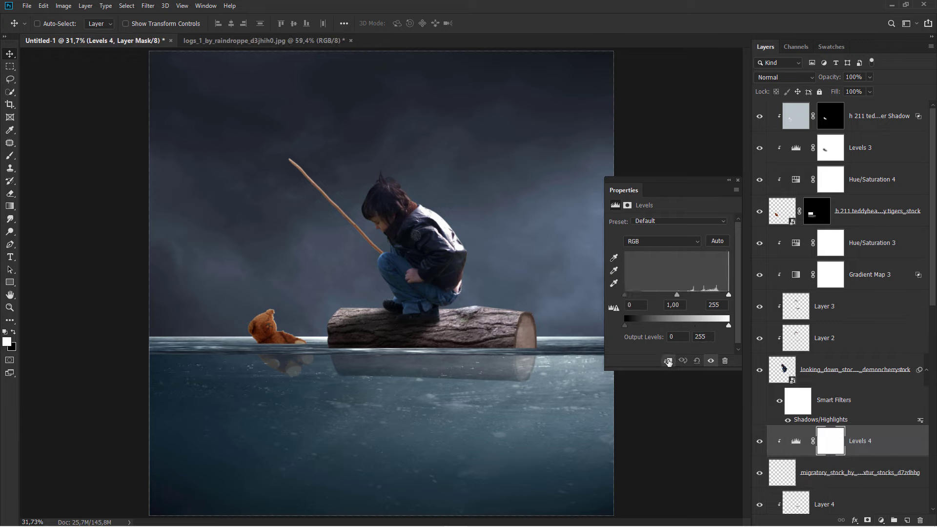
drag(627, 295, 634, 296)
drag(728, 326, 705, 324)
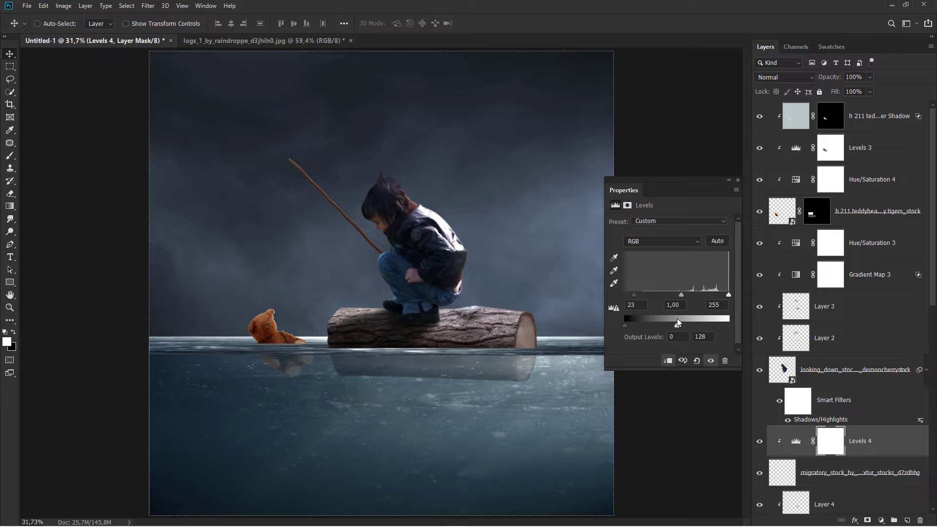
click(750, 227)
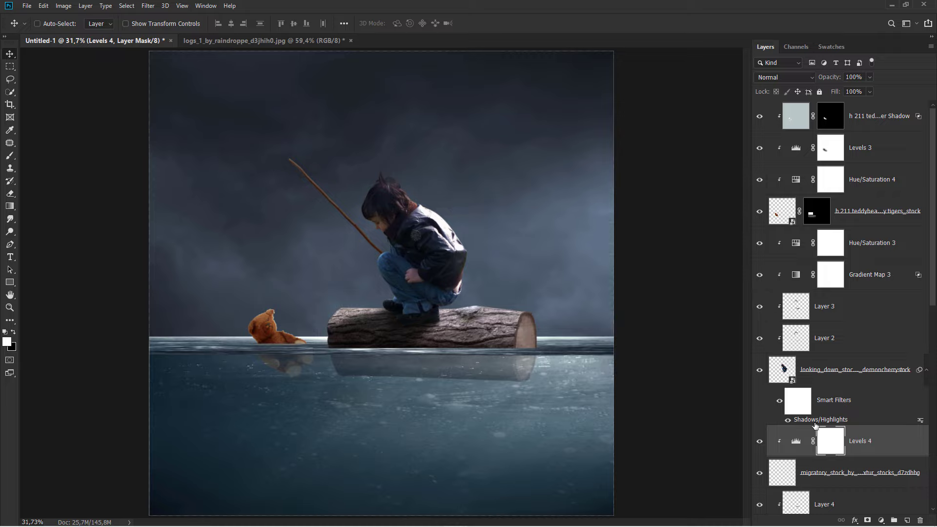
right_click(9, 155)
click(66, 160)
Paint black on the Levels 4 mask with a 19 px brush along the top of the stick
scroll(269, 135, up, 2)
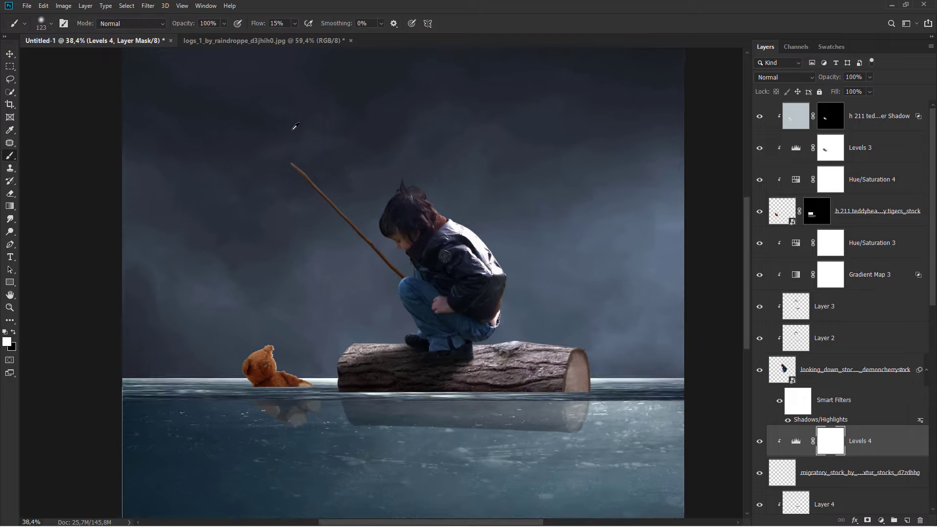
scroll(293, 125, up, 3)
scroll(308, 110, up, 1)
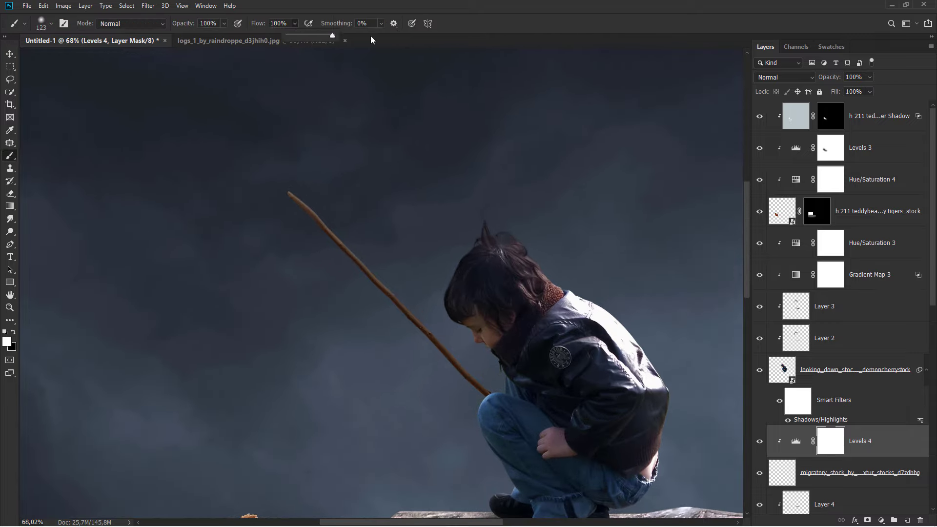
scroll(313, 193, up, 4)
scroll(278, 188, up, 3)
drag(278, 189, 250, 185)
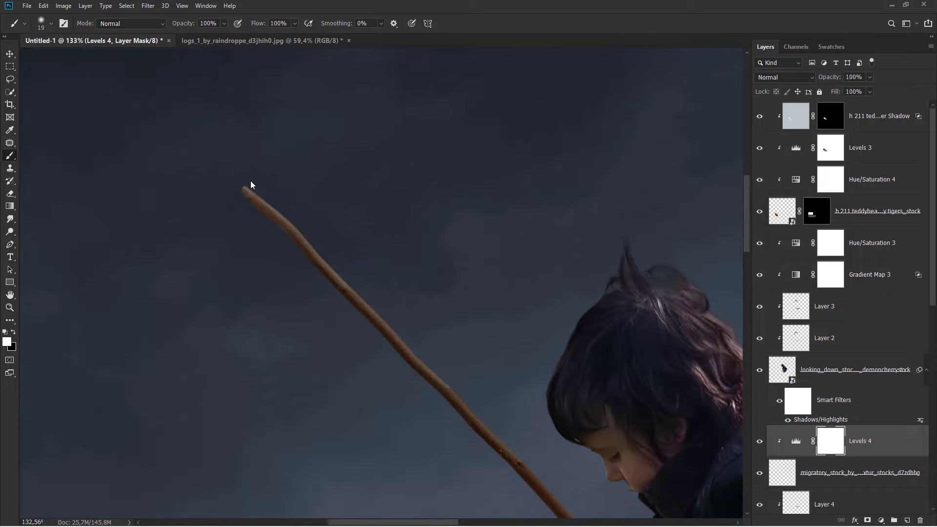
scroll(251, 185, up, 7)
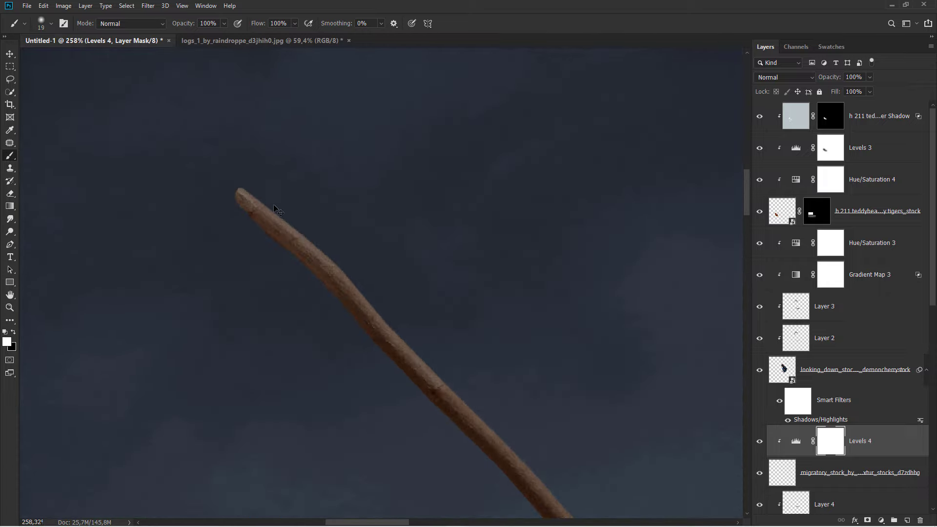
click(14, 334)
drag(266, 325, 205, 280)
drag(179, 139, 480, 429)
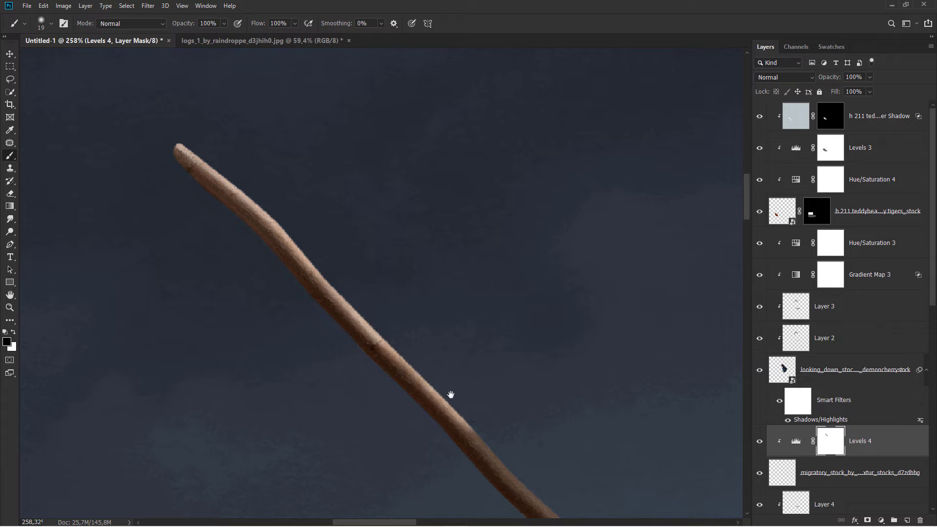
Continue masking the Levels darkening off the lower part of the stick
scroll(251, 209, down, 2)
drag(254, 210, 275, 238)
mouse_move(315, 280)
mouse_down()
mouse_move(477, 446)
mouse_move(265, 204)
mouse_move(328, 278)
mouse_move(395, 332)
mouse_up()
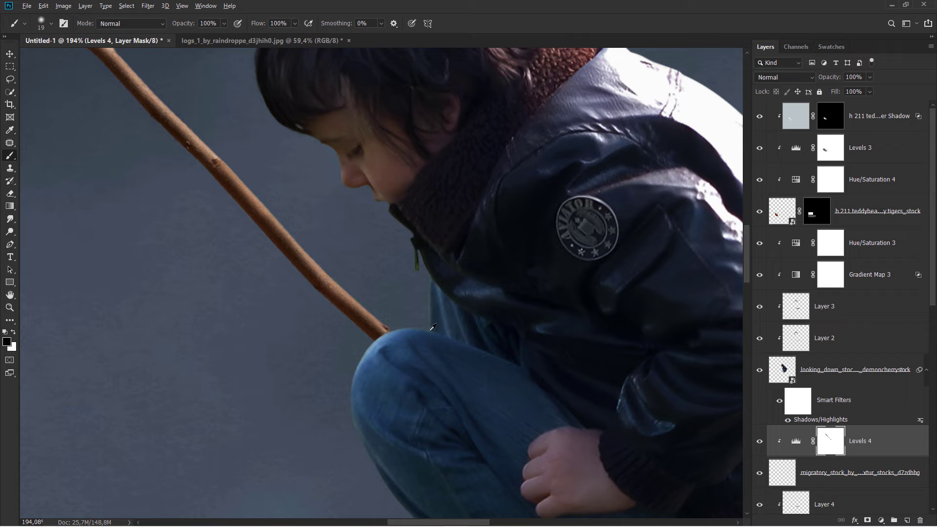
scroll(394, 332, down, 3)
scroll(410, 327, down, 2)
scroll(428, 319, down, 1)
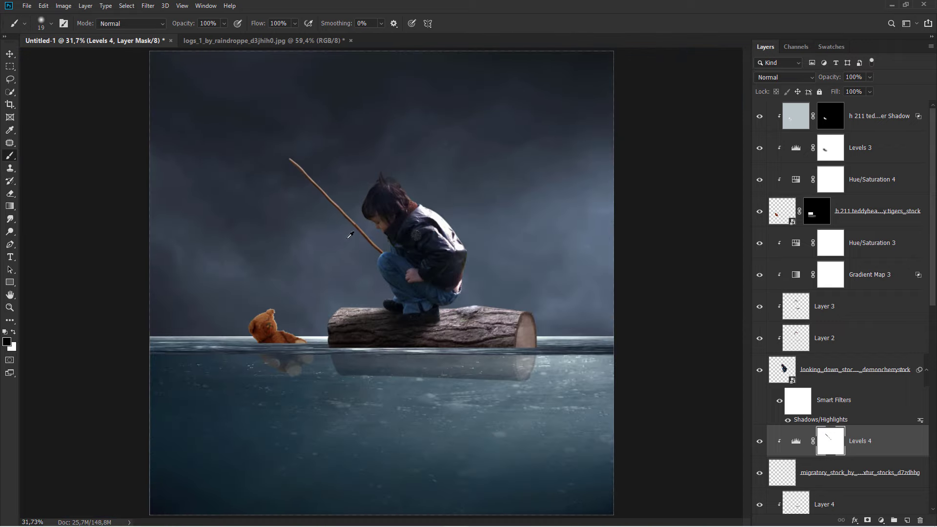
scroll(349, 231, up, 1)
click(856, 441)
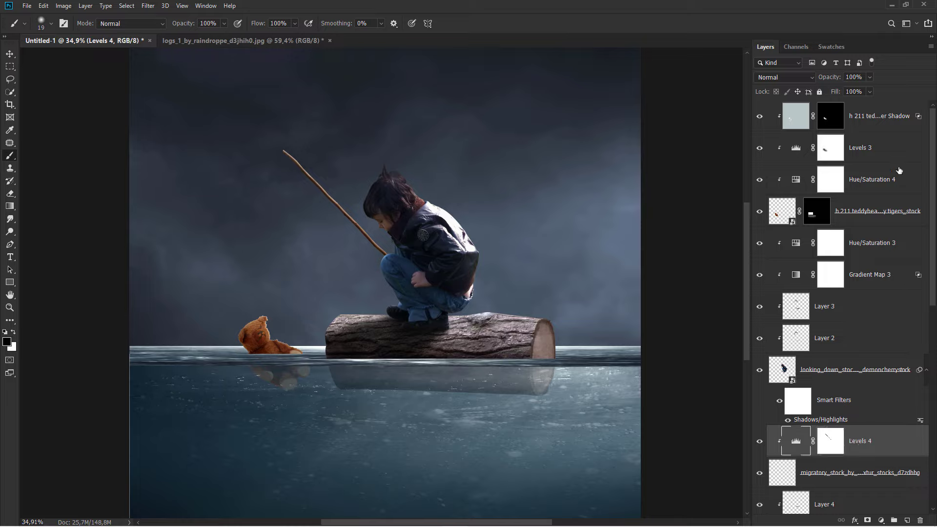
click(882, 122)
Add an empty Layer 5 on top and set white as the painting colour
click(906, 518)
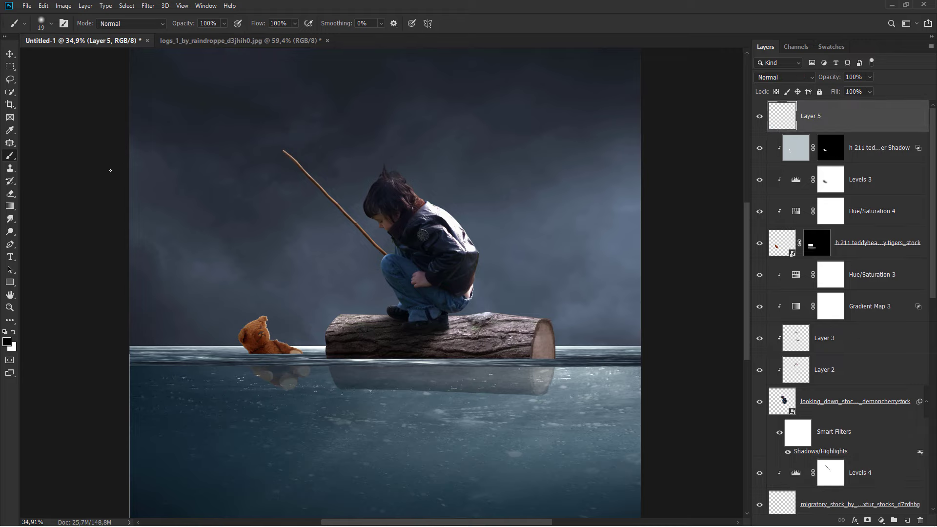
click(15, 331)
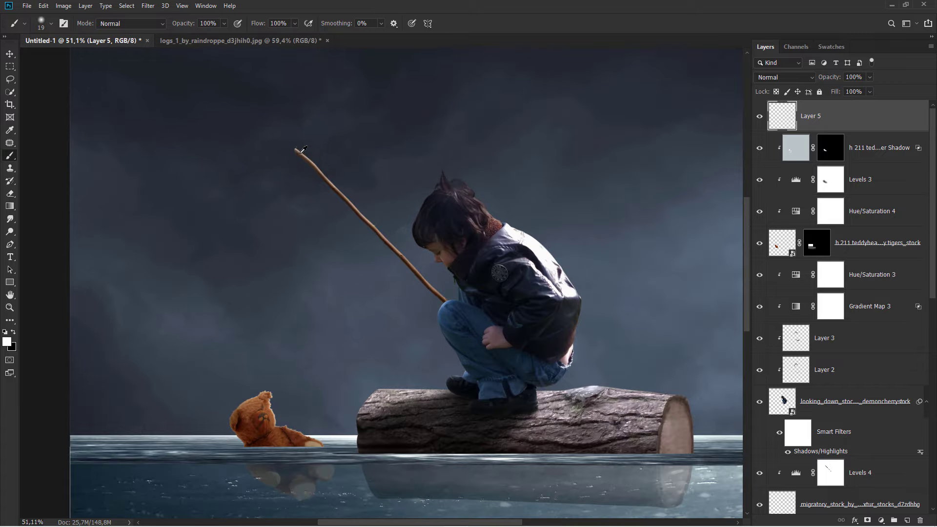
scroll(280, 152, up, 5)
drag(288, 162, 289, 279)
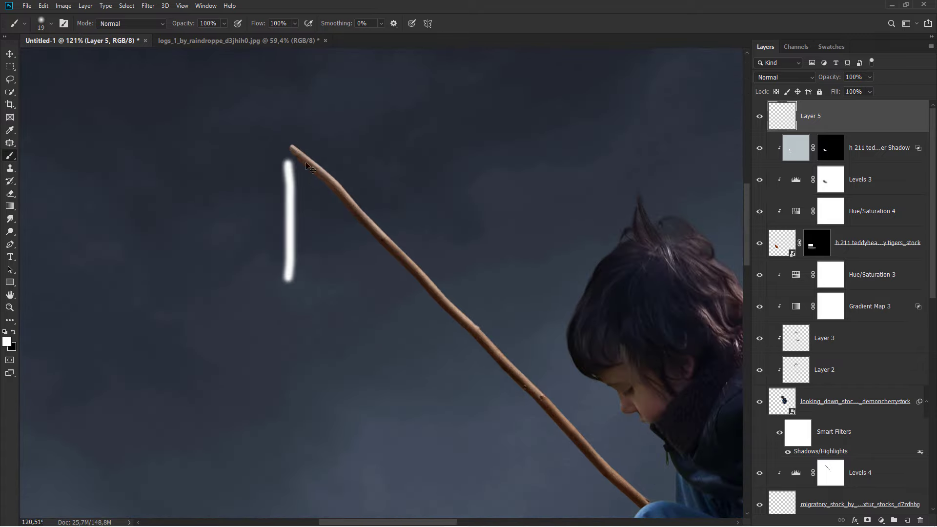
key(ctrl+z)
Set the brush to a 2 px hard round tip, testing a fishing line stroke and undoing it
click(43, 27)
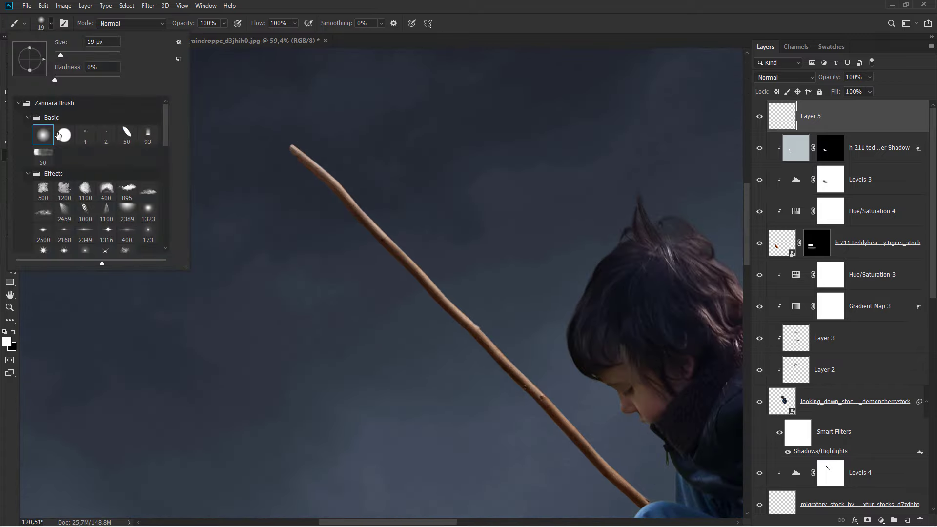
click(59, 135)
text(2)
key(Return)
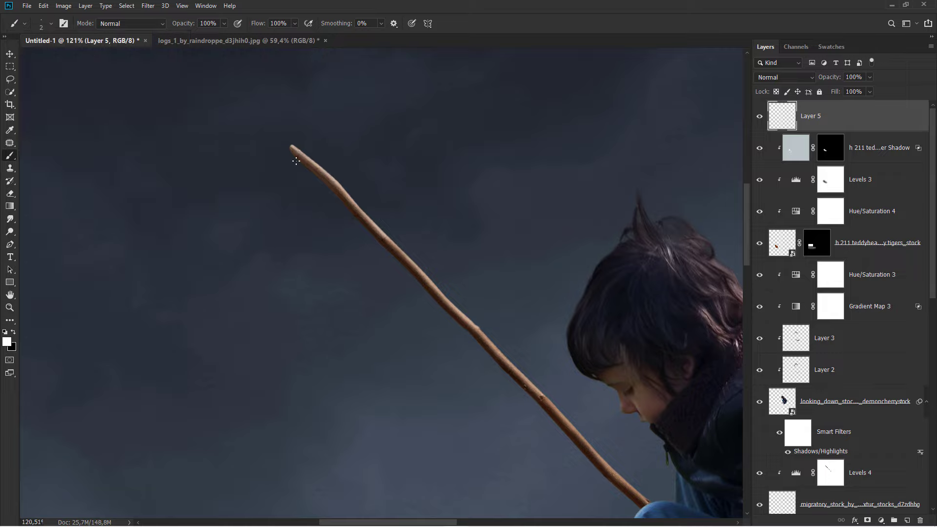
drag(298, 154, 277, 413)
scroll(281, 141, down, 3)
scroll(294, 263, down, 2)
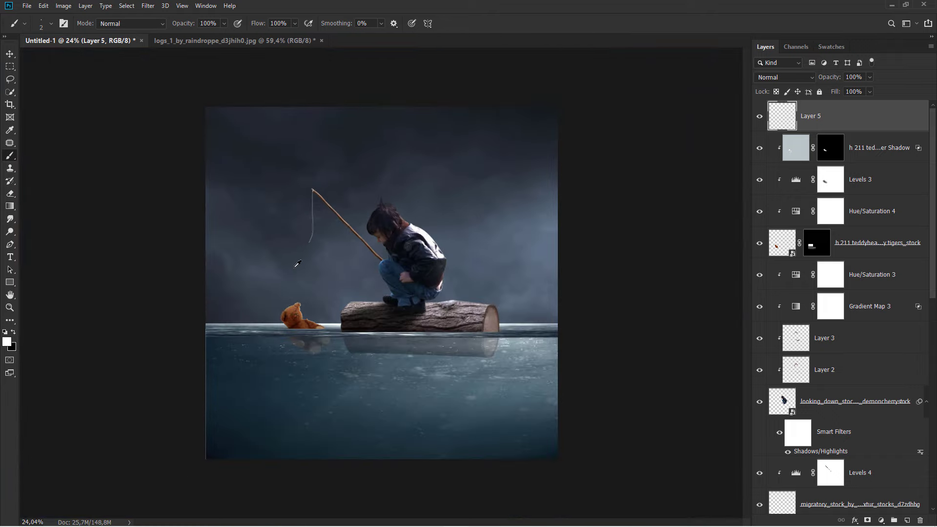
scroll(322, 223, up, 2)
key(ctrl+z)
scroll(289, 131, up, 1)
scroll(288, 130, up, 2)
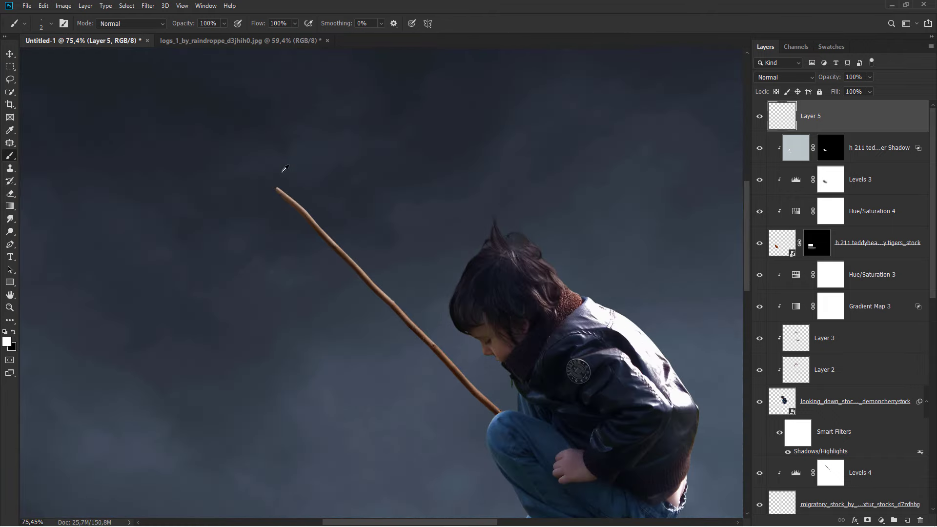
scroll(288, 131, up, 2)
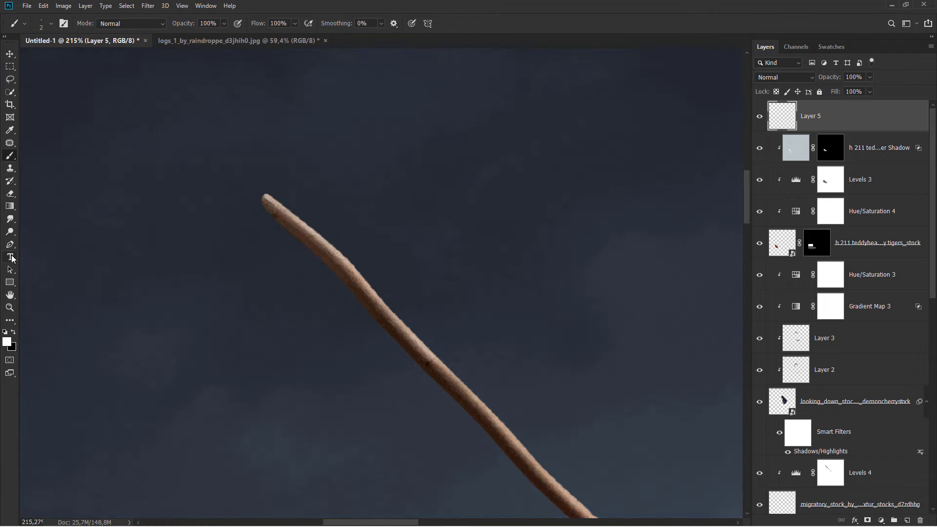
right_click(10, 244)
click(42, 243)
scroll(278, 209, up, 1)
Place the first Pen anchors at the fishing rod tip
scroll(287, 205, up, 1)
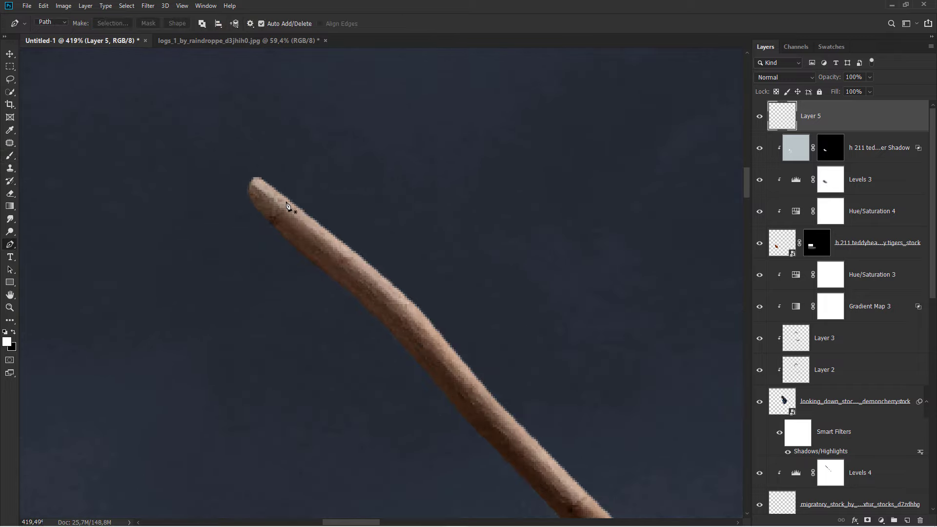
click(288, 198)
click(267, 219)
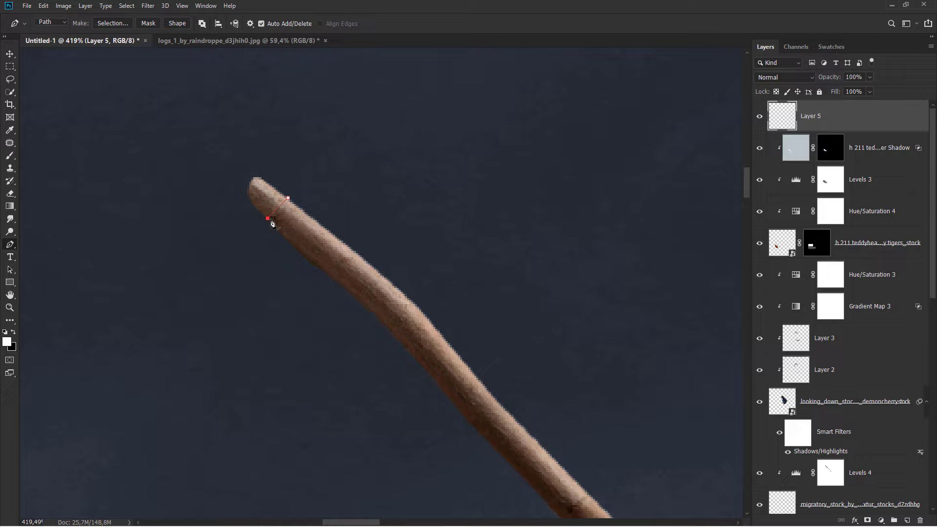
click(292, 202)
Curve the path down toward the teddy bear, undoing the trial handle removals
scroll(270, 219, down, 3)
scroll(271, 215, down, 3)
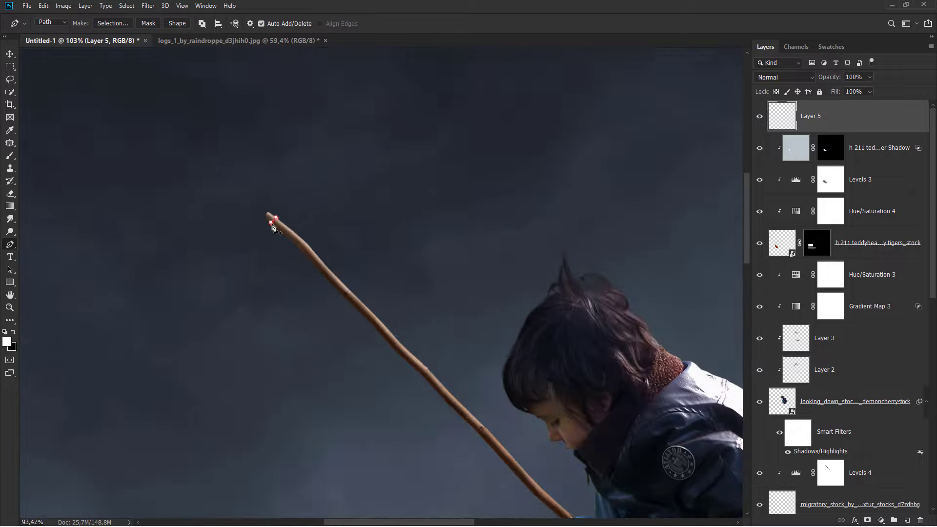
scroll(272, 217, down, 2)
drag(272, 304, 291, 155)
scroll(291, 156, down, 1)
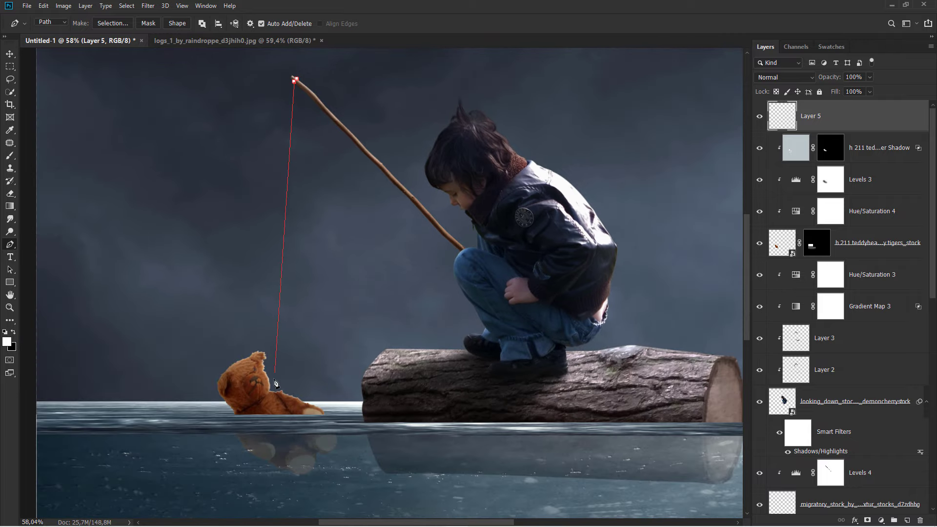
mouse_move(271, 388)
mouse_down()
mouse_move(233, 448)
mouse_move(227, 435)
mouse_up()
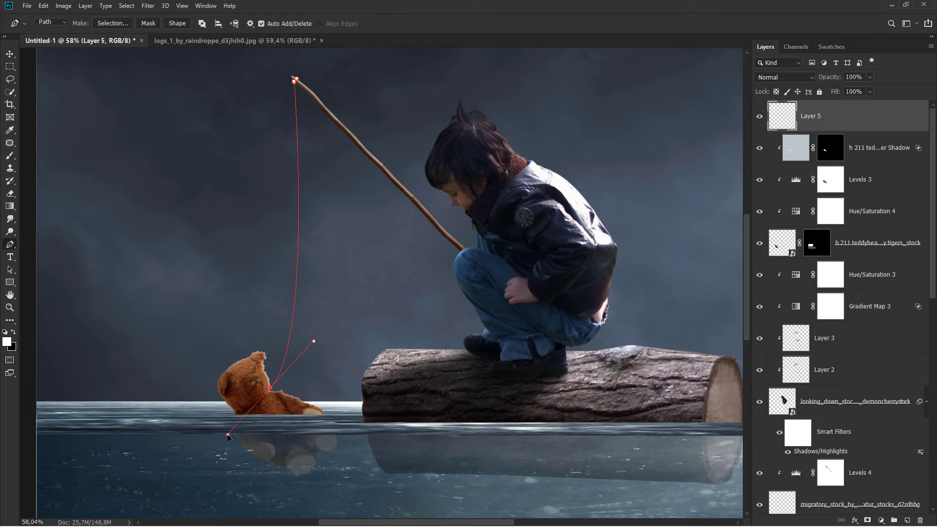
scroll(264, 404, up, 5)
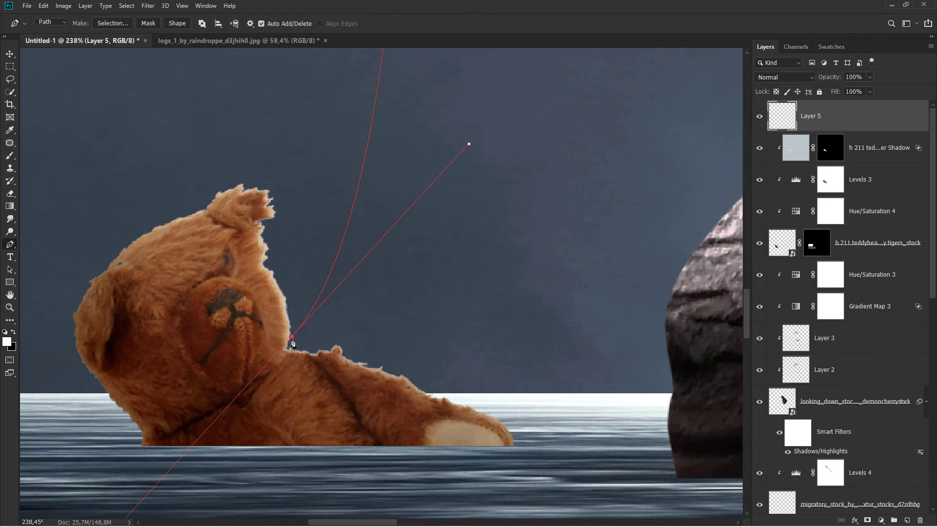
alt+click(292, 338)
key(ctrl+z)
alt+click(292, 339)
key(ctrl+z)
End the path at the bear's neck and bend the curve to wrap around it
click(289, 350)
drag(288, 348, 239, 395)
drag(237, 397, 192, 390)
scroll(193, 390, down, 5)
scroll(194, 389, down, 2)
scroll(195, 390, up, 3)
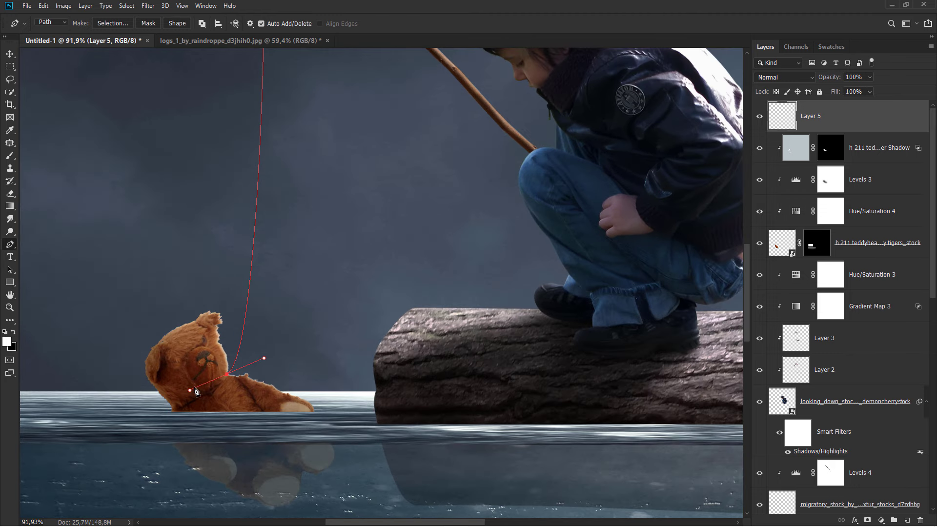
drag(186, 391, 190, 397)
drag(262, 359, 286, 333)
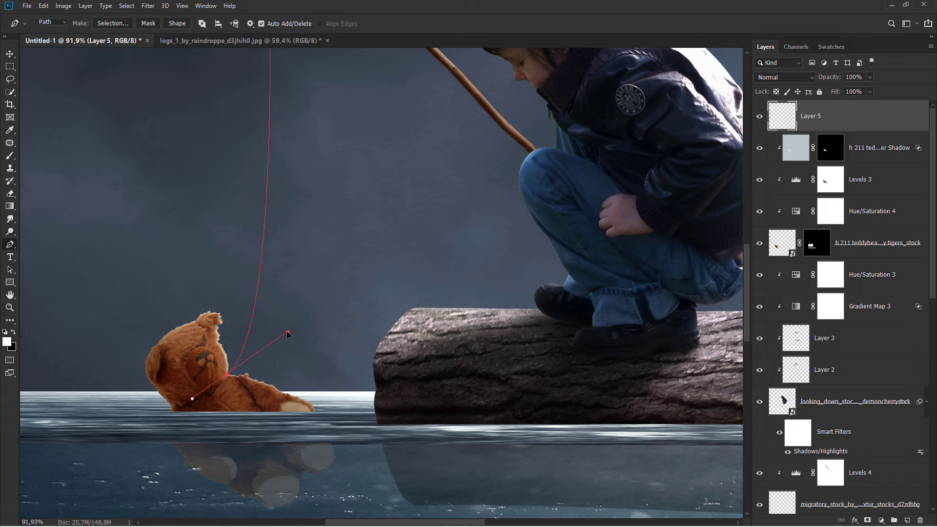
scroll(250, 367, up, 5)
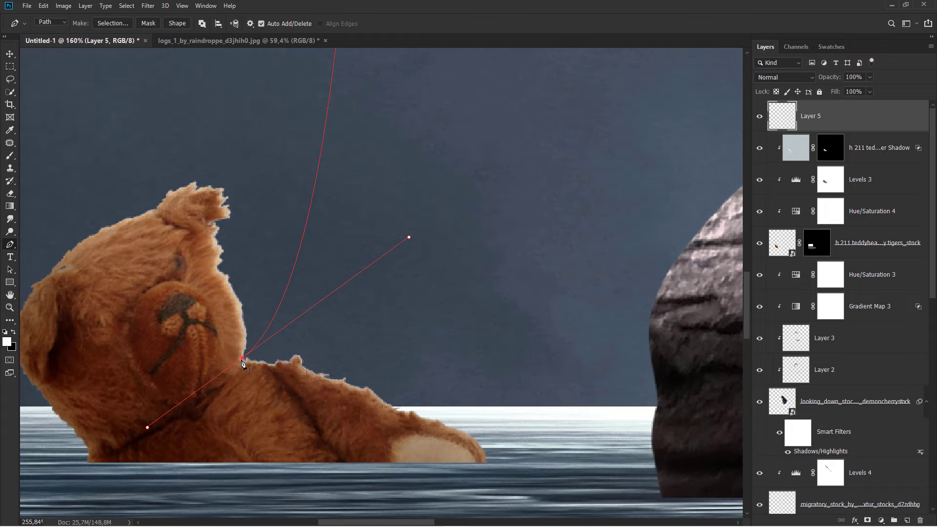
drag(331, 323, 464, 247)
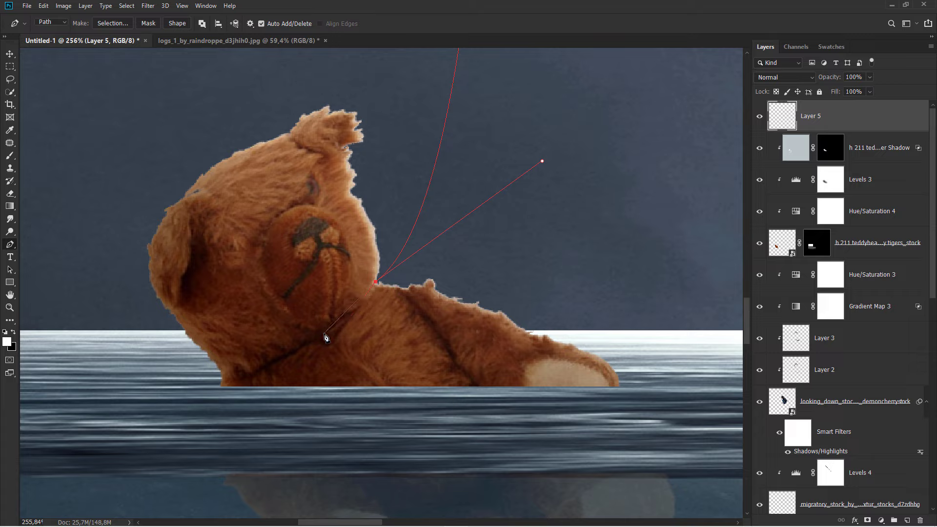
mouse_move(324, 334)
mouse_down()
mouse_move(268, 366)
mouse_move(222, 374)
mouse_up()
scroll(260, 326, down, 5)
scroll(267, 322, down, 3)
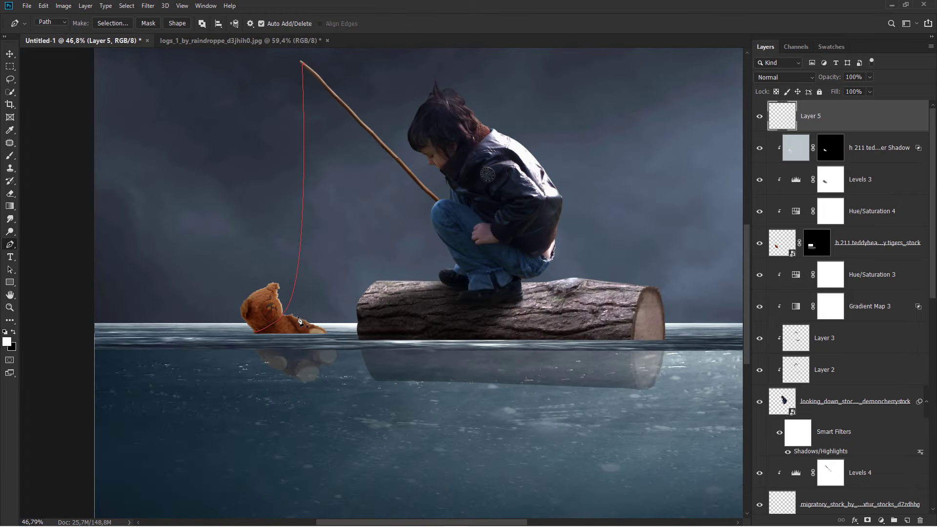
scroll(292, 317, down, 2)
scroll(312, 311, up, 1)
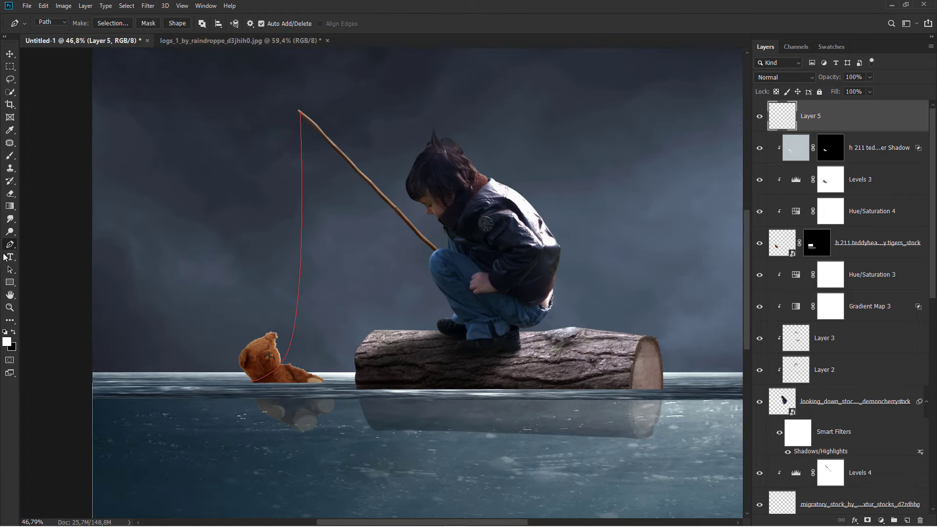
Stroke the path on Layer 5 with the white brush to draw the fishing line
right_click(225, 225)
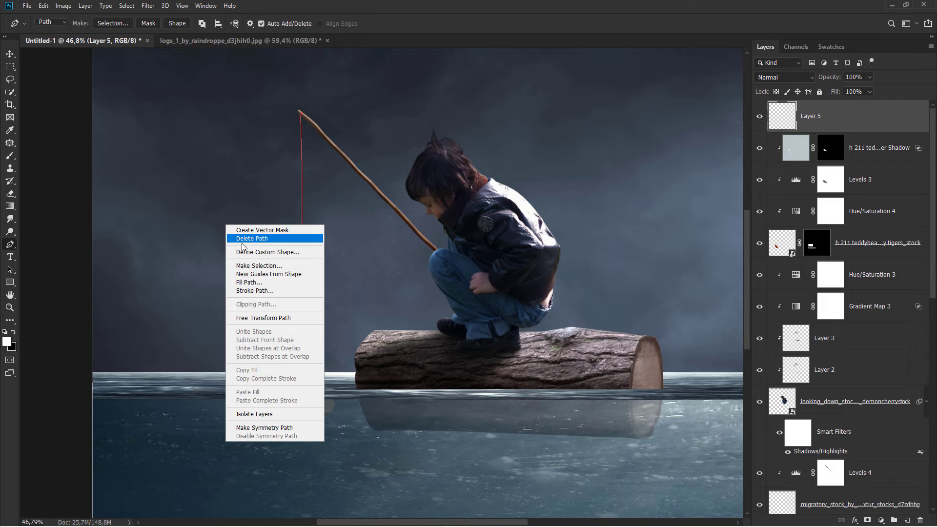
click(271, 291)
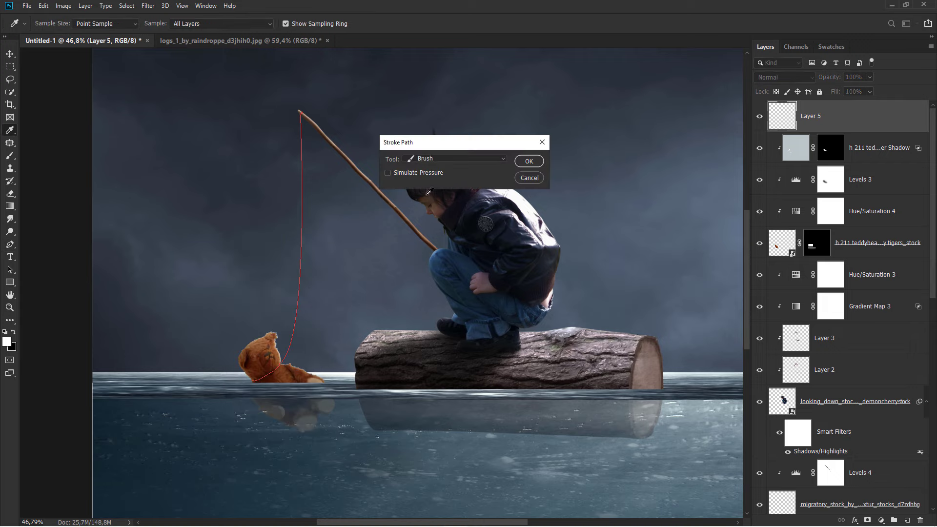
click(446, 159)
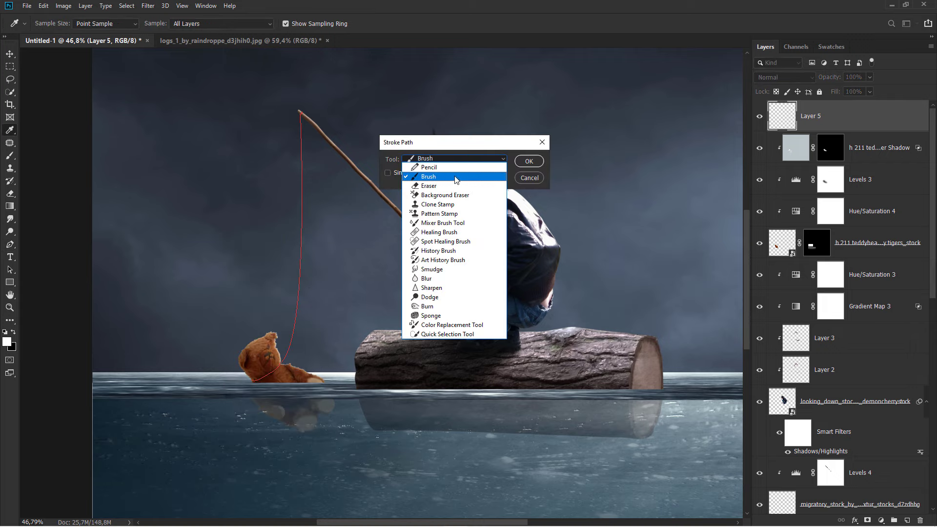
click(455, 178)
click(529, 161)
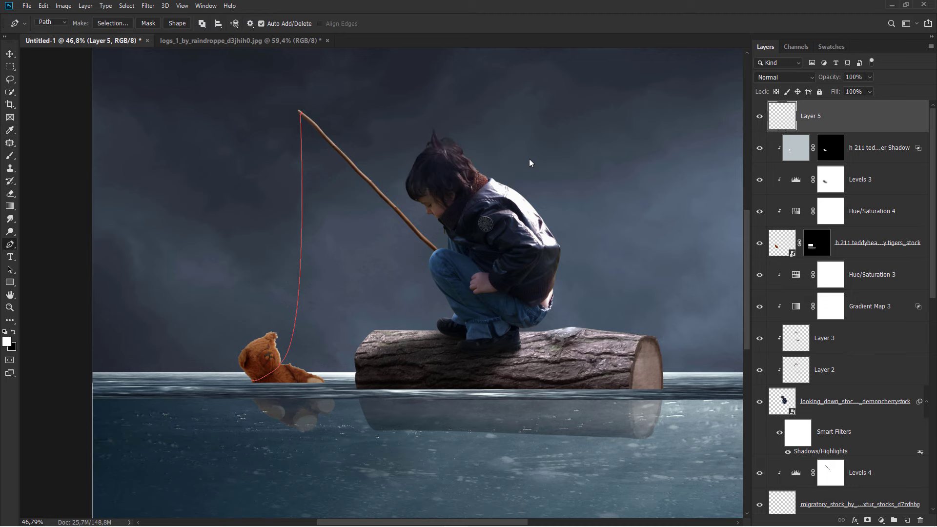
Hide the path outline so only the white fishing line remains visible
scroll(312, 188, up, 2)
right_click(322, 178)
click(342, 192)
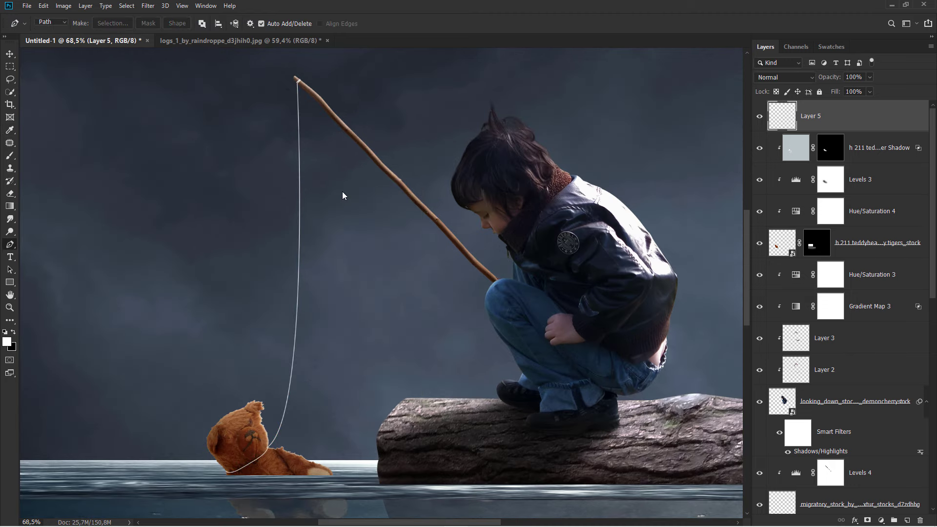
scroll(264, 456, up, 1)
scroll(263, 456, up, 3)
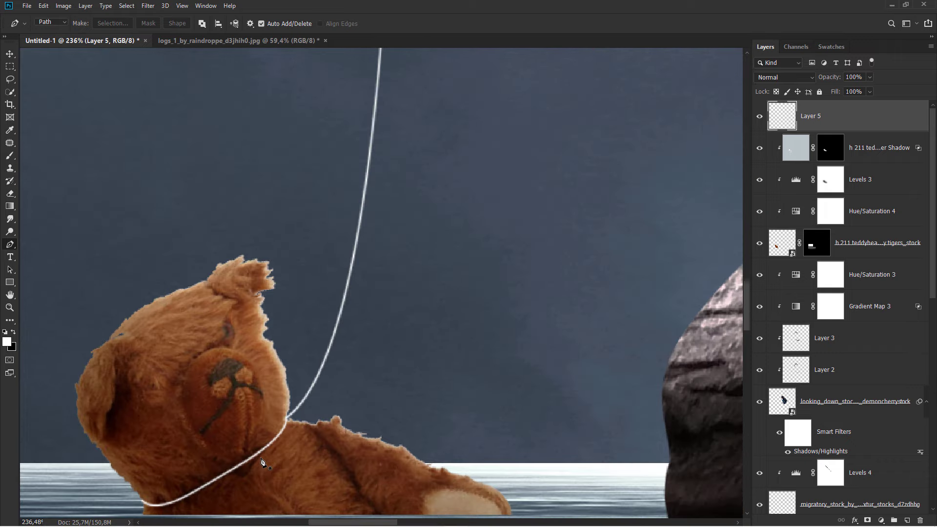
scroll(262, 460, up, 1)
scroll(262, 459, down, 3)
scroll(263, 455, down, 1)
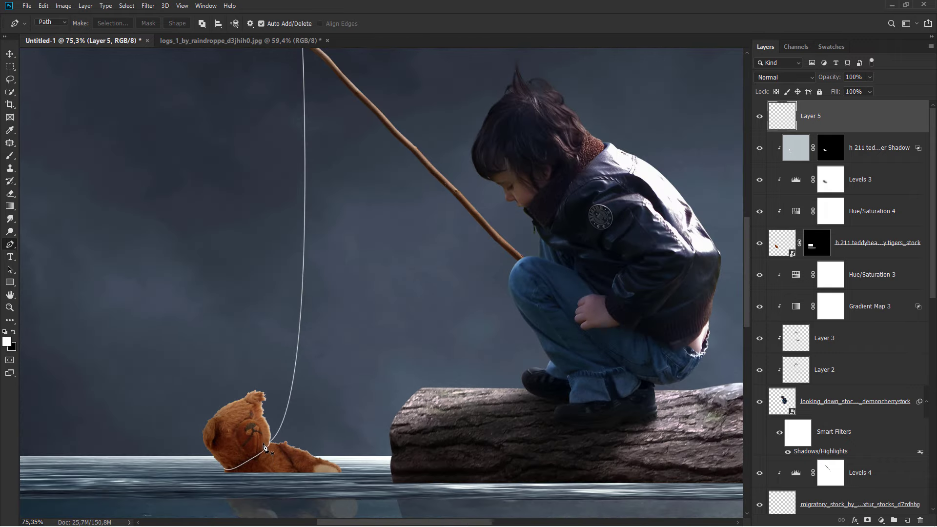
scroll(263, 446, down, 1)
scroll(293, 132, up, 2)
scroll(296, 183, up, 4)
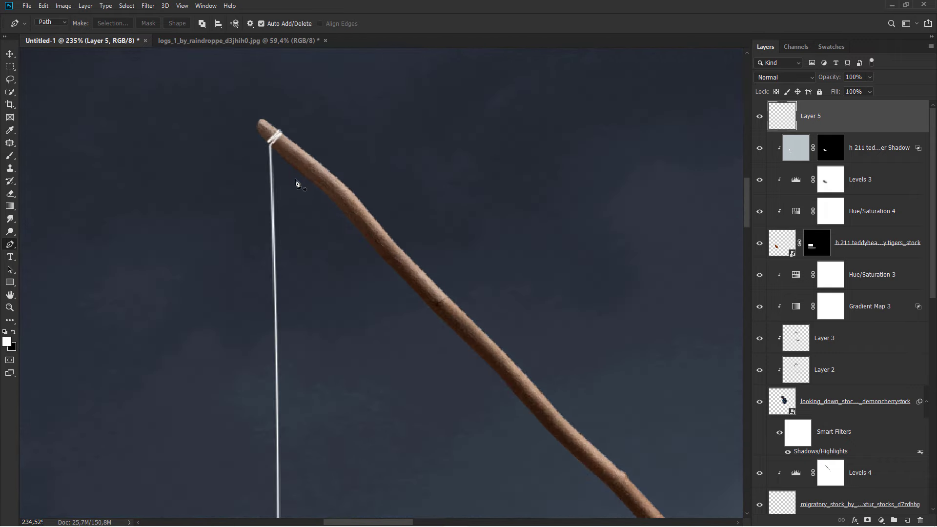
scroll(296, 183, down, 2)
scroll(299, 226, down, 2)
scroll(303, 264, down, 2)
scroll(297, 282, up, 2)
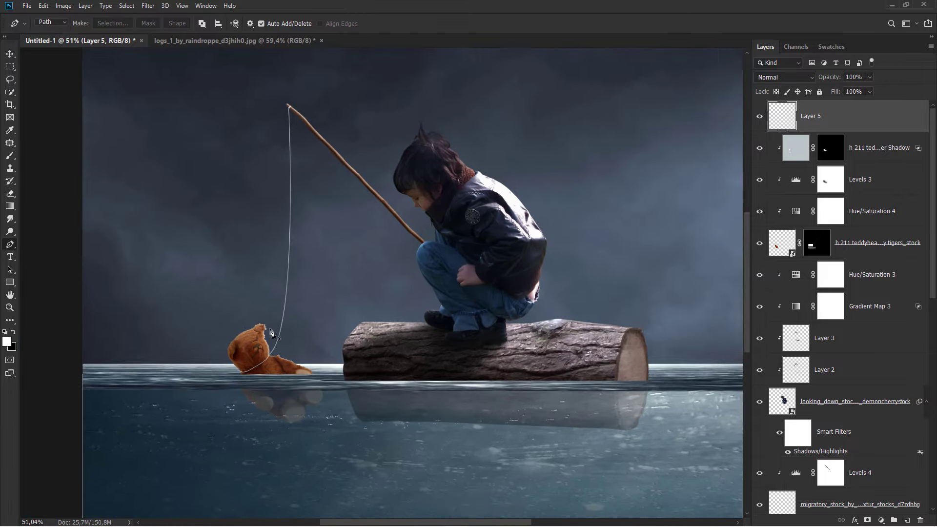
scroll(271, 333, up, 2)
scroll(400, 345, up, 1)
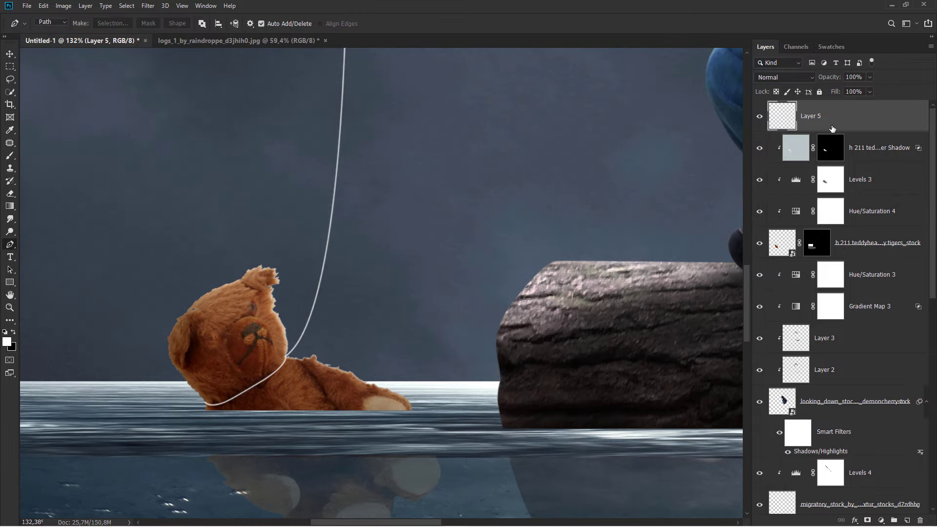
key(v)
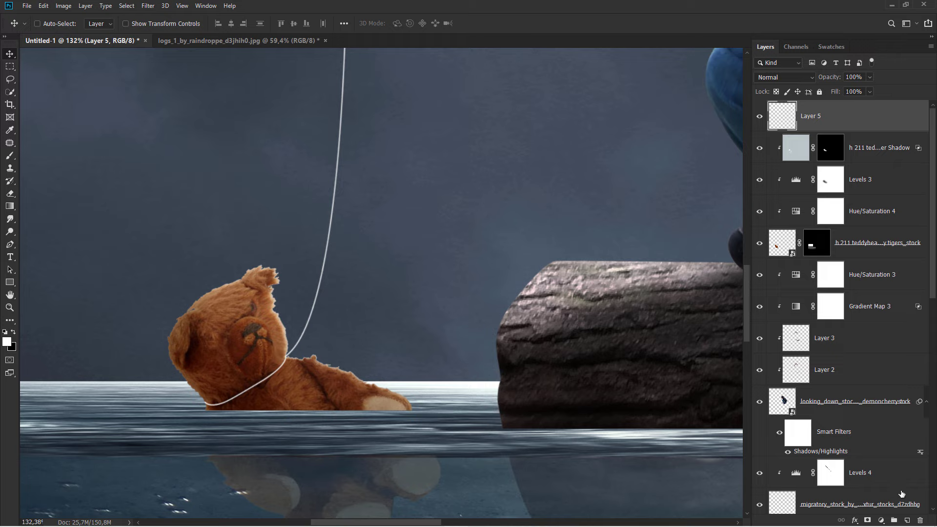
Add Layer 6 clipped to the fishing line layer, in Multiply blend mode
click(906, 521)
right_click(833, 142)
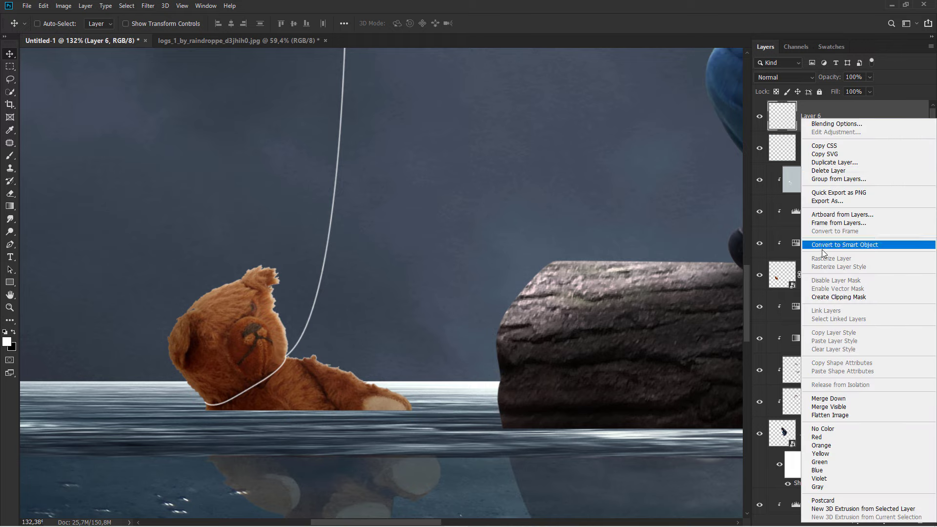
click(824, 290)
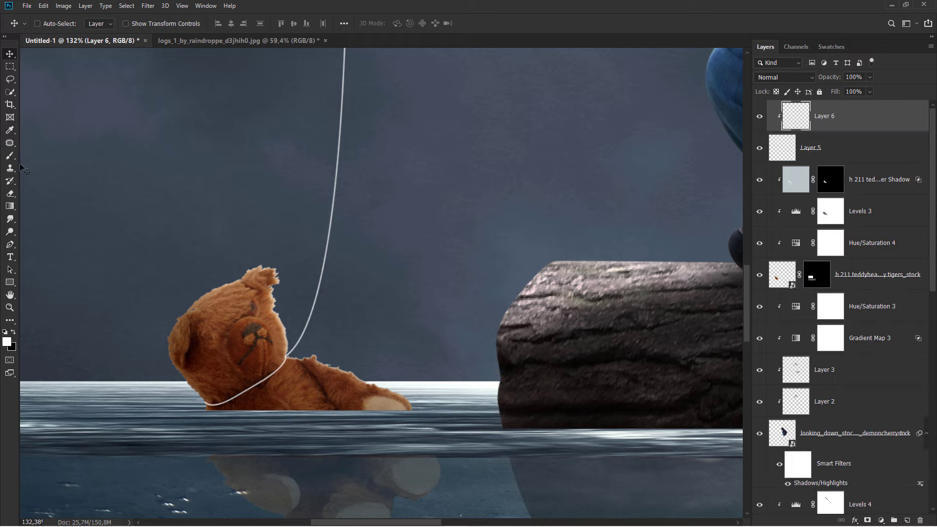
drag(9, 155, 66, 154)
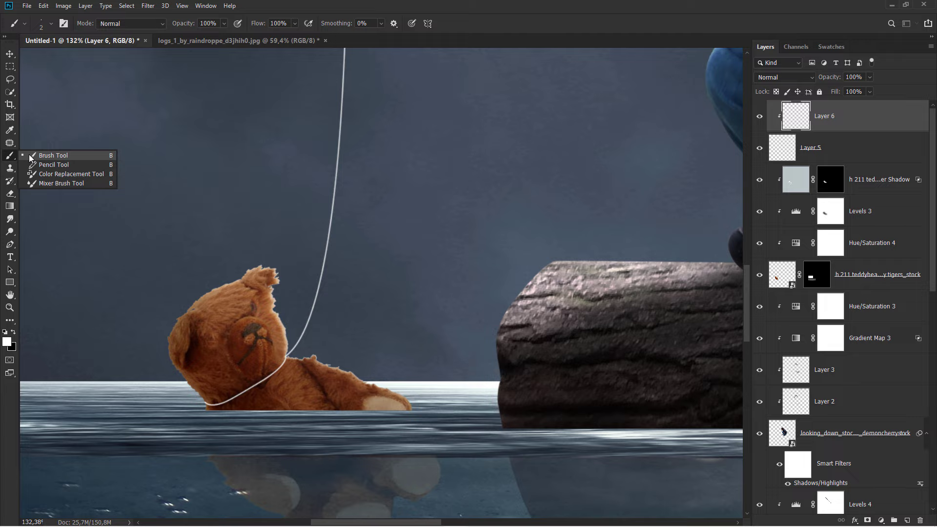
click(761, 77)
click(777, 117)
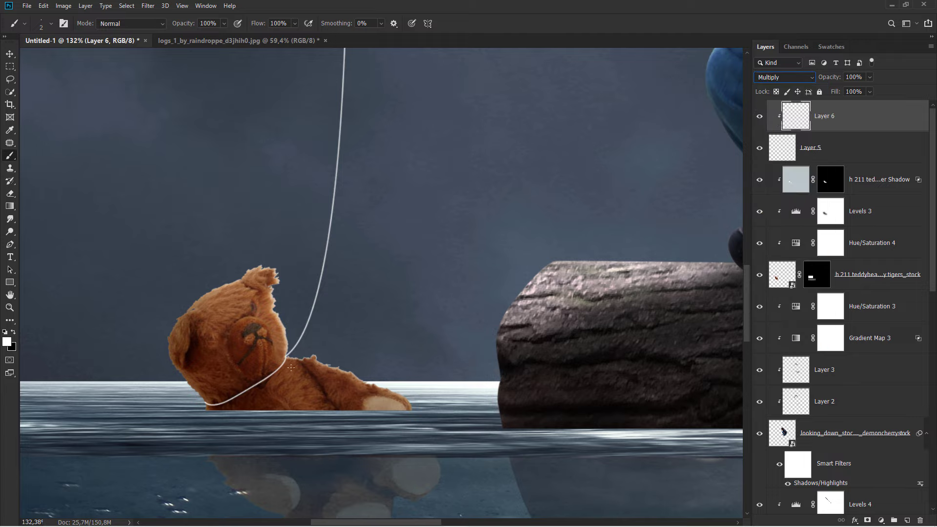
Sample the teddy's brown and paint it at 16% flow where the line meets the chin
right_click(277, 373)
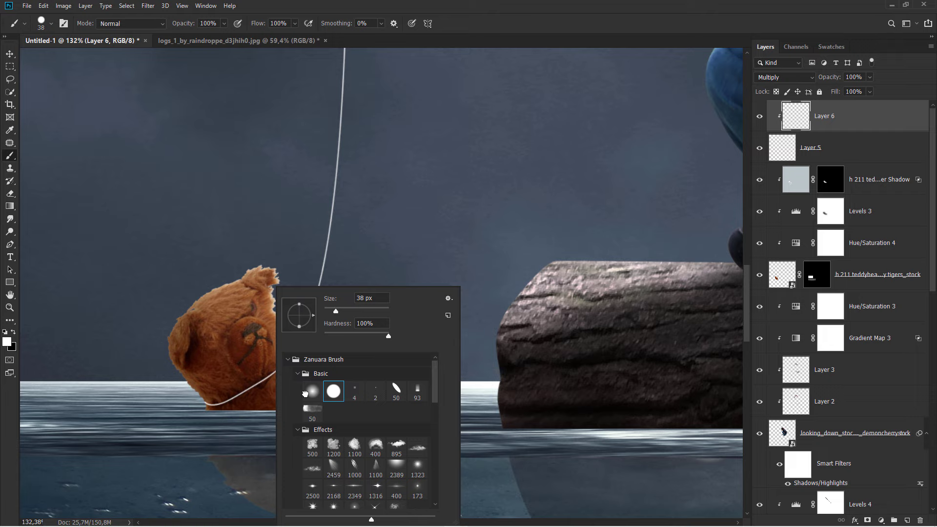
alt+click(267, 366)
alt+scroll(278, 369, up, 3)
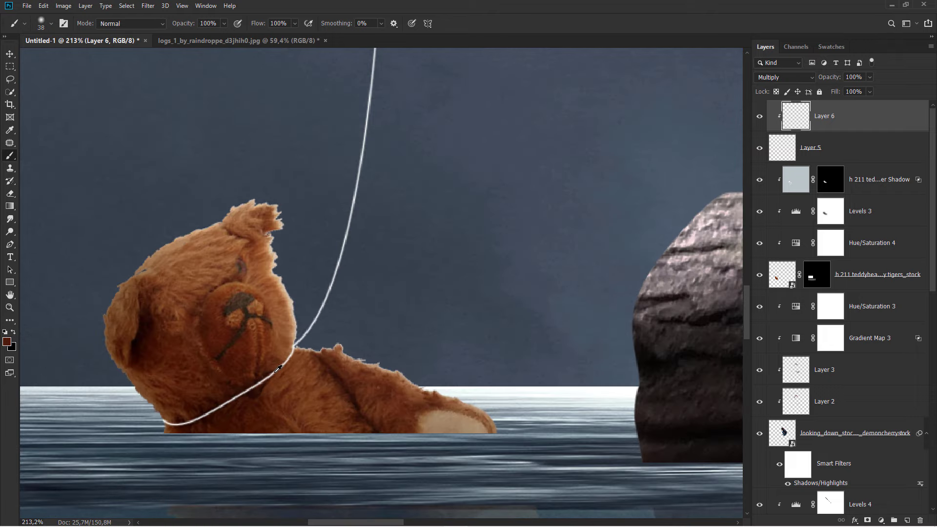
alt+scroll(278, 368, up, 2)
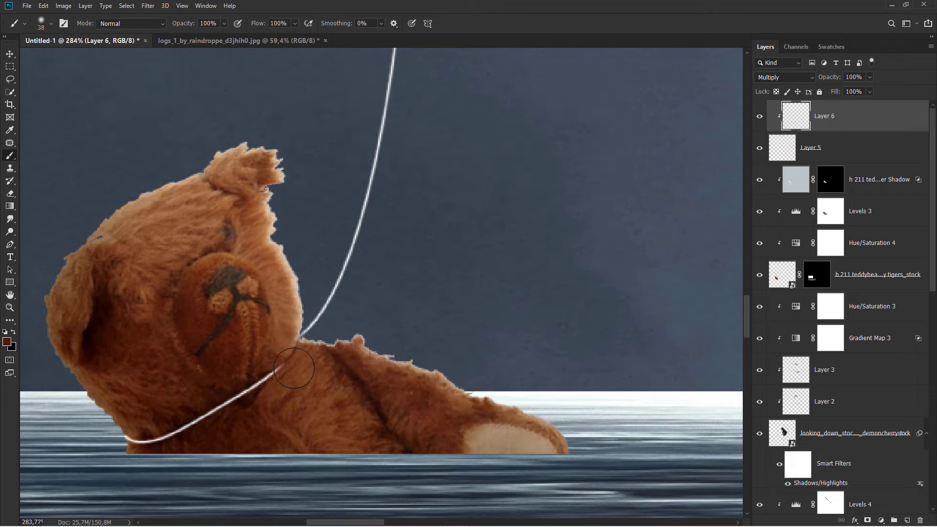
alt+scroll(294, 368, down, 2)
alt+scroll(317, 358, down, 1)
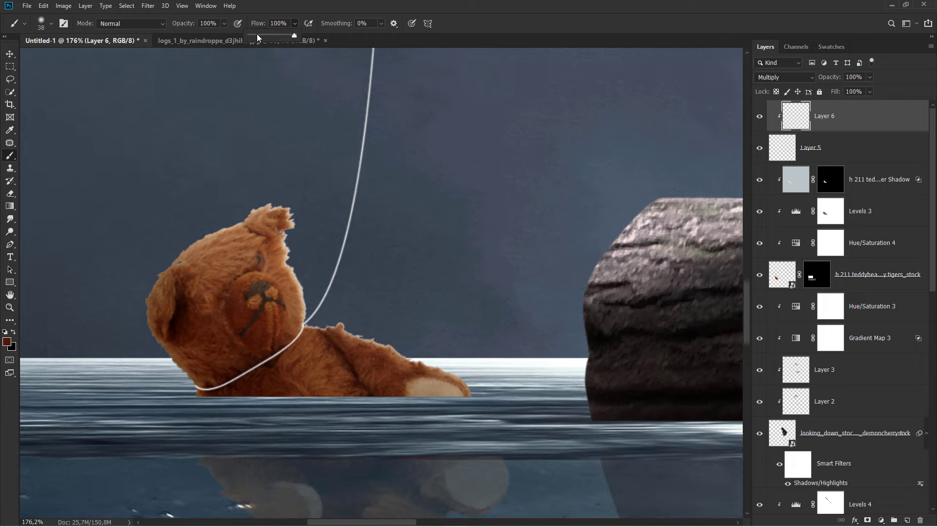
click(255, 35)
mouse_move(198, 381)
mouse_down()
mouse_move(209, 377)
mouse_move(192, 393)
mouse_move(275, 365)
mouse_move(303, 329)
mouse_move(292, 346)
mouse_move(389, 390)
mouse_move(313, 328)
mouse_move(353, 390)
mouse_move(295, 341)
mouse_move(312, 361)
mouse_move(287, 351)
mouse_move(226, 380)
mouse_up()
scroll(256, 337, down, 3)
scroll(304, 303, down, 2)
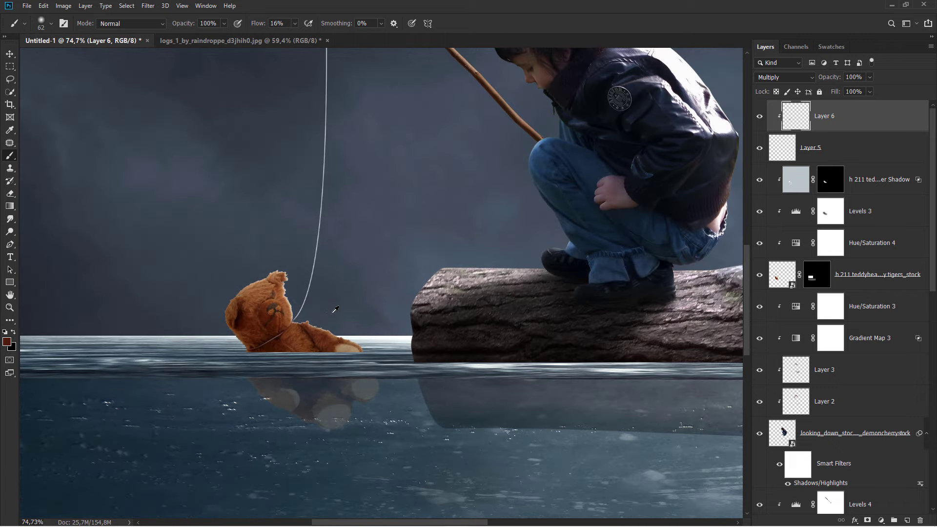
scroll(358, 319, down, 1)
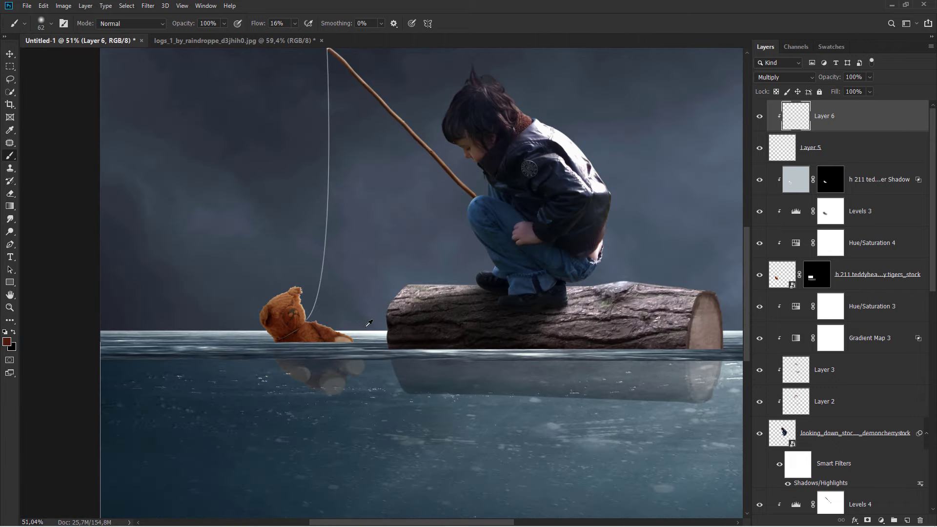
scroll(369, 324, down, 2)
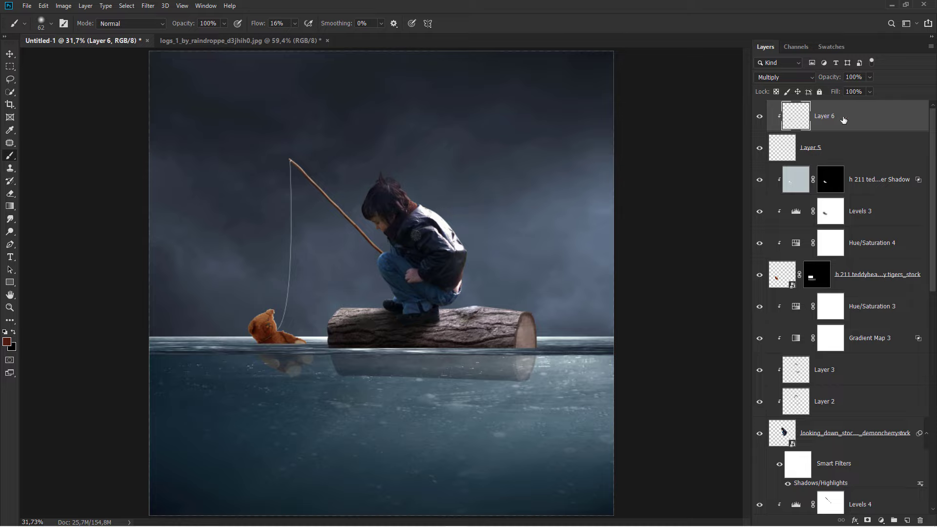
key(v)
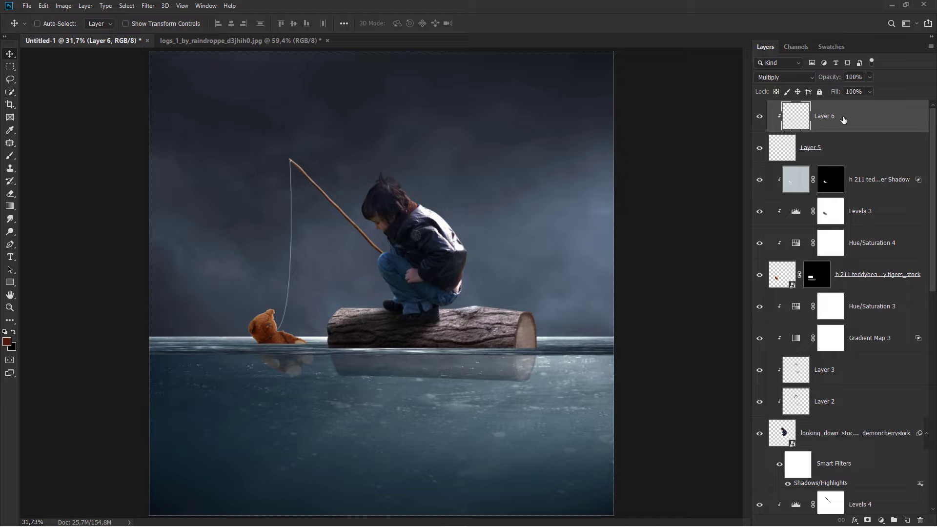
Add Layer 7 and choose the 1675 splash brush
click(906, 520)
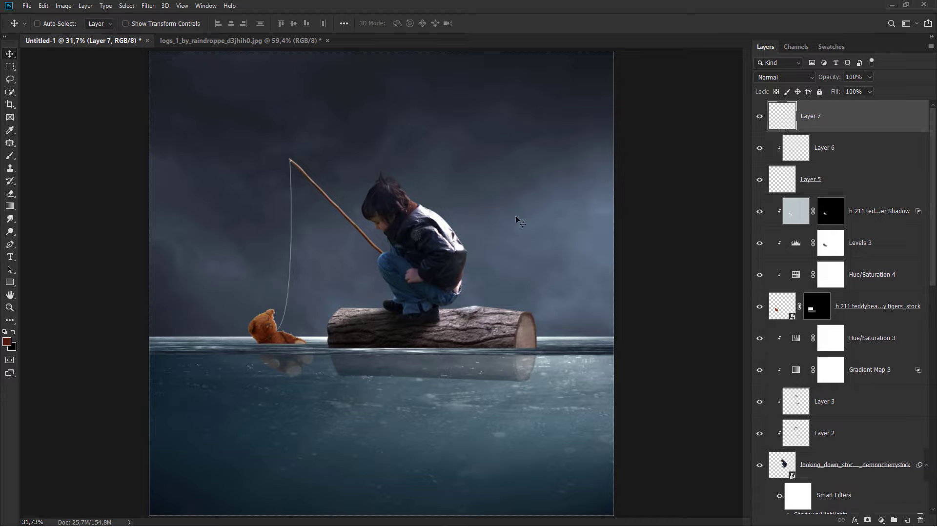
drag(10, 155, 55, 159)
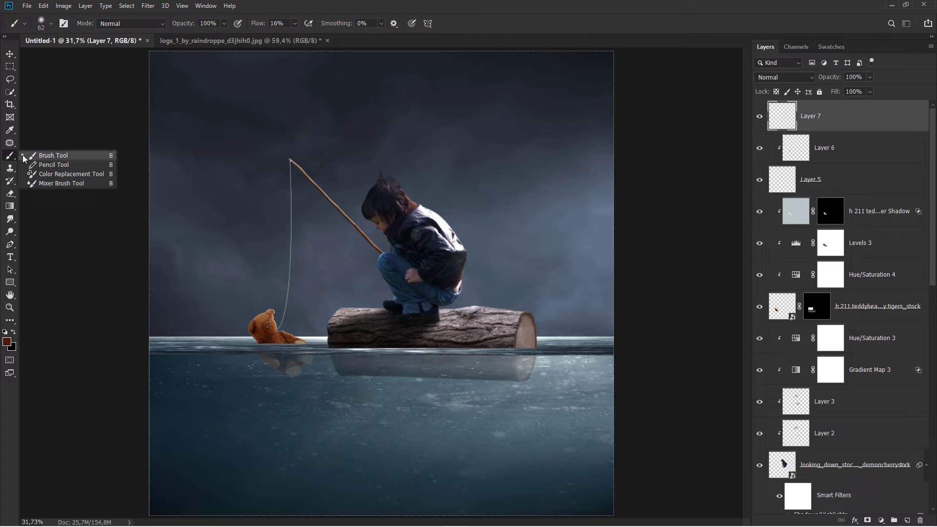
right_click(204, 175)
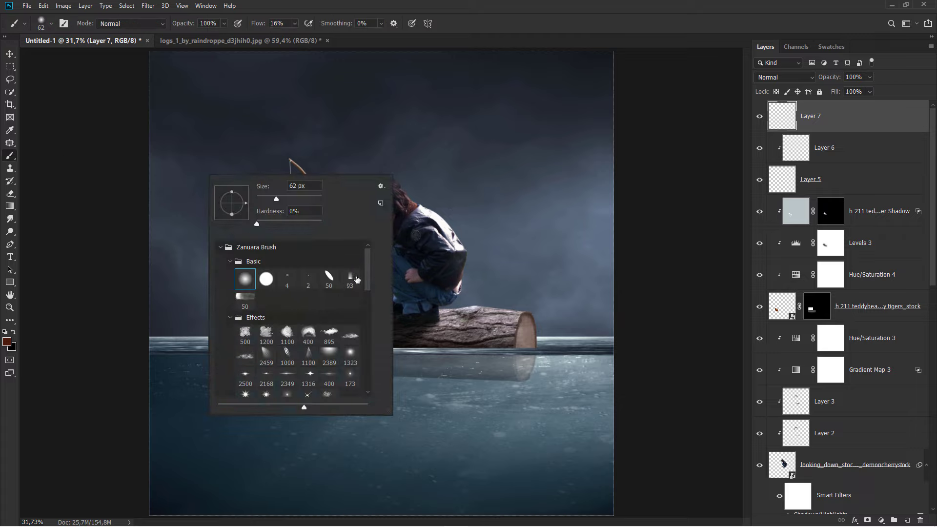
drag(363, 272, 375, 375)
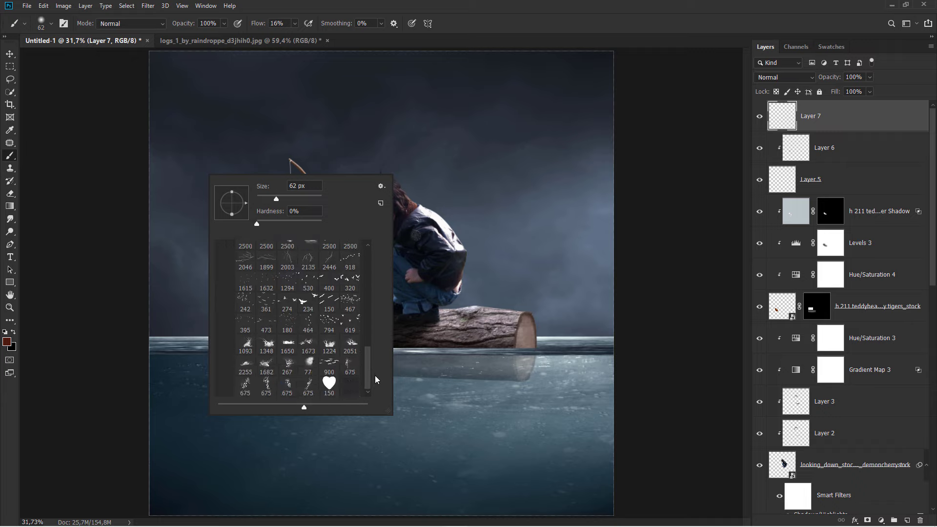
click(312, 346)
key(Return)
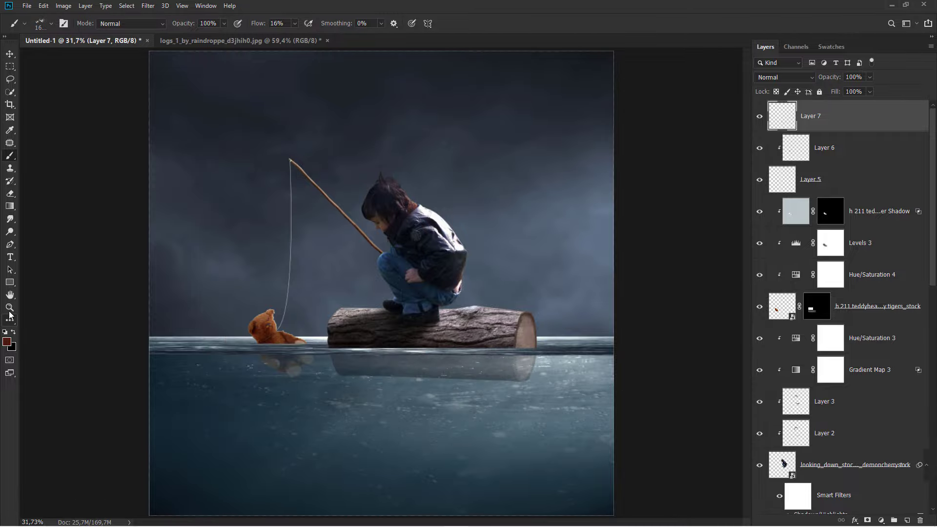
Stamp a white splash at 100% flow onto the water beneath the log
click(5, 332)
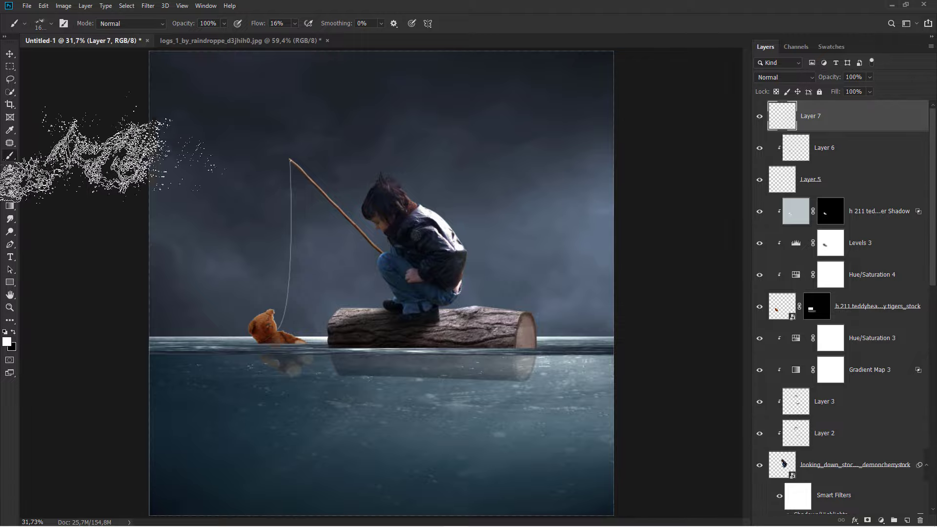
drag(295, 23, 373, 41)
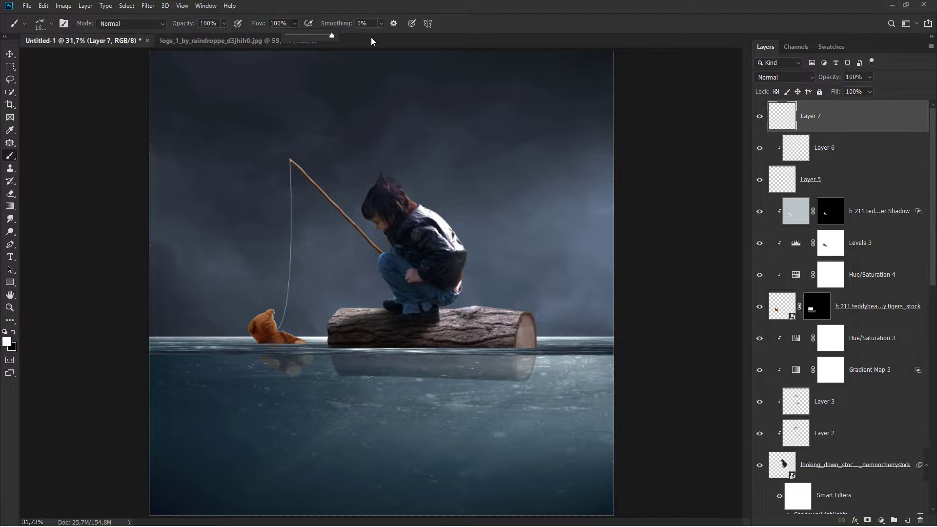
click(393, 388)
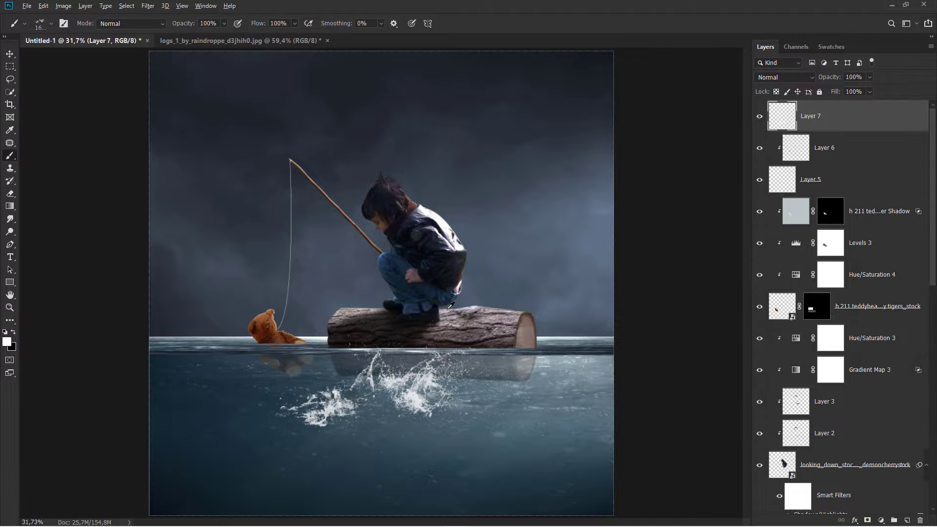
scroll(446, 312, up, 2)
scroll(445, 312, up, 1)
scroll(630, 274, down, 1)
Flip, rotate to about -179° and squash the splash into a thin foam line along the log
key(ctrl+t)
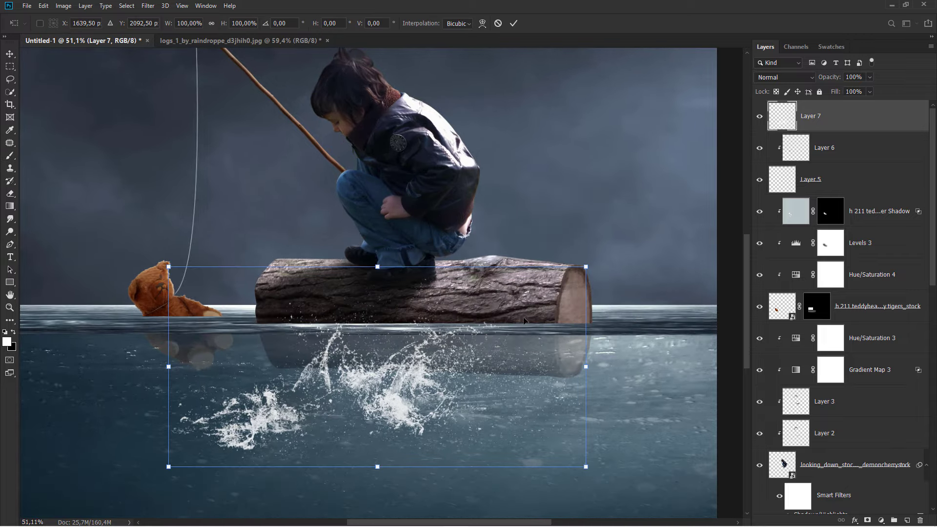
mouse_move(377, 265)
mouse_down()
mouse_move(385, 389)
mouse_move(326, 331)
mouse_up()
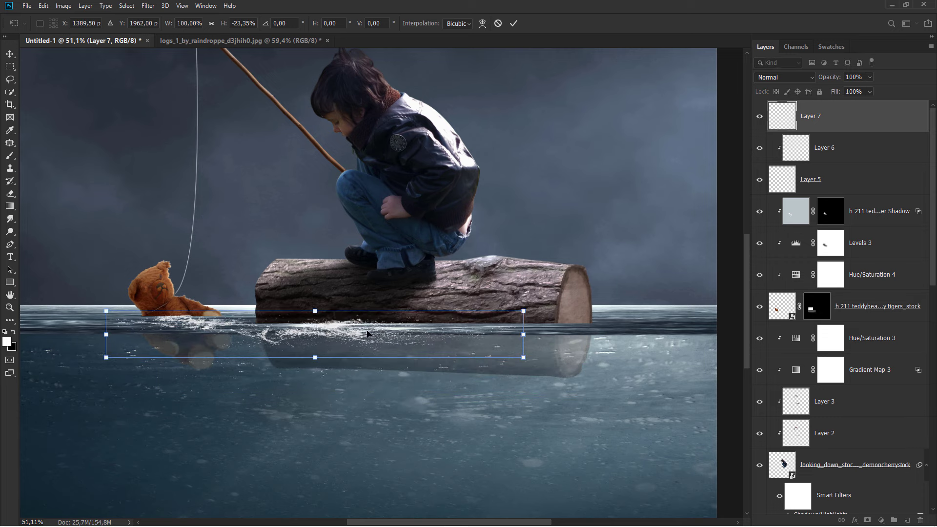
drag(537, 336, 542, 338)
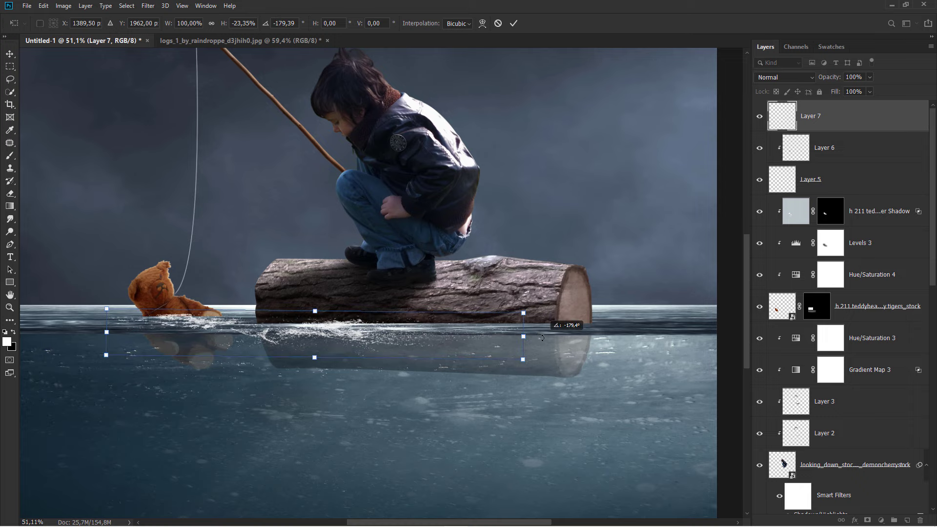
drag(107, 331, 128, 332)
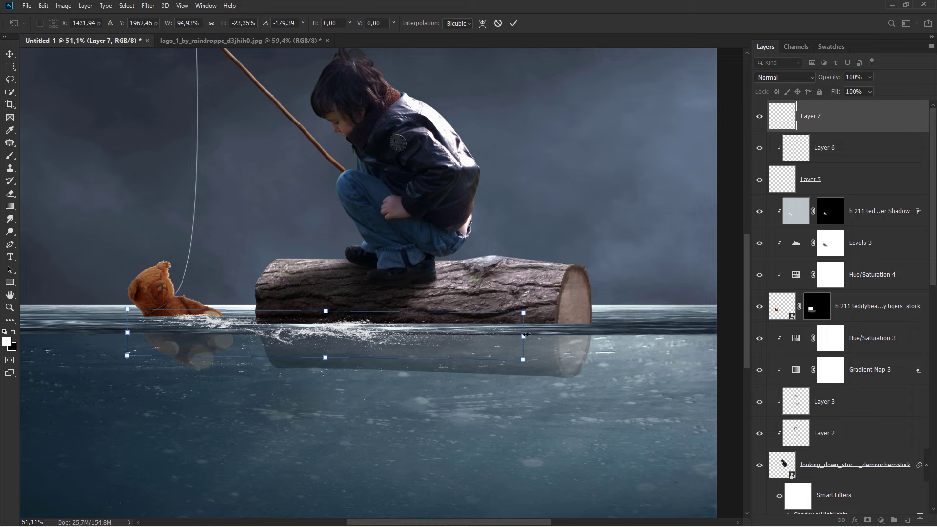
drag(524, 335, 612, 340)
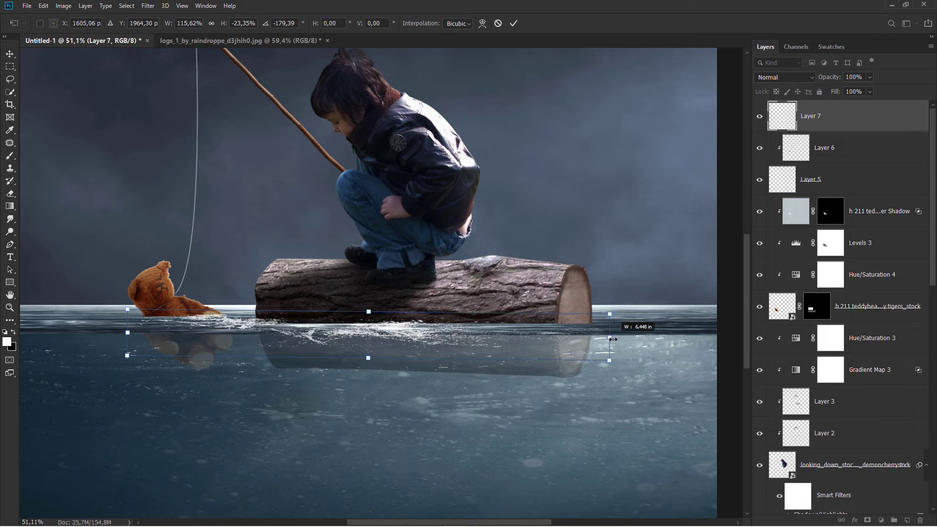
drag(127, 331, 120, 332)
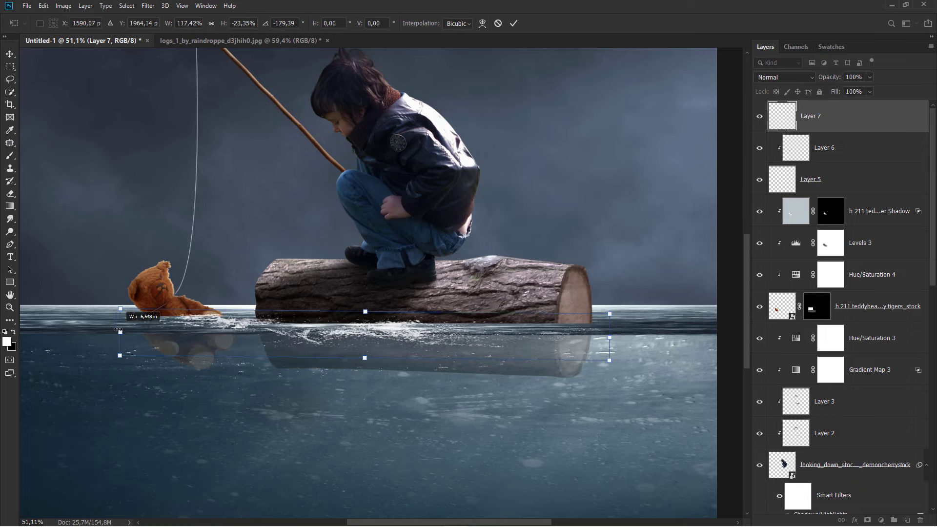
drag(365, 358, 365, 349)
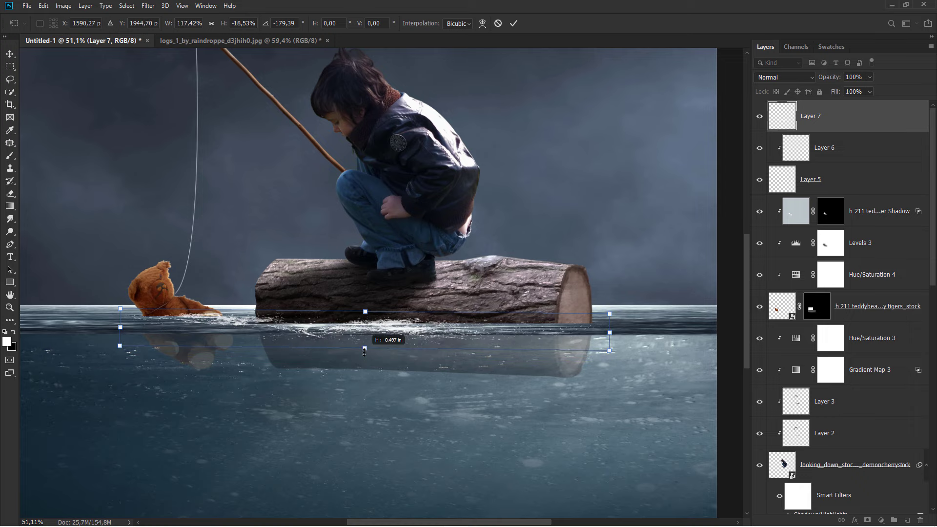
drag(365, 310, 366, 315)
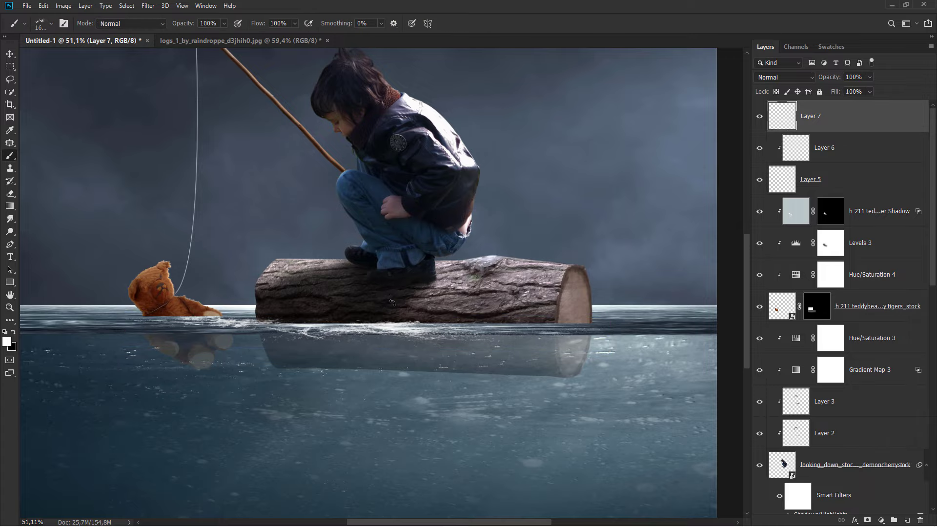
key(Escape)
key(ctrl+minus)
Pick a soft round brush, then hide Layer 7 to compare and fit the composite to the window
key(b)
right_click(441, 284)
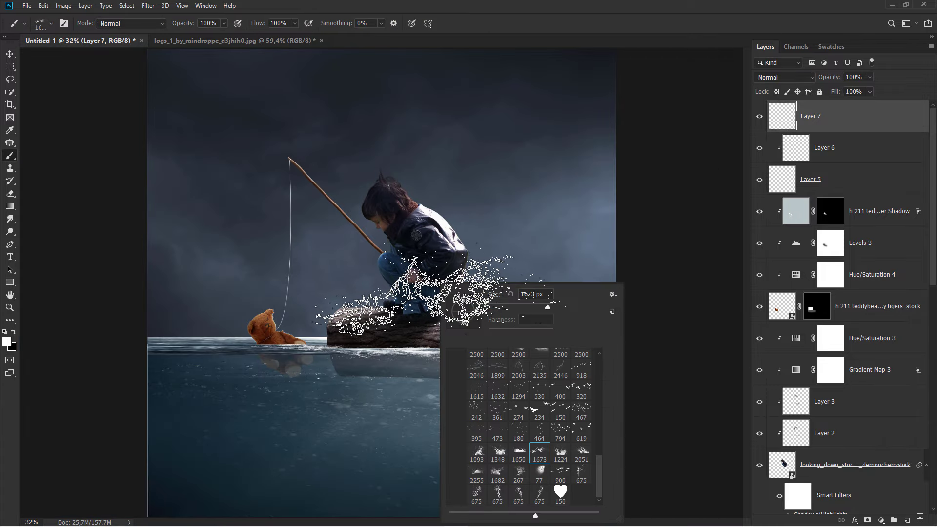
drag(599, 467, 599, 347)
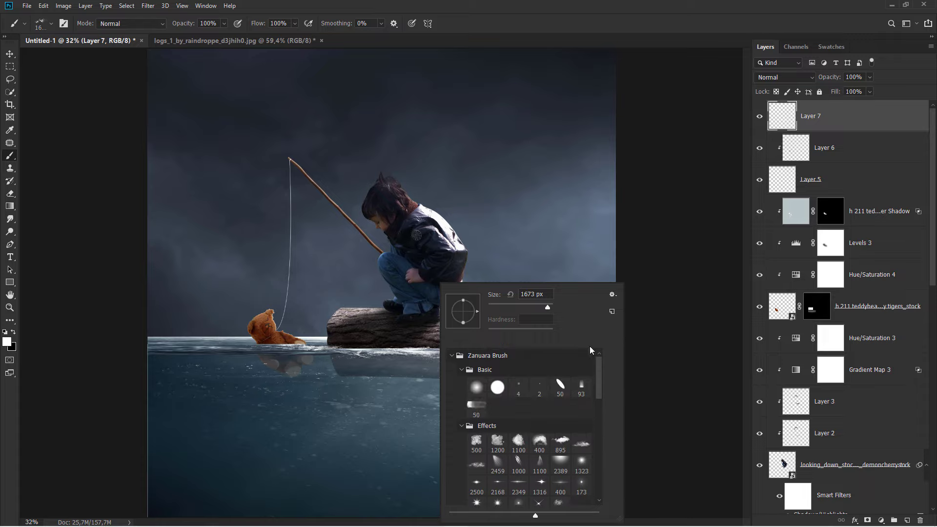
click(476, 387)
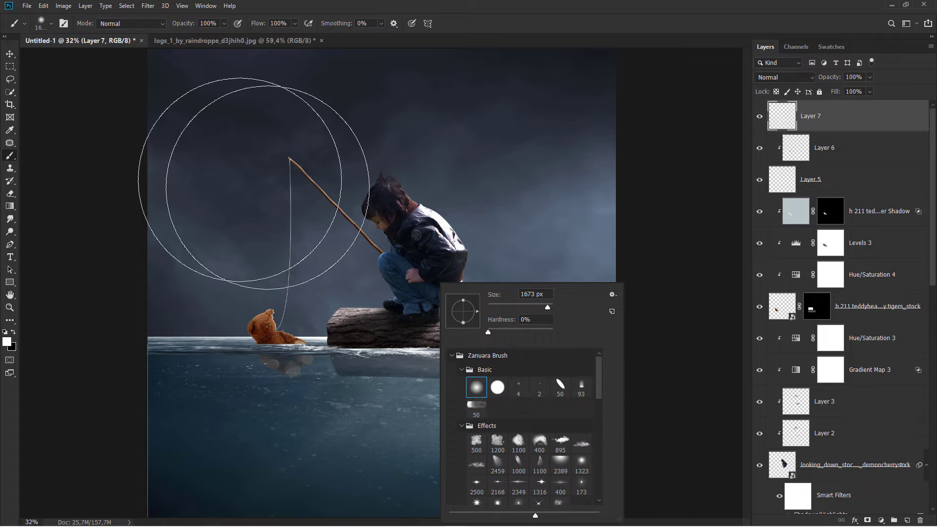
click(9, 54)
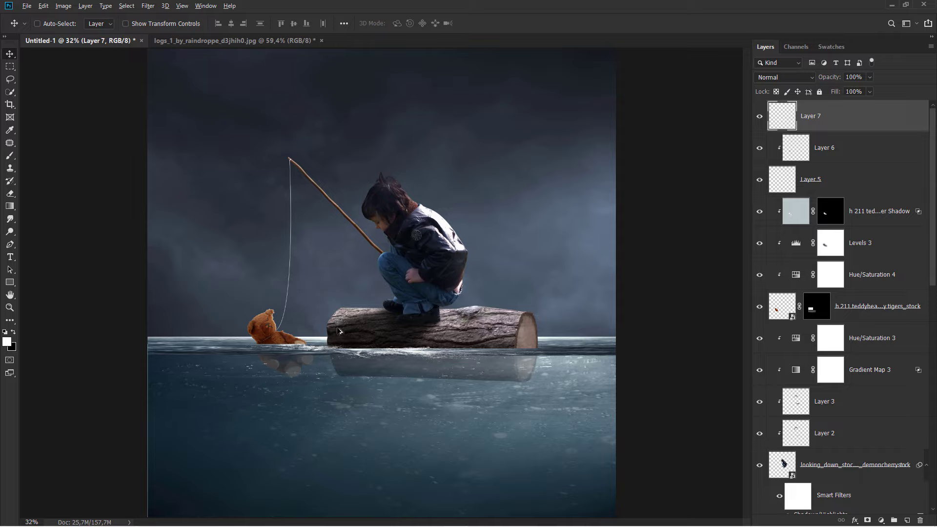
click(759, 116)
key(ctrl+0)
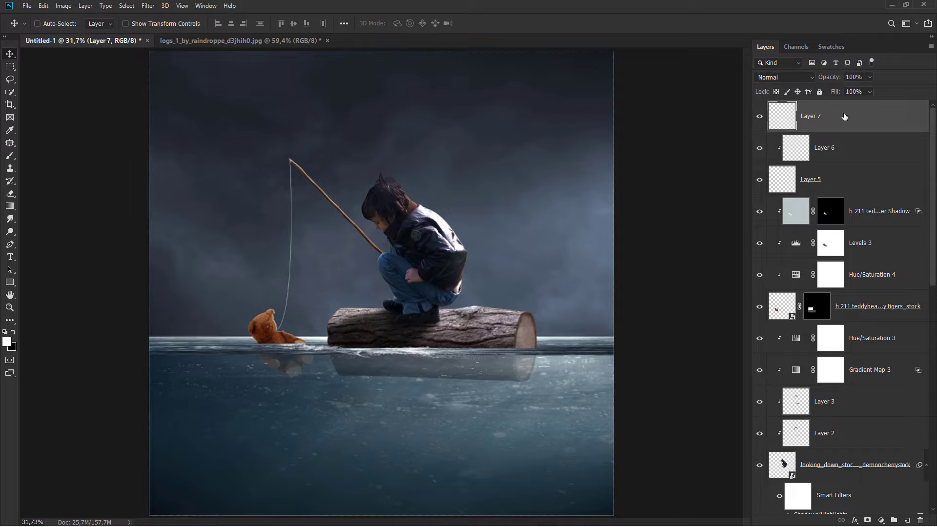
Select the Hue/Saturation 1 layer and add Layer 8 above it
drag(932, 247, 930, 482)
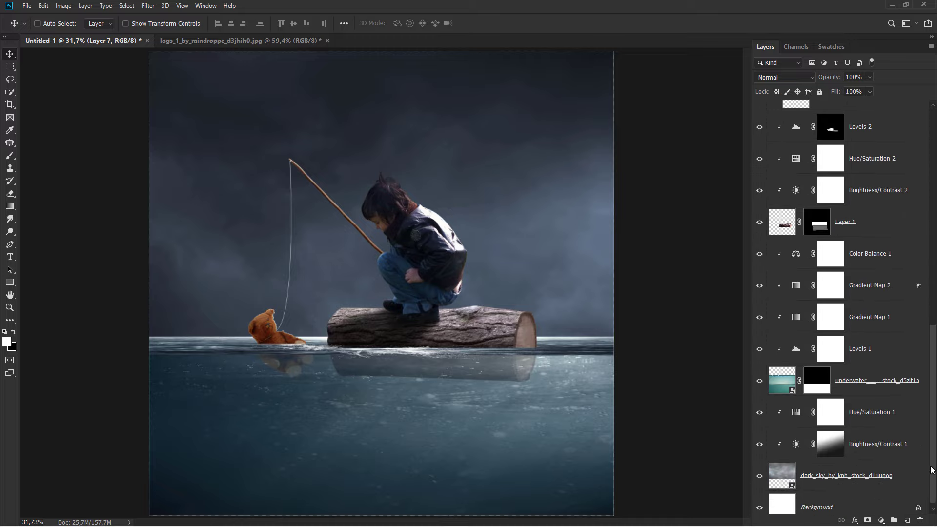
click(896, 403)
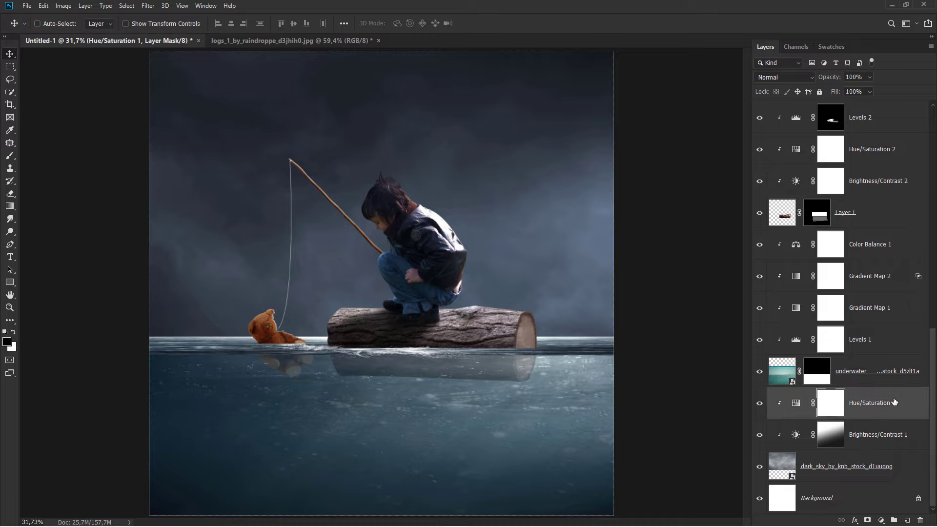
click(760, 467)
click(873, 404)
click(906, 520)
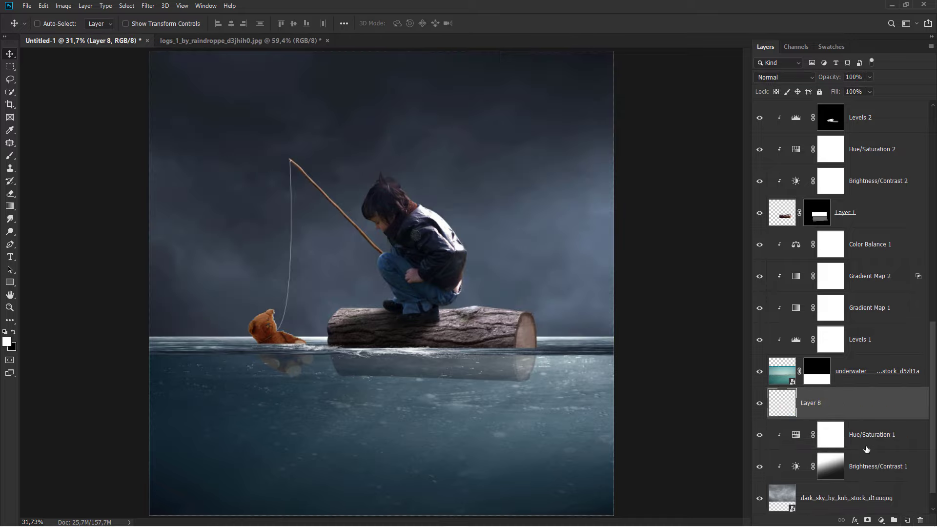
Stamp the 2459 light-ray brush near the fishing rod
click(10, 156)
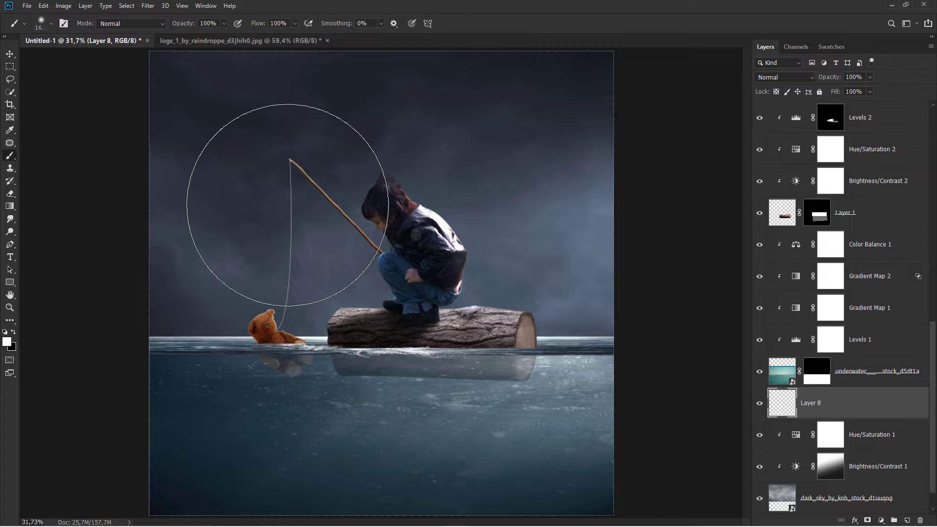
right_click(310, 239)
click(349, 386)
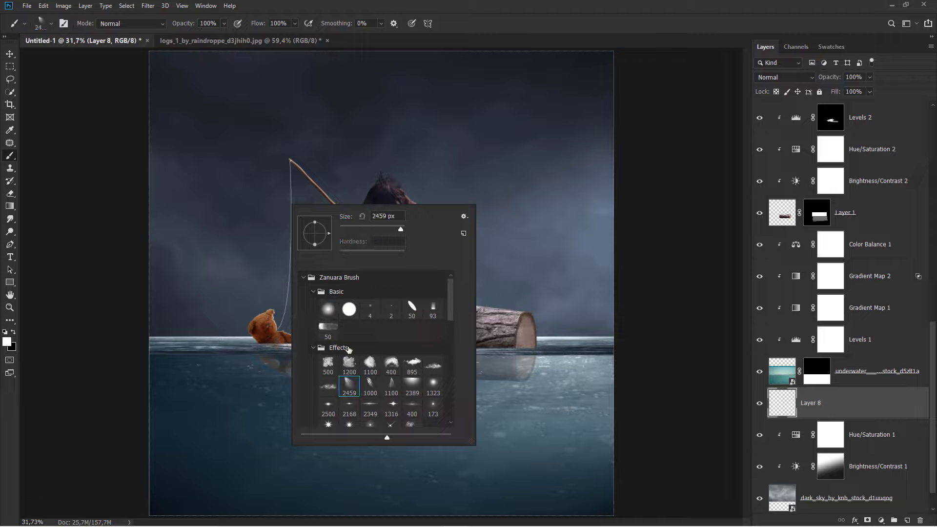
key(Return)
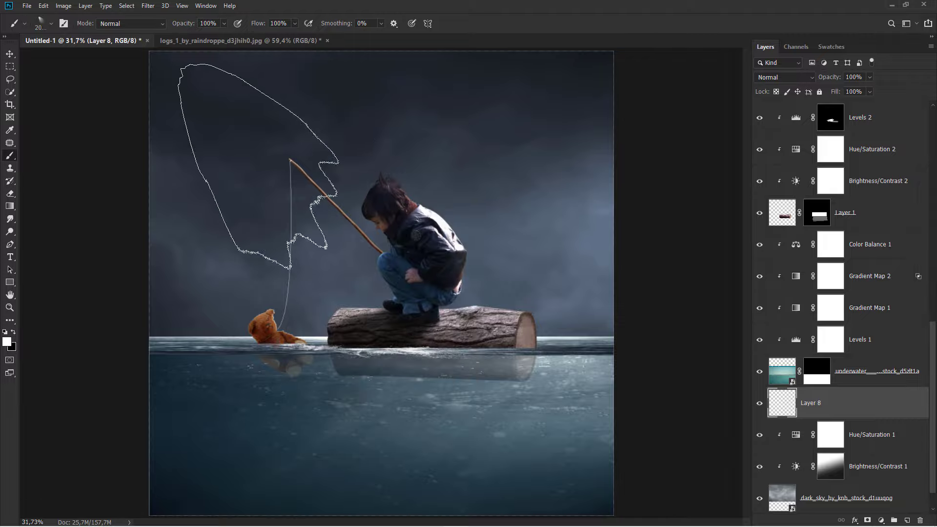
click(351, 266)
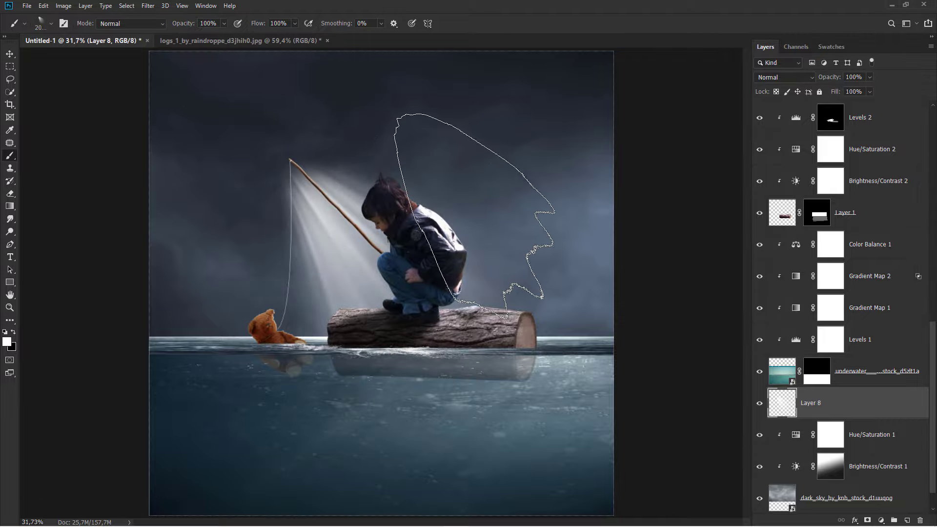
Flip the light rays horizontally, stretch them across the canvas and set Overlay blending
key(ctrl+t)
right_click(433, 242)
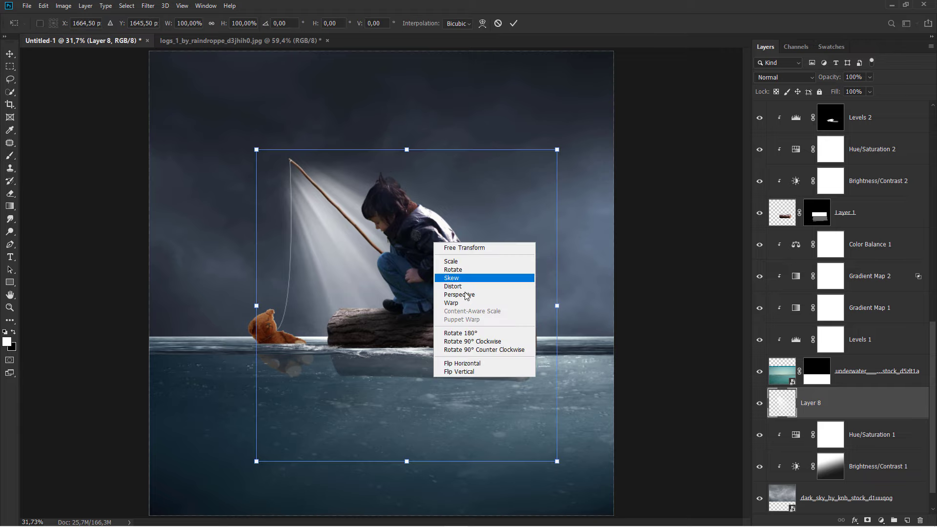
click(477, 365)
drag(557, 306, 750, 303)
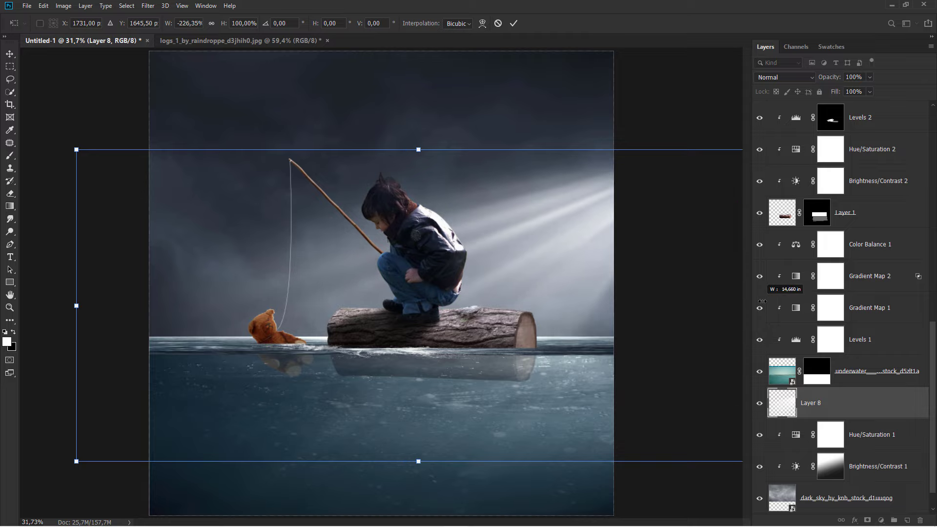
scroll(382, 282, down, 2)
drag(410, 182, 410, 142)
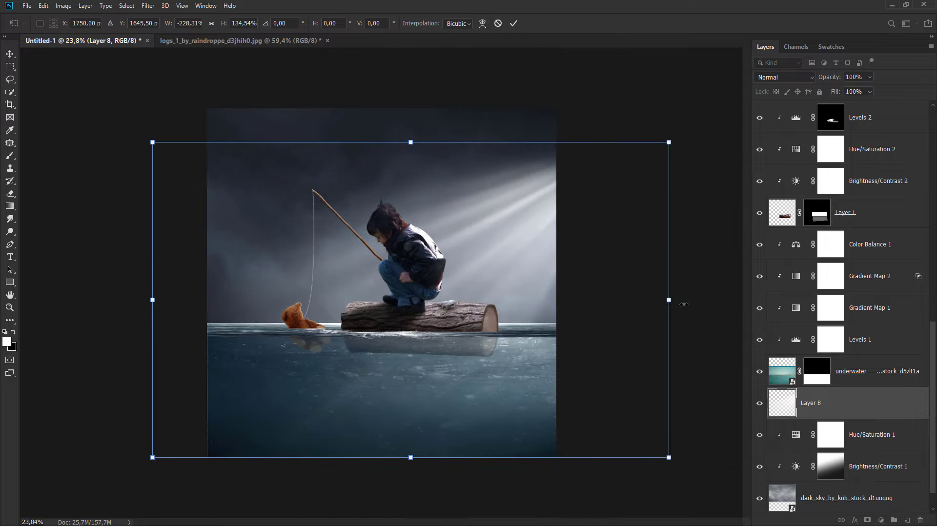
drag(684, 304, 717, 304)
click(779, 77)
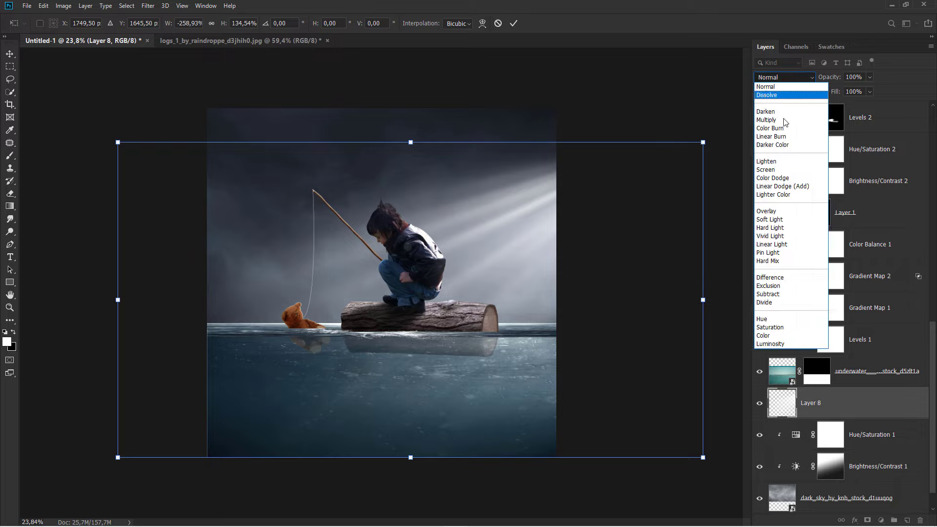
click(788, 210)
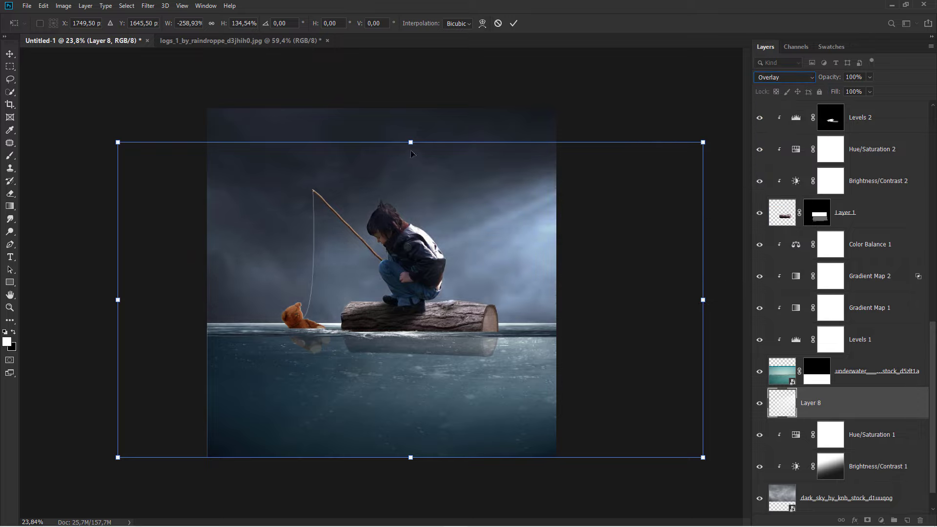
drag(412, 144, 412, 140)
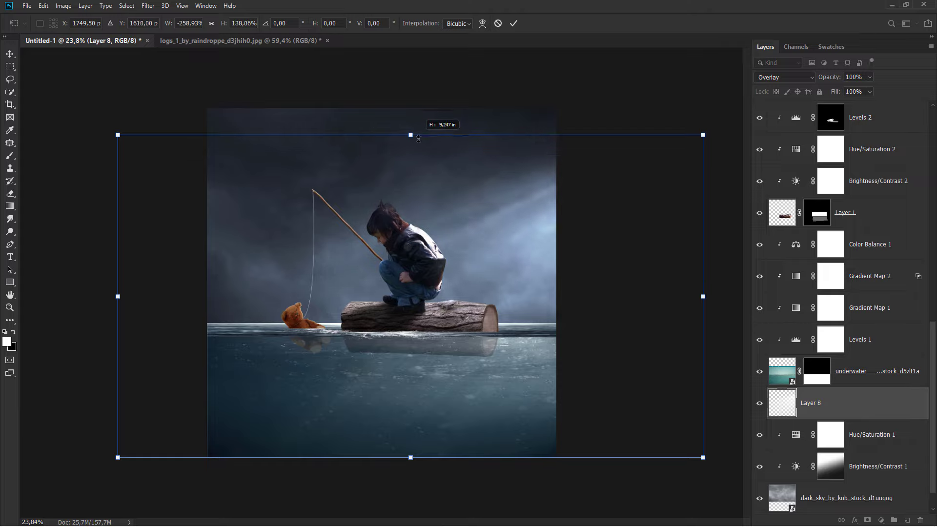
drag(411, 458, 412, 486)
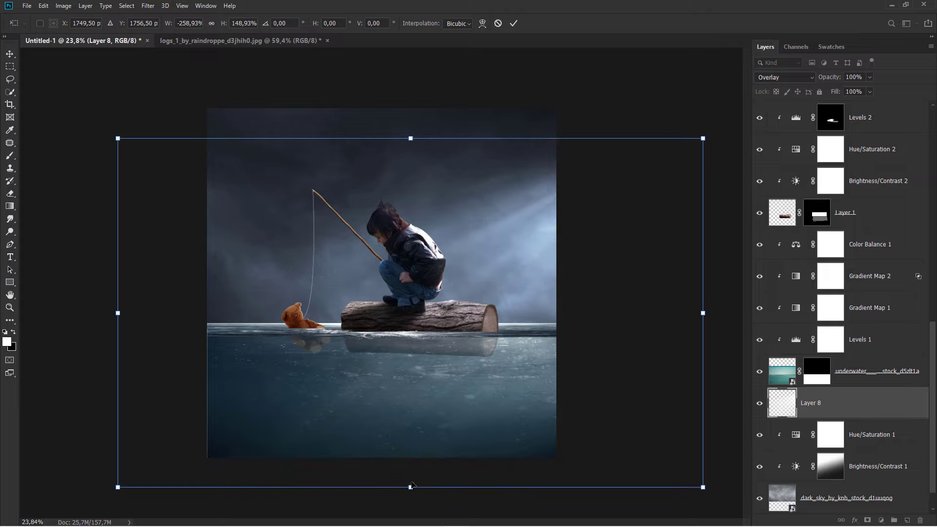
drag(128, 308, 175, 309)
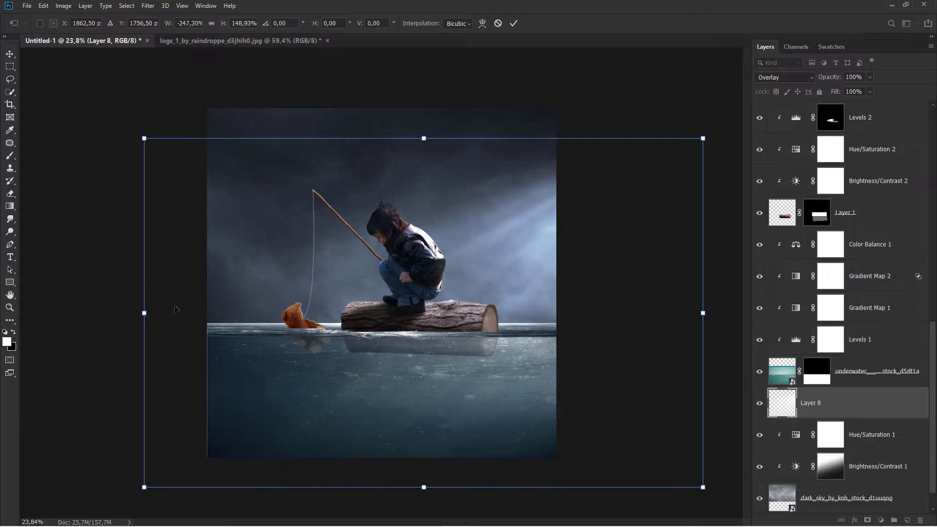
Commit the light-ray transform, fit the canvas to the window and select Layer 7
key(b)
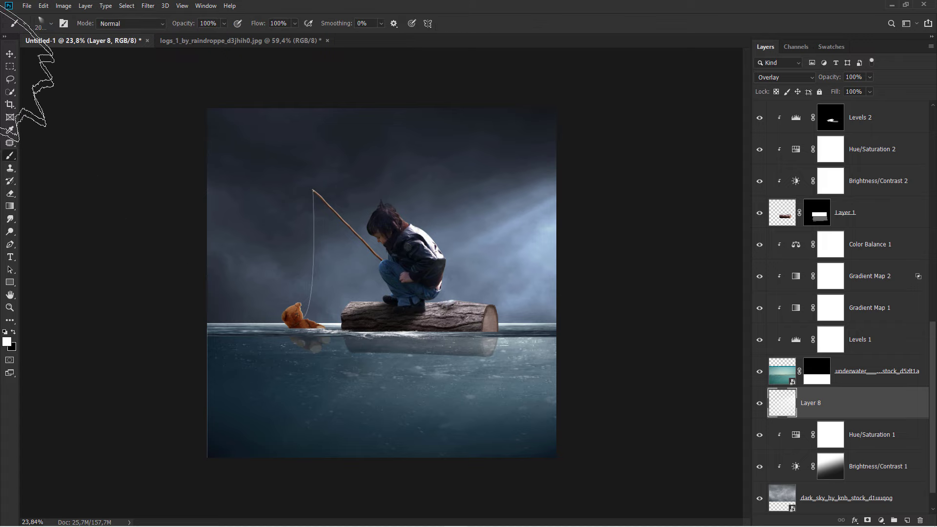
click(9, 58)
key(ctrl+plus)
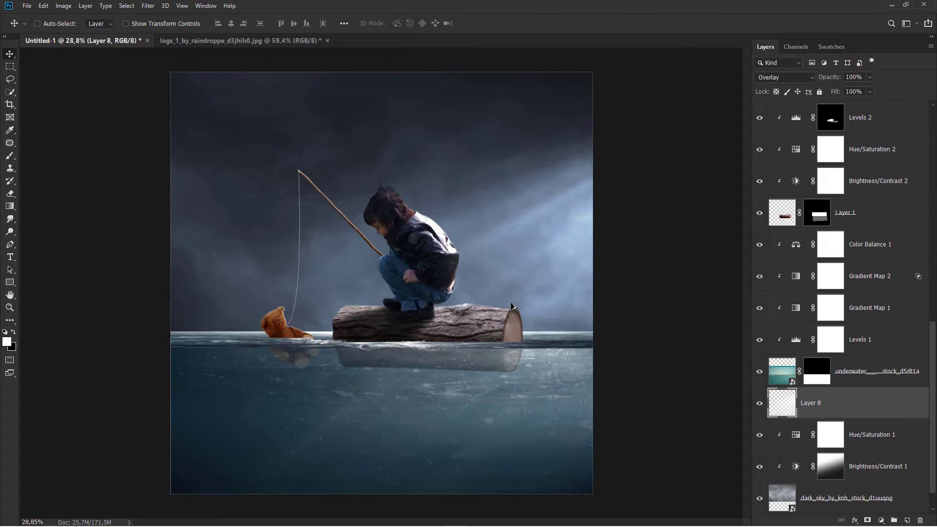
key(ctrl+0)
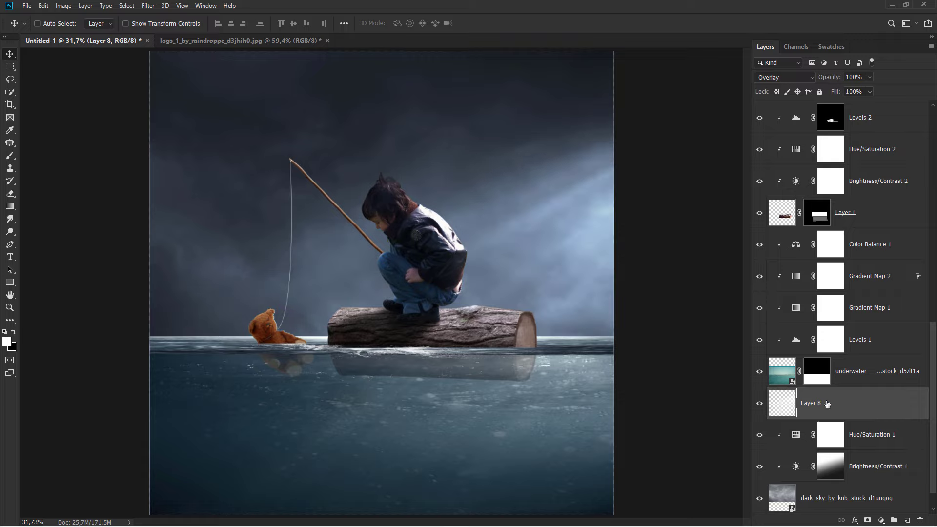
drag(933, 380, 932, 147)
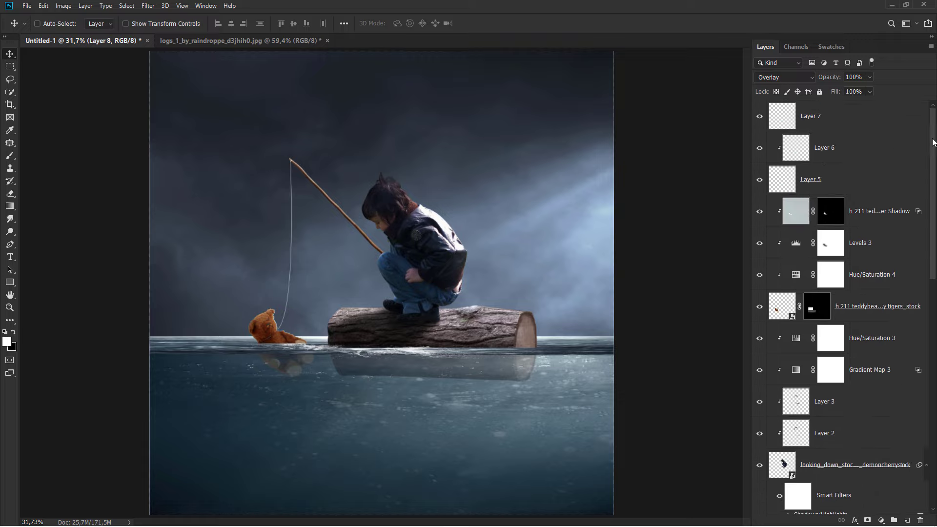
click(848, 118)
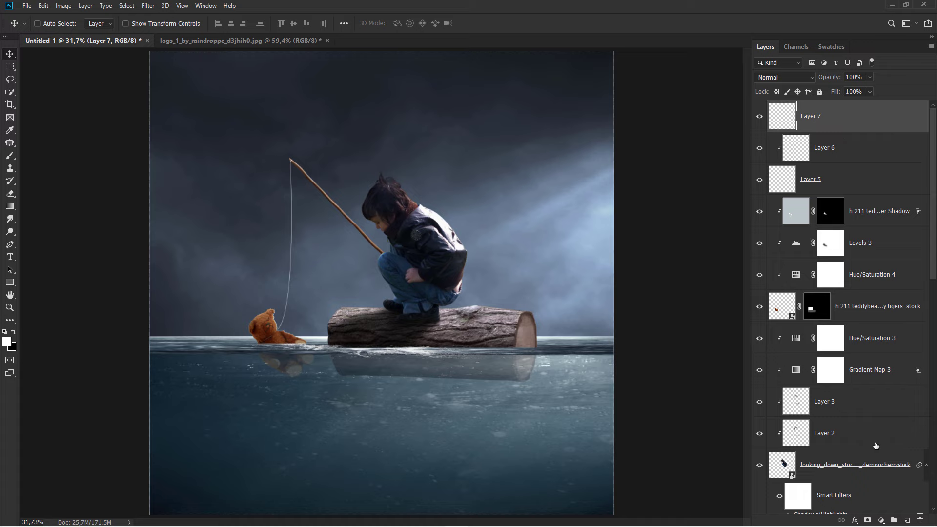
Add a black-to-white Gradient Map 4 adjustment on top, blended with Color Burn
click(881, 520)
click(883, 506)
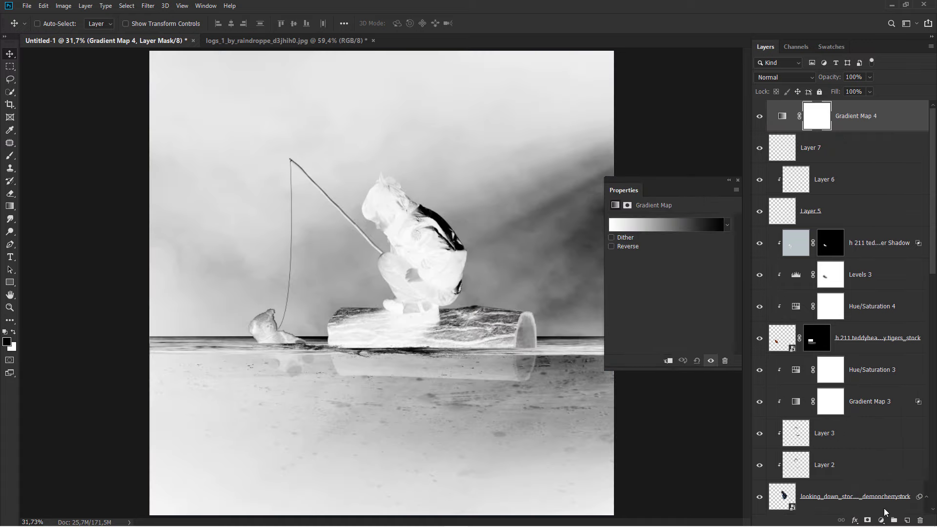
click(727, 225)
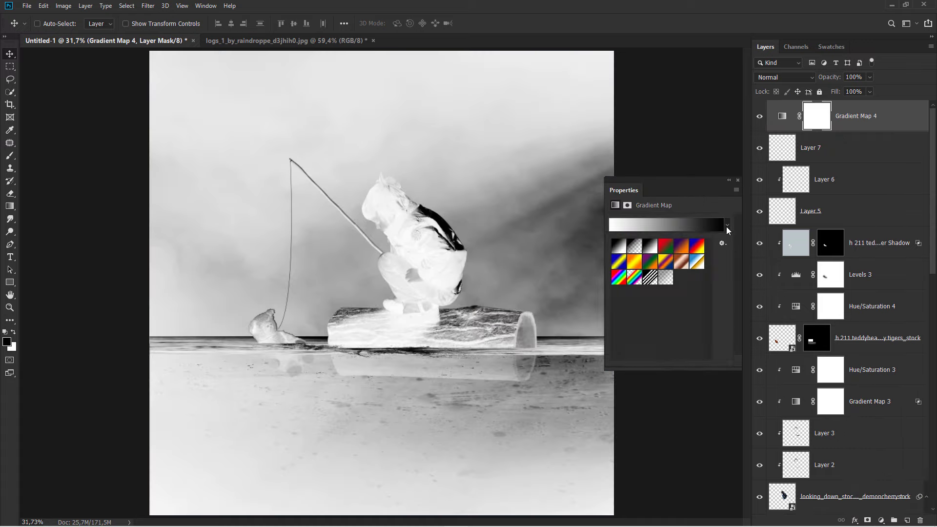
click(651, 246)
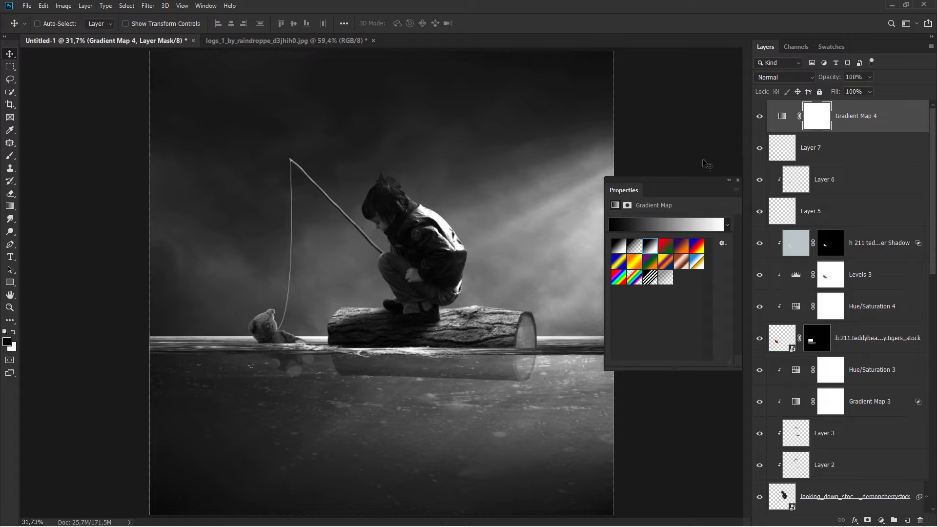
click(763, 81)
click(780, 123)
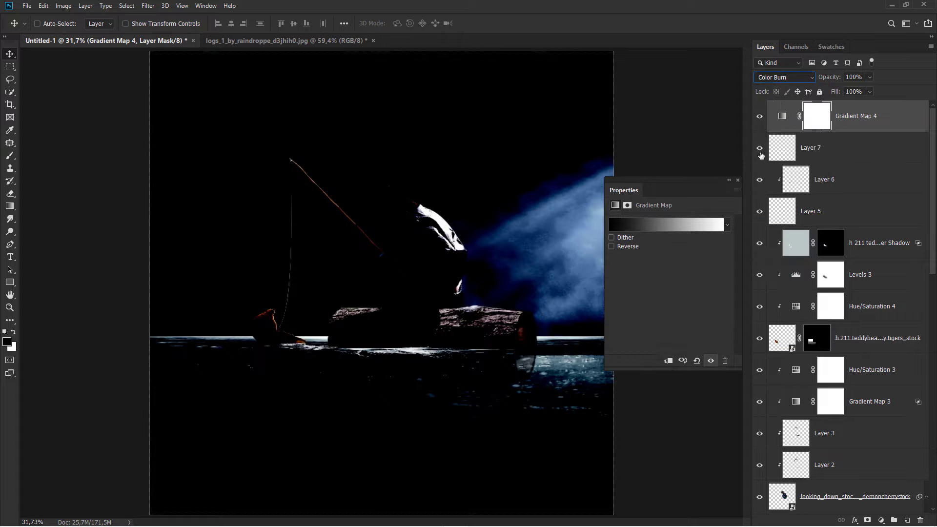
click(737, 180)
Split Gradient Map 4's Underlying Layer black Blend If slider to 0/72
right_click(849, 123)
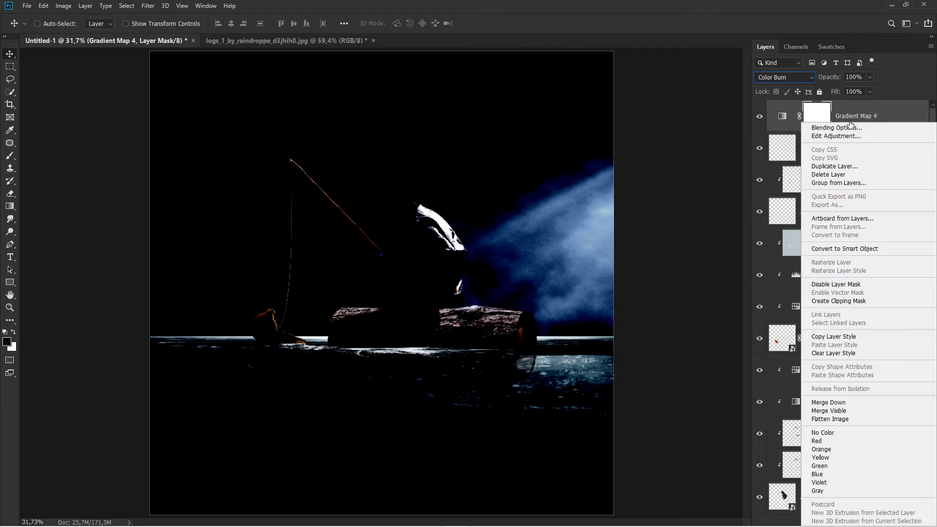
click(847, 129)
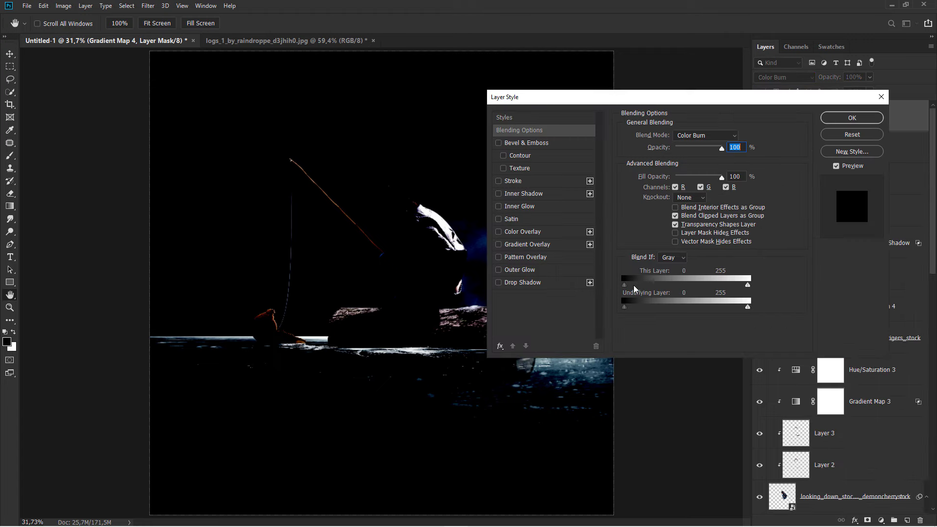
drag(625, 285, 786, 283)
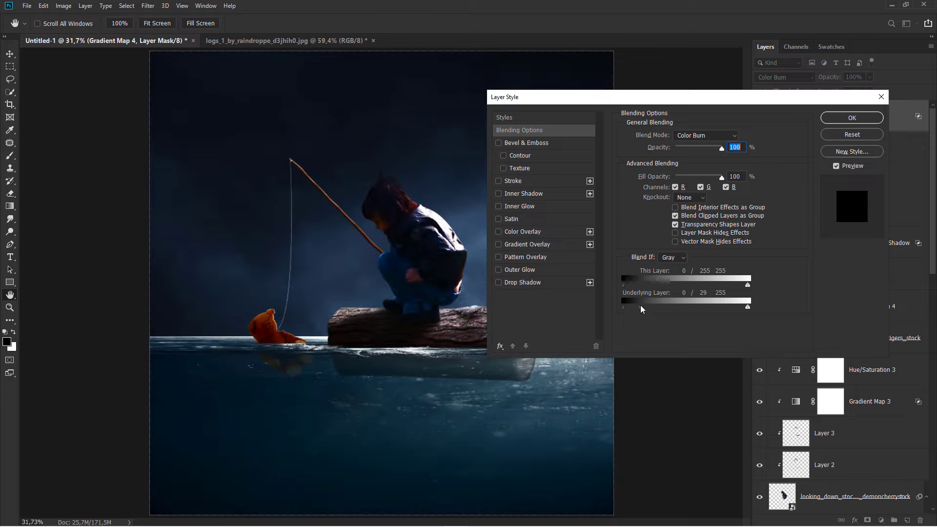
drag(641, 305, 616, 305)
drag(708, 306, 659, 309)
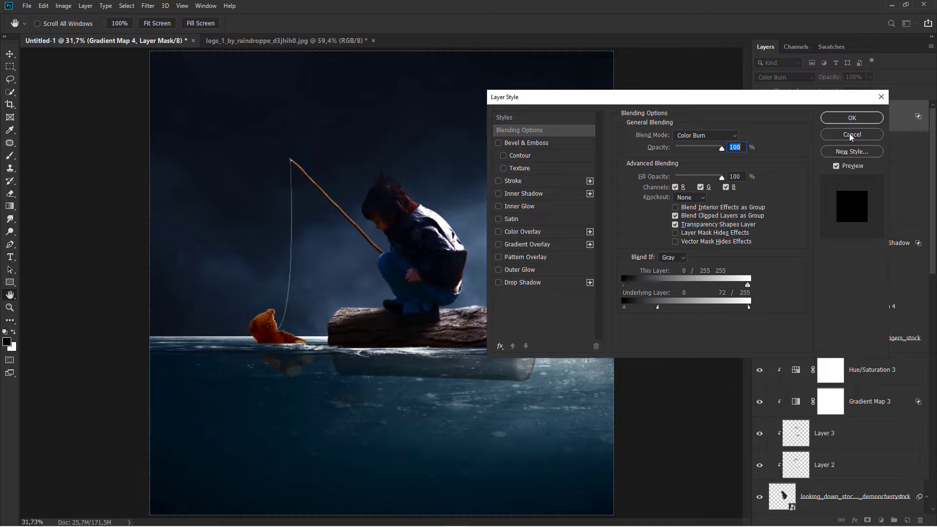
click(852, 119)
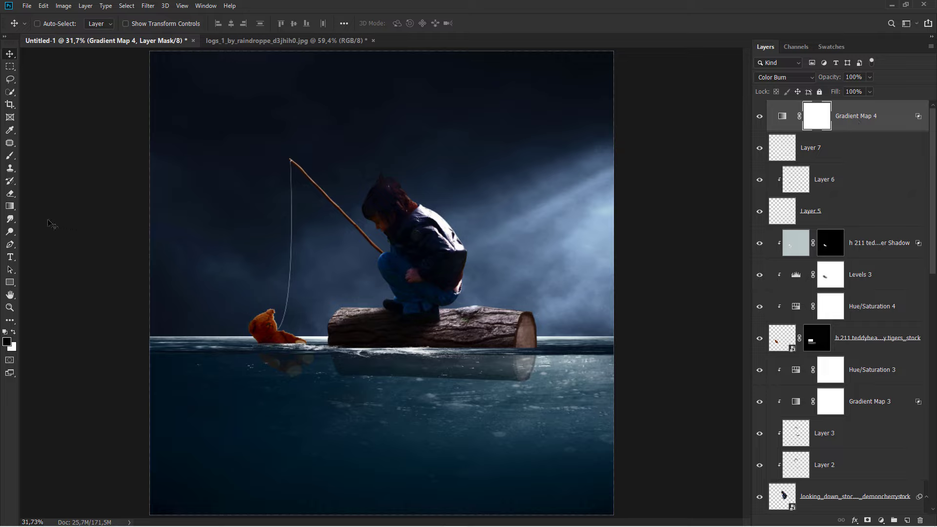
Draw a radial gradient on the Gradient Map 4 mask from the boy toward the top-left corner
click(10, 206)
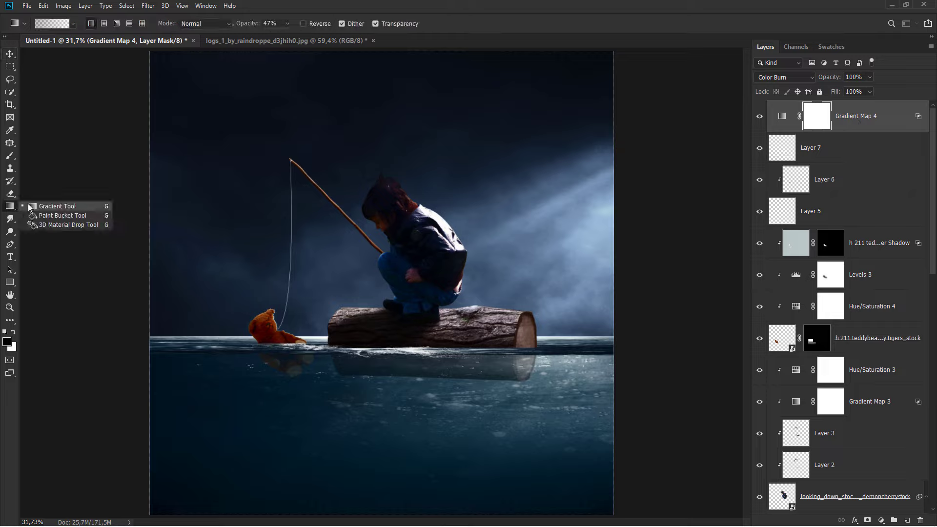
click(104, 24)
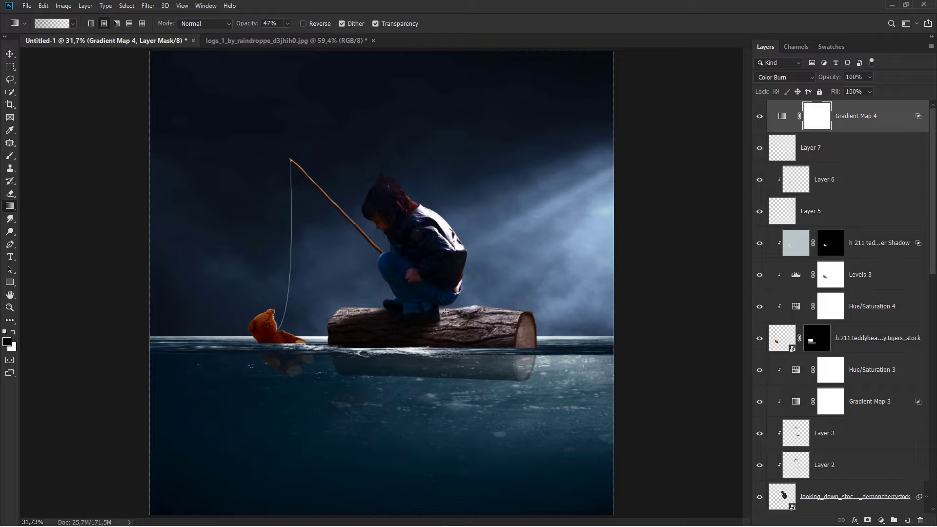
drag(445, 312, 188, 188)
scroll(379, 283, down, 2)
mouse_move(424, 306)
mouse_down()
mouse_move(233, 148)
mouse_move(201, 98)
mouse_up()
drag(413, 277, 189, 91)
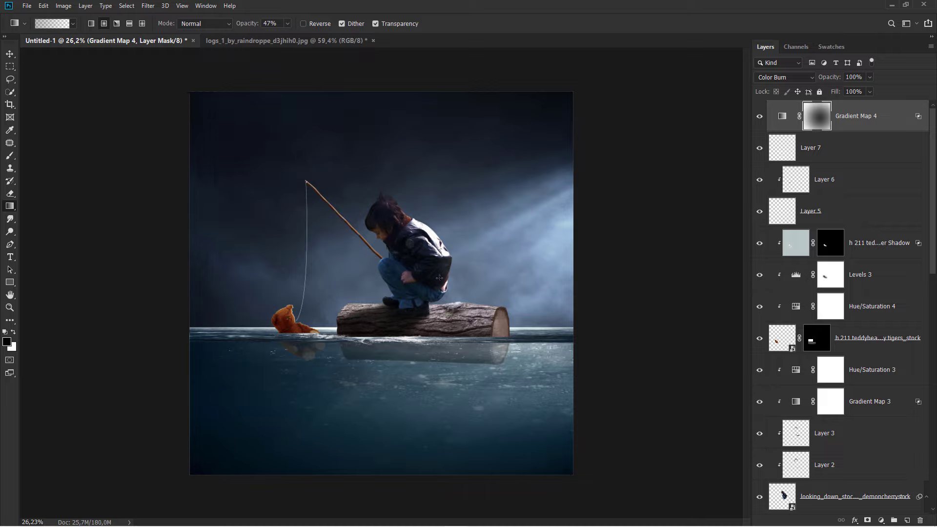
click(759, 117)
Redraw a wider radial mask gradient outward from the boy's foot and compare the vignette
drag(410, 294, 188, 90)
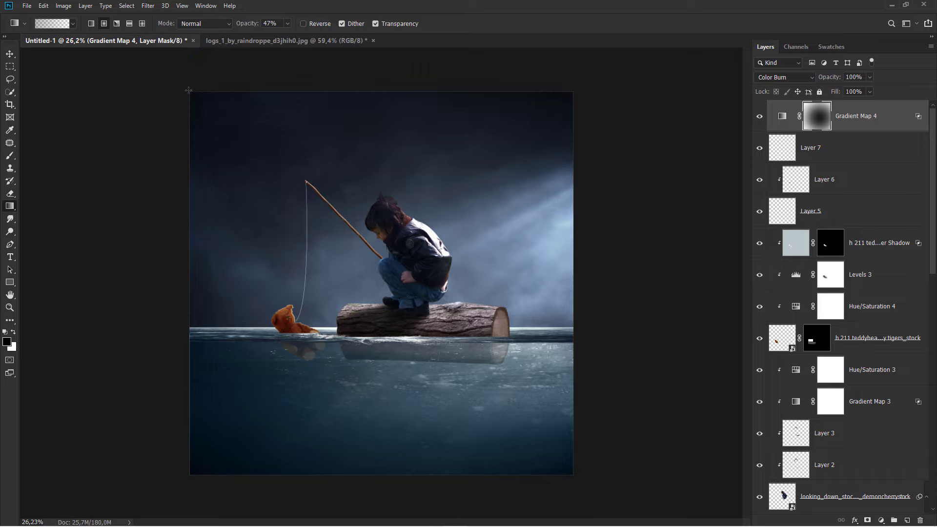
scroll(355, 290, down, 1)
scroll(354, 290, down, 1)
drag(404, 299, 232, 133)
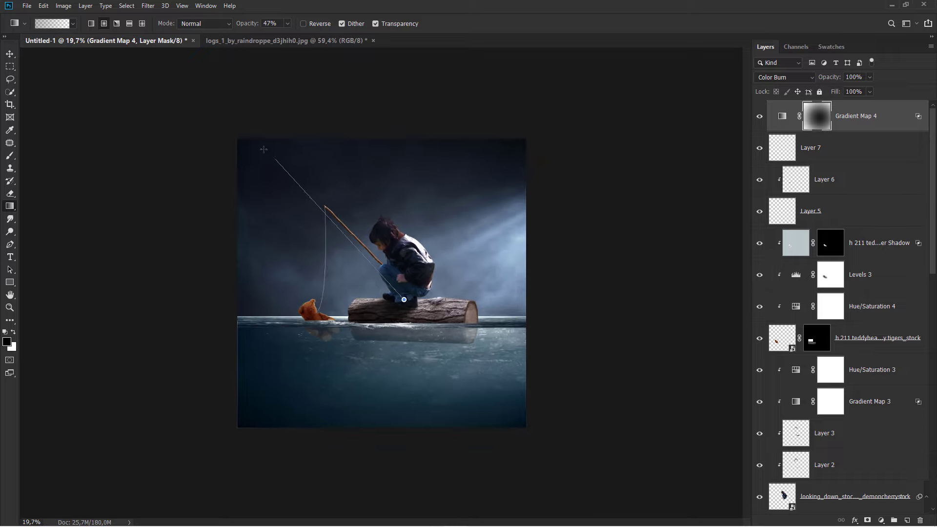
scroll(385, 264, up, 1)
scroll(386, 264, up, 1)
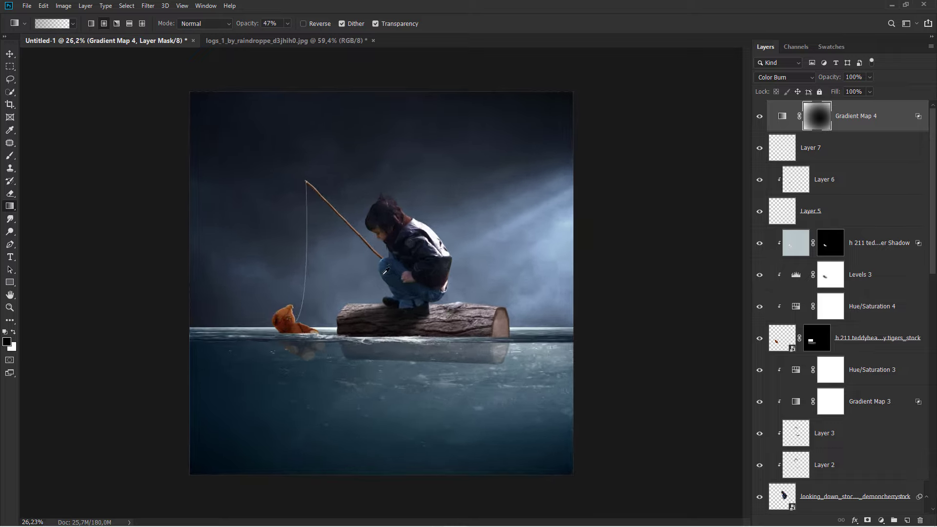
scroll(386, 264, up, 1)
scroll(386, 264, up, 1)
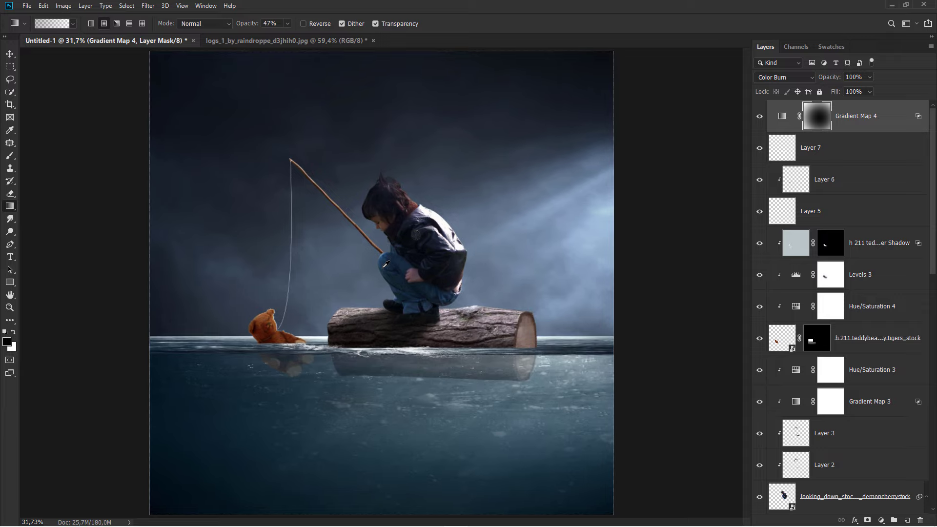
click(761, 116)
click(761, 116)
key(ctrl+2)
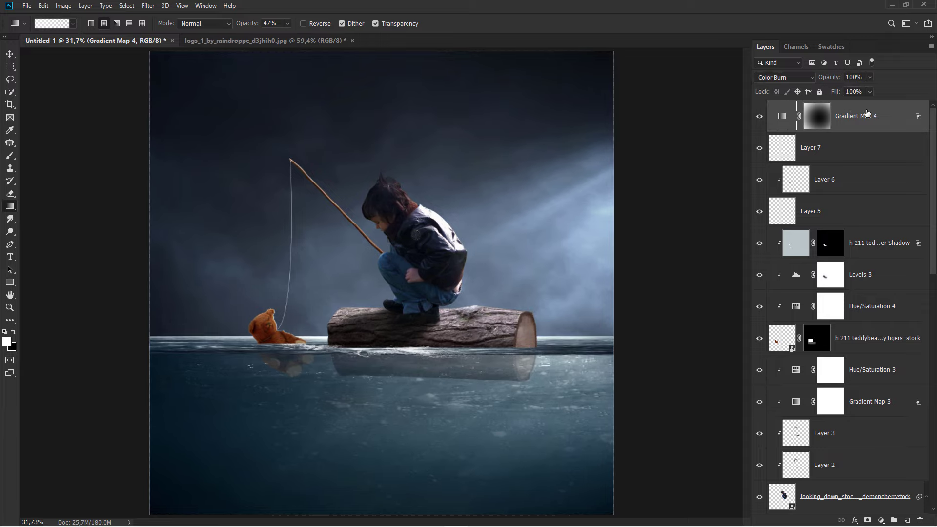
key(v)
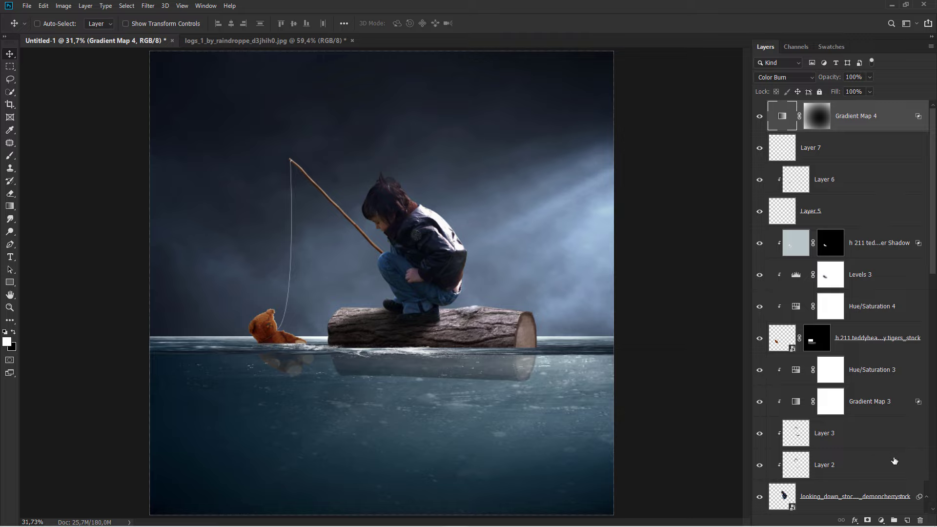
Stamp all visible layers into a new Layer 9 and convert it to a smart object
click(906, 518)
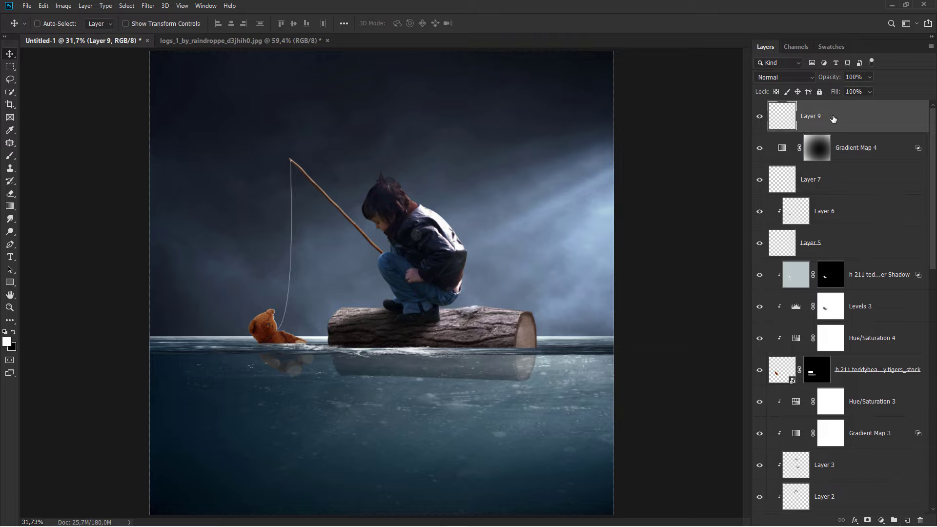
key(ctrl+alt+shift+e)
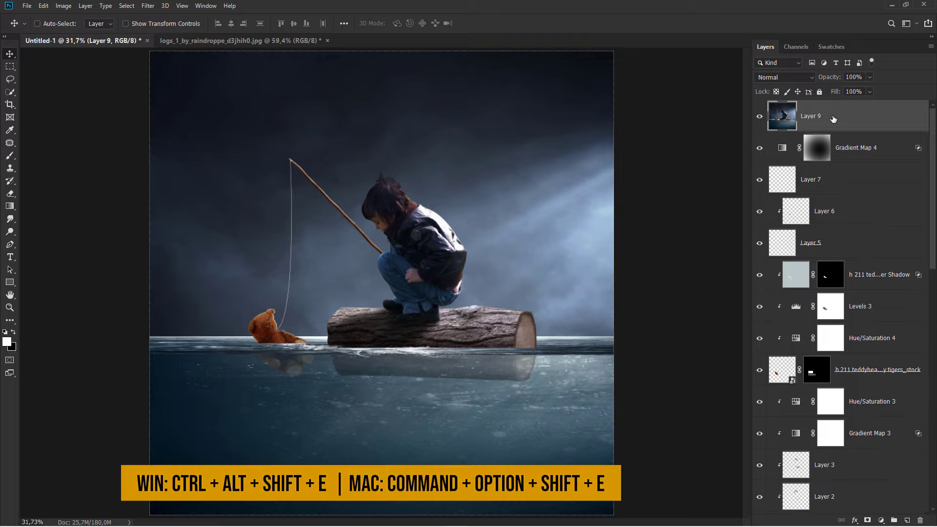
right_click(833, 118)
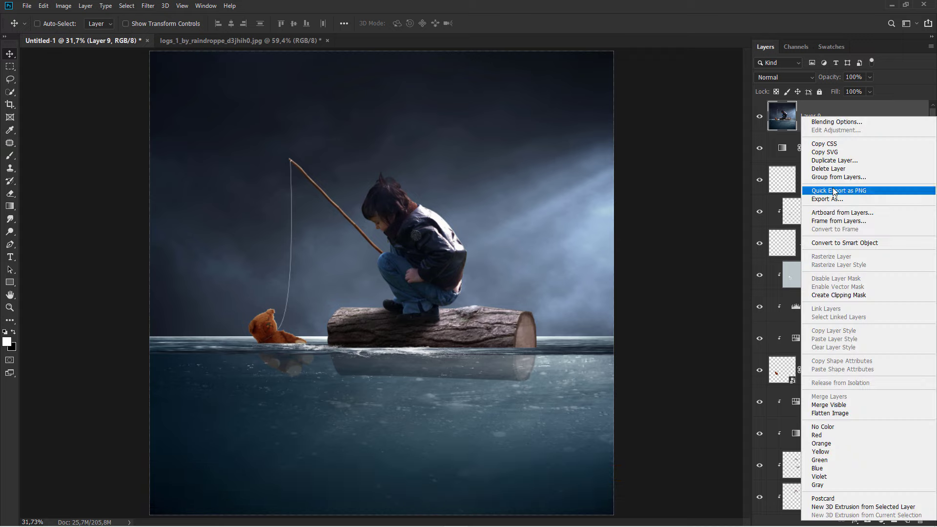
click(838, 243)
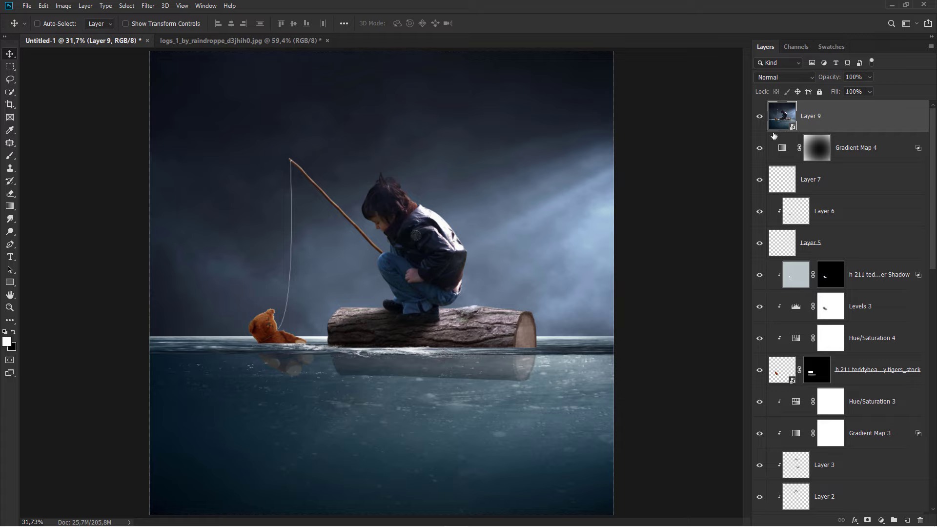
click(149, 6)
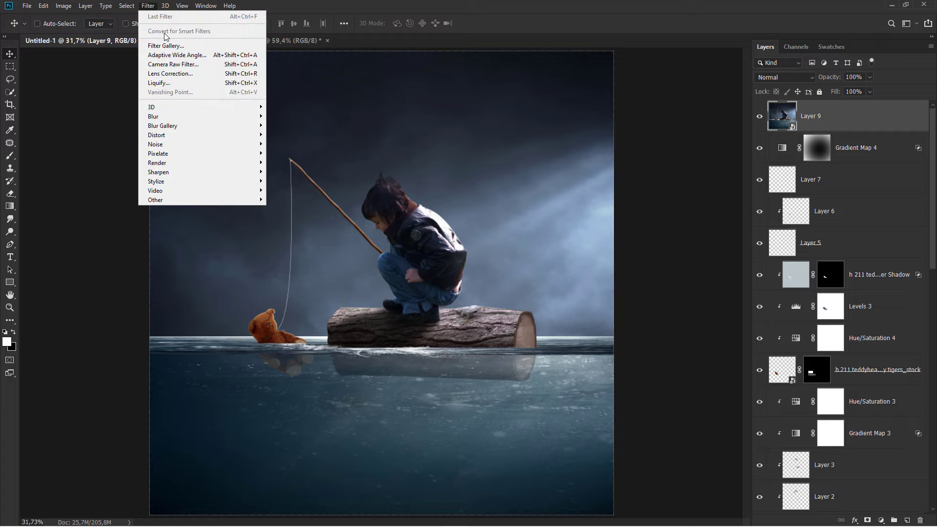
In Camera Raw, set Temperature +3, Tint -13, Texture +10 and Blue Primary saturation +39
click(202, 64)
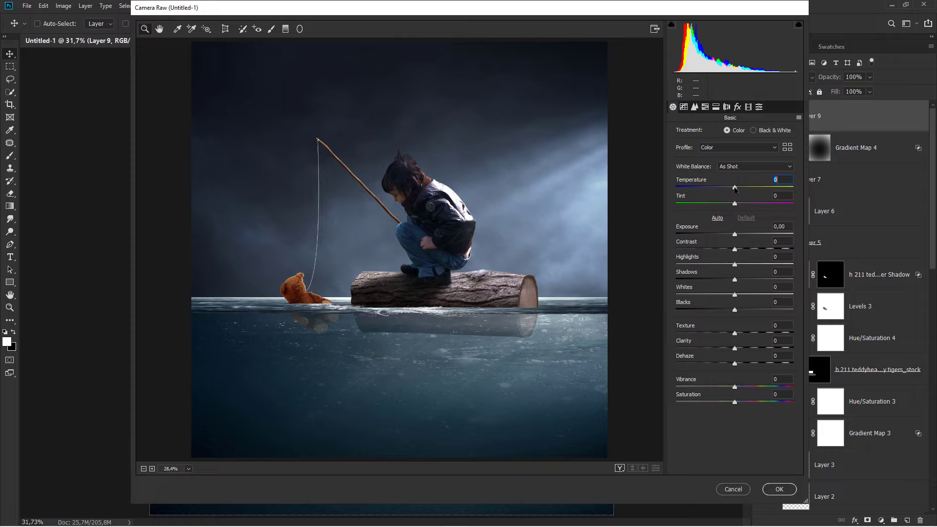
drag(734, 188, 730, 206)
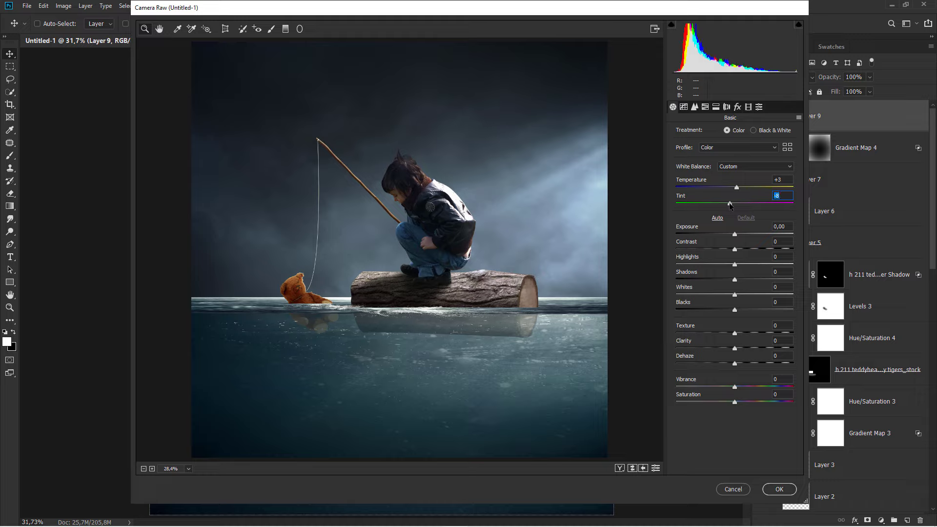
click(740, 334)
click(749, 108)
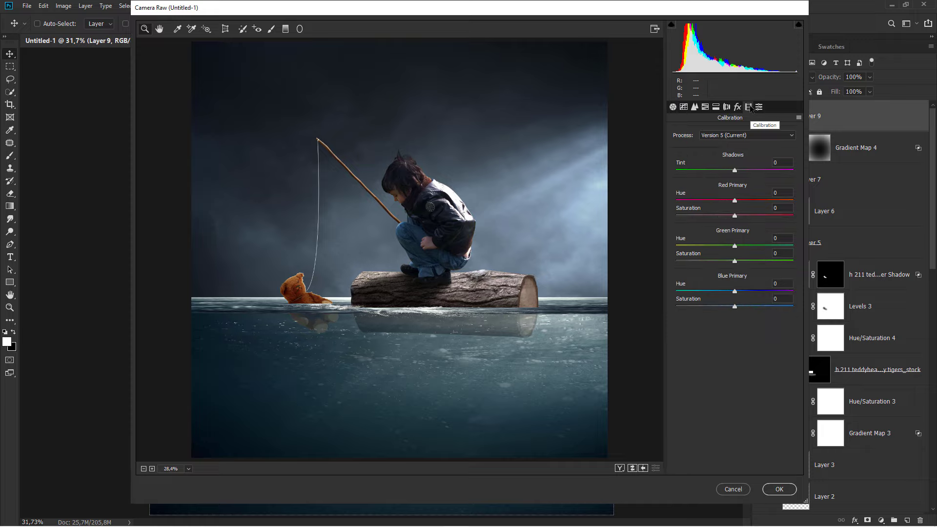
drag(747, 306, 757, 306)
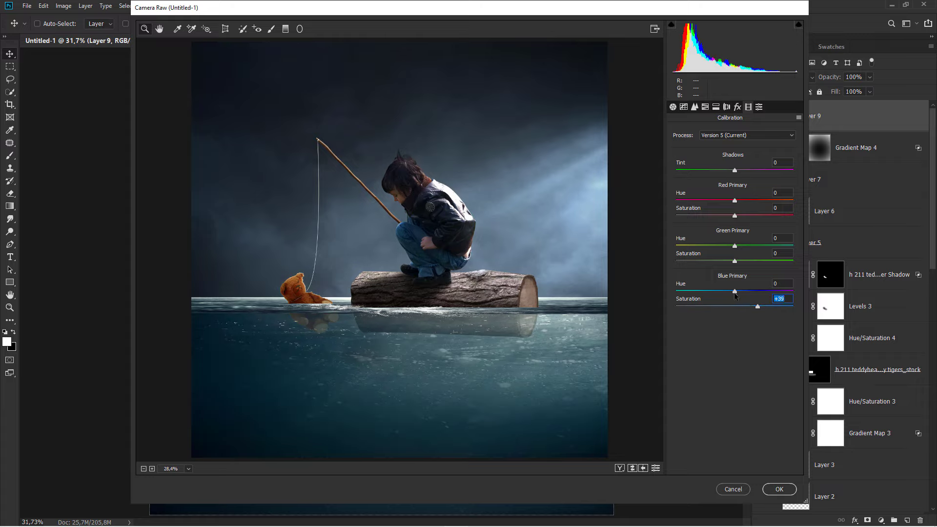
mouse_move(734, 292)
mouse_down()
mouse_move(719, 291)
mouse_move(743, 261)
mouse_up()
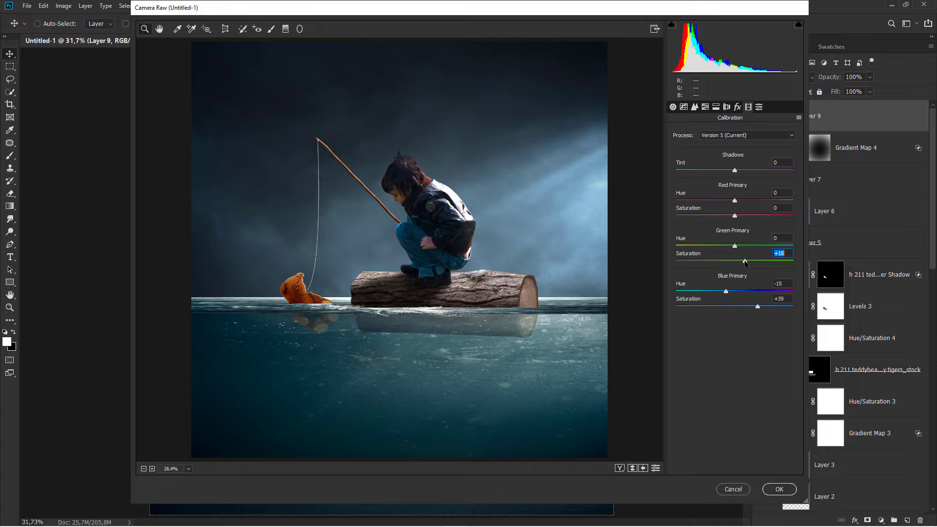
Split-tone the highlights blue at hue 225, saturation 36, and apply the Camera Raw grade
click(705, 107)
click(716, 107)
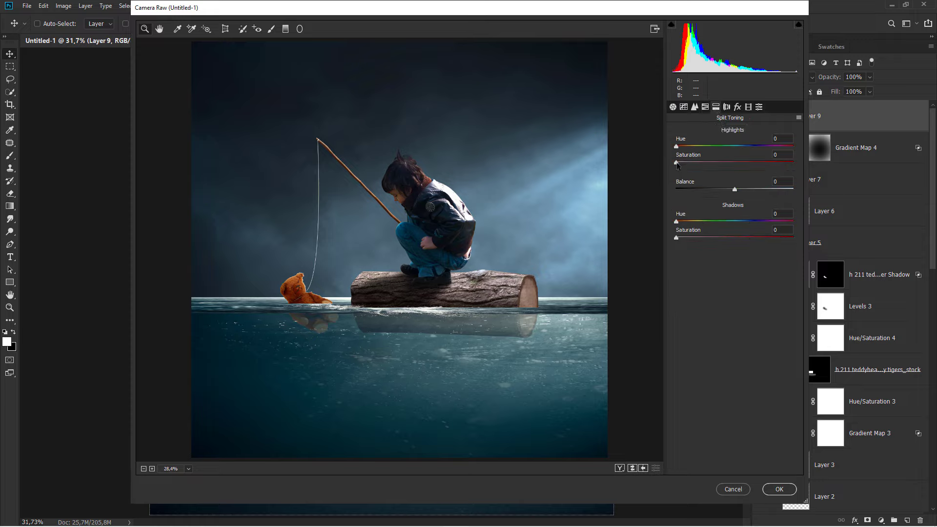
drag(676, 164, 711, 165)
drag(676, 146, 749, 147)
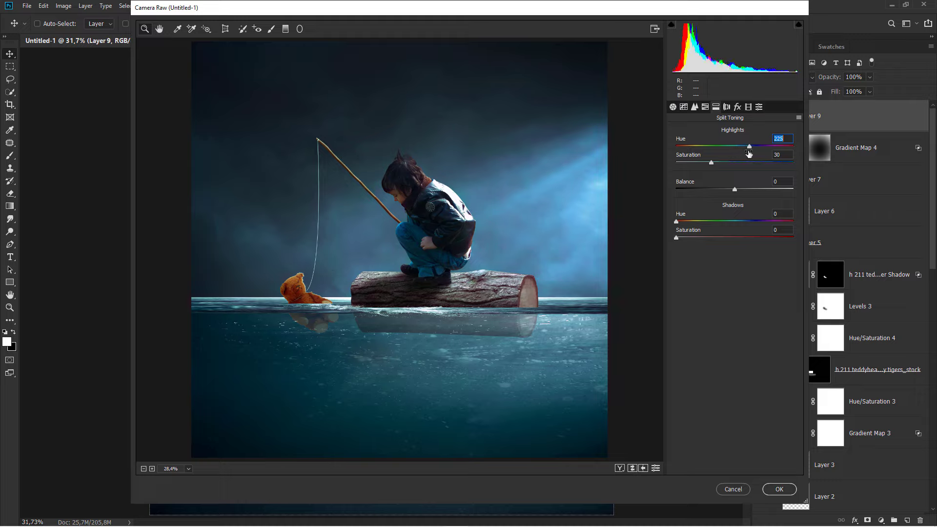
click(717, 163)
click(632, 468)
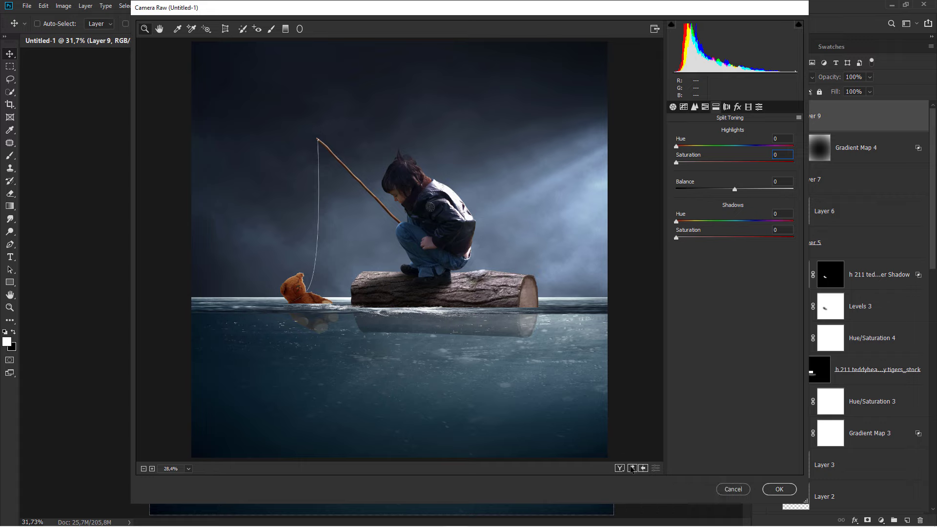
click(632, 469)
text(36)
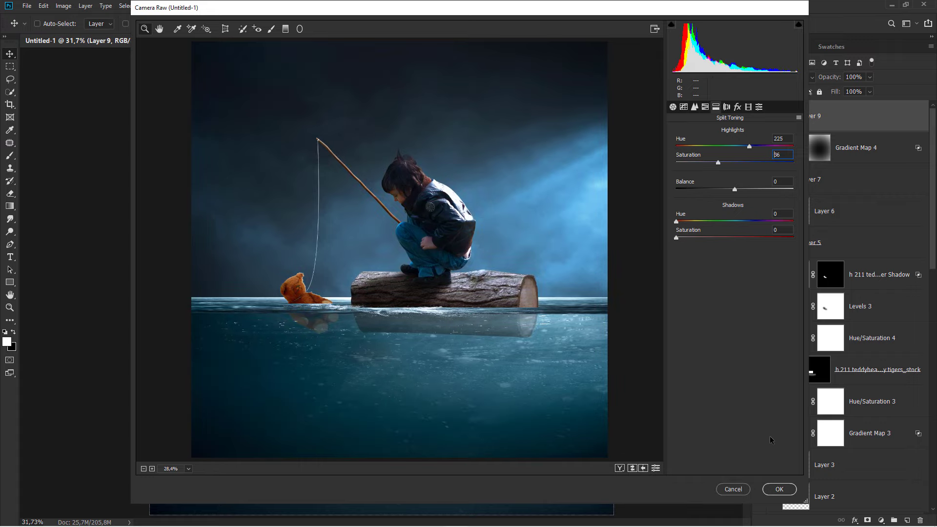
click(779, 489)
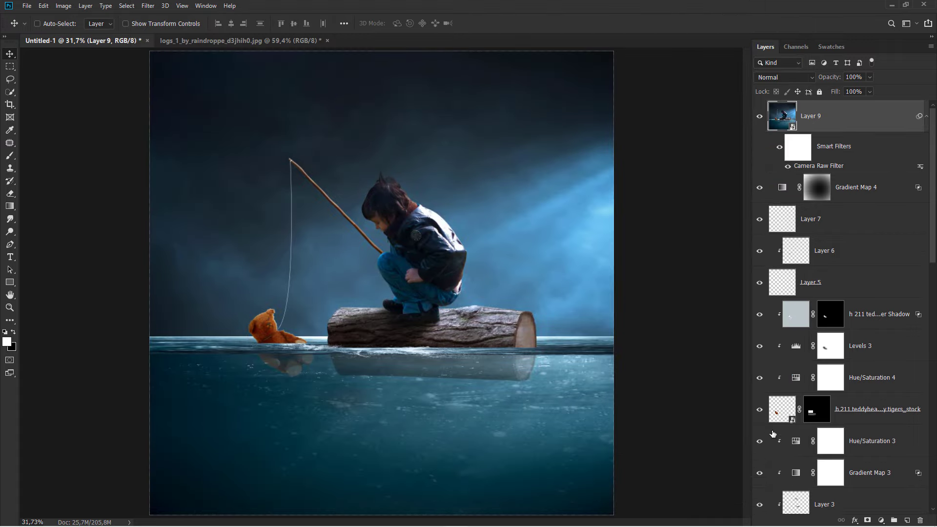
click(759, 120)
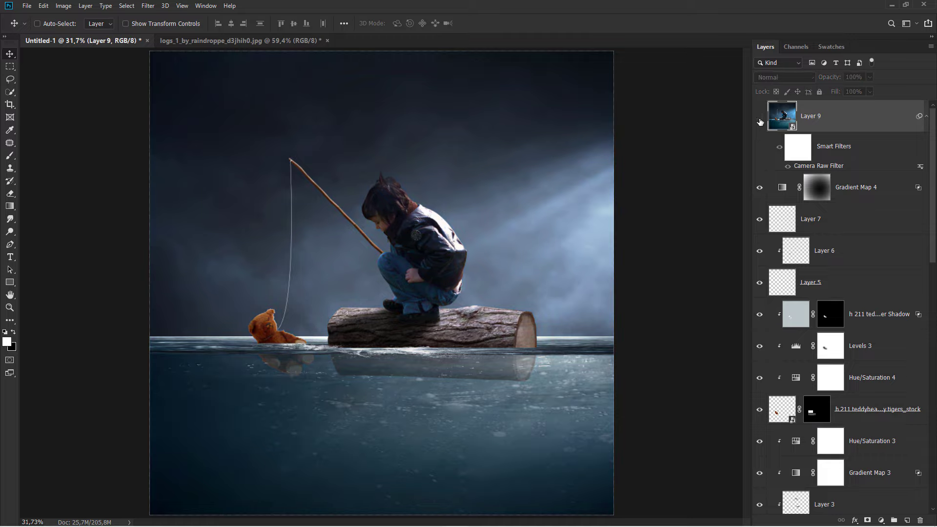
click(759, 120)
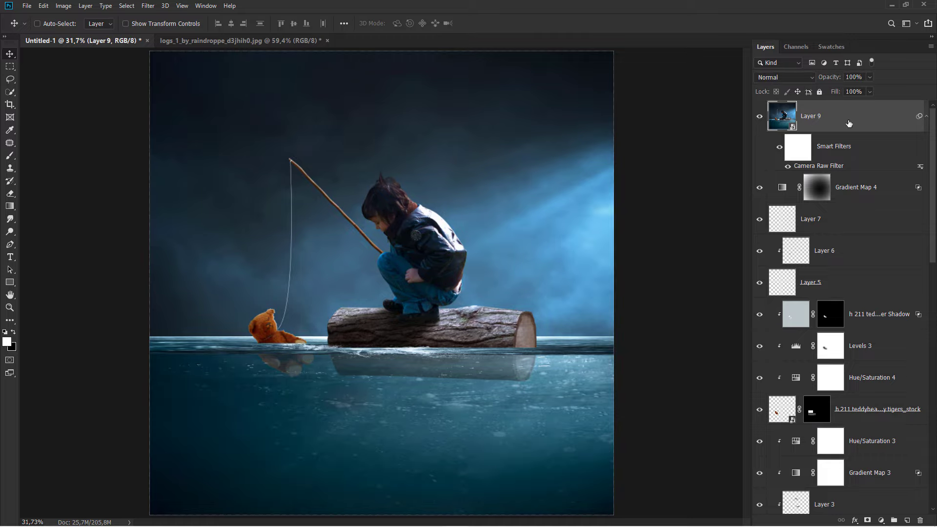
key(ctrl)
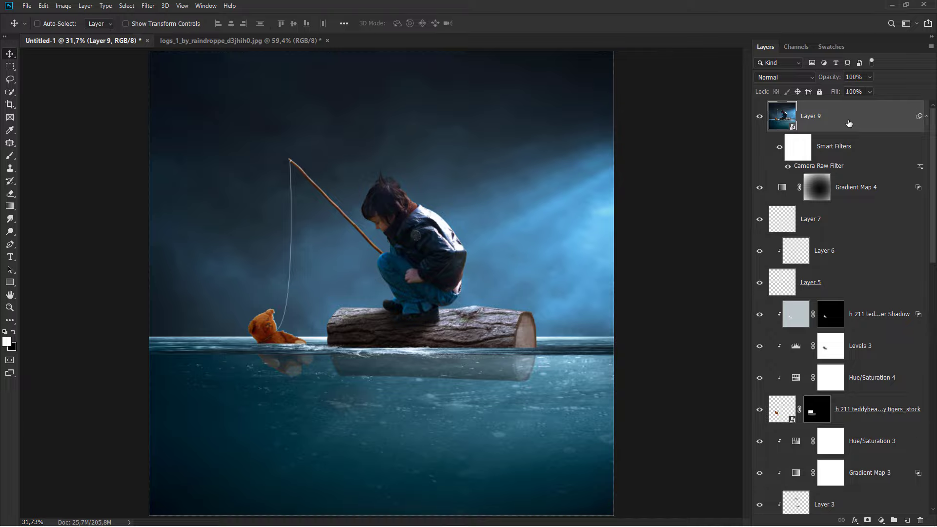